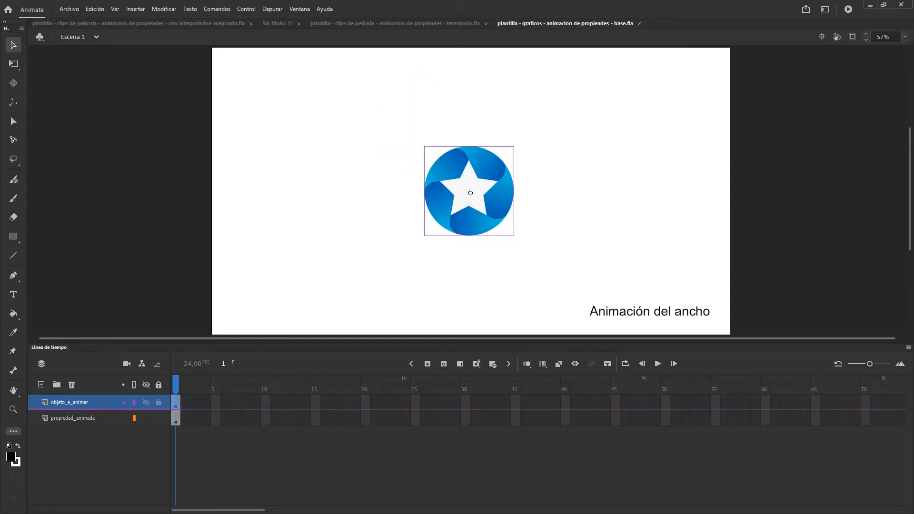
Delete the existing star object and place an instance of imagen-estrella__grafico from the library on the objeto_a_animar layer
{"action": "left_click_drag", "start_coordinate": [913, 84], "coordinate": [839, 38]}
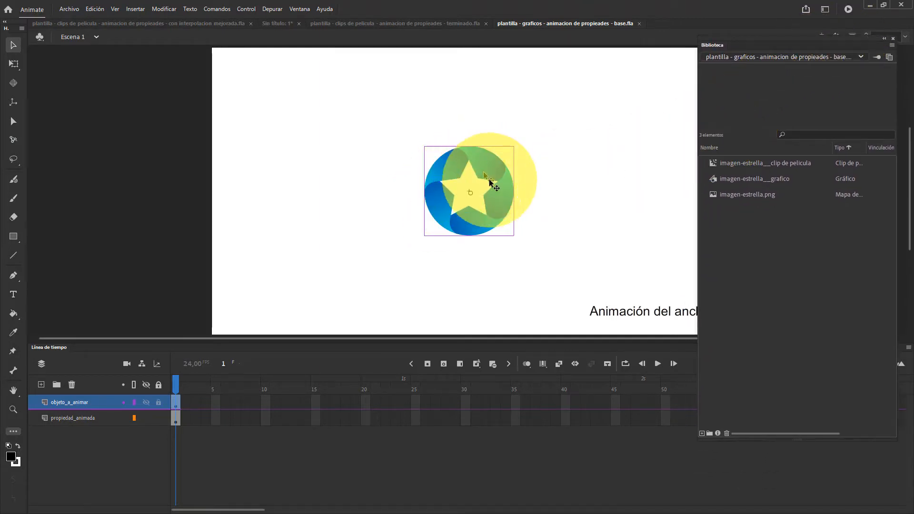
{"action": "left_click_drag", "start_coordinate": [478, 146], "coordinate": [430, 138]}
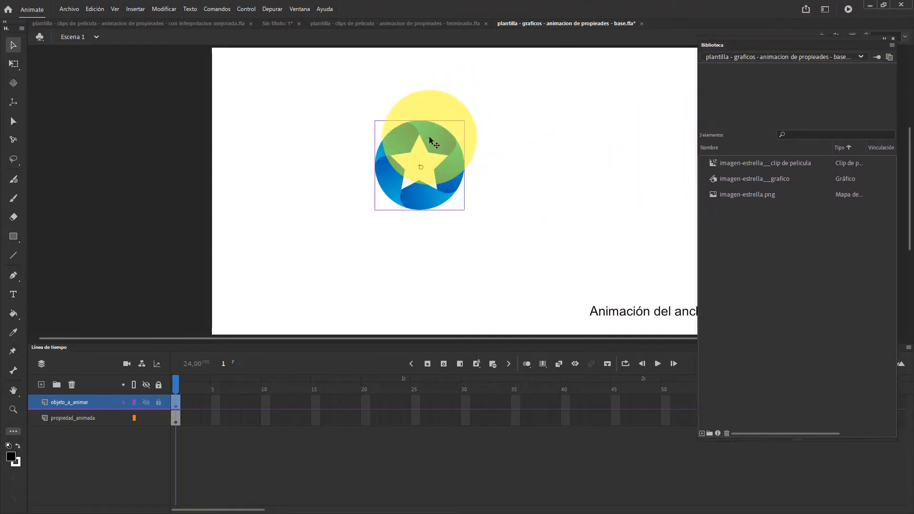
{"action": "key", "text": "Delete"}
{"action": "left_click", "coordinate": [738, 178]}
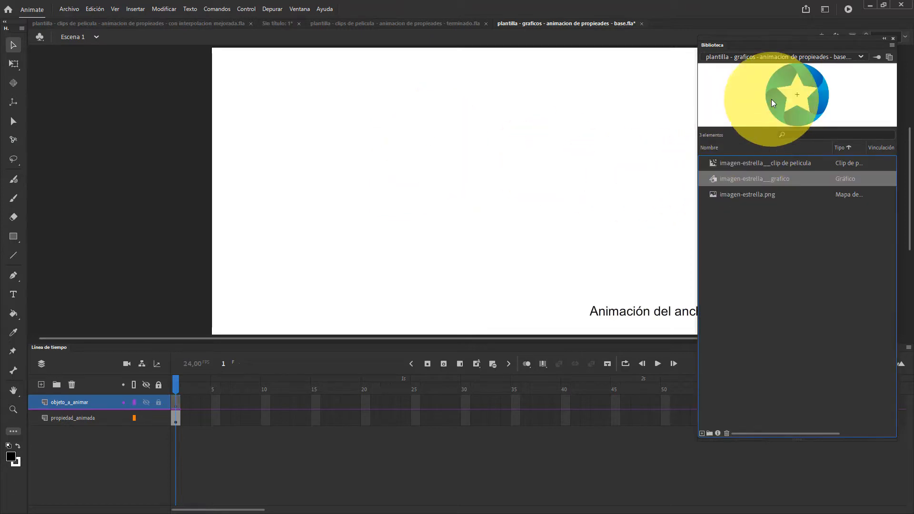
{"action": "left_click_drag", "start_coordinate": [772, 99], "coordinate": [445, 169]}
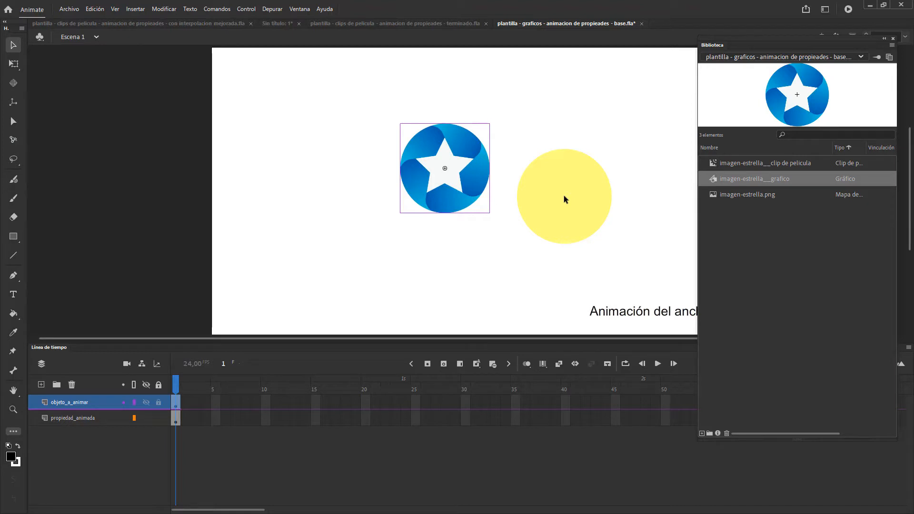
{"action": "left_click_drag", "start_coordinate": [563, 195], "coordinate": [417, 159]}
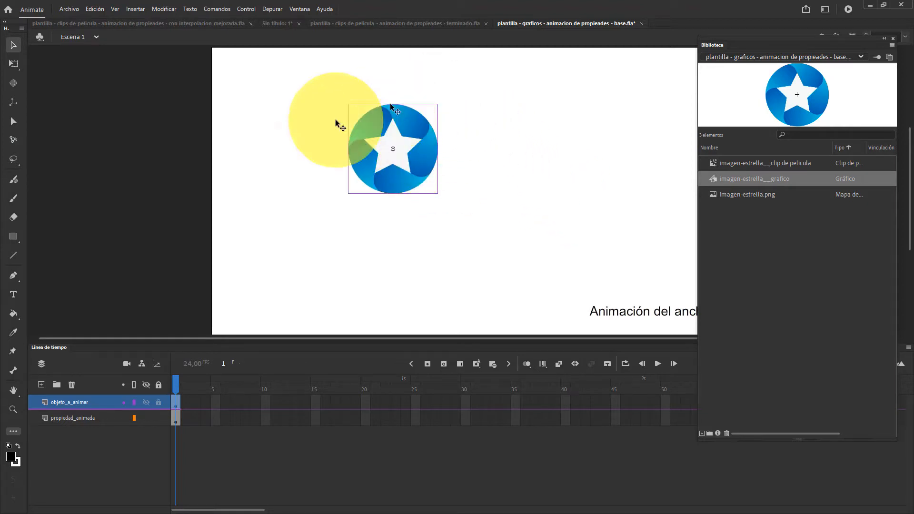
{"action": "left_click", "coordinate": [894, 39]}
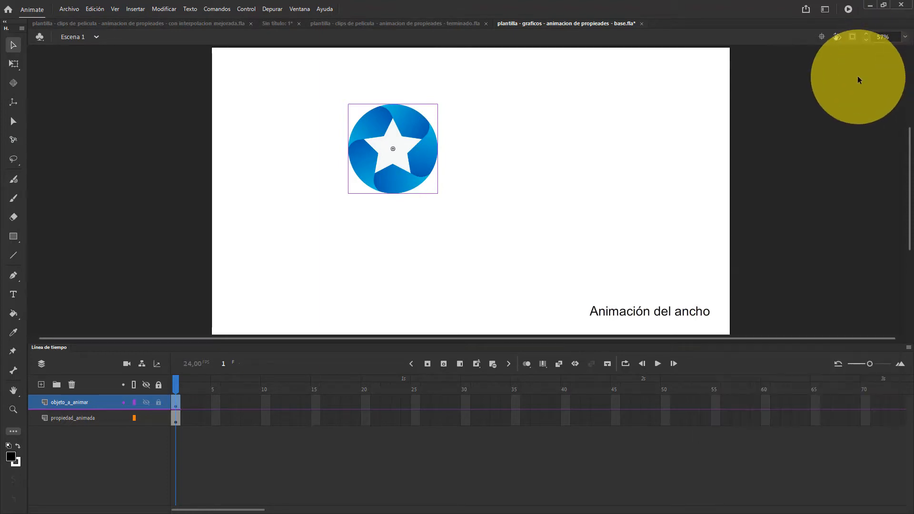
Centre the star graphic horizontally and vertically on the stage
{"action": "key", "text": "ctrl+k"}
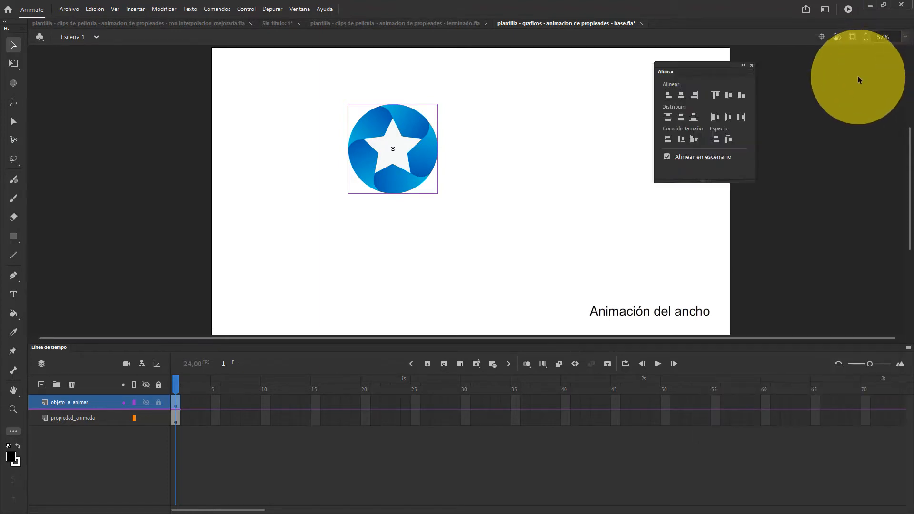
{"action": "left_click_drag", "start_coordinate": [707, 67], "coordinate": [664, 64]}
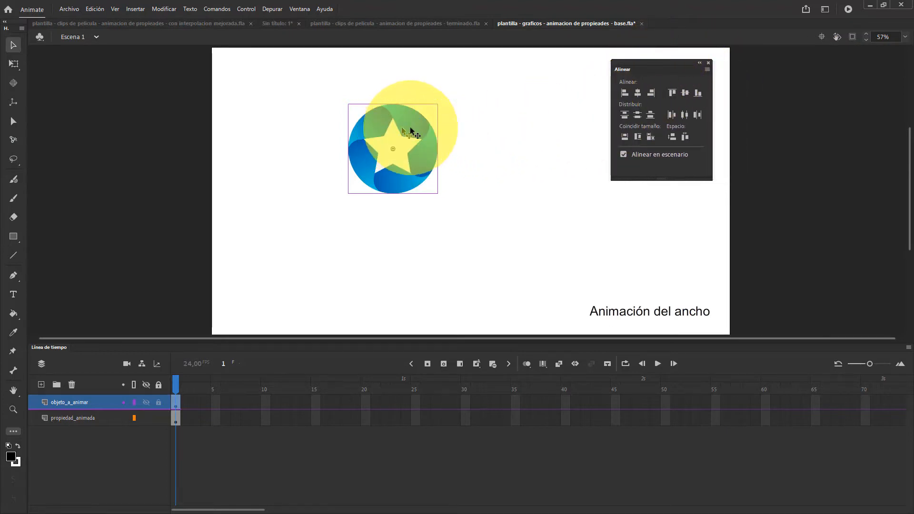
{"action": "left_click", "coordinate": [624, 155]}
{"action": "left_click", "coordinate": [638, 94]}
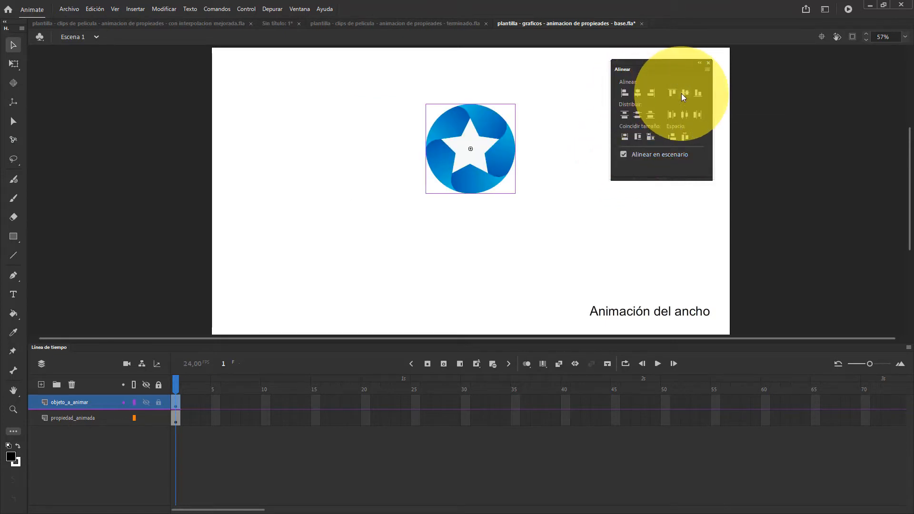
{"action": "left_click", "coordinate": [684, 93]}
{"action": "left_click", "coordinate": [708, 63]}
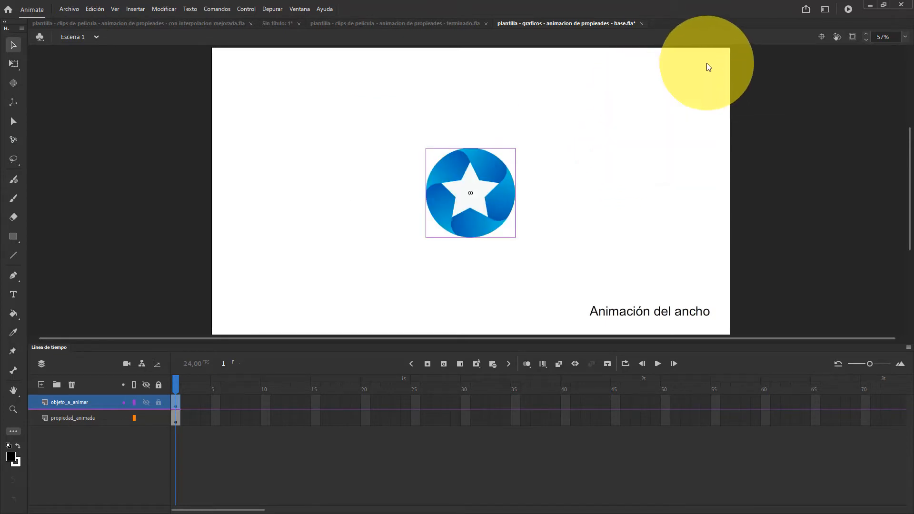
Try scaling the star graphic to 120% width and 113.5% height, moving it and offsetting its transformation point
{"action": "key", "text": "ctrl+t"}
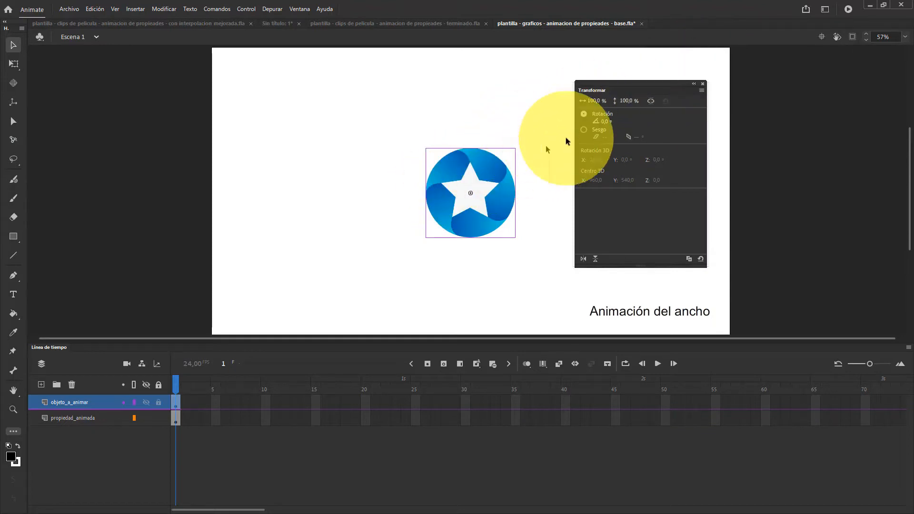
{"action": "left_click_drag", "start_coordinate": [594, 101], "coordinate": [658, 101]}
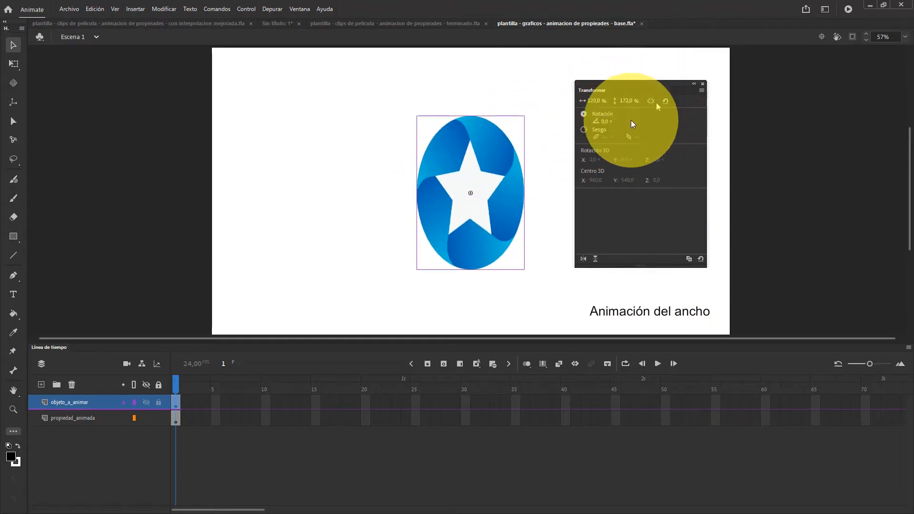
{"action": "left_click_drag", "start_coordinate": [476, 181], "coordinate": [363, 148]}
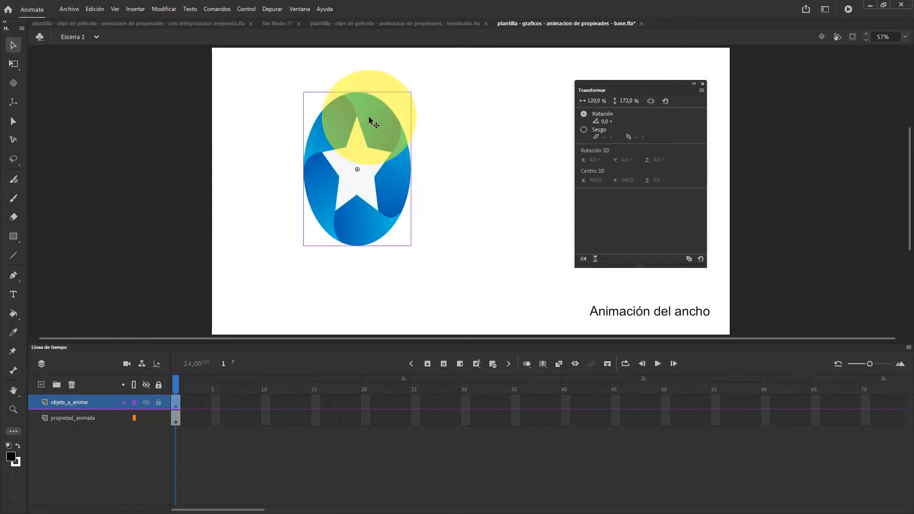
{"action": "key", "text": "q"}
{"action": "left_click_drag", "start_coordinate": [357, 92], "coordinate": [357, 118]}
{"action": "left_click_drag", "start_coordinate": [357, 169], "coordinate": [372, 199]}
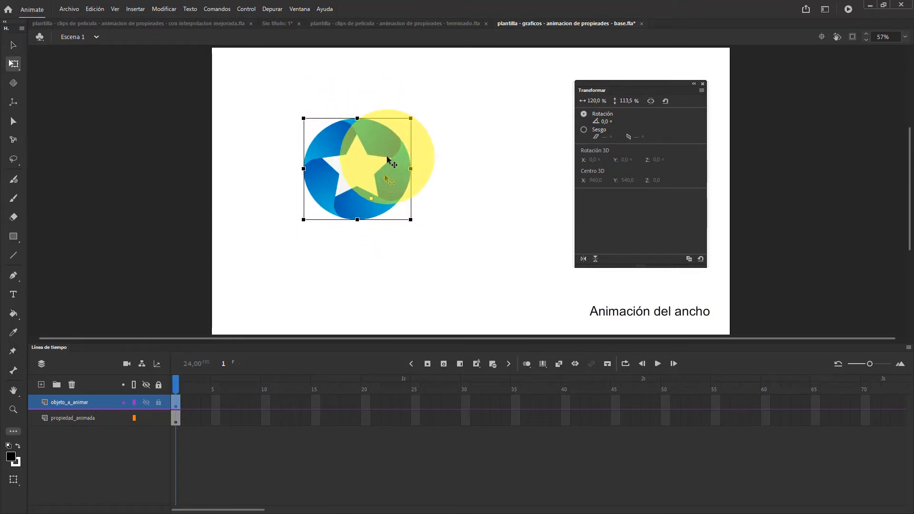
Reset the star graphic's scaling and move it toward the stage's upper-left area
{"action": "left_click", "coordinate": [701, 259]}
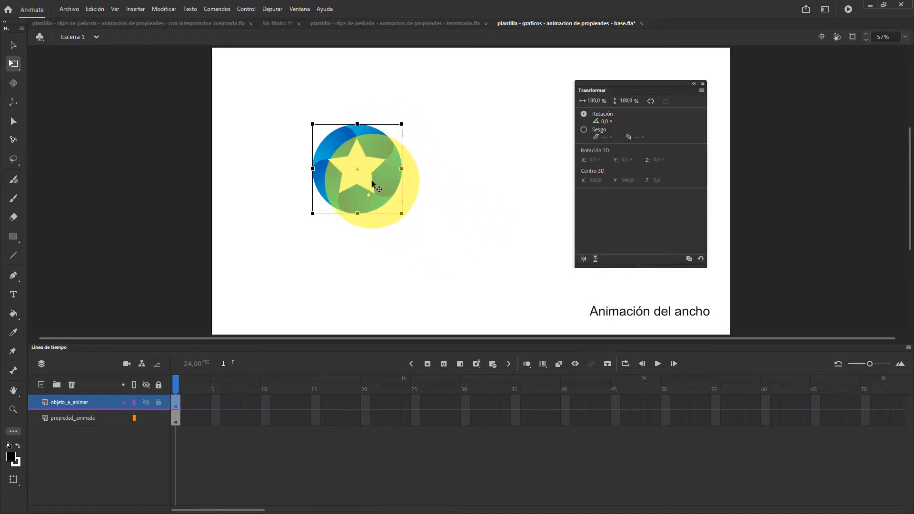
{"action": "left_click_drag", "start_coordinate": [373, 183], "coordinate": [329, 164]}
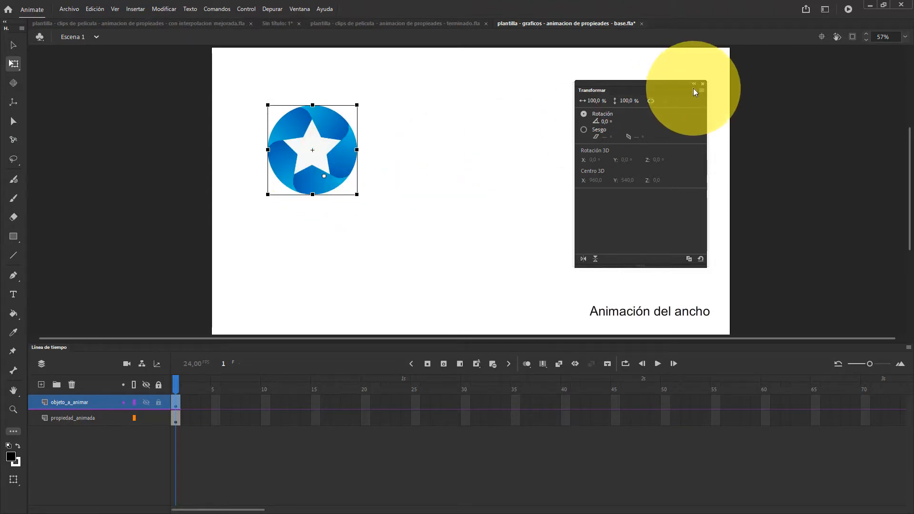
Place a second instance of imagen-estrella__grafico beside the first star and close the floating panels
{"action": "key", "text": "ctrl+l"}
{"action": "left_click_drag", "start_coordinate": [802, 92], "coordinate": [457, 151]}
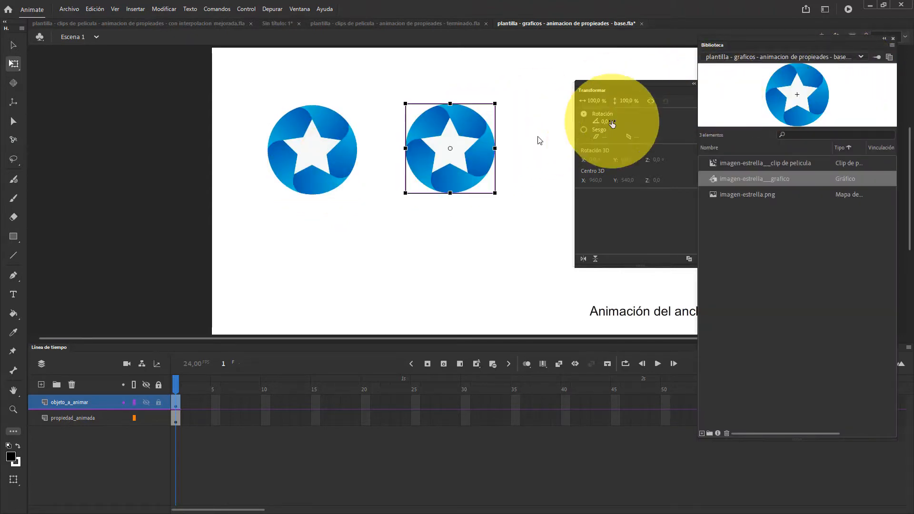
{"action": "left_click", "coordinate": [893, 38]}
{"action": "left_click", "coordinate": [704, 84]}
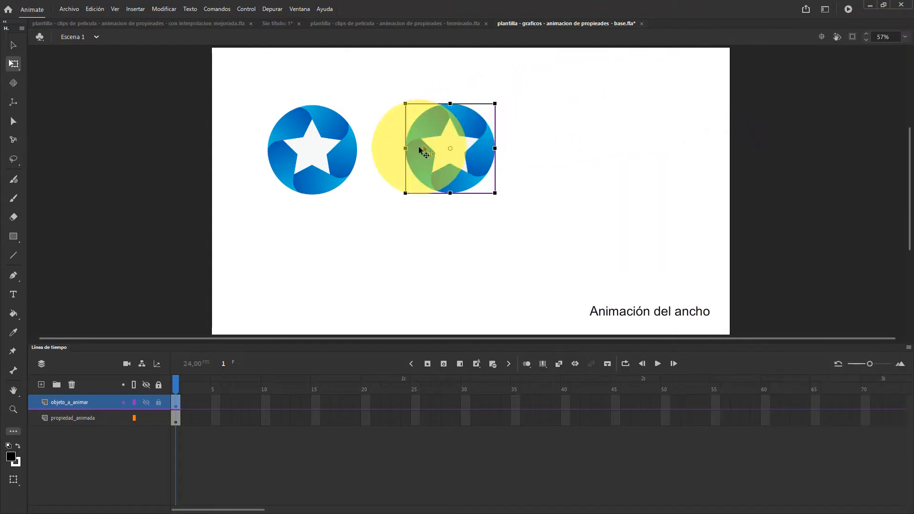
Compare the two stars' selections and adjust the first star's transformation point
{"action": "left_click", "coordinate": [312, 151]}
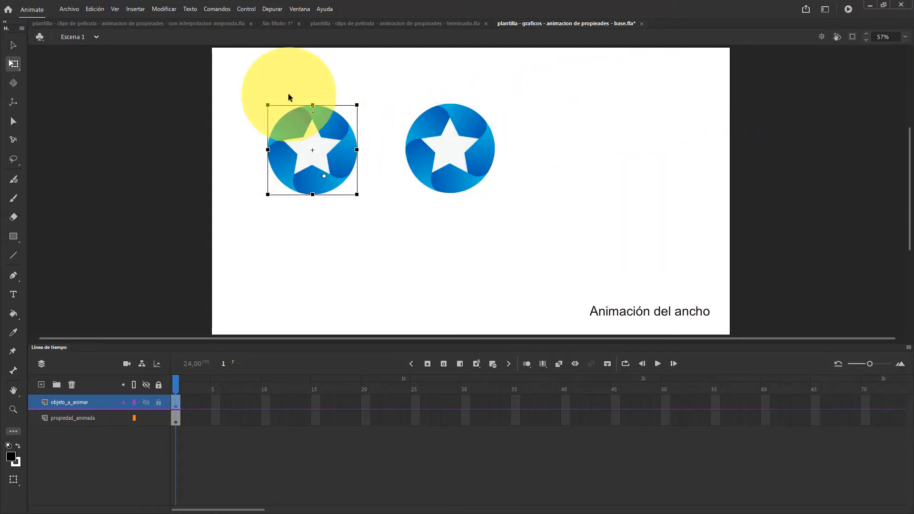
{"action": "left_click_drag", "start_coordinate": [274, 82], "coordinate": [476, 212]}
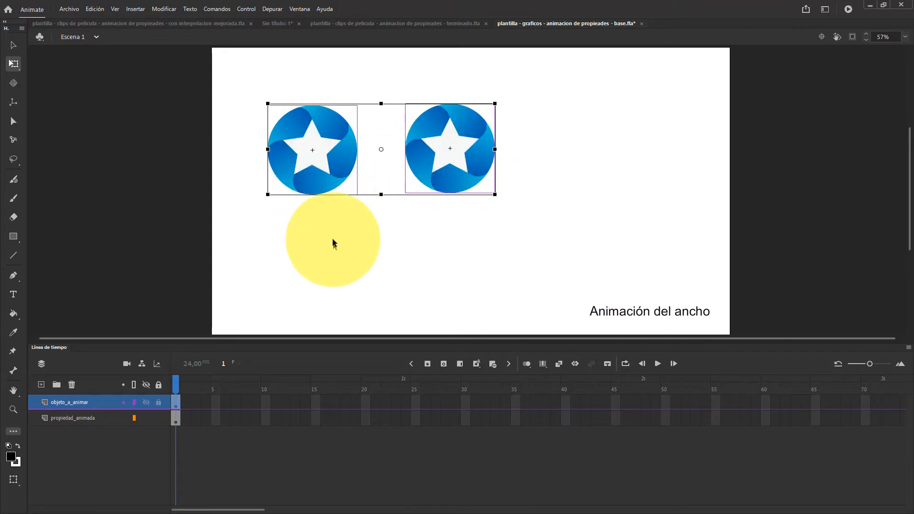
{"action": "left_click", "coordinate": [333, 241]}
{"action": "left_click", "coordinate": [322, 180]}
{"action": "mouse_move", "coordinate": [324, 177]}
{"action": "left_mouse_down"}
{"action": "mouse_move", "coordinate": [334, 170]}
{"action": "mouse_move", "coordinate": [323, 163]}
{"action": "mouse_move", "coordinate": [319, 180]}
{"action": "left_mouse_up"}
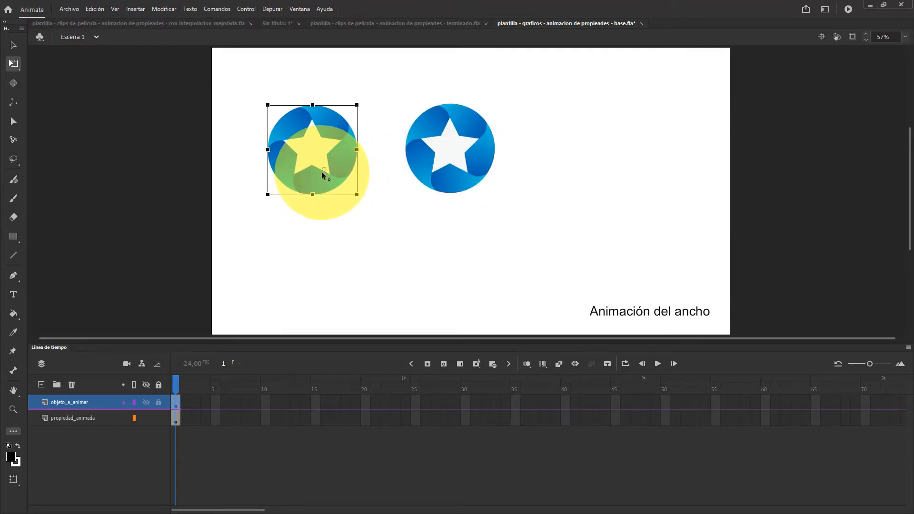
Try moving the second star's transformation point off centre, then delete that second instance
{"action": "left_click", "coordinate": [434, 165]}
{"action": "left_click_drag", "start_coordinate": [434, 165], "coordinate": [459, 162]}
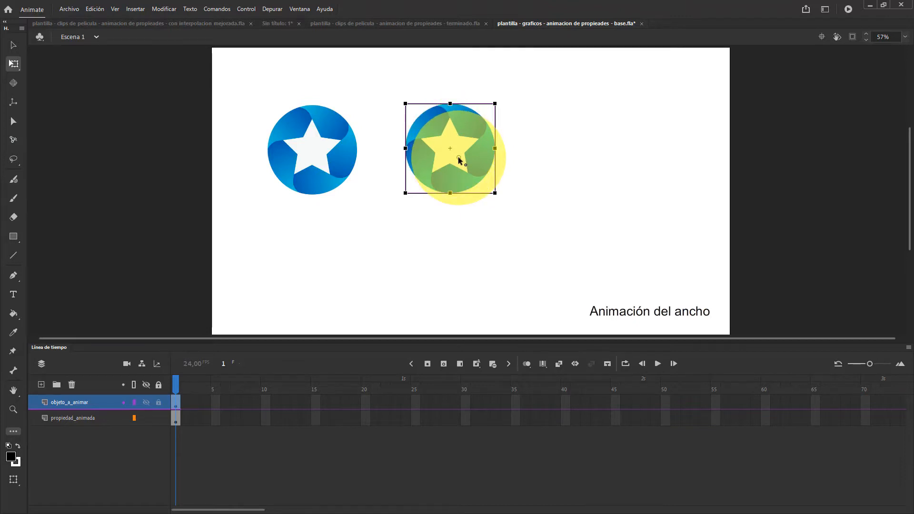
{"action": "left_click", "coordinate": [329, 152]}
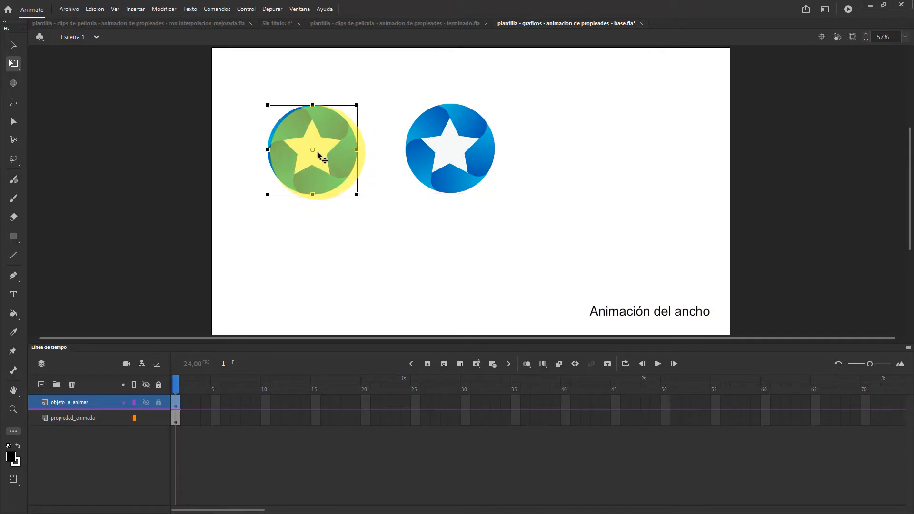
{"action": "left_click", "coordinate": [439, 169]}
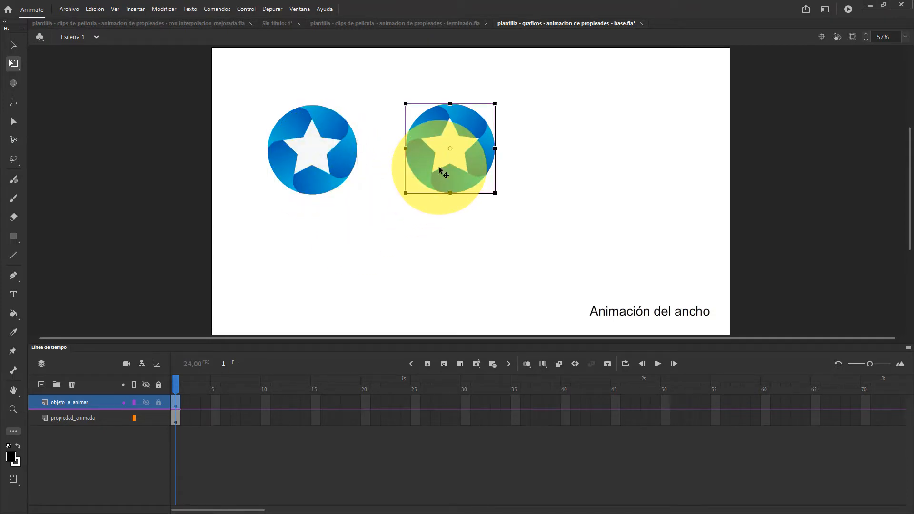
{"action": "key", "text": "Delete"}
Edit the star symbol to shift its artwork away from the registration point, and try repositioning the instance's transformation point in Escena 1
{"action": "double_click", "coordinate": [281, 141]}
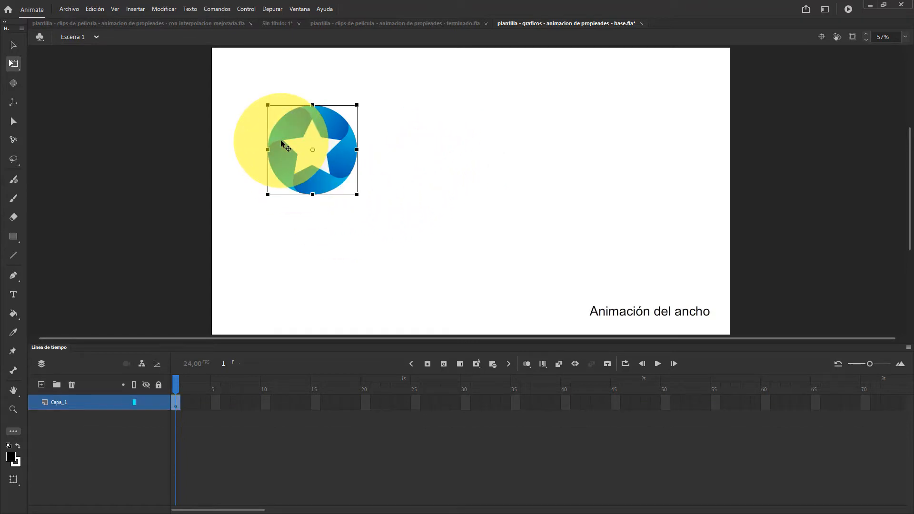
{"action": "left_click_drag", "start_coordinate": [353, 165], "coordinate": [423, 209]}
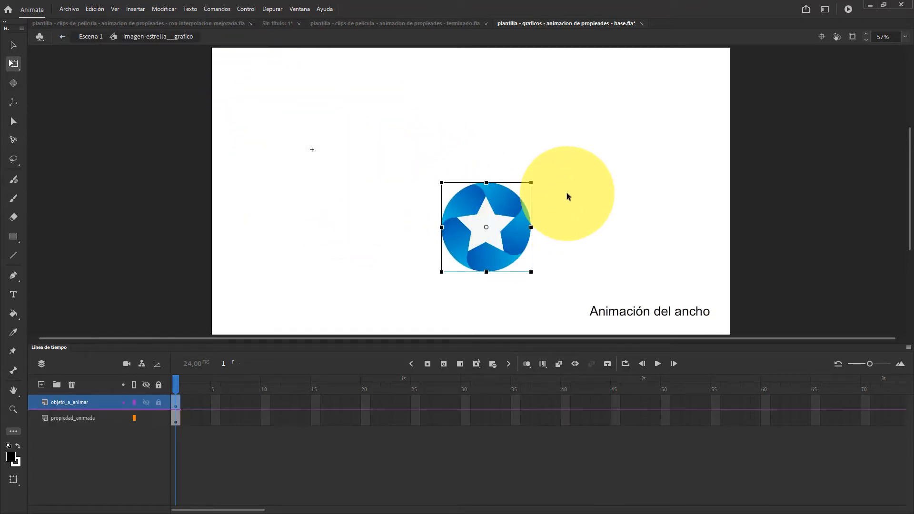
{"action": "left_click_drag", "start_coordinate": [567, 196], "coordinate": [357, 123]}
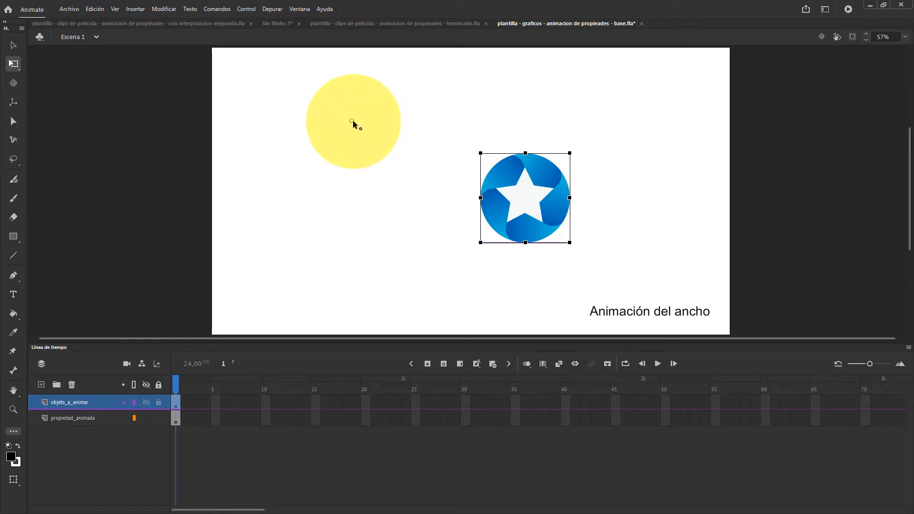
{"action": "left_click_drag", "start_coordinate": [353, 123], "coordinate": [523, 194]}
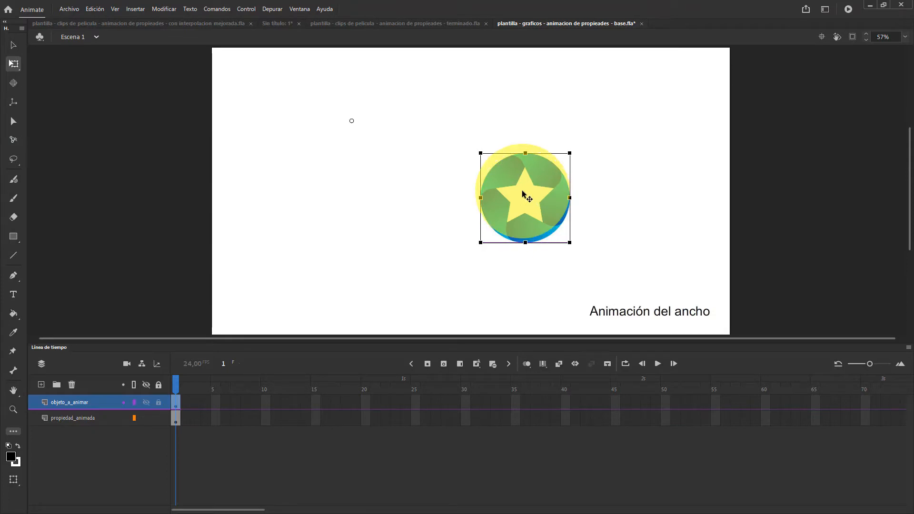
Centre the artwork inside the star symbol horizontally and vertically on its registration point, and return to Escena 1
{"action": "right_click", "coordinate": [523, 194]}
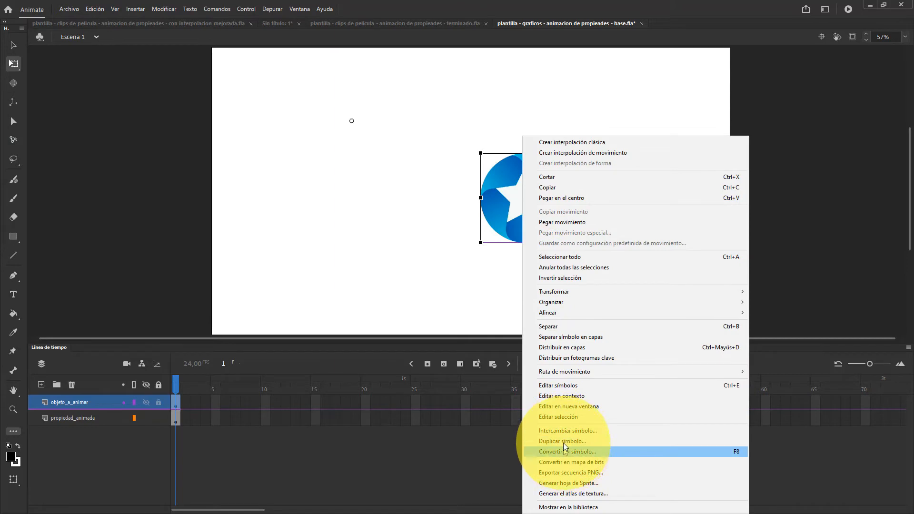
{"action": "left_click", "coordinate": [554, 397]}
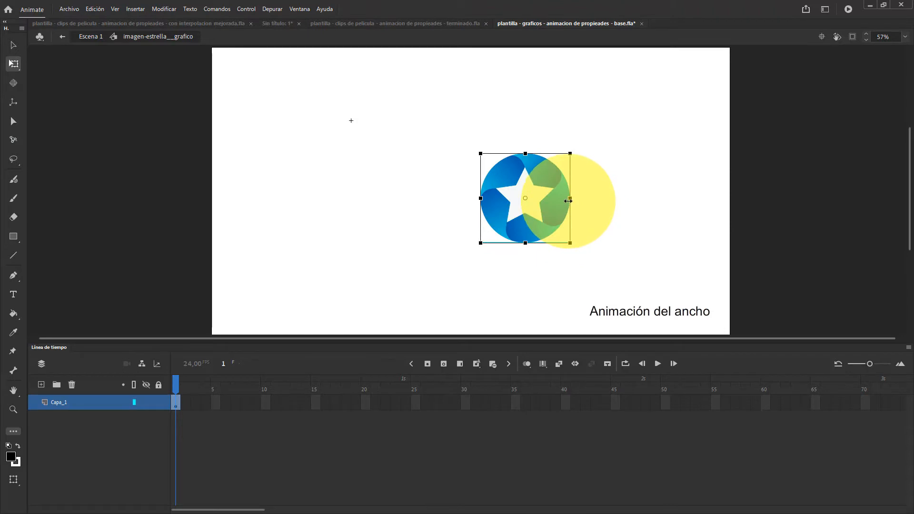
{"action": "key", "text": "ctrl+k"}
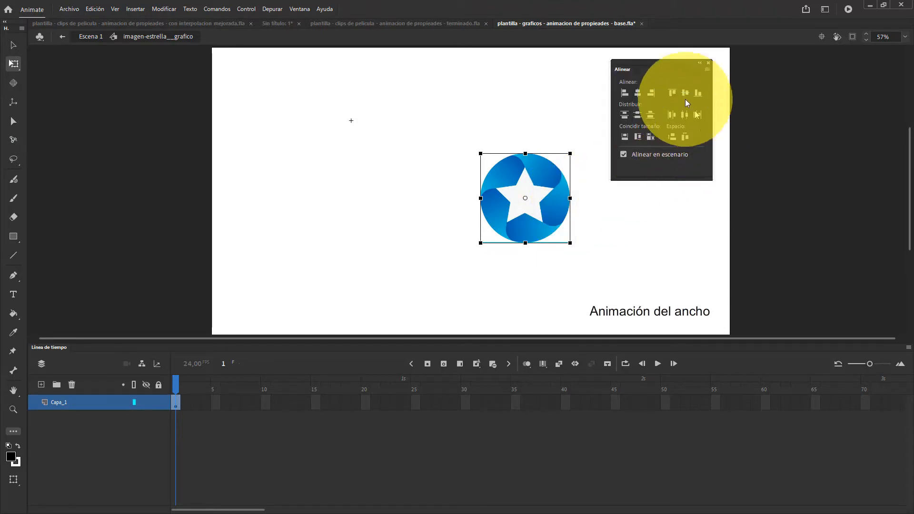
{"action": "left_click", "coordinate": [638, 95]}
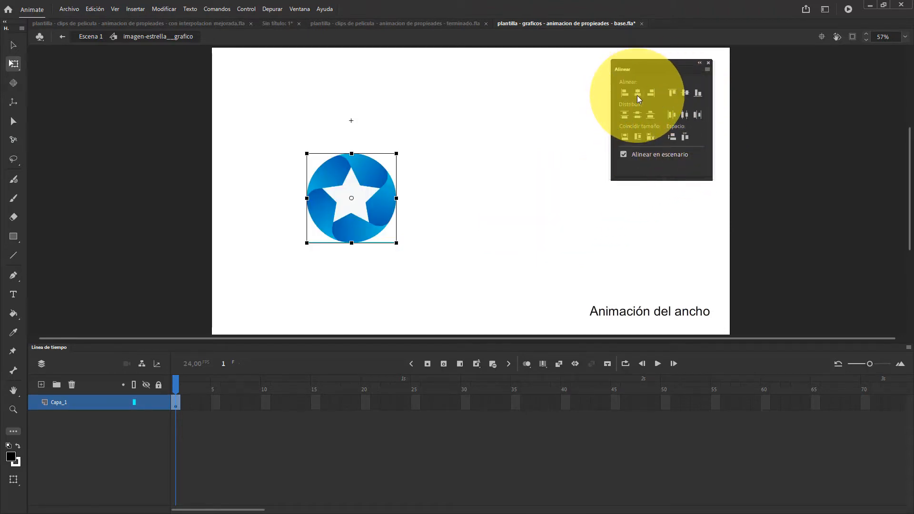
{"action": "left_click", "coordinate": [683, 96]}
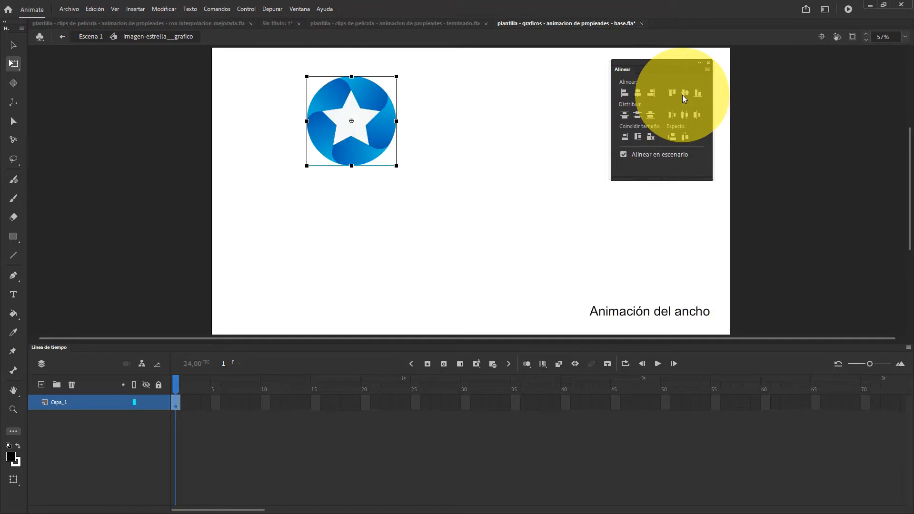
{"action": "left_click", "coordinate": [709, 63]}
{"action": "left_click", "coordinate": [83, 36]}
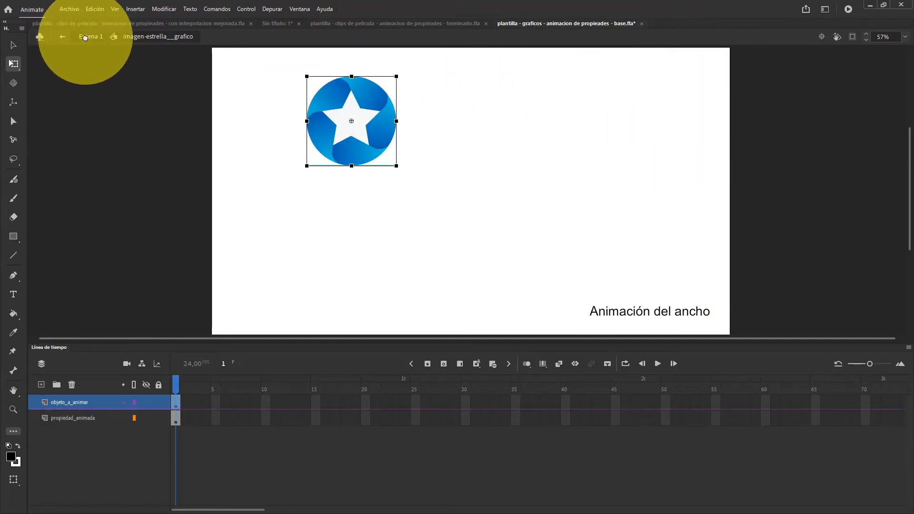
{"action": "left_click", "coordinate": [355, 186]}
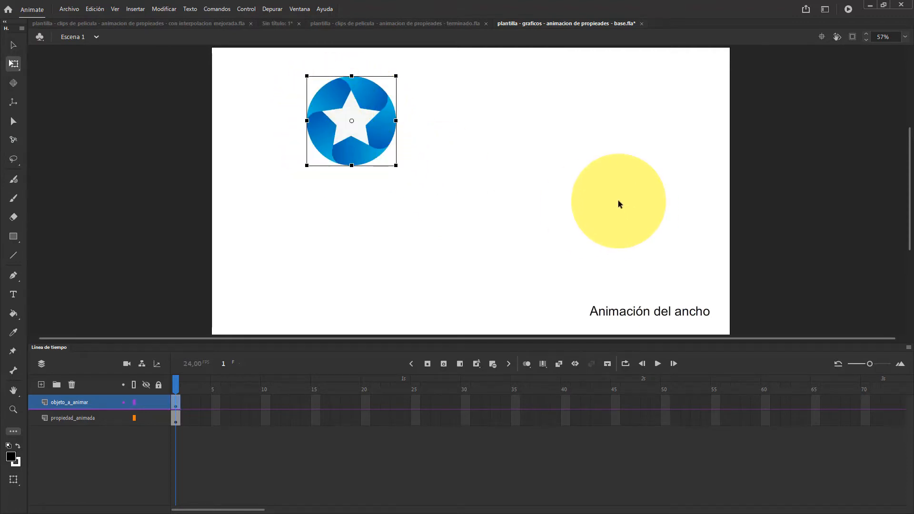
Centre the star instance horizontally and vertically on the stage
{"action": "key", "text": "ctrl+k"}
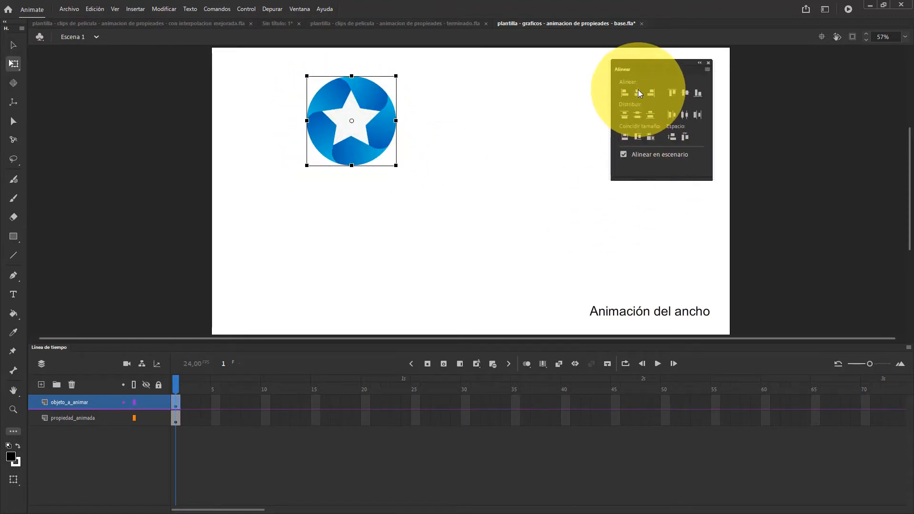
{"action": "left_click", "coordinate": [639, 91]}
{"action": "left_click", "coordinate": [683, 92]}
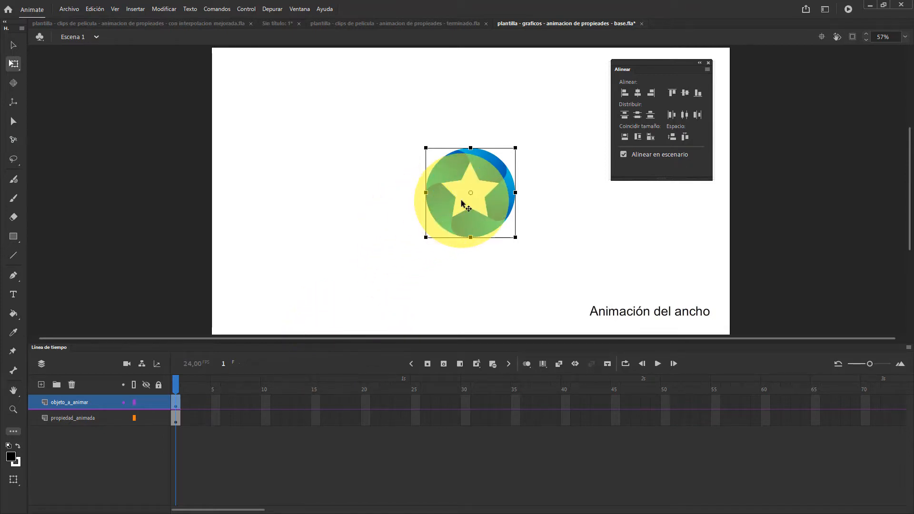
Delete the star instance and the propiedad_animada and objeto_a_animar layers, and select frame 1 of the replacement layer
{"action": "key", "text": "Delete"}
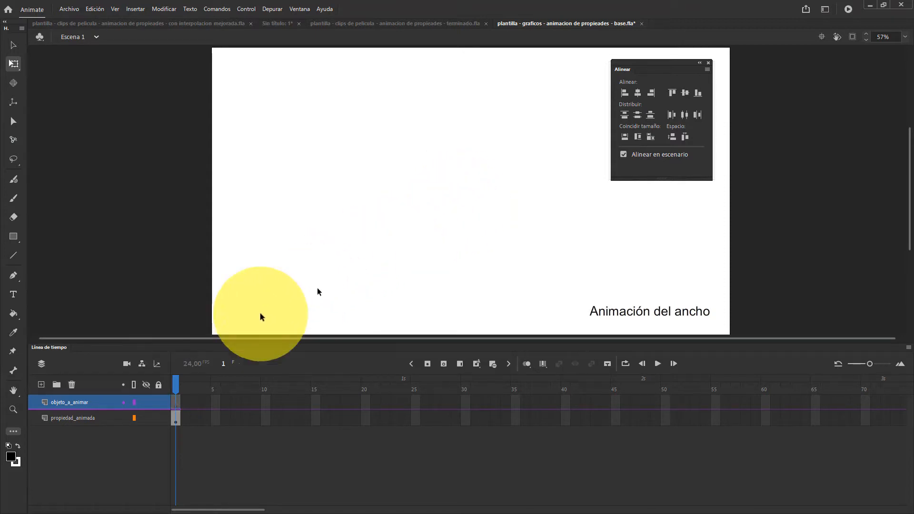
{"action": "left_click", "coordinate": [90, 418]}
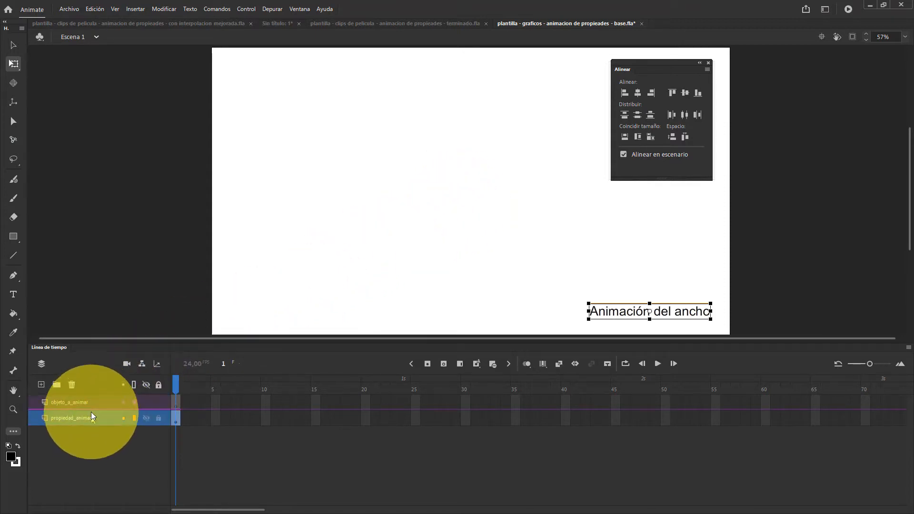
{"action": "left_click", "coordinate": [71, 385]}
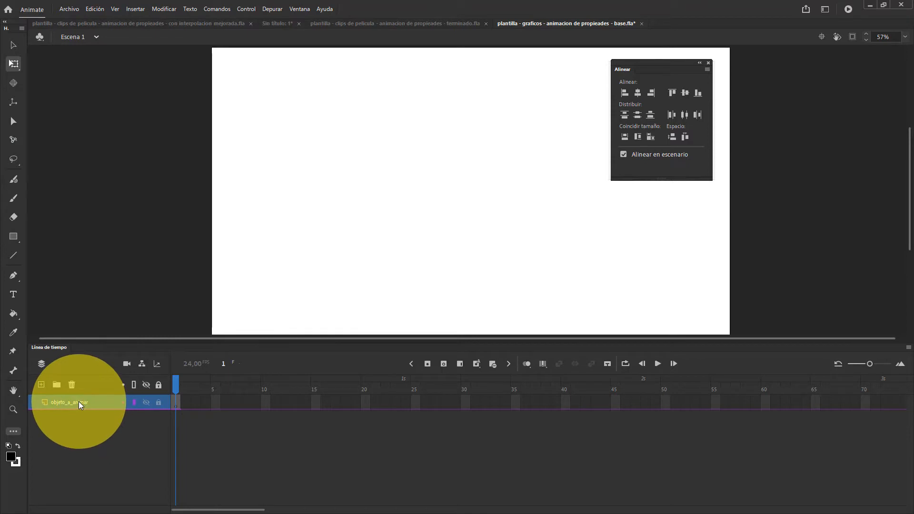
{"action": "double_click", "coordinate": [79, 402]}
{"action": "key", "text": "BackSpace"}
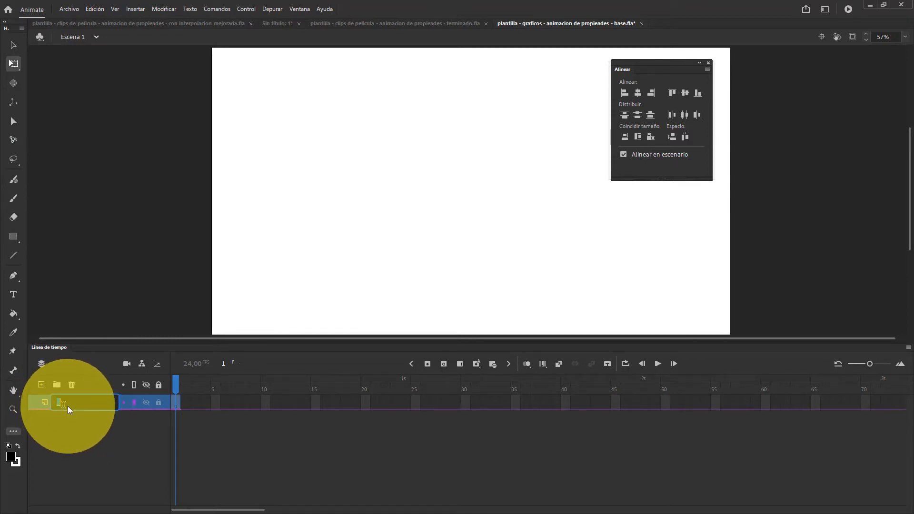
{"action": "left_click", "coordinate": [71, 383]}
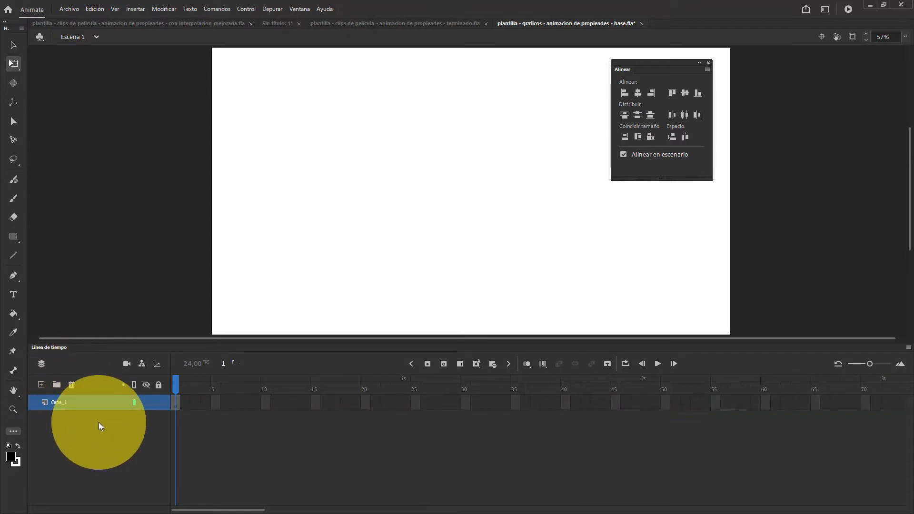
{"action": "left_click", "coordinate": [176, 402]}
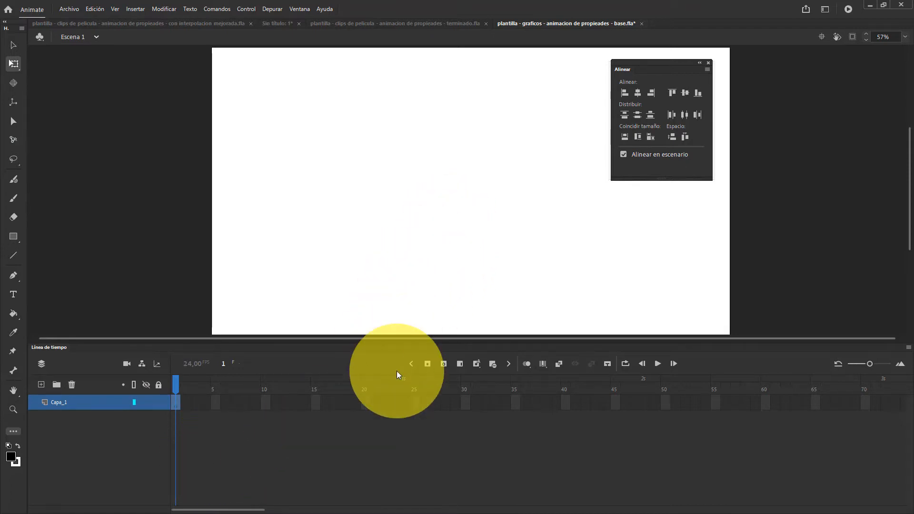
Open the timeline customization, reset it, and enable individual blank keyframe, frame, auto keyframe, remove frames, and classic and shape tween tools
{"action": "left_click", "coordinate": [910, 348]}
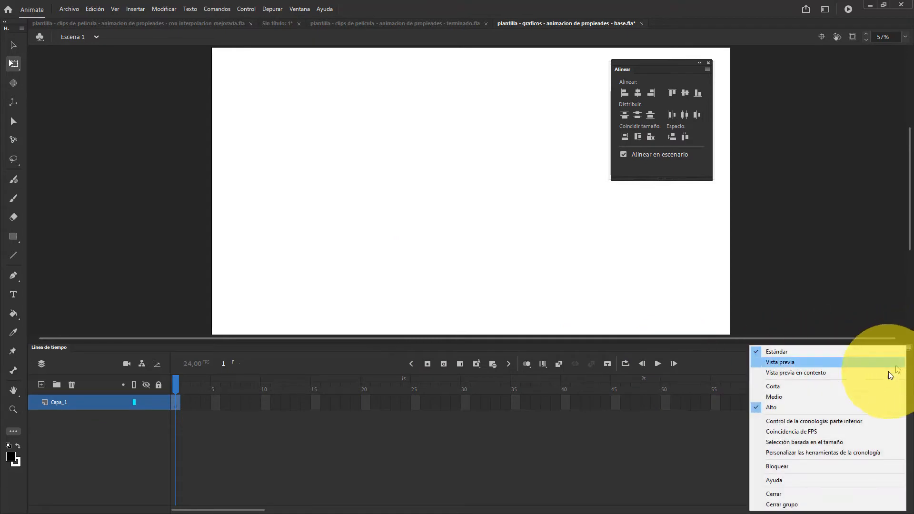
{"action": "left_click", "coordinate": [791, 453]}
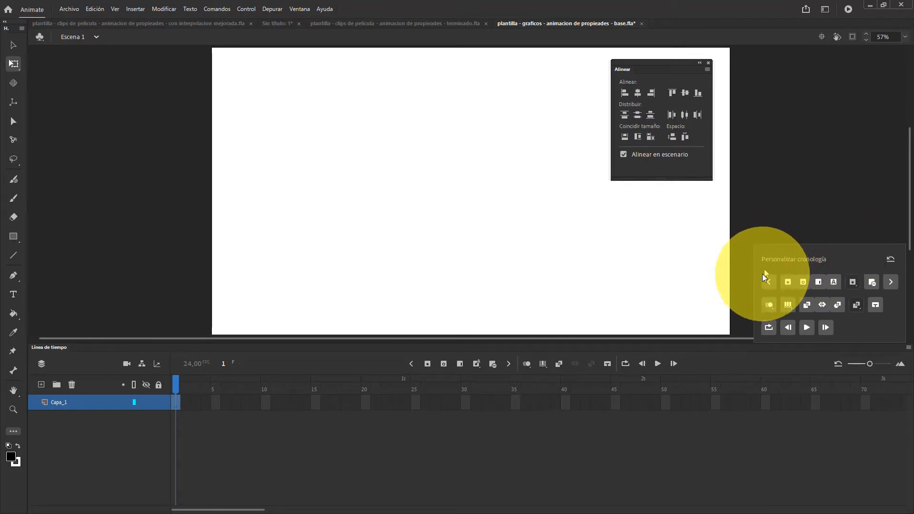
{"action": "left_click", "coordinate": [891, 259]}
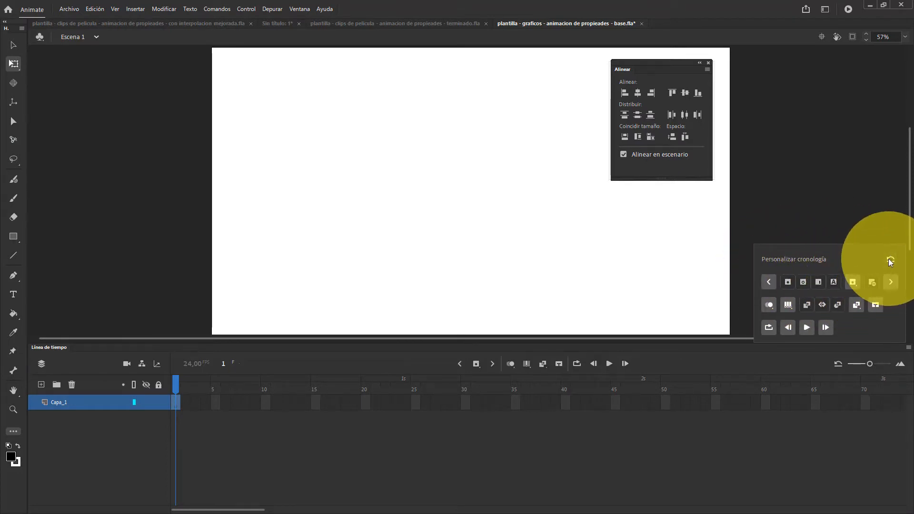
{"action": "left_click", "coordinate": [804, 282]}
{"action": "left_click", "coordinate": [819, 282]}
{"action": "left_click", "coordinate": [834, 282]}
{"action": "left_click", "coordinate": [871, 282]}
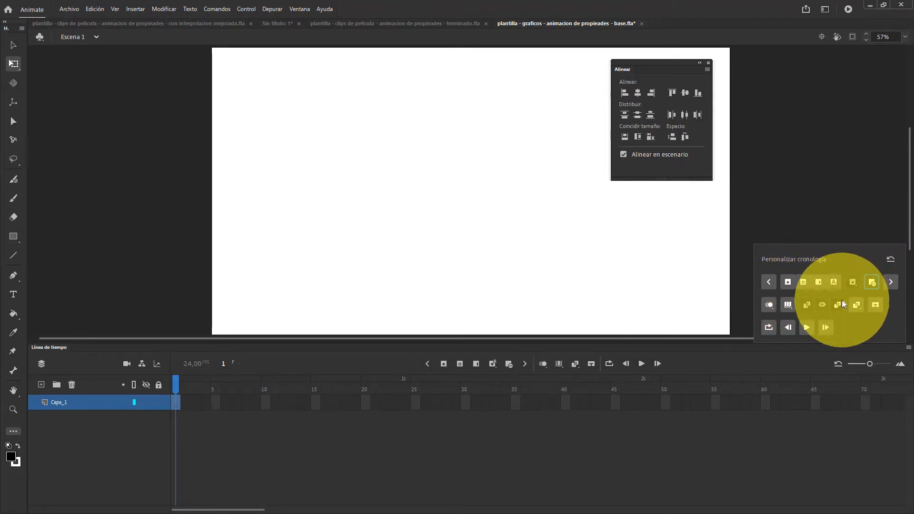
{"action": "left_click", "coordinate": [838, 305]}
{"action": "left_click", "coordinate": [807, 305]}
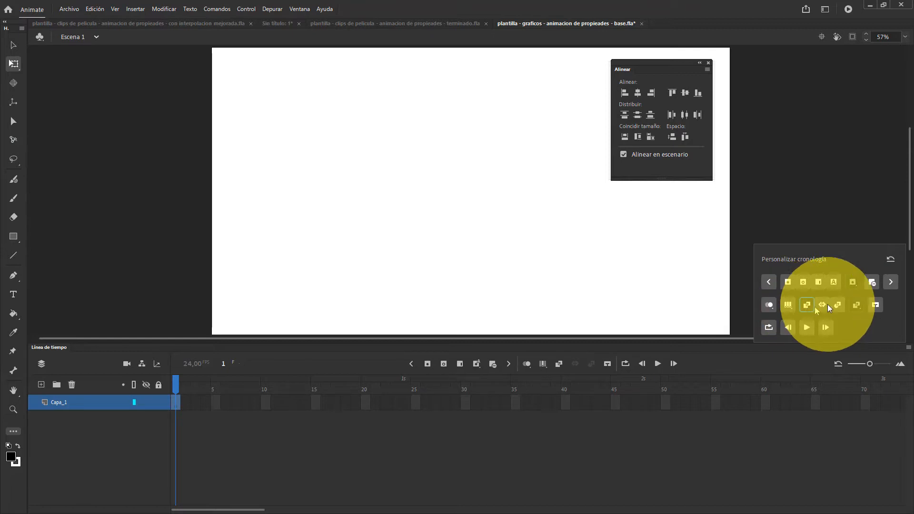
Try switching the keyframe and tween tools between their grouped and individual versions in the timeline customization
{"action": "left_click", "coordinate": [851, 282]}
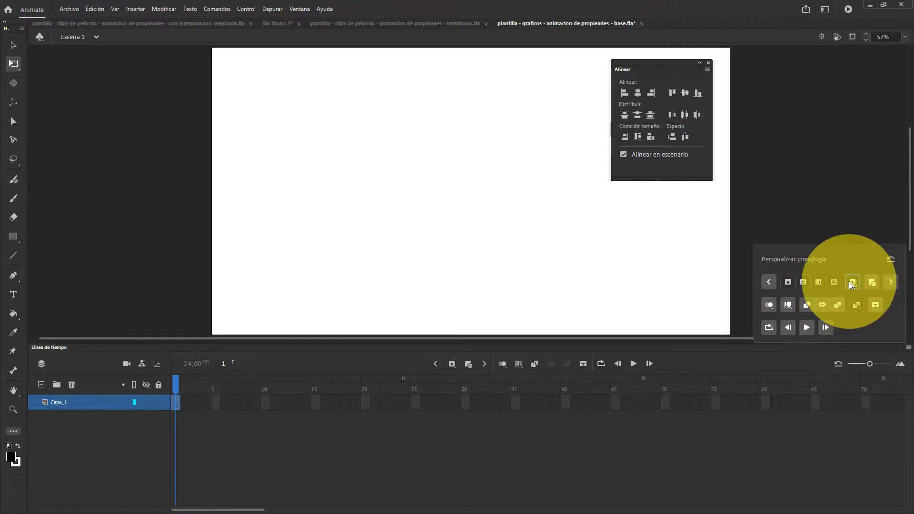
{"action": "left_click", "coordinate": [819, 282]}
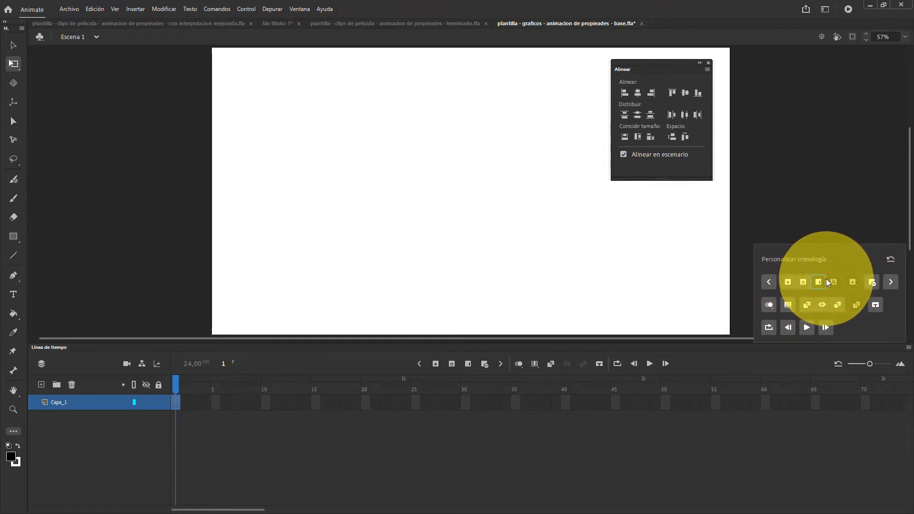
{"action": "left_click", "coordinate": [833, 282]}
{"action": "left_click", "coordinate": [856, 305]}
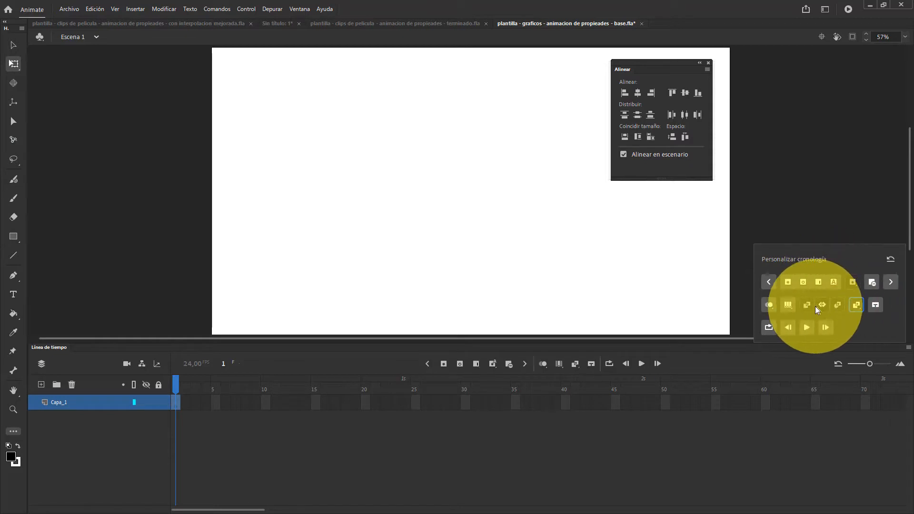
Reset the timeline tools and enable the individual blank keyframe, frame, auto keyframe, remove frames, and classic, motion and shape tween tools
{"action": "left_click", "coordinate": [890, 259]}
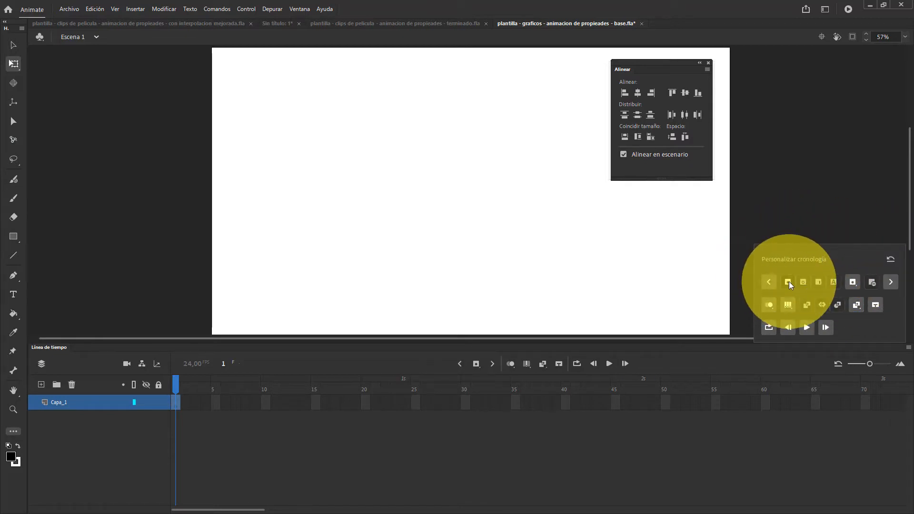
{"action": "left_click", "coordinate": [803, 282]}
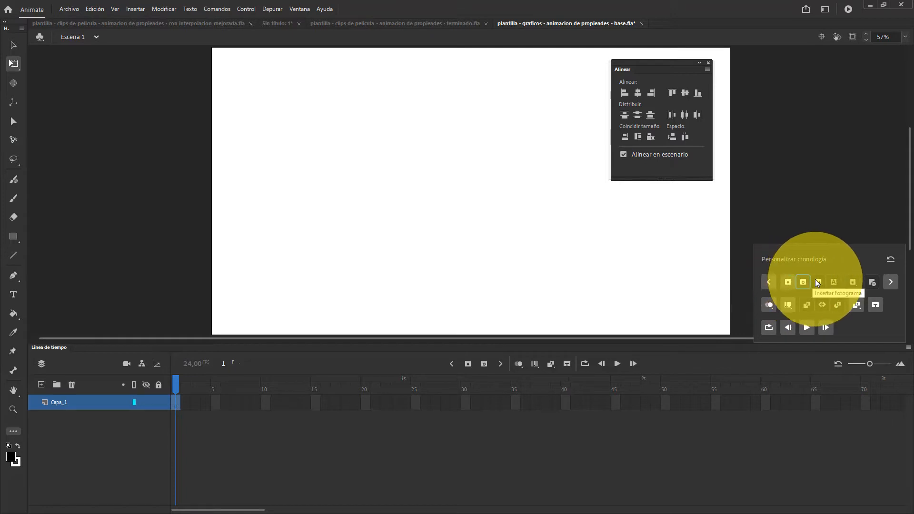
{"action": "left_click", "coordinate": [818, 282]}
{"action": "left_click", "coordinate": [834, 282]}
{"action": "left_click", "coordinate": [872, 282]}
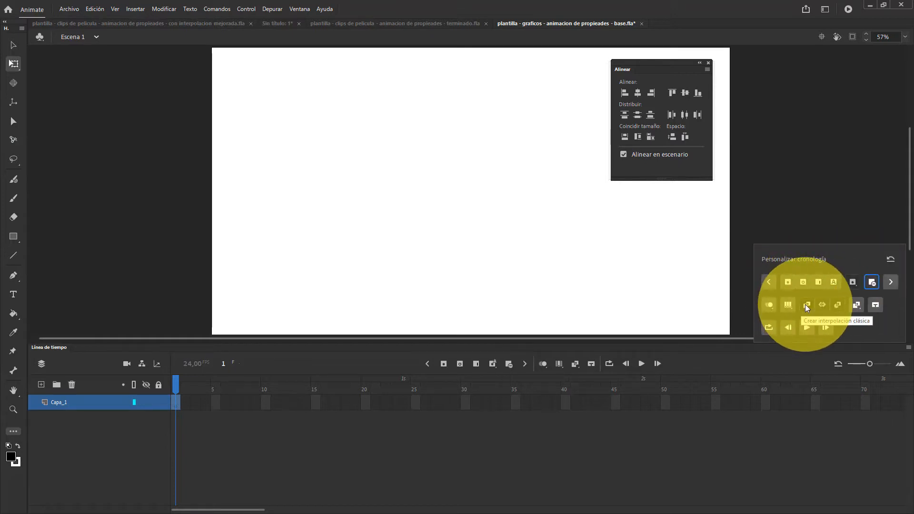
{"action": "left_click", "coordinate": [806, 305]}
{"action": "left_click", "coordinate": [822, 304]}
{"action": "left_click", "coordinate": [837, 305]}
{"action": "left_click", "coordinate": [873, 216]}
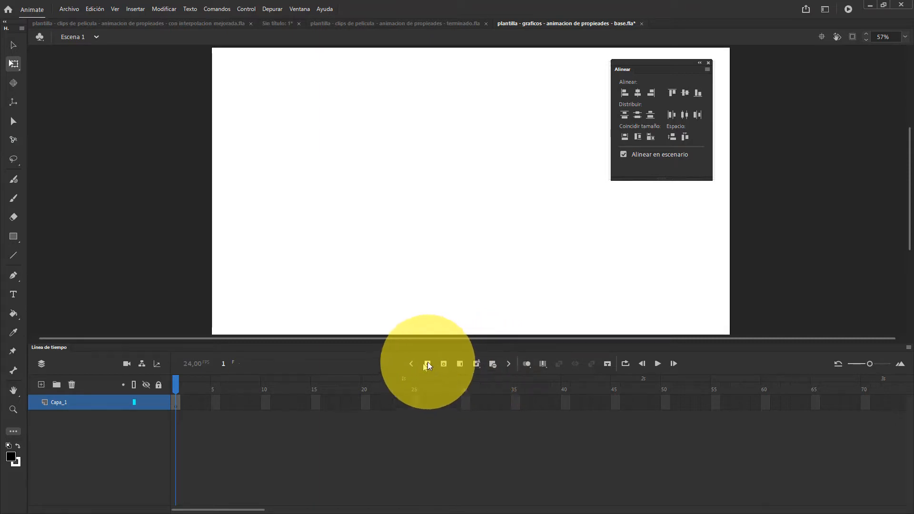
Review the frame, keyframe and tween commands available for frame 1 of Capa_1
{"action": "right_click", "coordinate": [174, 404]}
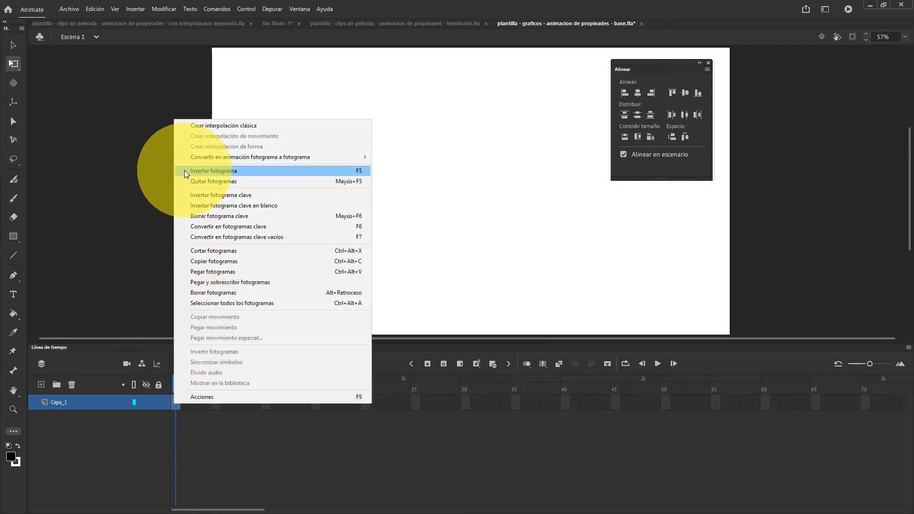
{"action": "left_click", "coordinate": [192, 235]}
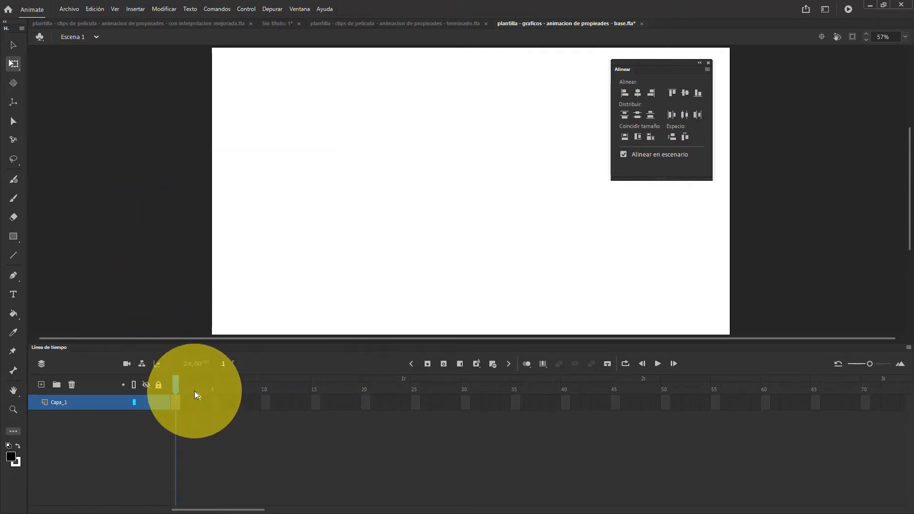
{"action": "right_click", "coordinate": [175, 400]}
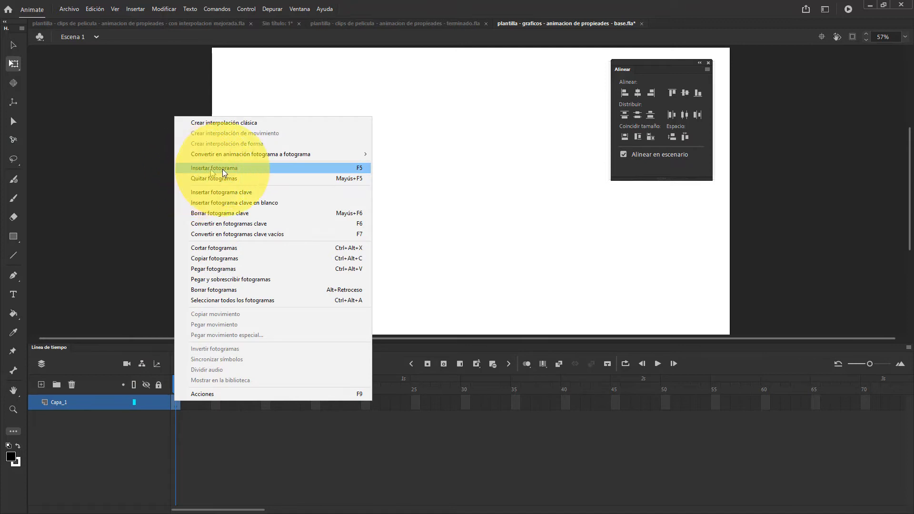
{"action": "left_click", "coordinate": [164, 199]}
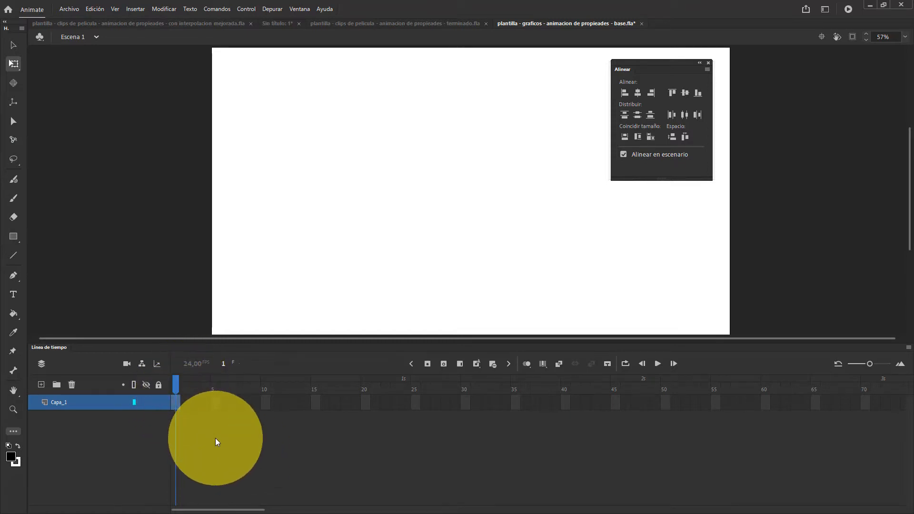
Insert frames in Capa_1 to extend it to frame 20
{"action": "key", "text": "F5"}
{"action": "key", "text": "F5"}
{"action": "key", "text": "F5"}
{"action": "key", "text": "F5"}
{"action": "key", "text": "F5"}
{"action": "key", "text": "F5"}
{"action": "key", "text": "F5"}
{"action": "key", "text": "F5"}
{"action": "key", "text": "F5"}
{"action": "key", "text": "F5"}
{"action": "key", "text": "F5"}
{"action": "key", "text": "F5"}
{"action": "key", "text": "F5"}
{"action": "key", "text": "F5"}
{"action": "key", "text": "F5"}
{"action": "key", "text": "F5"}
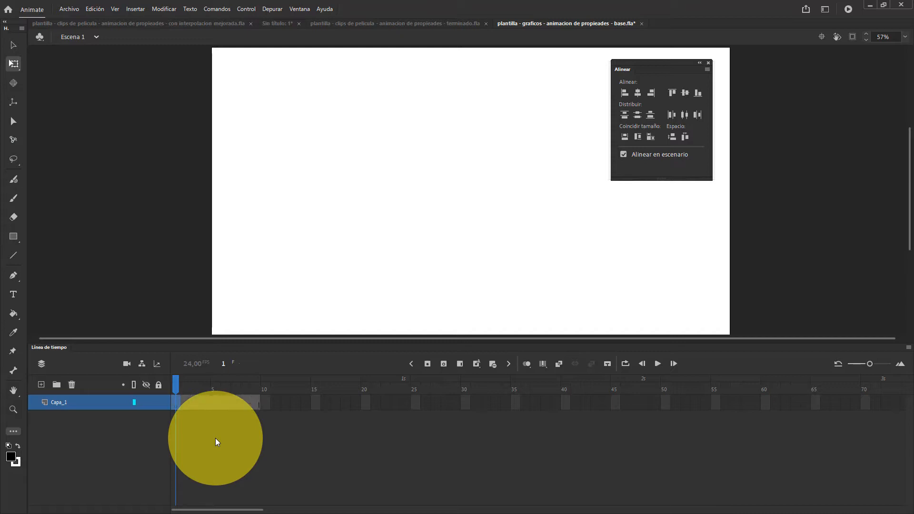
{"action": "key", "text": "F5"}
{"action": "key", "text": "F5"}
{"action": "key", "text": "F5"}
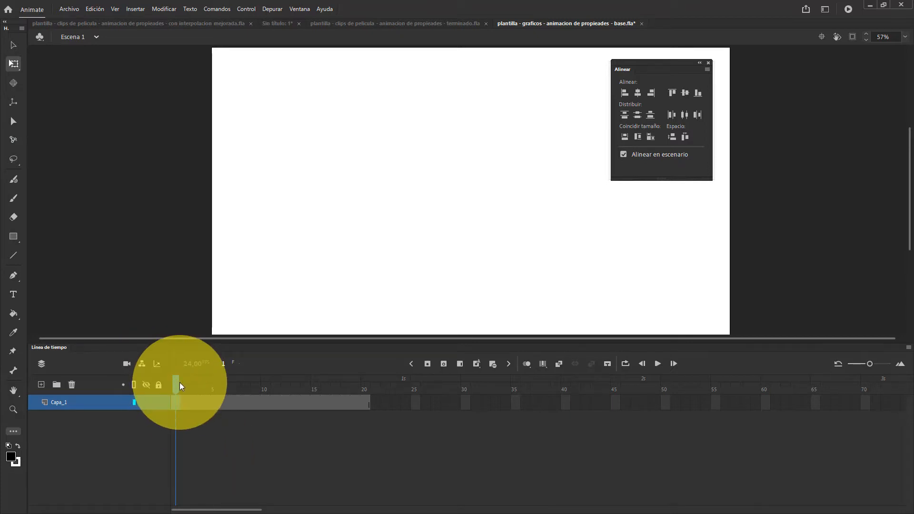
With the playhead at frame 15, place the imagen-estrella___grafico symbol and centre it horizontally and vertically on the stage
{"action": "left_click_drag", "start_coordinate": [179, 382], "coordinate": [236, 385]}
{"action": "left_click", "coordinate": [177, 406]}
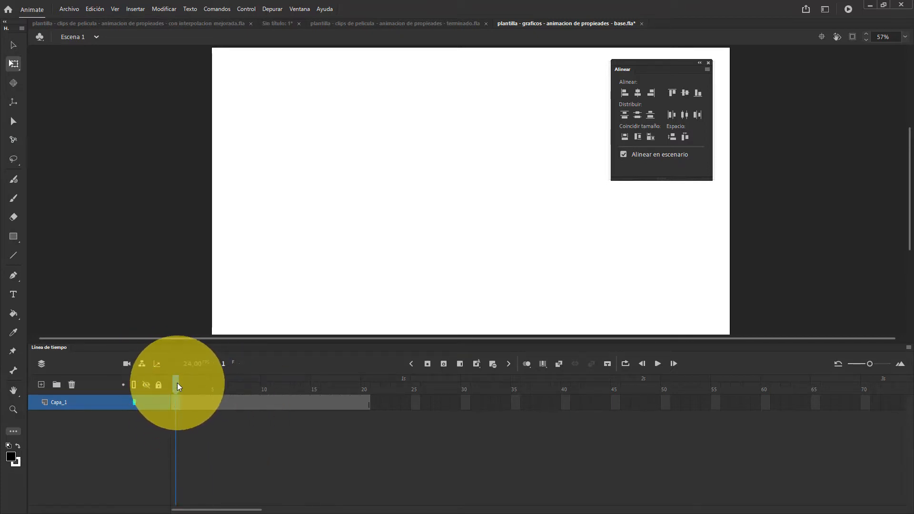
{"action": "left_click_drag", "start_coordinate": [177, 383], "coordinate": [313, 402]}
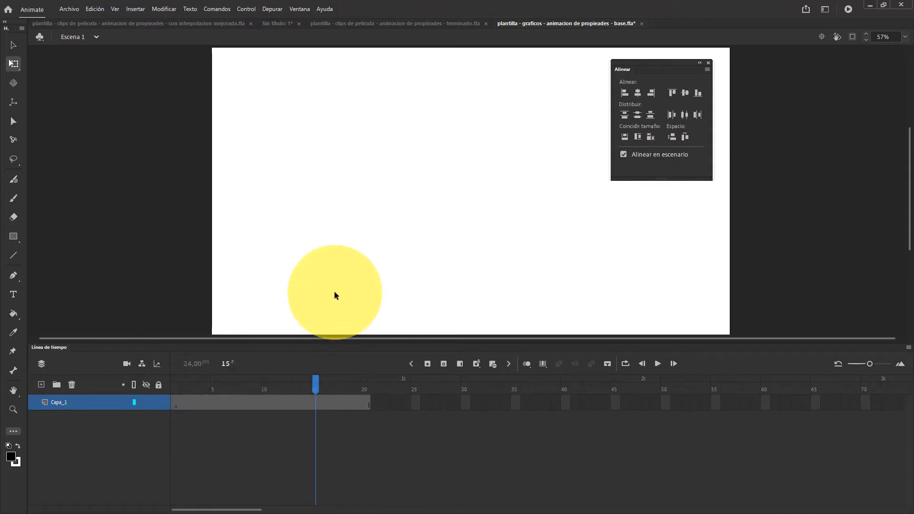
{"action": "key", "text": "ctrl+l"}
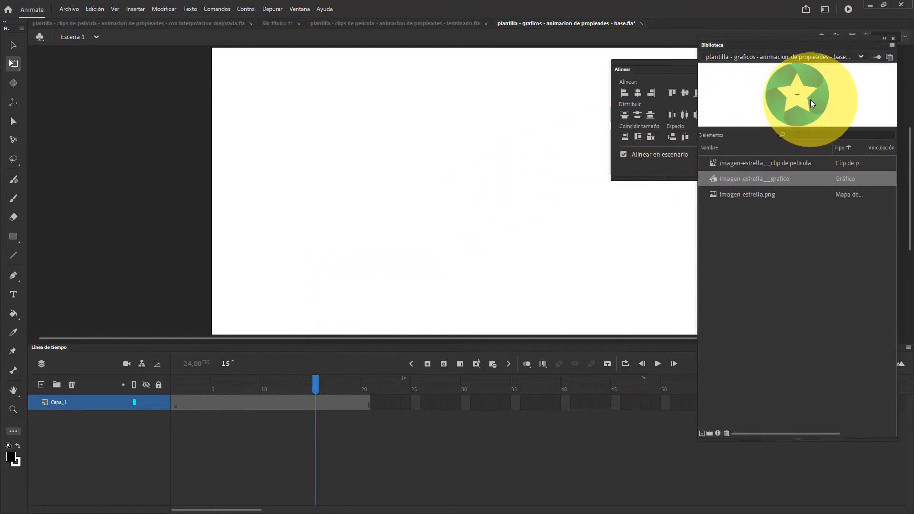
{"action": "left_click_drag", "start_coordinate": [796, 92], "coordinate": [470, 177]}
{"action": "left_click", "coordinate": [893, 38]}
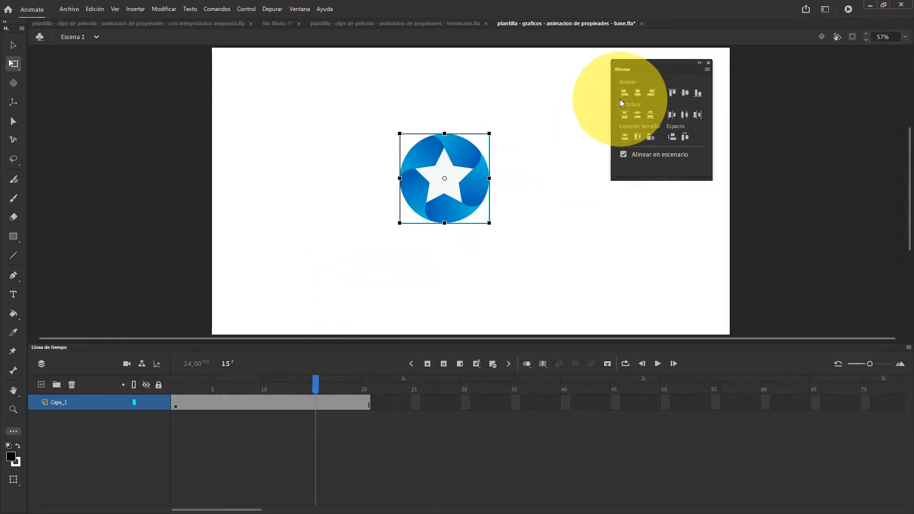
{"action": "left_click", "coordinate": [637, 93]}
{"action": "left_click", "coordinate": [685, 93]}
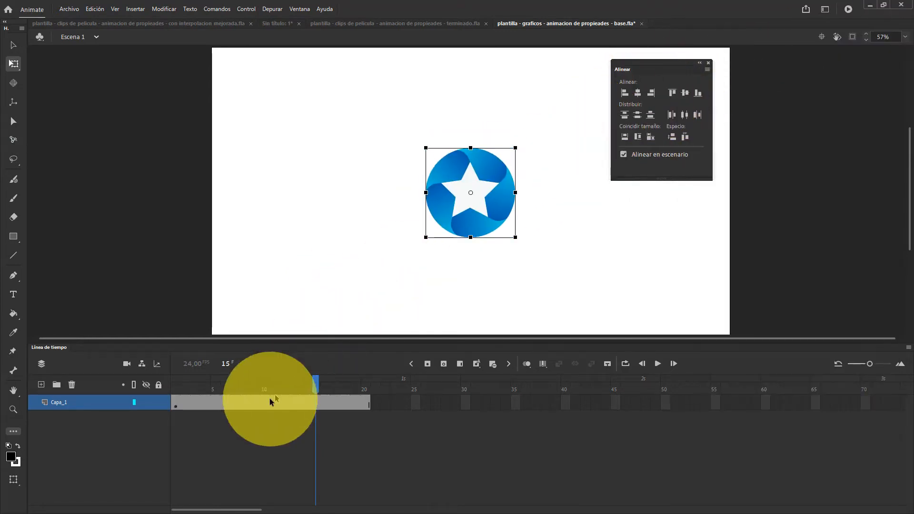
Scrub between frames 1 and 20 to check the star, and select frames 4 to 16 of Capa_1
{"action": "left_click_drag", "start_coordinate": [332, 390], "coordinate": [179, 386]}
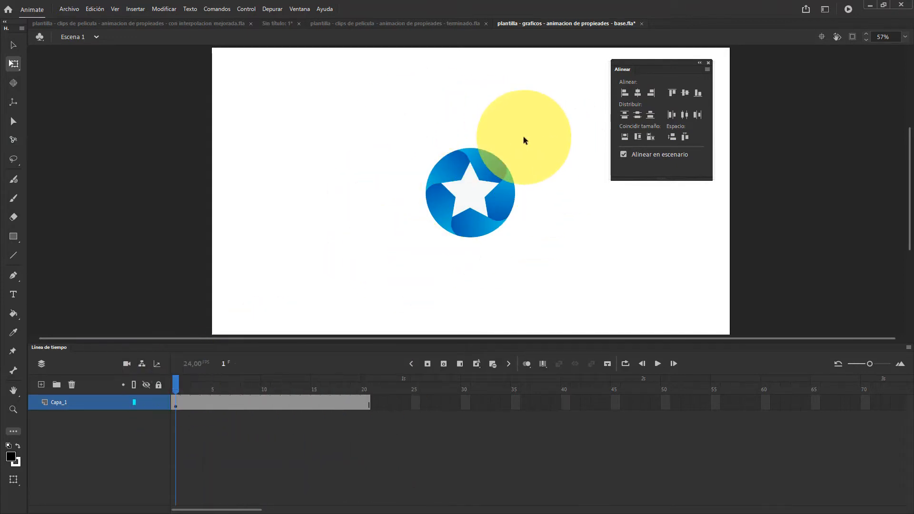
{"action": "left_click", "coordinate": [175, 402]}
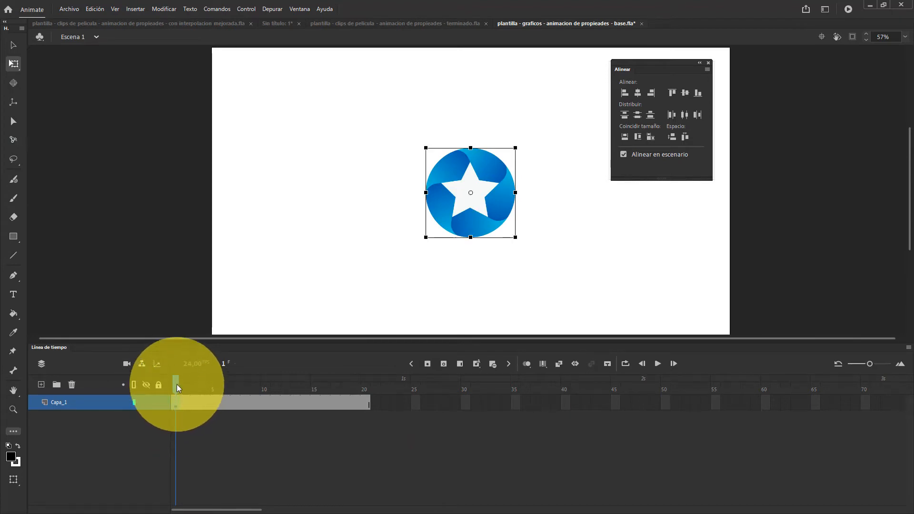
{"action": "left_click_drag", "start_coordinate": [176, 385], "coordinate": [376, 415]}
{"action": "left_click", "coordinate": [367, 403]}
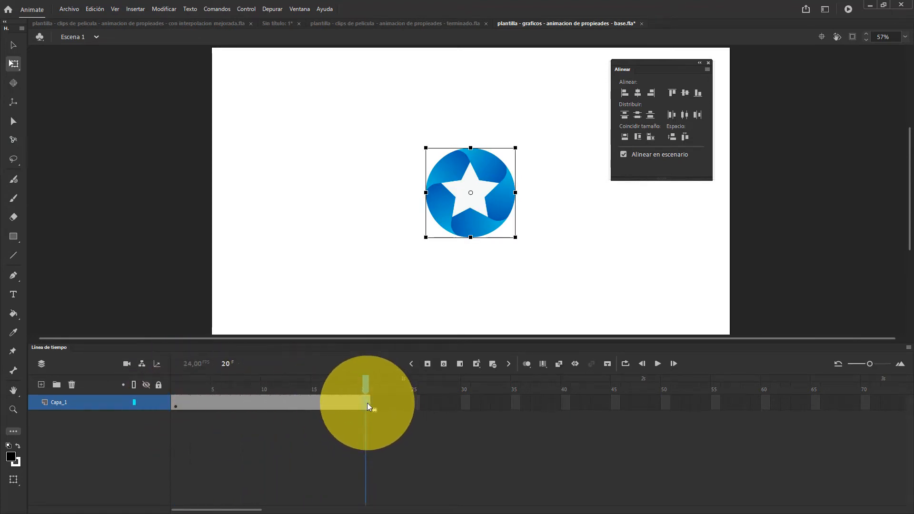
{"action": "left_click_drag", "start_coordinate": [365, 385], "coordinate": [327, 408]}
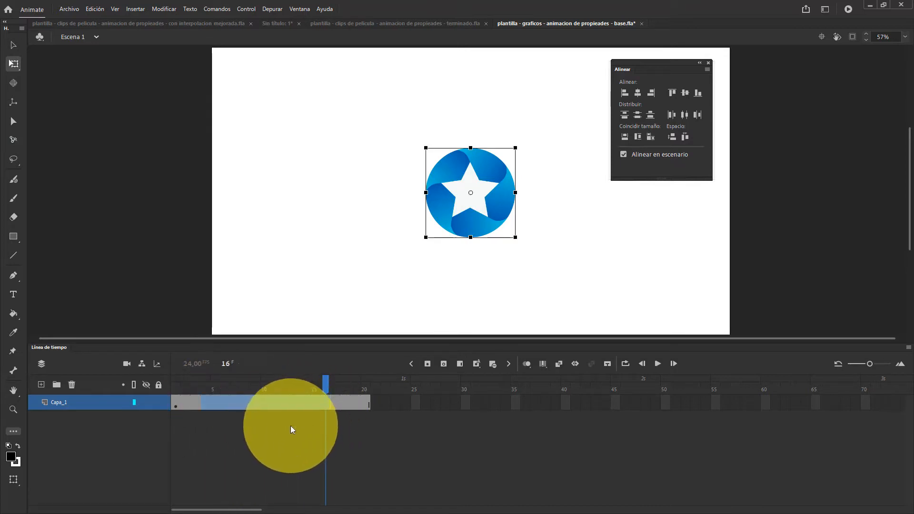
Remove frames at frame 8 of Capa_1 until the layer ends at frame 16
{"action": "left_click", "coordinate": [291, 426]}
{"action": "left_click", "coordinate": [248, 403]}
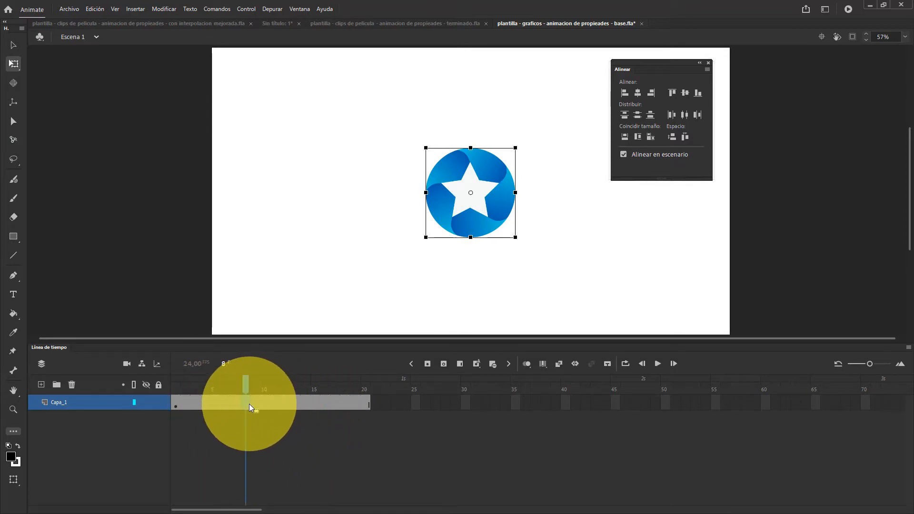
{"action": "key", "text": "shift+F5"}
{"action": "key", "text": "shift+F5"}
{"action": "key", "text": "shift+F5"}
{"action": "key", "text": "shift+F5"}
{"action": "right_click", "coordinate": [245, 404]}
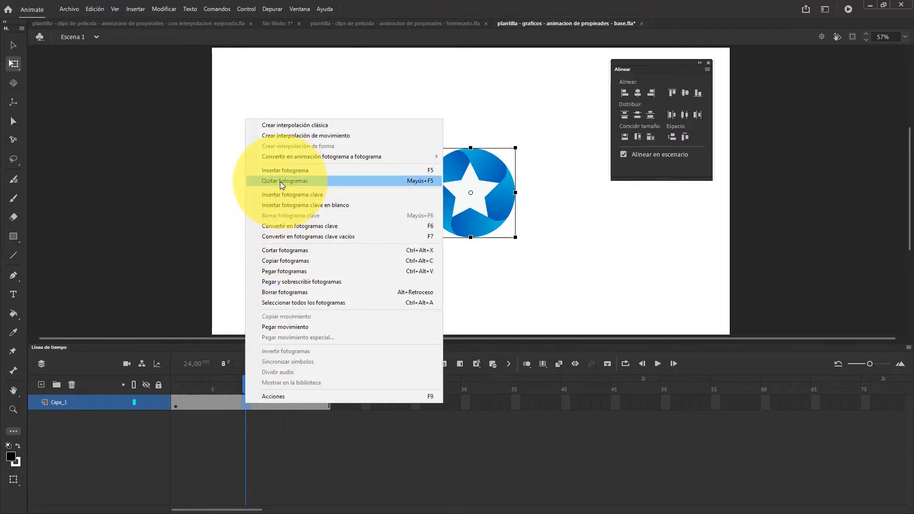
Remove more frames at frame 4 of Capa_1 until the layer ends at frame 10
{"action": "left_click", "coordinate": [207, 402]}
{"action": "key", "text": "shift+F5"}
{"action": "key", "text": "shift+F5"}
{"action": "key", "text": "shift+F5"}
{"action": "key", "text": "shift+F5"}
{"action": "key", "text": "shift+F5"}
{"action": "key", "text": "shift+F5"}
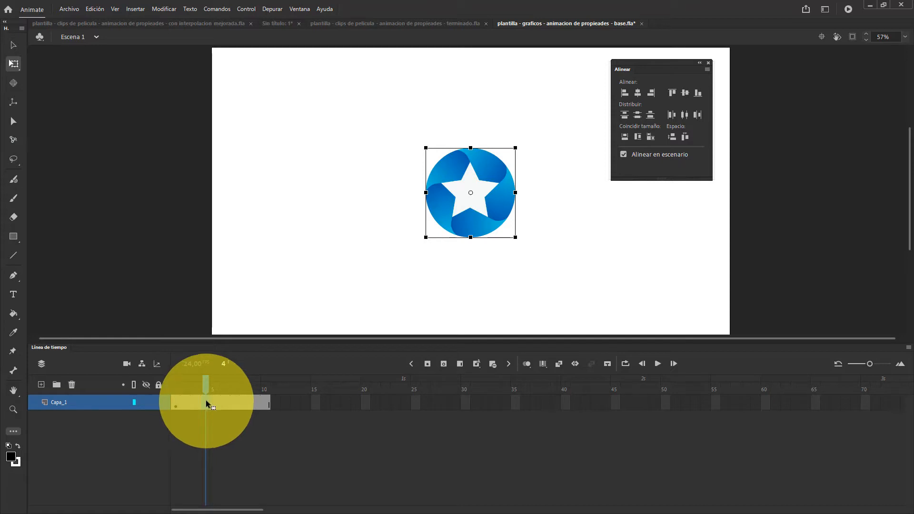
Stretch the end of the selected Capa_1 frame span to frame 28 and shorten it again to frame 12
{"action": "left_click", "coordinate": [102, 403]}
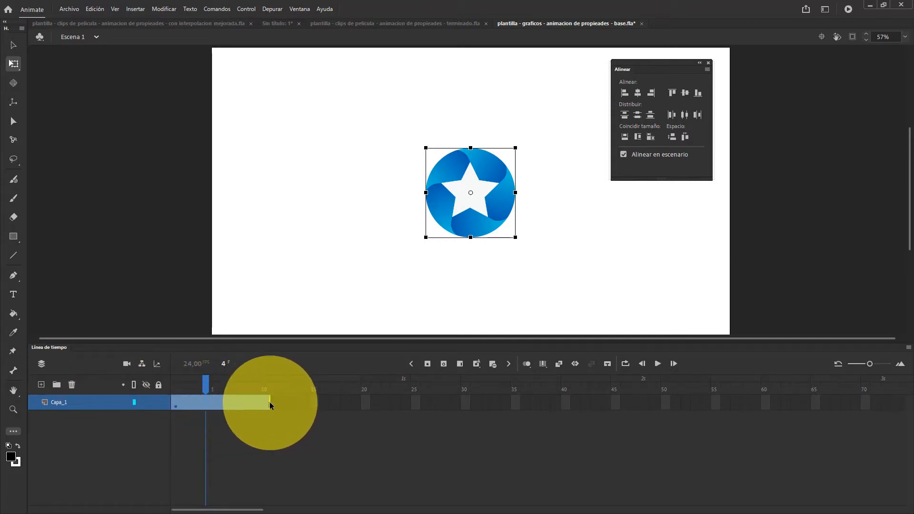
{"action": "left_click", "coordinate": [264, 425]}
{"action": "left_click", "coordinate": [241, 400]}
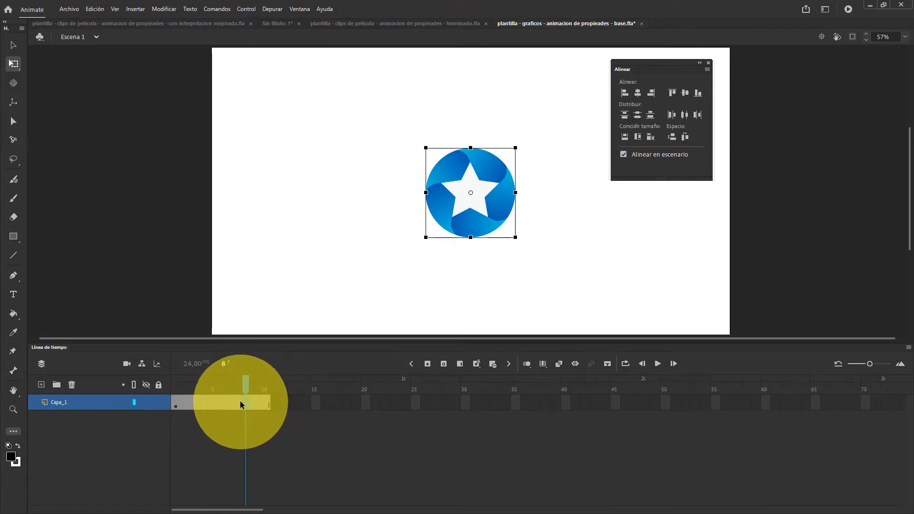
{"action": "left_click", "coordinate": [240, 404]}
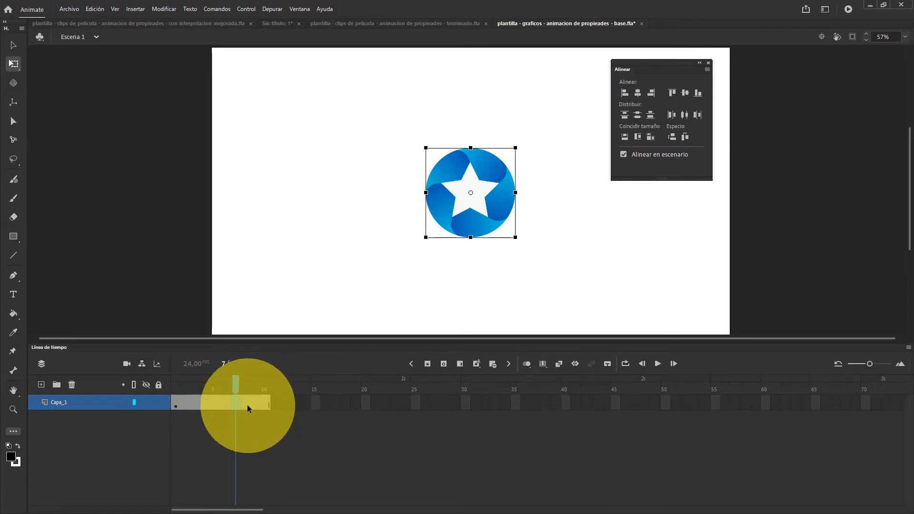
{"action": "left_click", "coordinate": [101, 401]}
{"action": "left_click_drag", "start_coordinate": [259, 404], "coordinate": [450, 403]}
{"action": "left_click", "coordinate": [451, 402]}
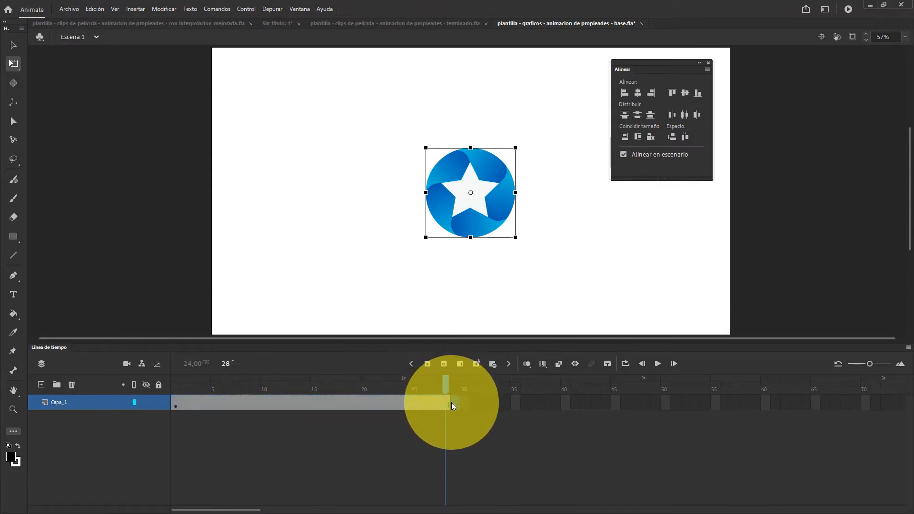
{"action": "left_click", "coordinate": [101, 403]}
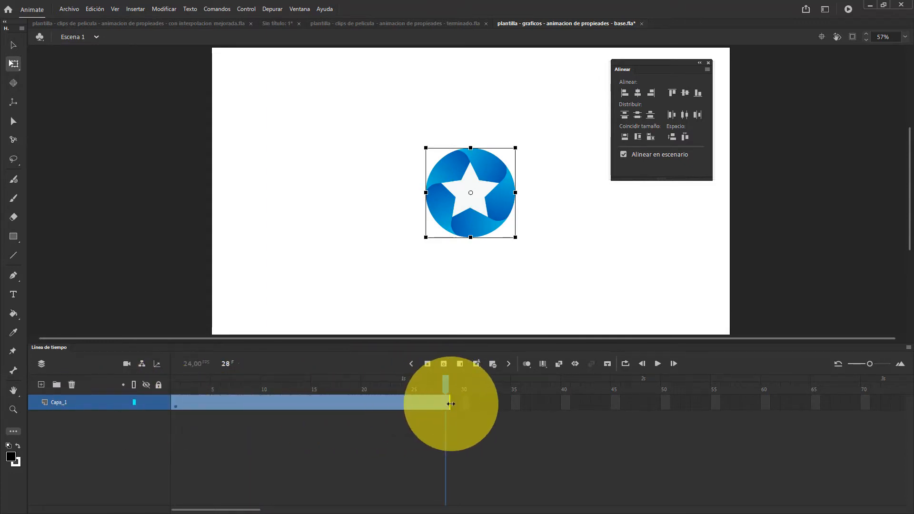
{"action": "left_click_drag", "start_coordinate": [449, 403], "coordinate": [282, 404]}
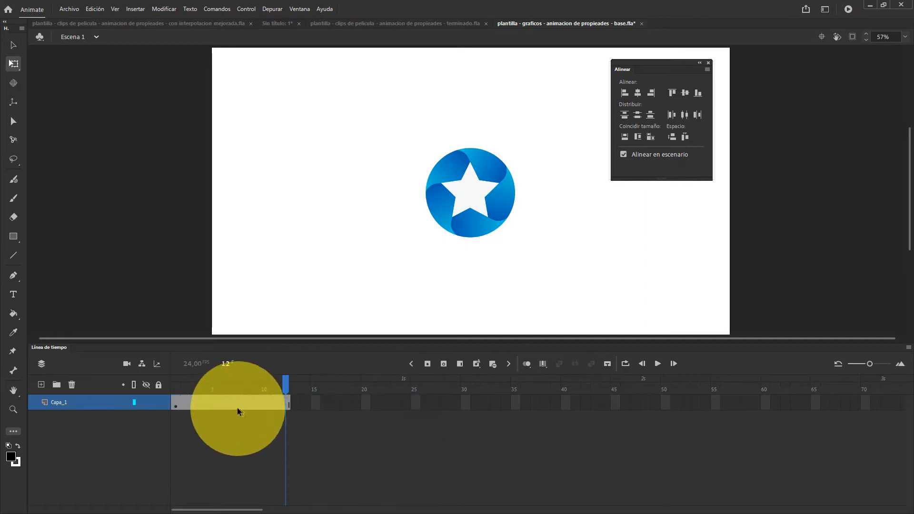
Insert frames at frame 5 of Capa_1 until the layer ends at frame 16
{"action": "left_click", "coordinate": [216, 402]}
{"action": "key", "text": "F5"}
{"action": "key", "text": "F5"}
{"action": "key", "text": "F5"}
{"action": "key", "text": "F5"}
{"action": "key", "text": "F5"}
{"action": "key", "text": "F5"}
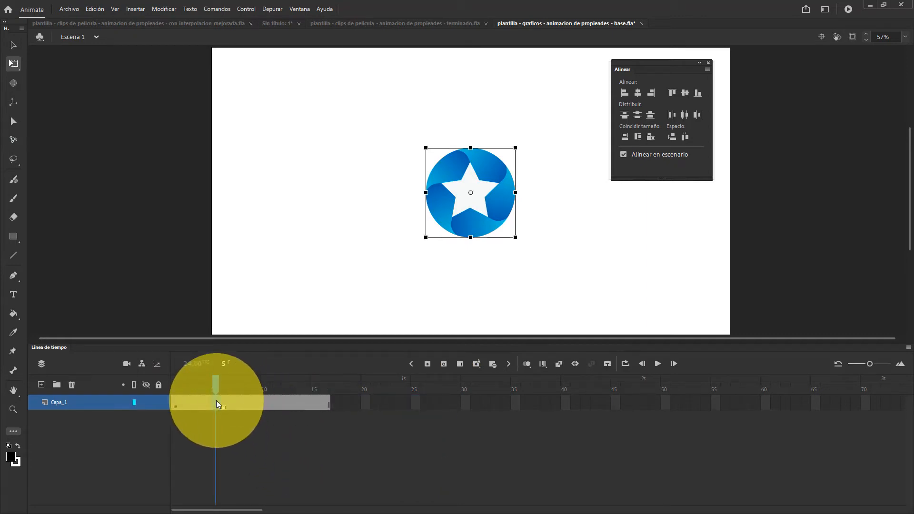
Remove frames at frame 5 of Capa_1 until the layer ends at frame 8
{"action": "key", "text": "shift+F5"}
{"action": "key", "text": "shift+F5"}
{"action": "key", "text": "shift+F5"}
{"action": "key", "text": "shift+F5"}
{"action": "key", "text": "shift+F5"}
{"action": "key", "text": "shift+F5"}
{"action": "key", "text": "shift+F5"}
{"action": "key", "text": "shift+F5"}
{"action": "key", "text": "shift+F5"}
{"action": "key", "text": "shift+F5"}
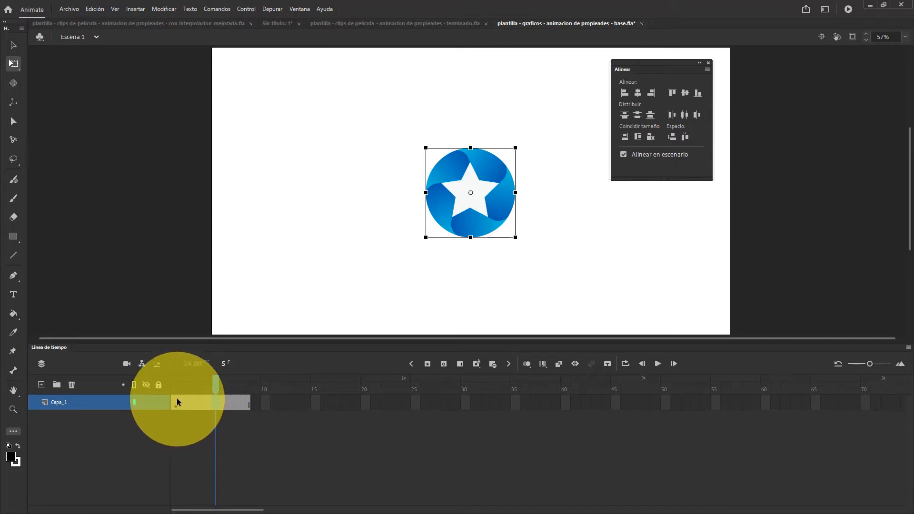
Delete the star from the keyframe at frame 1 of Capa_1, undo the deletion and deselect the star
{"action": "left_click_drag", "start_coordinate": [177, 401], "coordinate": [208, 408]}
{"action": "left_click", "coordinate": [206, 406]}
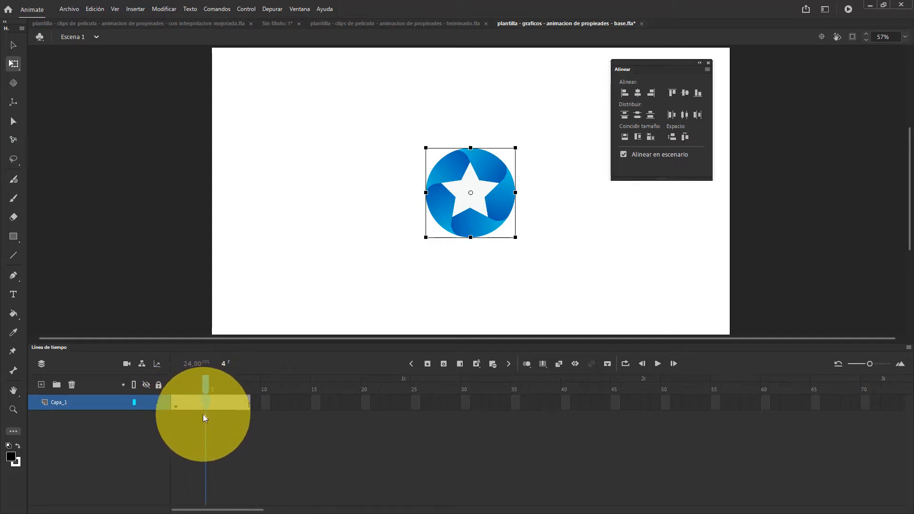
{"action": "left_click", "coordinate": [174, 402]}
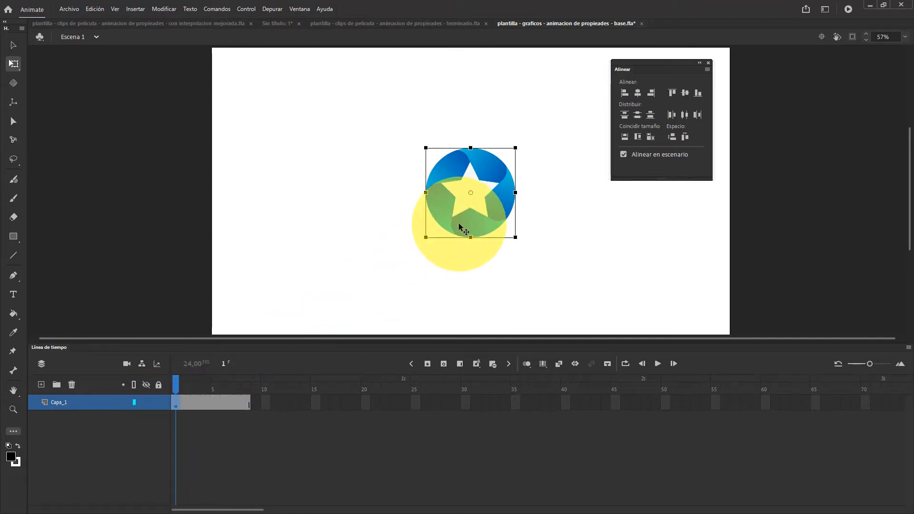
{"action": "key", "text": "Delete"}
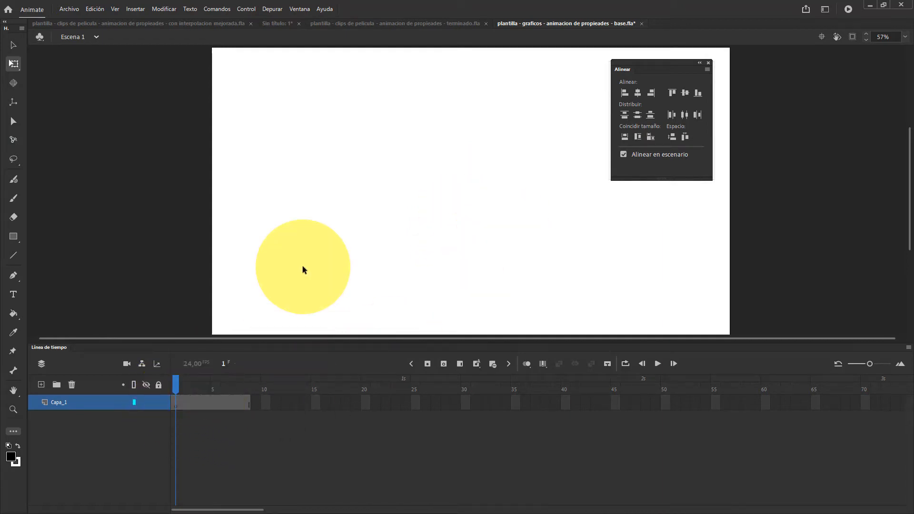
{"action": "key", "text": "ctrl+z"}
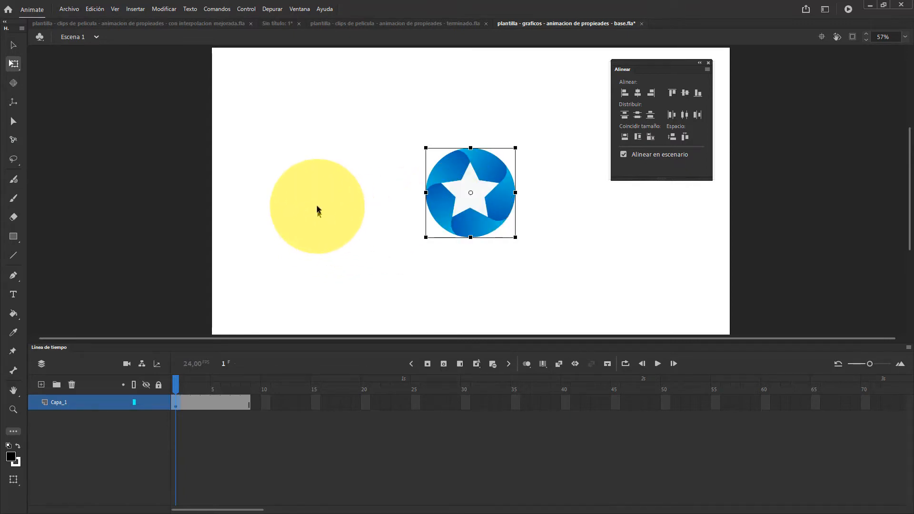
{"action": "left_click", "coordinate": [313, 193]}
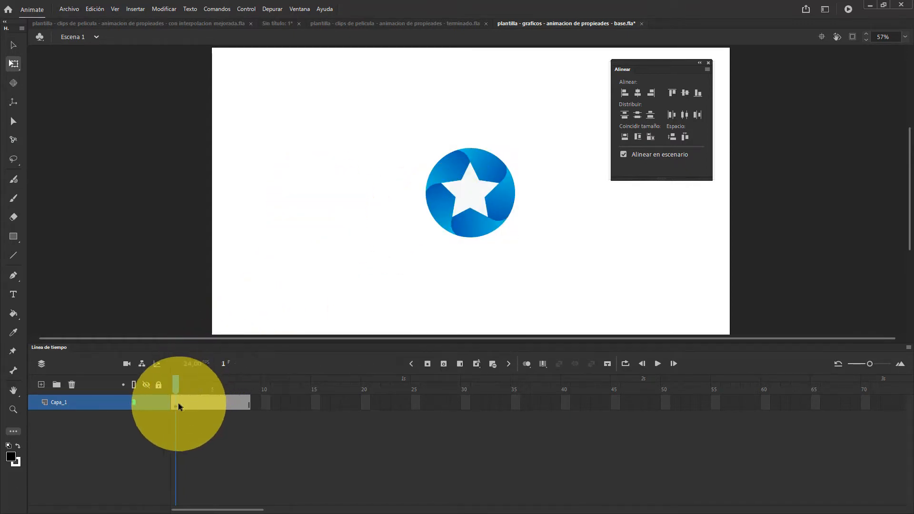
Select the star at frame 1 of Capa_1, delete it and paste it back at the stage centre
{"action": "left_click_drag", "start_coordinate": [174, 403], "coordinate": [239, 408]}
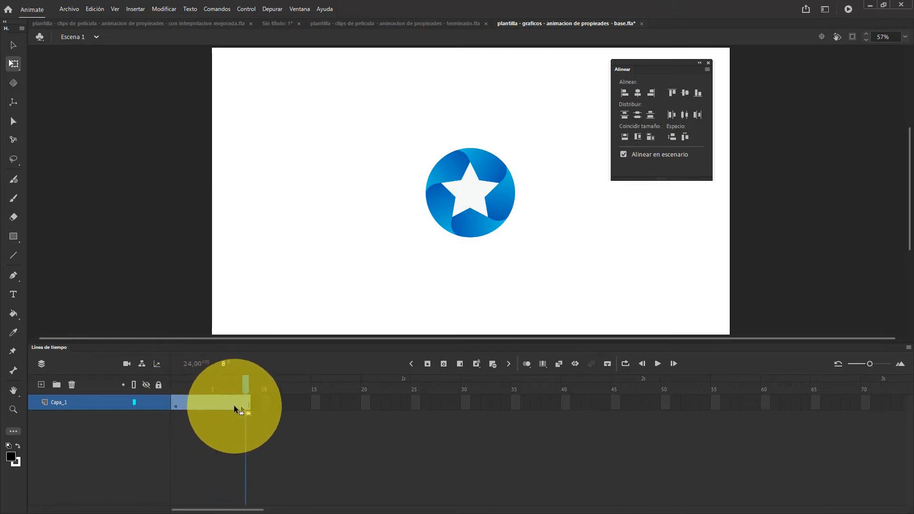
{"action": "left_click", "coordinate": [177, 408]}
{"action": "left_click", "coordinate": [467, 191]}
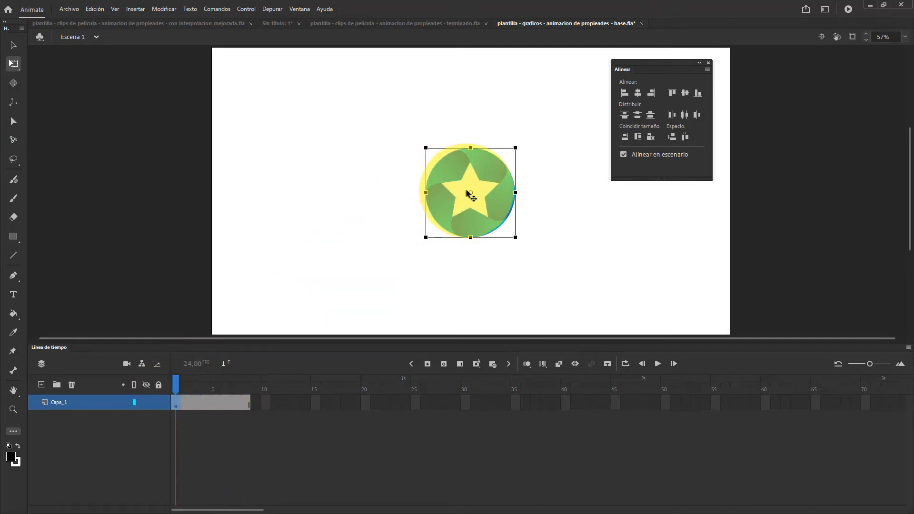
{"action": "key", "text": "Delete"}
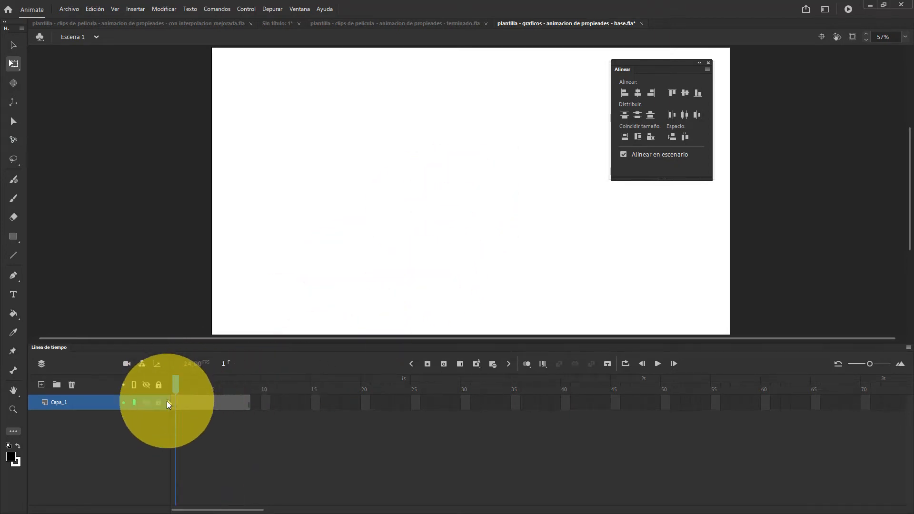
{"action": "left_click", "coordinate": [177, 406]}
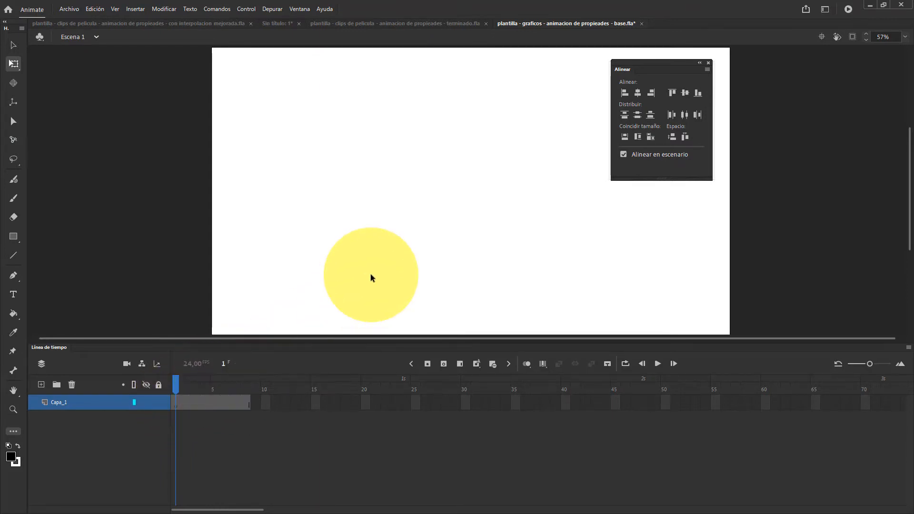
{"action": "key", "text": "ctrl+v"}
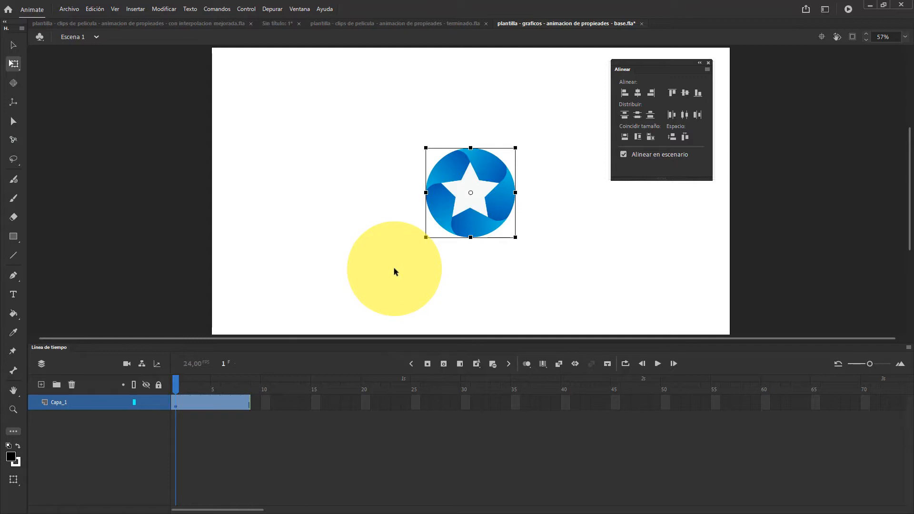
Check the star at frames 6 and 7, delete the contents of frame 1 and paste the star there again
{"action": "left_click", "coordinate": [224, 385]}
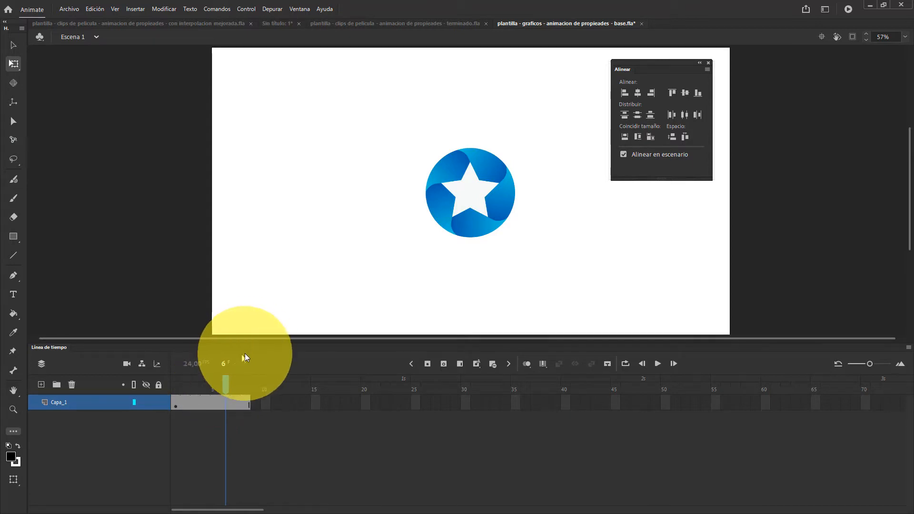
{"action": "left_click_drag", "start_coordinate": [218, 384], "coordinate": [234, 396]}
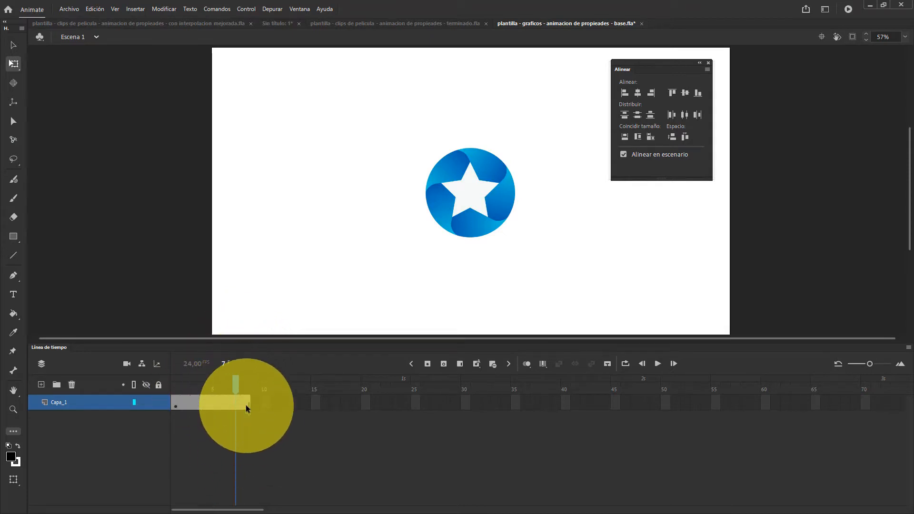
{"action": "left_click_drag", "start_coordinate": [234, 385], "coordinate": [177, 405]}
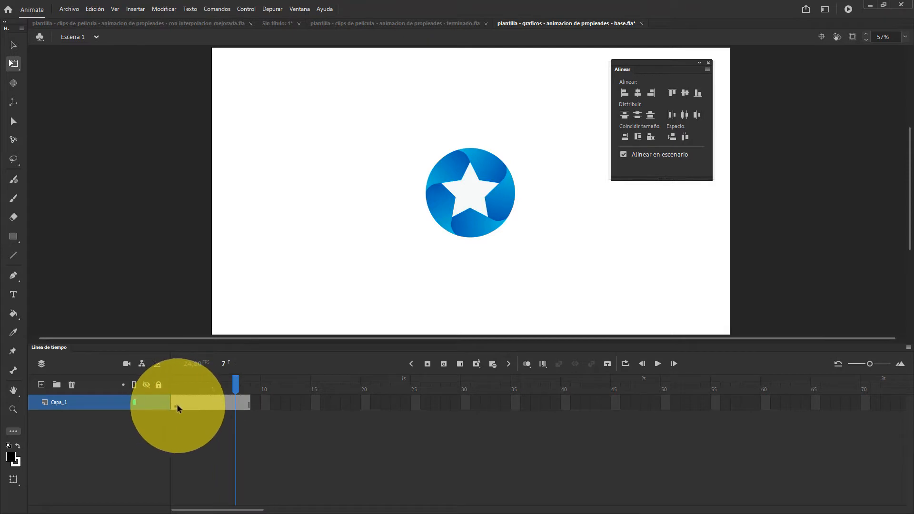
{"action": "key", "text": "Delete"}
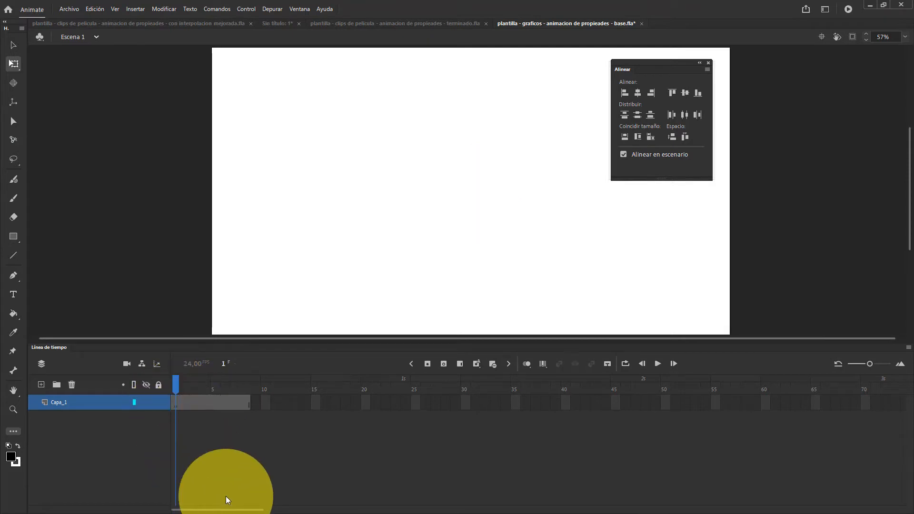
{"action": "left_click", "coordinate": [176, 403]}
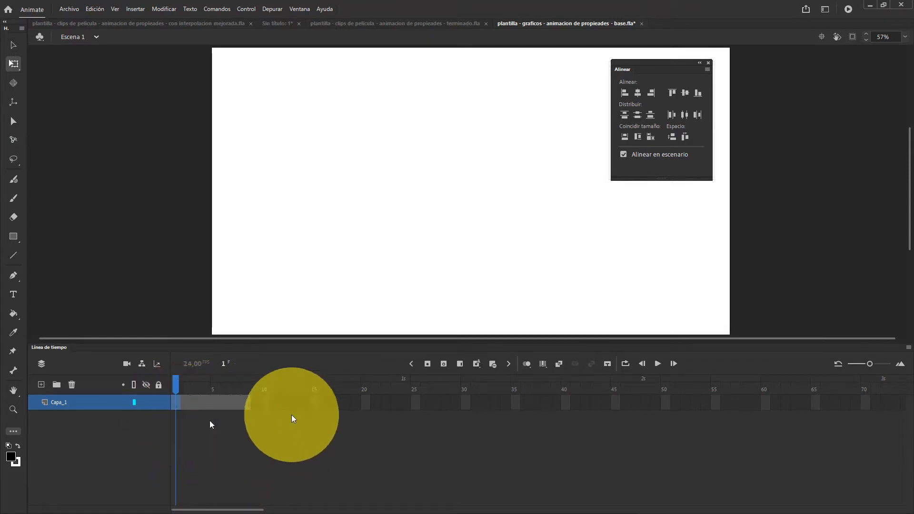
{"action": "key", "text": "ctrl+v"}
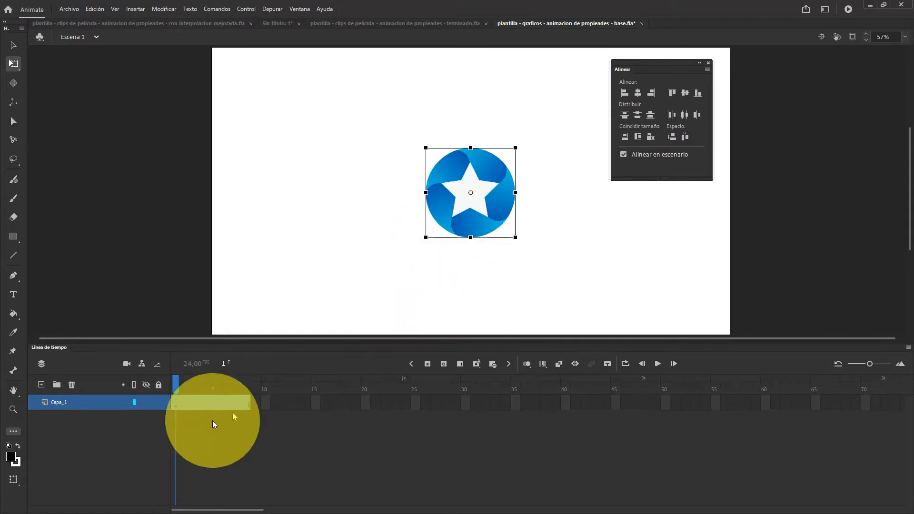
Convert frame 6 of Capa_1 into a blank keyframe
{"action": "left_click_drag", "start_coordinate": [180, 386], "coordinate": [207, 396]}
{"action": "right_click", "coordinate": [225, 404]}
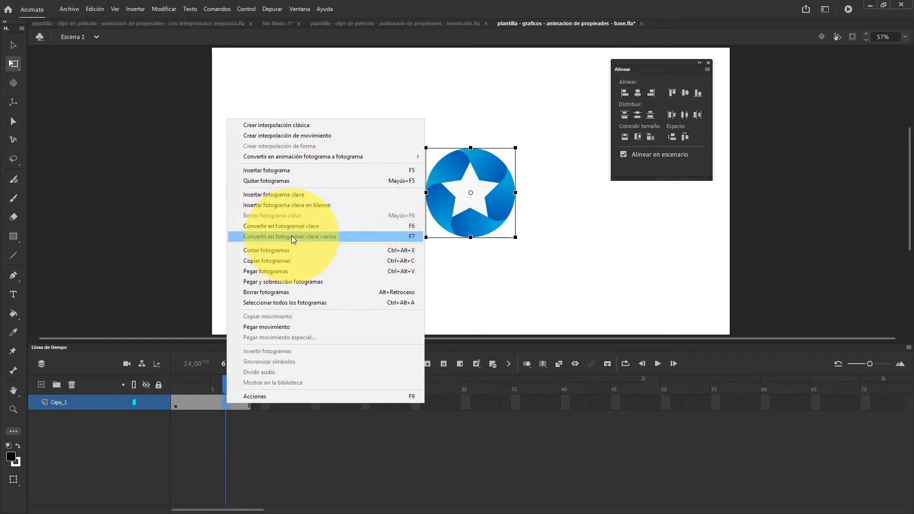
{"action": "left_click", "coordinate": [292, 236]}
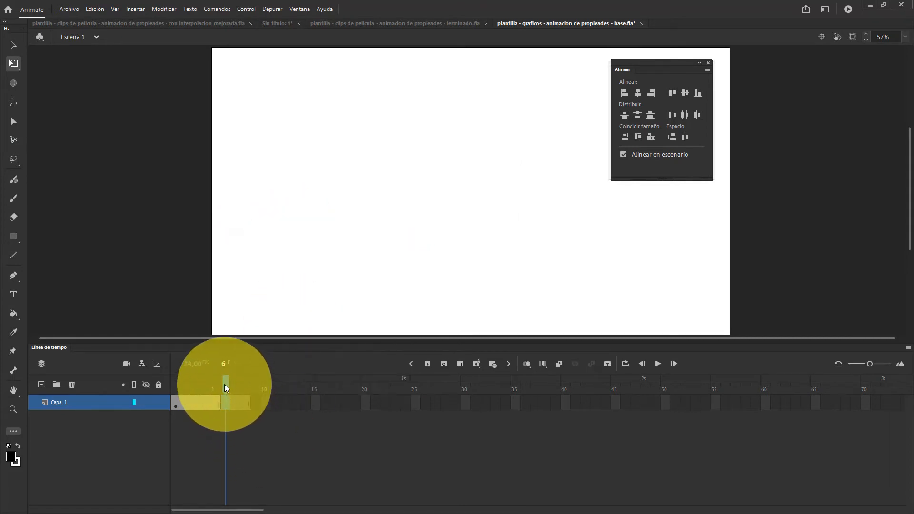
{"action": "mouse_move", "coordinate": [225, 385]}
{"action": "left_mouse_down"}
{"action": "mouse_move", "coordinate": [196, 384]}
{"action": "mouse_move", "coordinate": [235, 385]}
{"action": "mouse_move", "coordinate": [177, 382]}
{"action": "mouse_move", "coordinate": [273, 389]}
{"action": "mouse_move", "coordinate": [194, 379]}
{"action": "mouse_move", "coordinate": [245, 381]}
{"action": "mouse_move", "coordinate": [205, 388]}
{"action": "mouse_move", "coordinate": [261, 402]}
{"action": "mouse_move", "coordinate": [251, 404]}
{"action": "mouse_move", "coordinate": [258, 380]}
{"action": "mouse_move", "coordinate": [178, 362]}
{"action": "mouse_move", "coordinate": [208, 378]}
{"action": "mouse_move", "coordinate": [275, 383]}
{"action": "mouse_move", "coordinate": [207, 378]}
{"action": "mouse_move", "coordinate": [278, 381]}
{"action": "mouse_move", "coordinate": [195, 376]}
{"action": "mouse_move", "coordinate": [295, 382]}
{"action": "mouse_move", "coordinate": [204, 380]}
{"action": "mouse_move", "coordinate": [224, 382]}
{"action": "left_mouse_up"}
{"action": "left_click", "coordinate": [179, 404]}
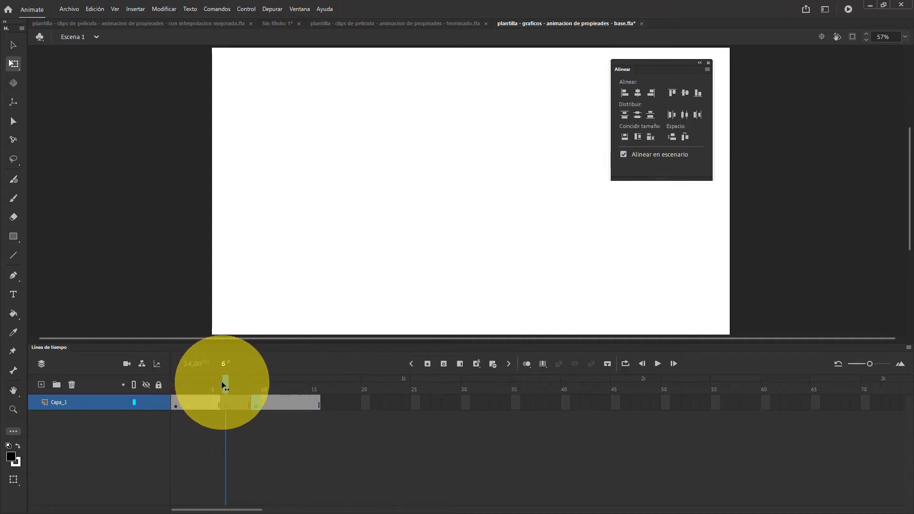
Examine the Capa_1 spans that start at frames 1, 6 and 9, comparing the stage between frames 1 and 15
{"action": "left_click", "coordinate": [223, 400]}
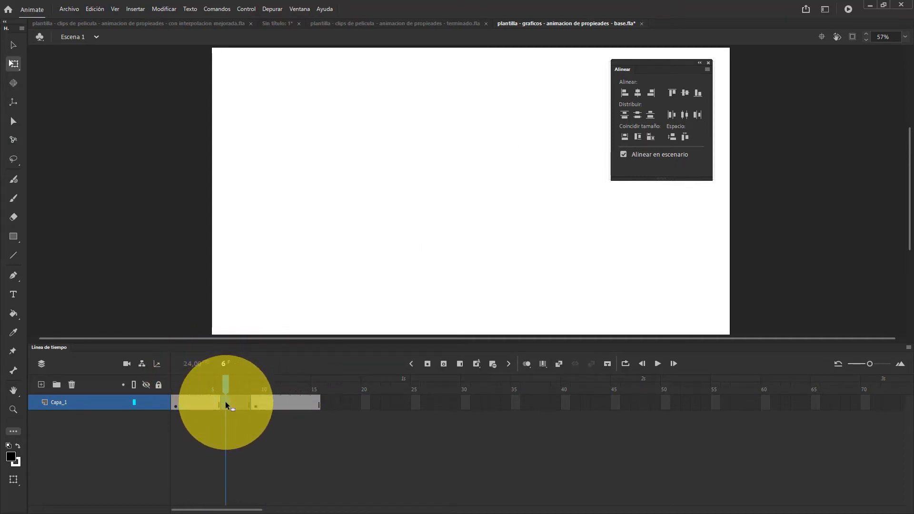
{"action": "left_click_drag", "start_coordinate": [229, 382], "coordinate": [315, 404]}
{"action": "left_click", "coordinate": [244, 423]}
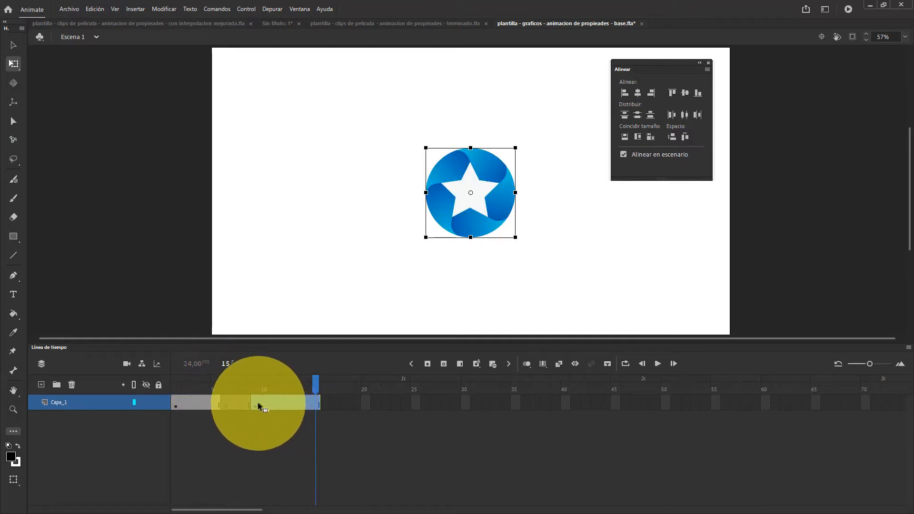
{"action": "left_click", "coordinate": [256, 404]}
{"action": "left_click", "coordinate": [318, 407]}
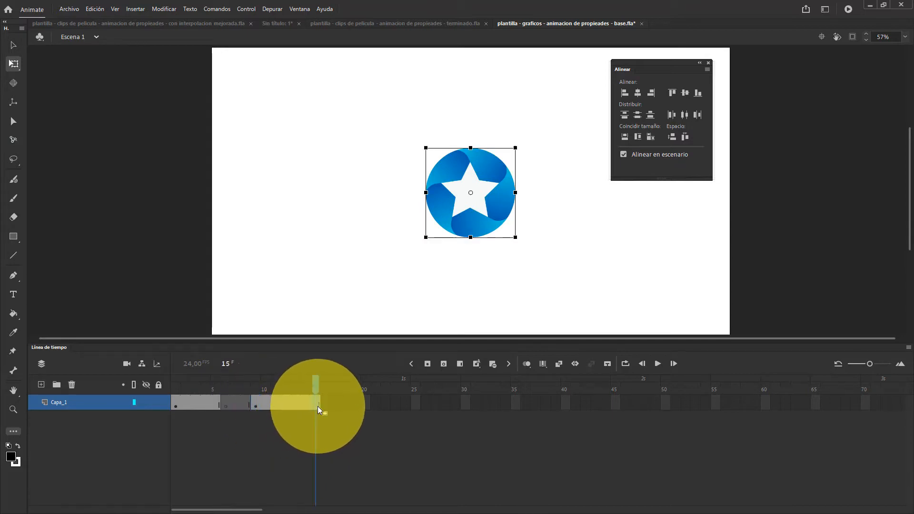
{"action": "left_click_drag", "start_coordinate": [318, 406], "coordinate": [162, 382]}
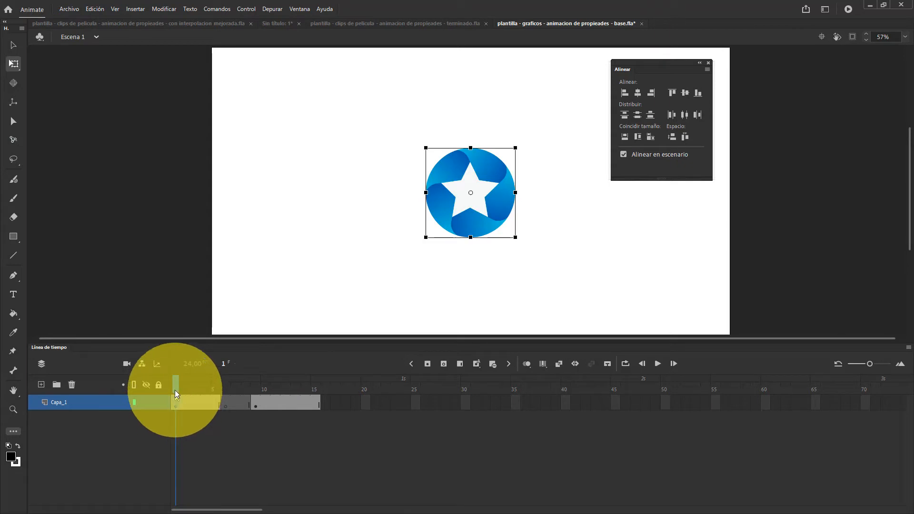
{"action": "left_click_drag", "start_coordinate": [175, 388], "coordinate": [276, 390]}
{"action": "left_click", "coordinate": [255, 402]}
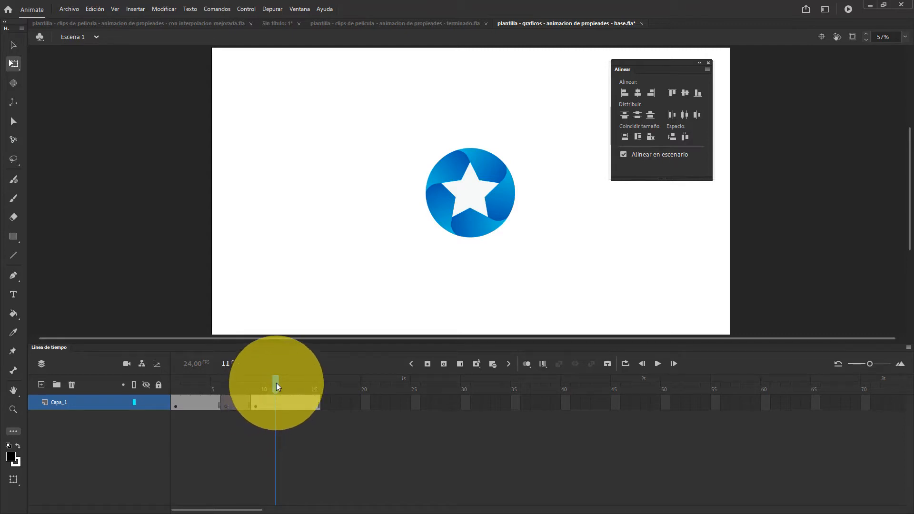
Remove frames from the Capa_1 span that starts at frame 9 until it ends at frame 10
{"action": "left_click", "coordinate": [284, 387]}
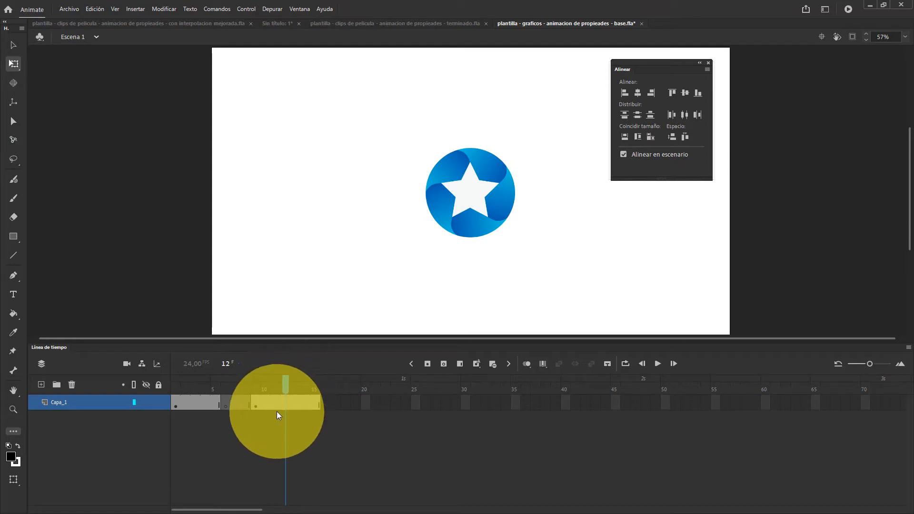
{"action": "left_click", "coordinate": [273, 402]}
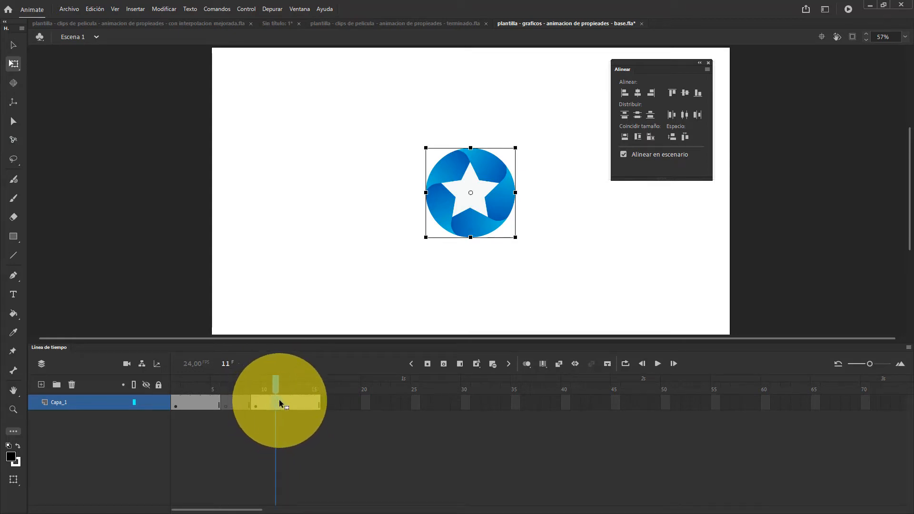
{"action": "right_click", "coordinate": [280, 401]}
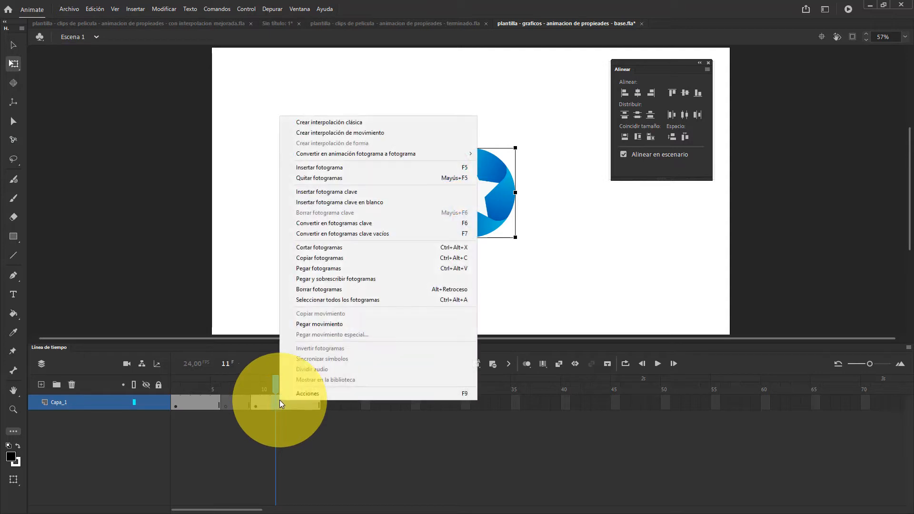
{"action": "left_click", "coordinate": [350, 180]}
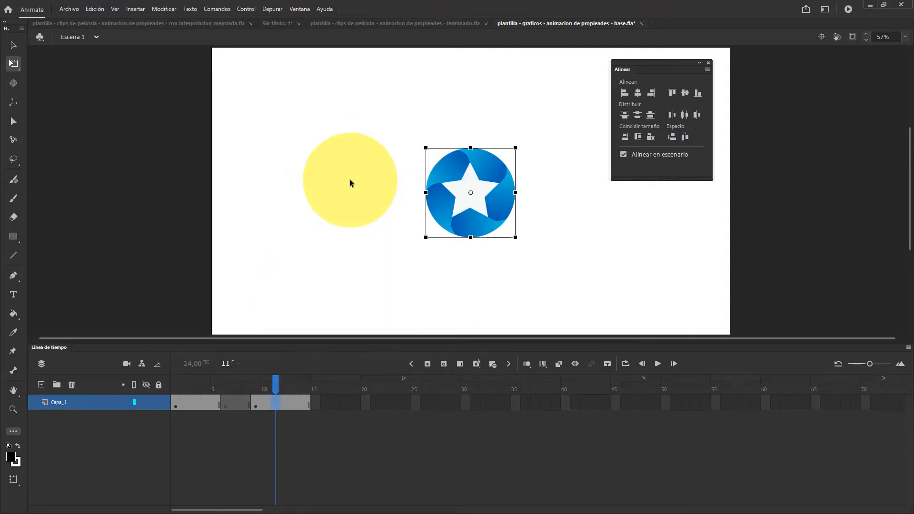
{"action": "key", "text": "shift+F5"}
{"action": "key", "text": "shift+F5"}
{"action": "key", "text": "shift+F5"}
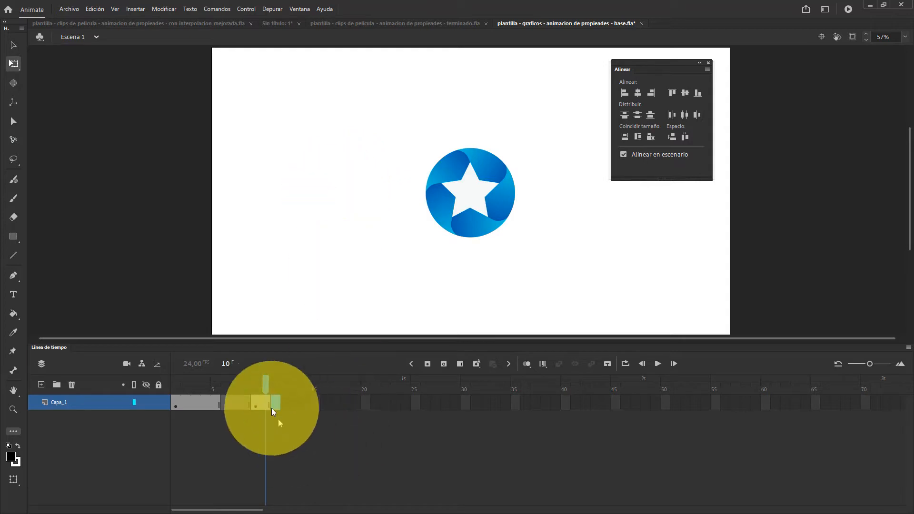
Remove frames so the first Capa_1 span ends at frame 3 and the last span occupies only frame 7
{"action": "left_click_drag", "start_coordinate": [264, 385], "coordinate": [191, 401]}
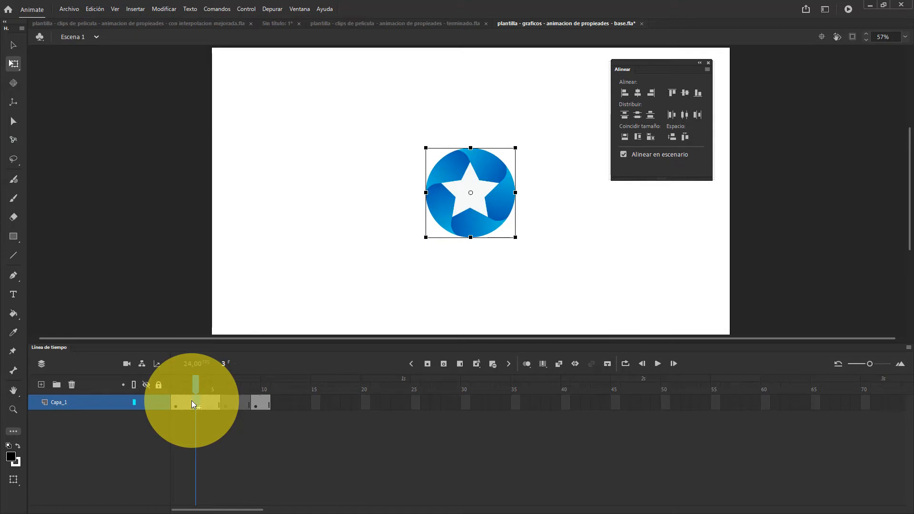
{"action": "key", "text": "shift+F5"}
{"action": "key", "text": "shift+F5"}
{"action": "left_click_drag", "start_coordinate": [191, 401], "coordinate": [253, 447]}
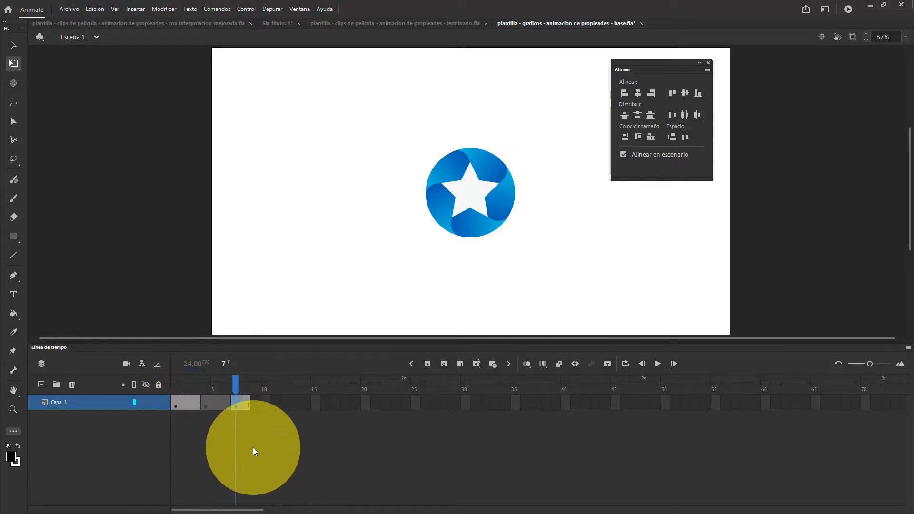
{"action": "key", "text": "shift+F5"}
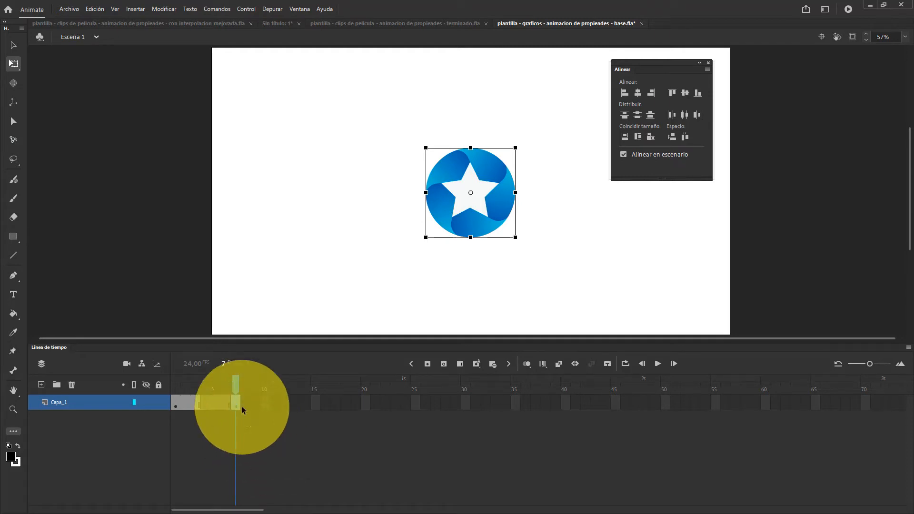
Try removing frames 2 to 8 of Capa_1 together and undo the removal
{"action": "left_click_drag", "start_coordinate": [238, 409], "coordinate": [221, 419]}
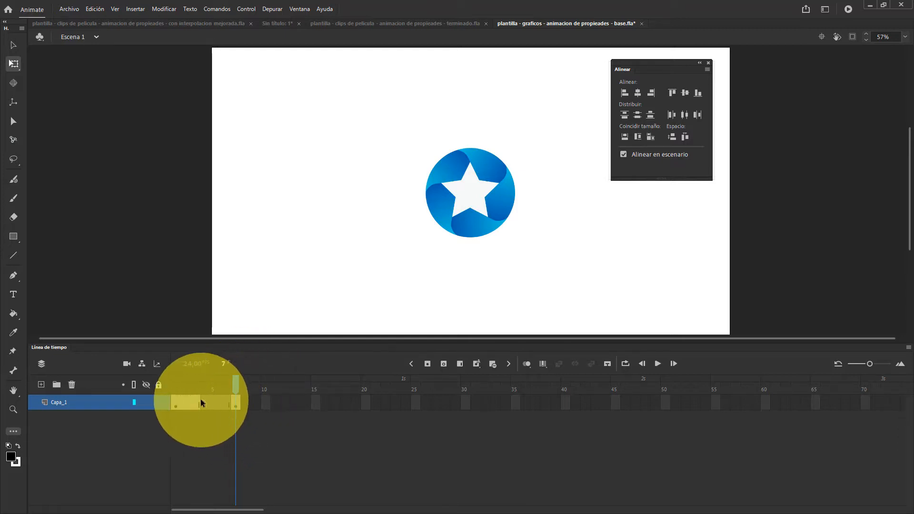
{"action": "left_click_drag", "start_coordinate": [187, 400], "coordinate": [247, 401]}
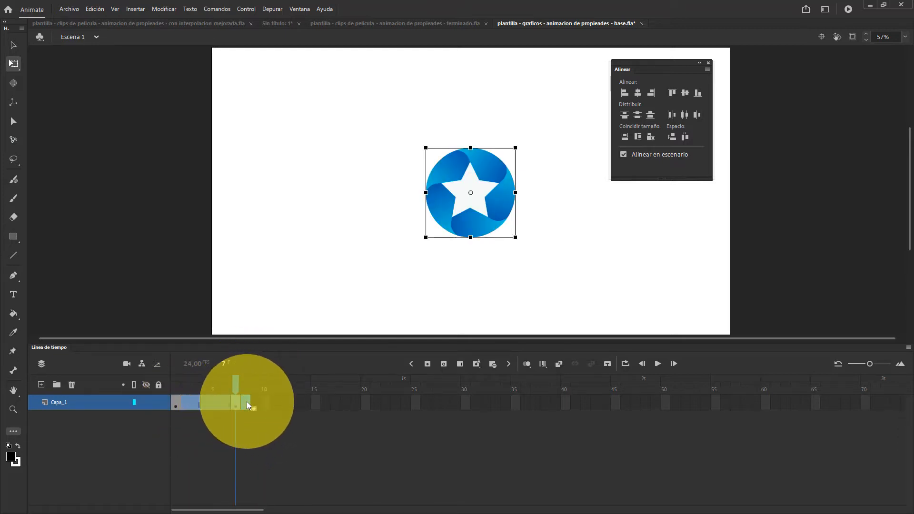
{"action": "key", "text": "shift+F5"}
{"action": "key", "text": "ctrl+z"}
{"action": "left_click", "coordinate": [245, 401]}
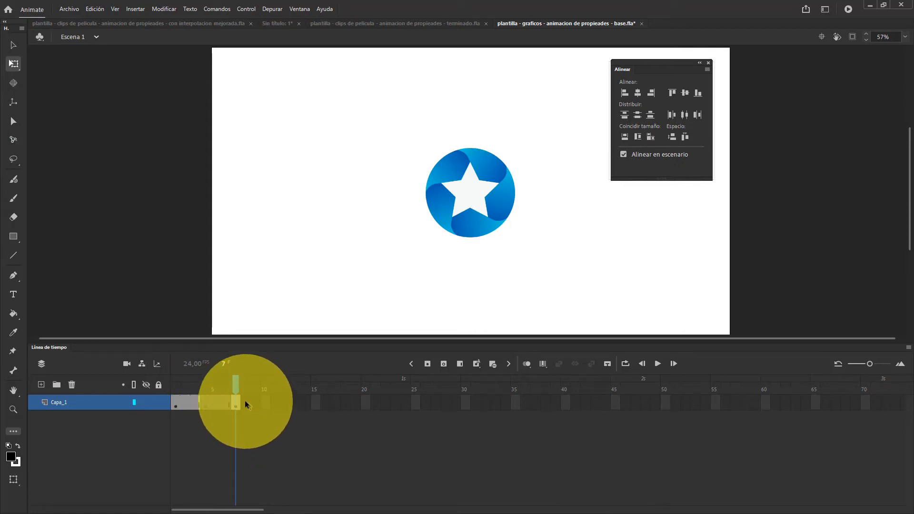
Insert frames into the Capa_1 span that starts at frame 7, extending it to frame 15
{"action": "key", "text": "F5"}
{"action": "key", "text": "F5"}
{"action": "key", "text": "F5"}
{"action": "key", "text": "F5"}
{"action": "key", "text": "F5"}
{"action": "key", "text": "F5"}
{"action": "key", "text": "F5"}
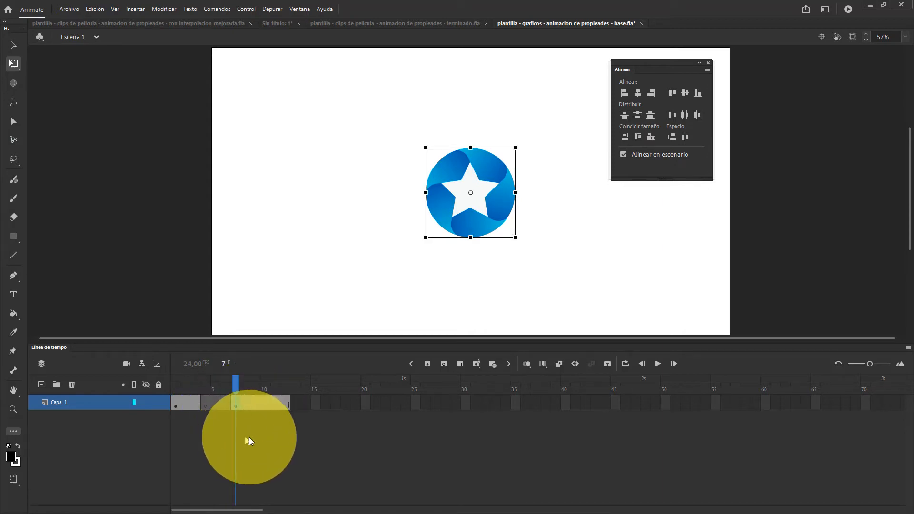
Clear the keyframe at frame 7 and the blank keyframe at frame 4 of Capa_1
{"action": "left_click", "coordinate": [234, 403]}
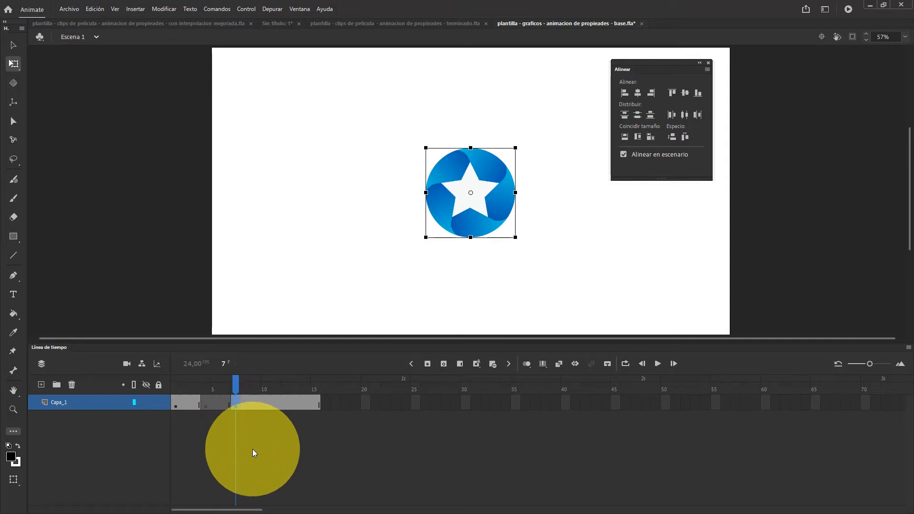
{"action": "right_click", "coordinate": [235, 403]}
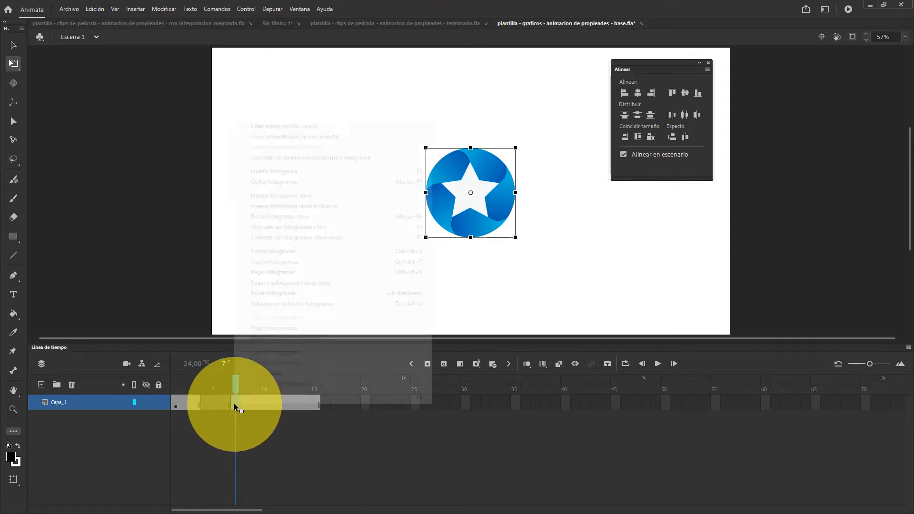
{"action": "left_click", "coordinate": [258, 226]}
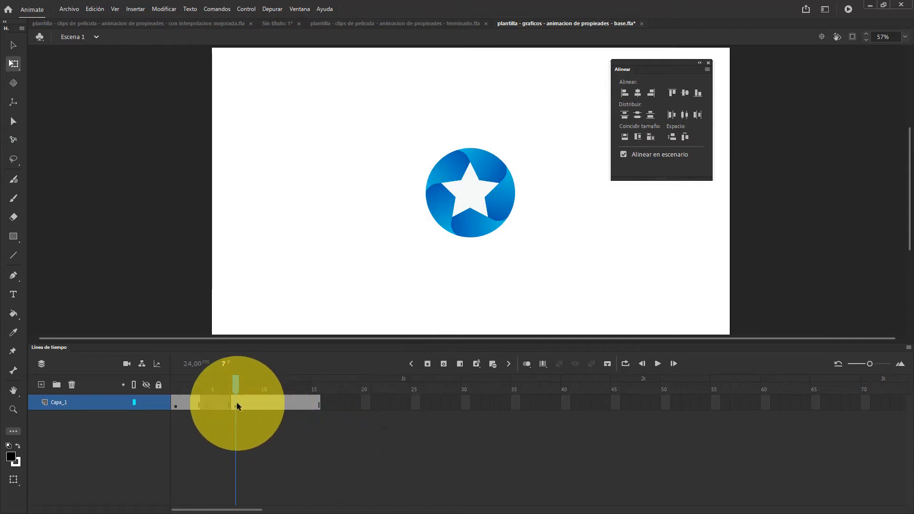
{"action": "key", "text": "ctrl+z"}
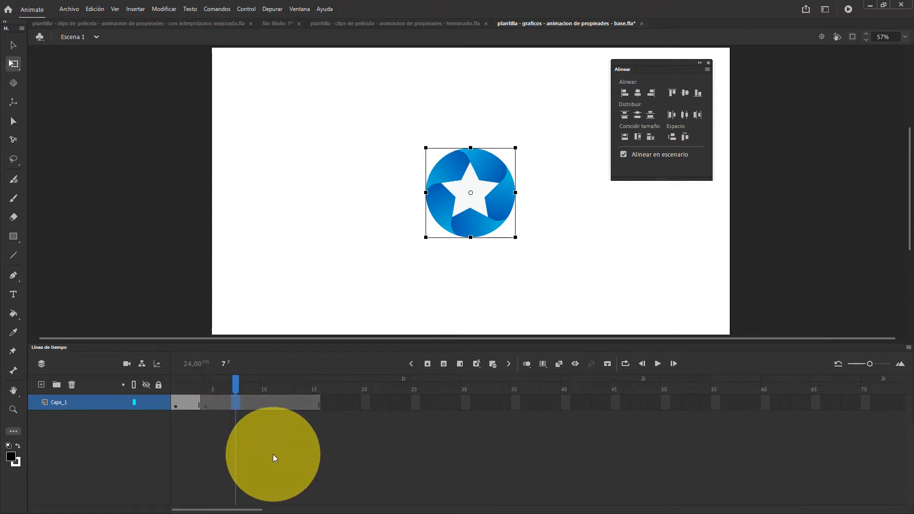
{"action": "left_click", "coordinate": [204, 405]}
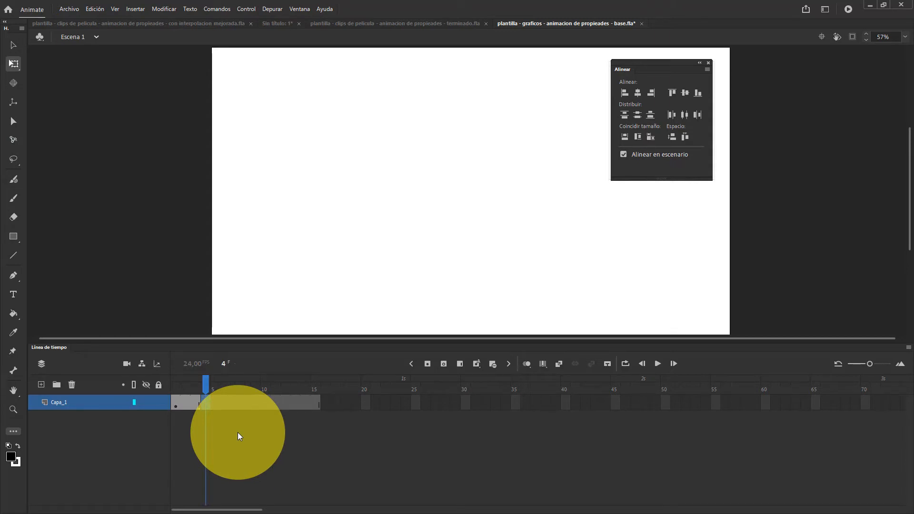
{"action": "key", "text": "ctrl+z"}
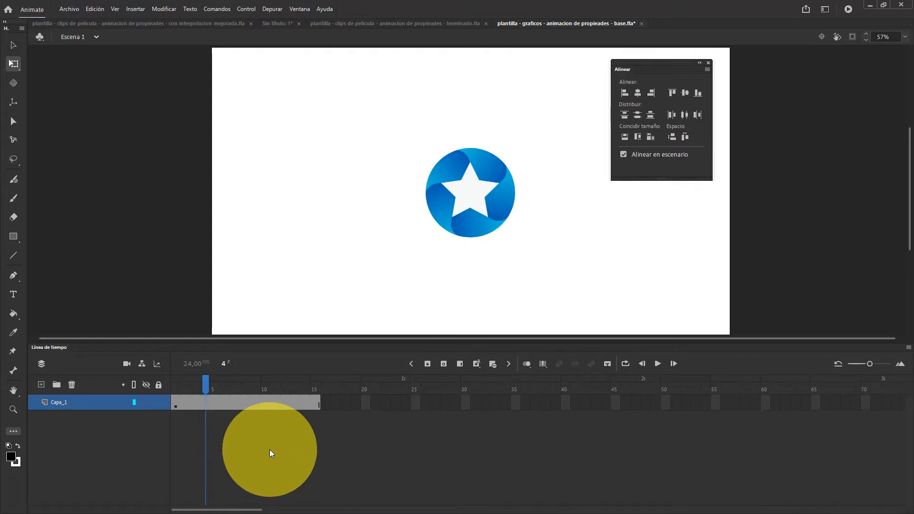
Add consecutive filled keyframes to Capa_1 from frame 2 through frame 46
{"action": "left_click", "coordinate": [229, 404]}
{"action": "left_click_drag", "start_coordinate": [217, 404], "coordinate": [185, 401]}
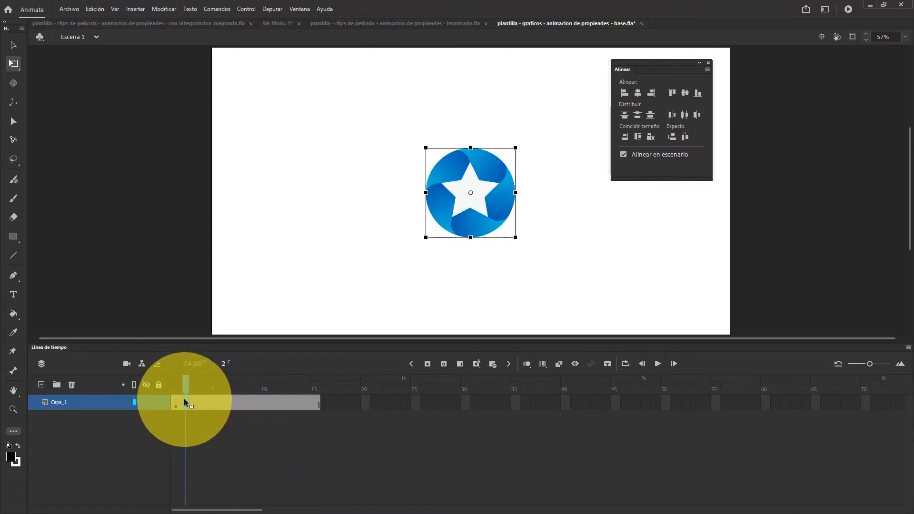
{"action": "key", "text": "F6"}
{"action": "key", "text": "F6"}
{"action": "key", "text": "F6"}
{"action": "key", "text": "F6"}
{"action": "key", "text": "F6"}
{"action": "key", "text": "F6"}
{"action": "key", "text": "F6"}
{"action": "key", "text": "F6"}
{"action": "key", "text": "F6"}
{"action": "key", "text": "F6"}
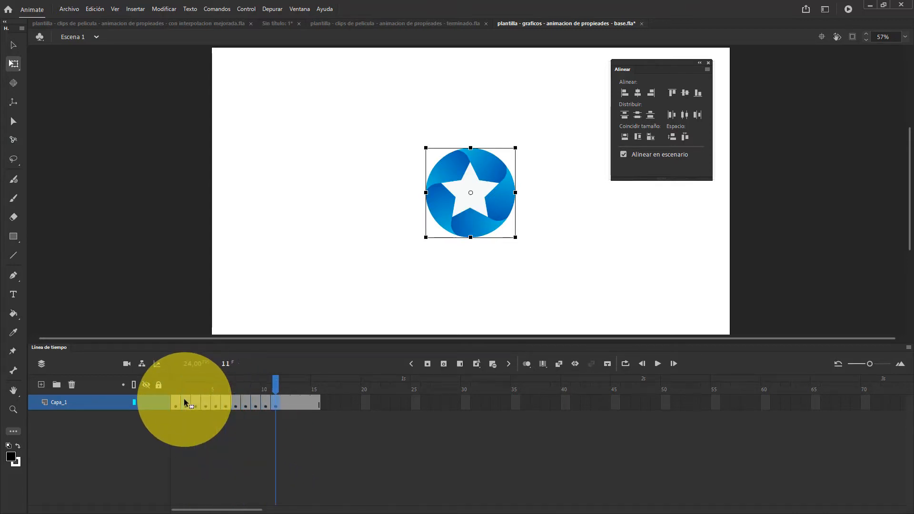
{"action": "key", "text": "F6"}
{"action": "key", "text": "F6"}
{"action": "key", "text": "F6"}
{"action": "key", "text": "F6"}
{"action": "key", "text": "F6"}
{"action": "key", "text": "F6"}
{"action": "key", "text": "F6"}
{"action": "key", "text": "F6"}
{"action": "key", "text": "F6"}
{"action": "key", "text": "F6"}
{"action": "key", "text": "F6"}
{"action": "key", "text": "F6"}
{"action": "key", "text": "F6"}
{"action": "key", "text": "F6"}
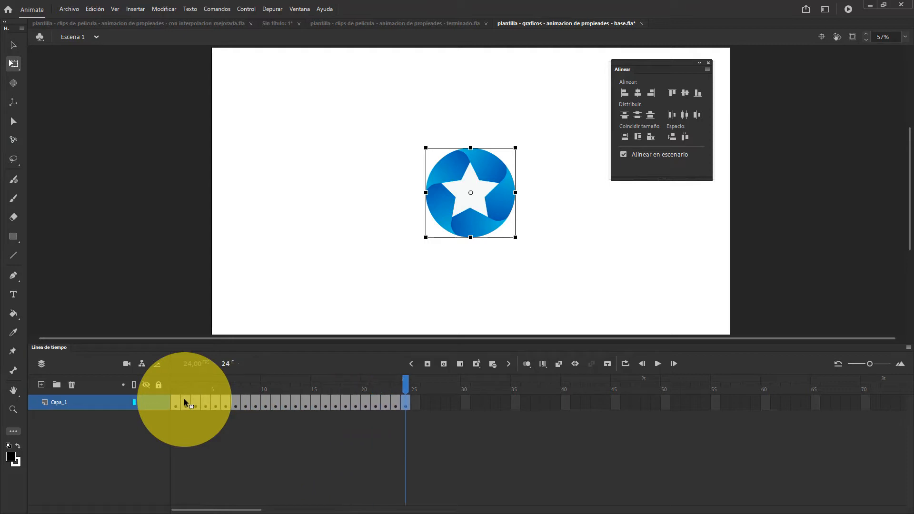
{"action": "key", "text": "F6"}
{"action": "key", "text": "F6"}
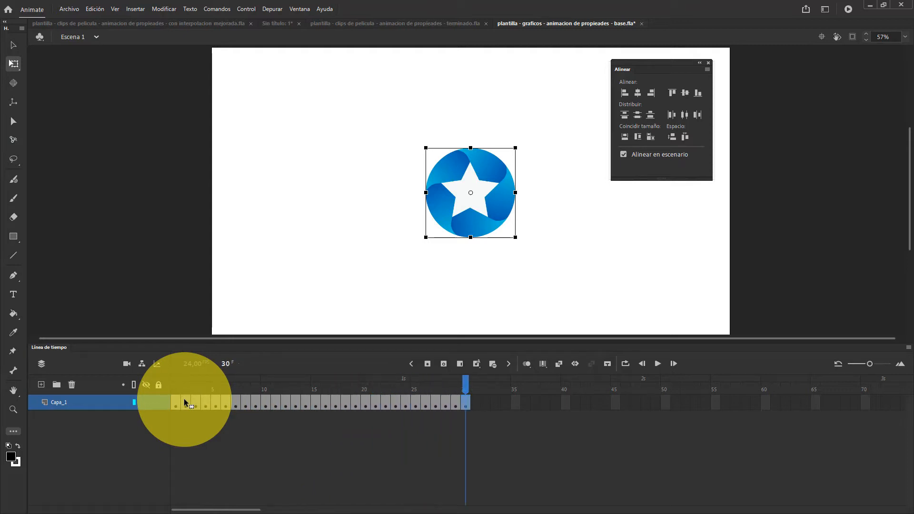
{"action": "key", "text": "F6"}
{"action": "key", "text": "F6"}
{"action": "key", "text": "F6"}
{"action": "key", "text": "F6"}
{"action": "key", "text": "F6"}
{"action": "key", "text": "F6"}
{"action": "key", "text": "F6"}
{"action": "key", "text": "F6"}
{"action": "key", "text": "F6"}
{"action": "key", "text": "F6"}
{"action": "key", "text": "F6"}
{"action": "key", "text": "F6"}
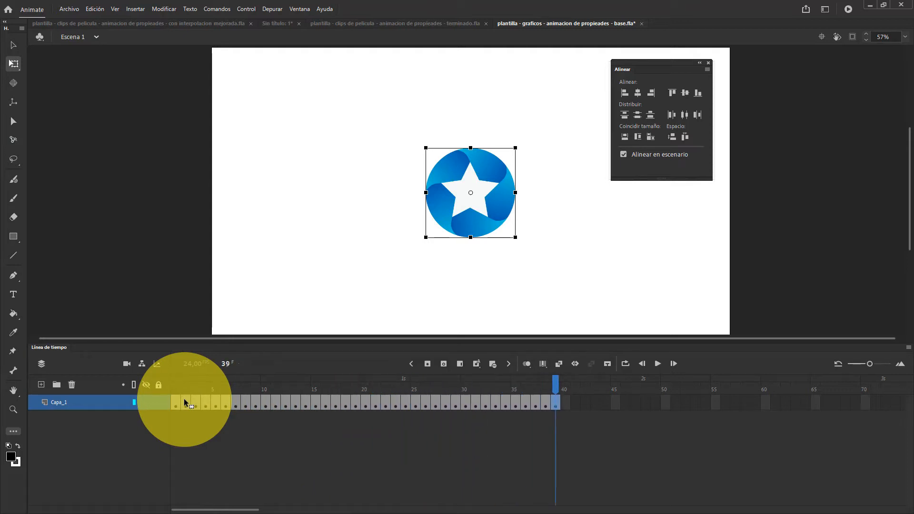
{"action": "key", "text": "F6"}
{"action": "key", "text": "F6"}
{"action": "key", "text": "F6"}
{"action": "key", "text": "F6"}
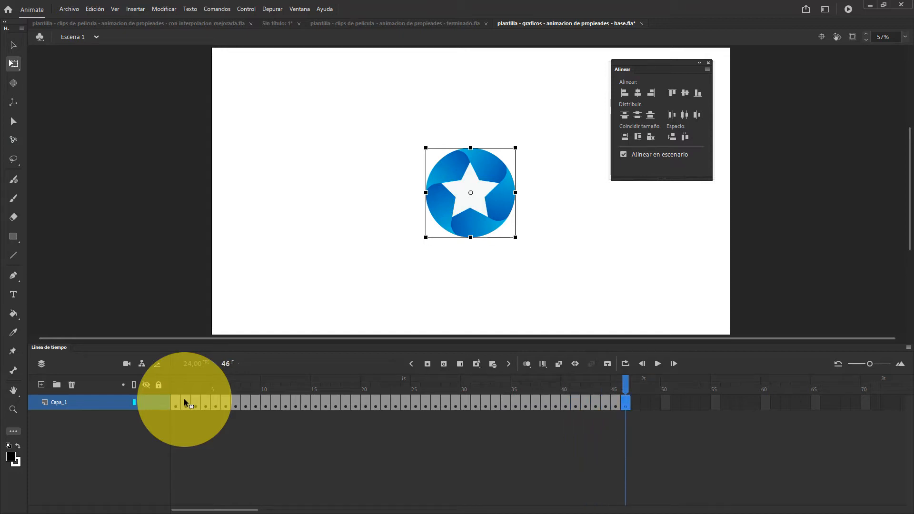
Add consecutive blank keyframes to Capa_1 from frame 47 through frame 64
{"action": "key", "text": "F7"}
{"action": "key", "text": "F7"}
{"action": "key", "text": "F7"}
{"action": "key", "text": "F7"}
{"action": "key", "text": "F7"}
{"action": "key", "text": "F7"}
{"action": "key", "text": "F7"}
{"action": "key", "text": "F7"}
{"action": "key", "text": "F7"}
{"action": "key", "text": "F7"}
{"action": "key", "text": "F7"}
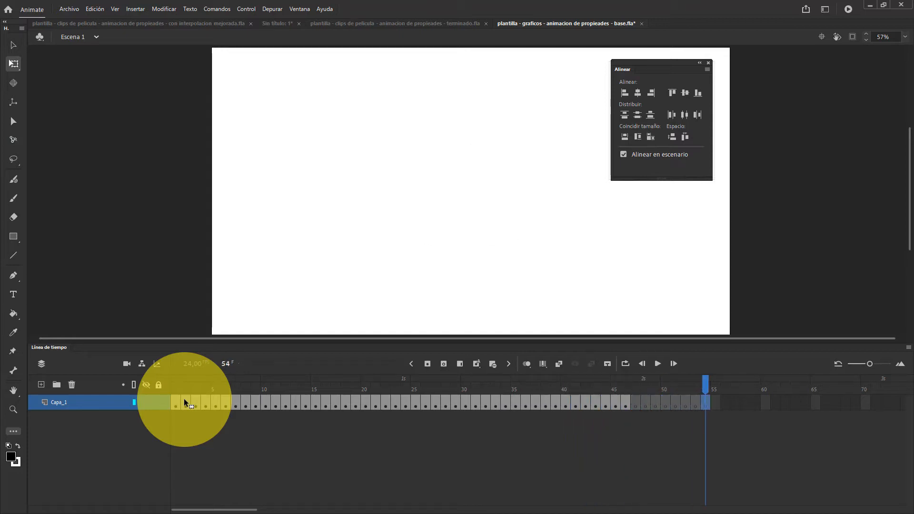
{"action": "key", "text": "F7"}
{"action": "key", "text": "F7"}
{"action": "key", "text": "F7"}
{"action": "key", "text": "F7"}
{"action": "key", "text": "F7"}
{"action": "key", "text": "F7"}
{"action": "key", "text": "F7"}
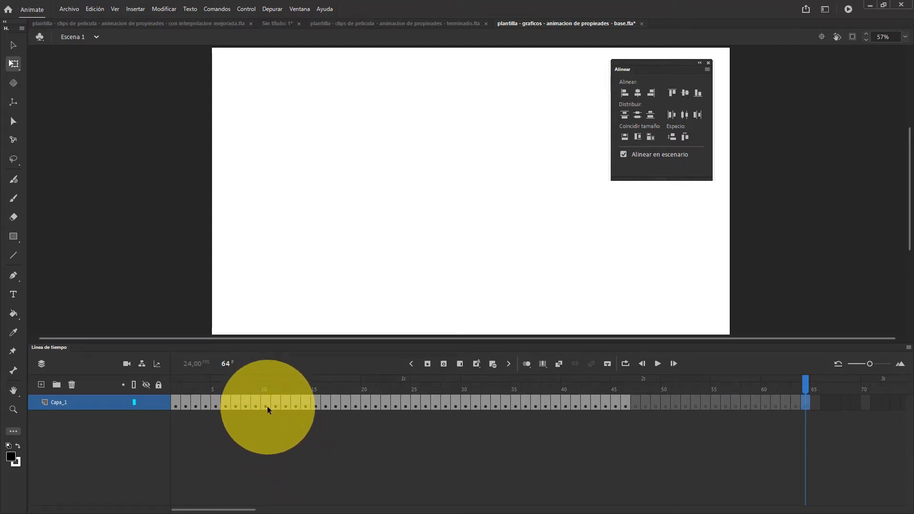
Clear the keyframes in frames 10 to 30 and in frames 38 to 49 of Capa_1
{"action": "left_click_drag", "start_coordinate": [263, 405], "coordinate": [463, 409]}
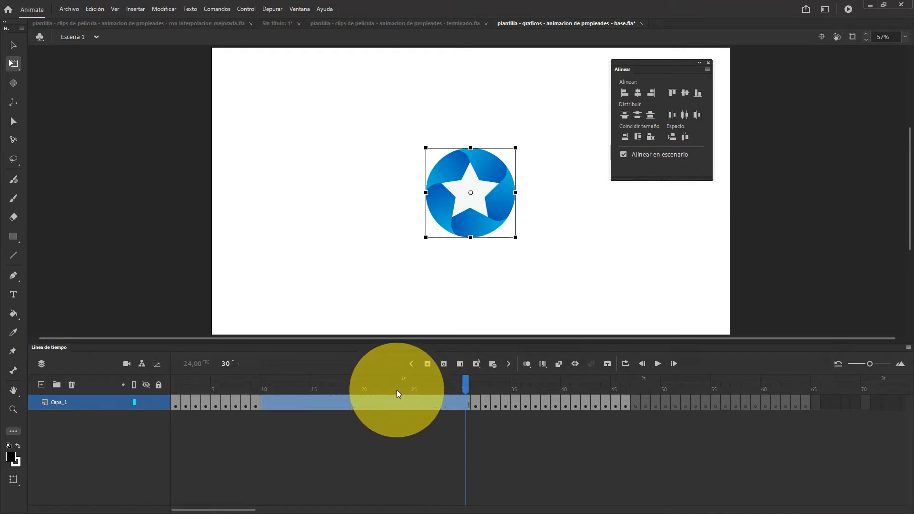
{"action": "left_click_drag", "start_coordinate": [535, 393], "coordinate": [605, 393]}
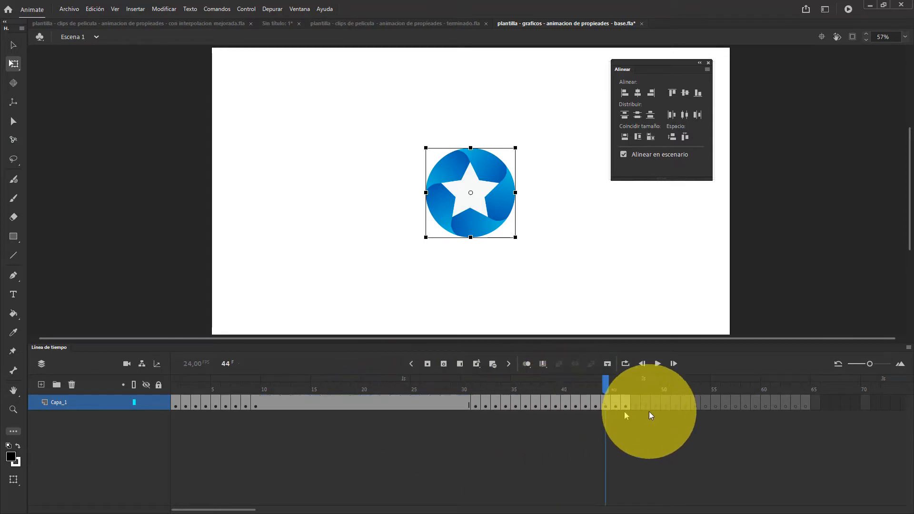
{"action": "left_click_drag", "start_coordinate": [547, 405], "coordinate": [656, 405]}
{"action": "key", "text": "shift+F6"}
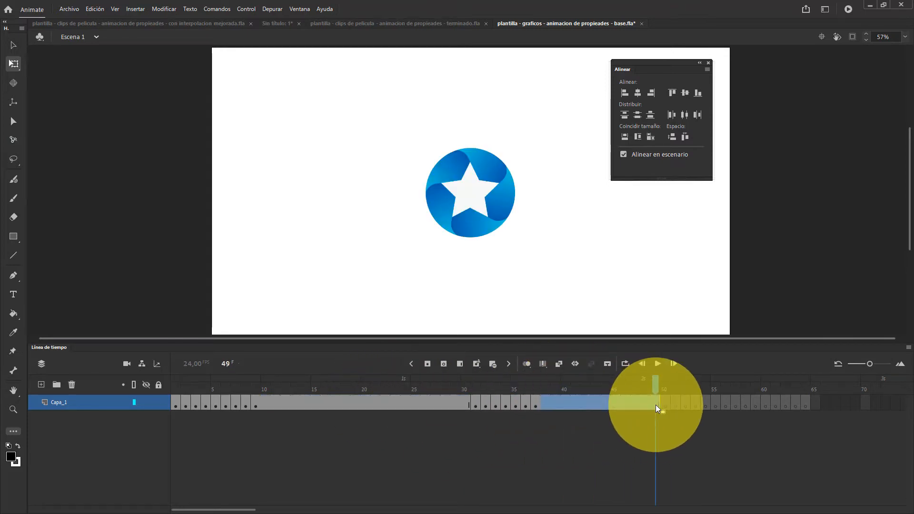
Remove frames repeatedly at frame 12 of Capa_1 until the layer ends at frame 11
{"action": "left_click", "coordinate": [288, 403]}
{"action": "key", "text": "shift+F5"}
{"action": "key", "text": "shift+F5"}
{"action": "key", "text": "shift+F5"}
{"action": "key", "text": "shift+F5"}
{"action": "key", "text": "shift+F5"}
{"action": "key", "text": "shift+F5"}
{"action": "key", "text": "shift+F5"}
{"action": "key", "text": "shift+F5"}
{"action": "key", "text": "shift+F5"}
{"action": "key", "text": "shift+F5"}
{"action": "key", "text": "shift+F5"}
{"action": "key", "text": "shift+F5"}
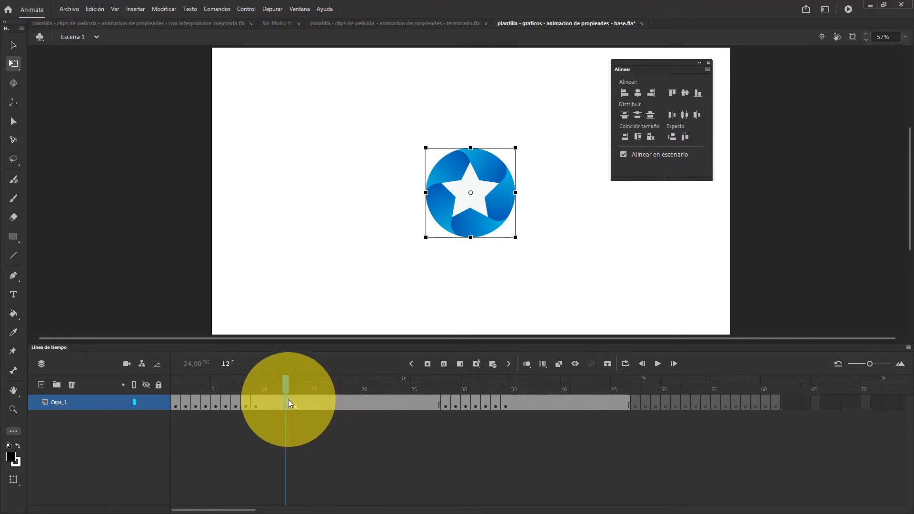
{"action": "key", "text": "shift+F5"}
{"action": "key", "text": "shift+F5"}
{"action": "key", "text": "shift+F5"}
{"action": "key", "text": "shift+F5"}
{"action": "key", "text": "shift+F5"}
{"action": "key", "text": "shift+F5"}
{"action": "key", "text": "shift+F5"}
{"action": "key", "text": "shift+F5"}
{"action": "key", "text": "shift+F5"}
{"action": "key", "text": "shift+F5"}
{"action": "key", "text": "shift+F5"}
{"action": "key", "text": "shift+F5"}
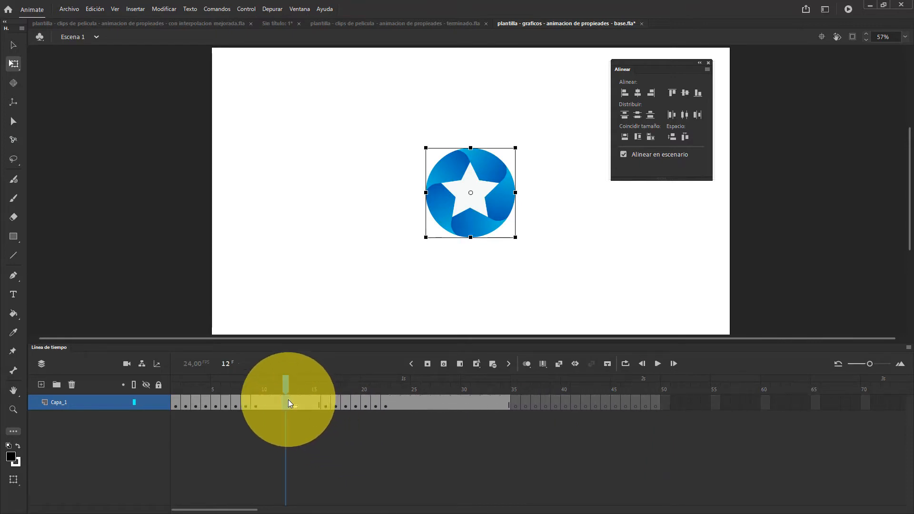
{"action": "key", "text": "shift+F5"}
{"action": "key", "text": "shift+F5"}
{"action": "key", "text": "shift+F5"}
{"action": "key", "text": "shift+F5"}
{"action": "key", "text": "shift+F5"}
{"action": "key", "text": "shift+F5"}
{"action": "key", "text": "shift+F5"}
{"action": "key", "text": "shift+F5"}
{"action": "key", "text": "shift+F5"}
{"action": "key", "text": "shift+F5"}
{"action": "key", "text": "shift+F5"}
{"action": "key", "text": "shift+F5"}
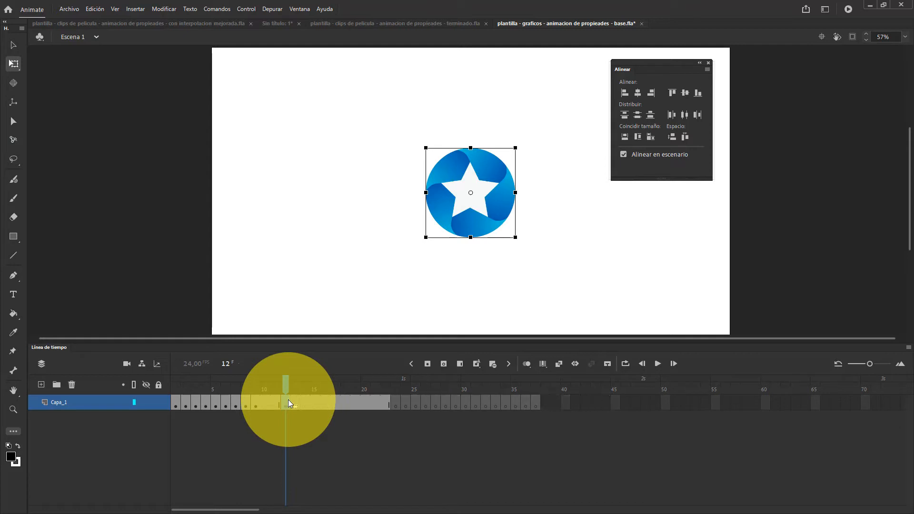
{"action": "key", "text": "shift+F5"}
{"action": "key", "text": "shift+F5"}
{"action": "key", "text": "shift+F5"}
{"action": "key", "text": "shift+F5"}
{"action": "key", "text": "shift+F5"}
{"action": "key", "text": "shift+F5"}
{"action": "key", "text": "shift+F5"}
{"action": "key", "text": "shift+F5"}
{"action": "key", "text": "shift+F5"}
{"action": "key", "text": "shift+F5"}
{"action": "key", "text": "shift+F5"}
{"action": "key", "text": "shift+F5"}
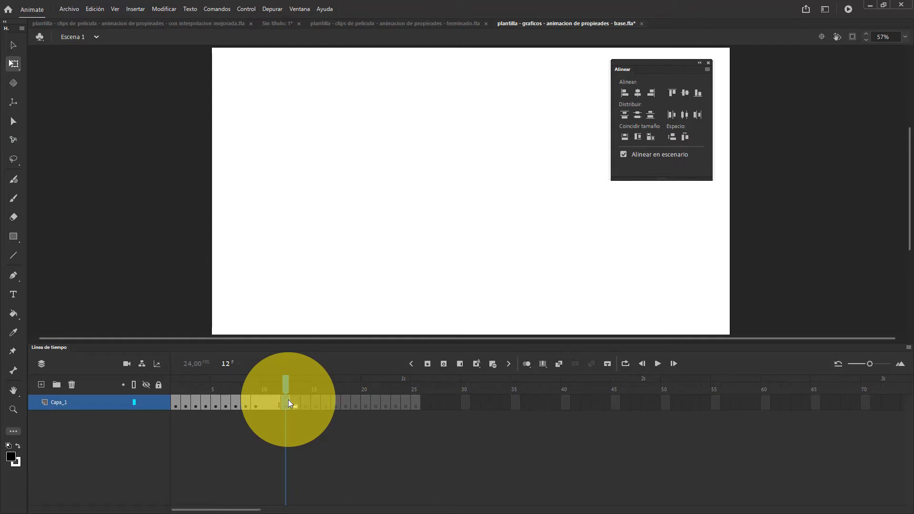
{"action": "key", "text": "shift+F5"}
{"action": "key", "text": "shift+F5"}
{"action": "key", "text": "shift+F5"}
{"action": "key", "text": "shift+F5"}
{"action": "key", "text": "shift+F5"}
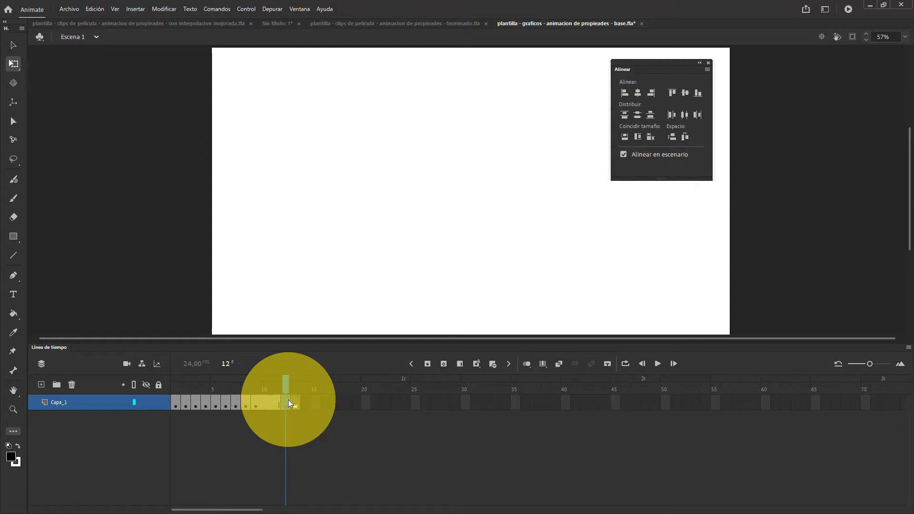
{"action": "left_click", "coordinate": [288, 399]}
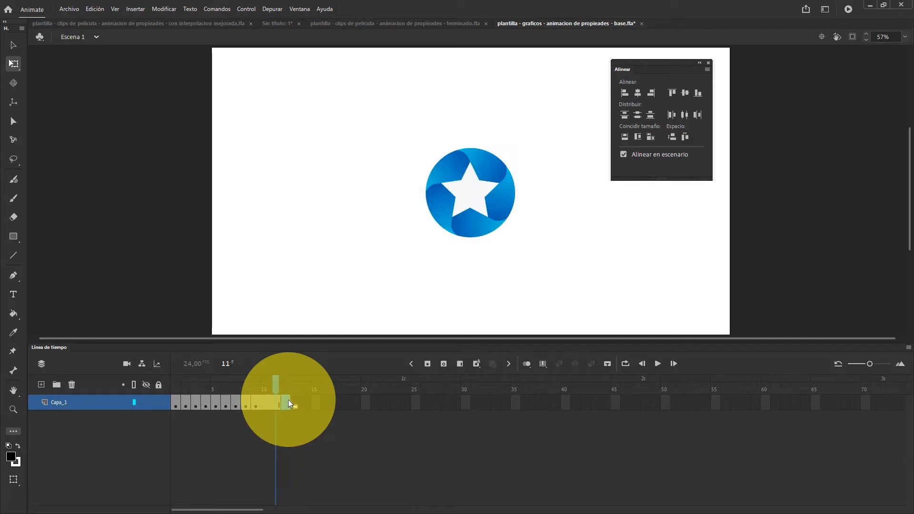
Remove every frame after frame 1 of Capa_1 and extend the layer with plain frames through frame 17
{"action": "left_click_drag", "start_coordinate": [184, 399], "coordinate": [292, 401]}
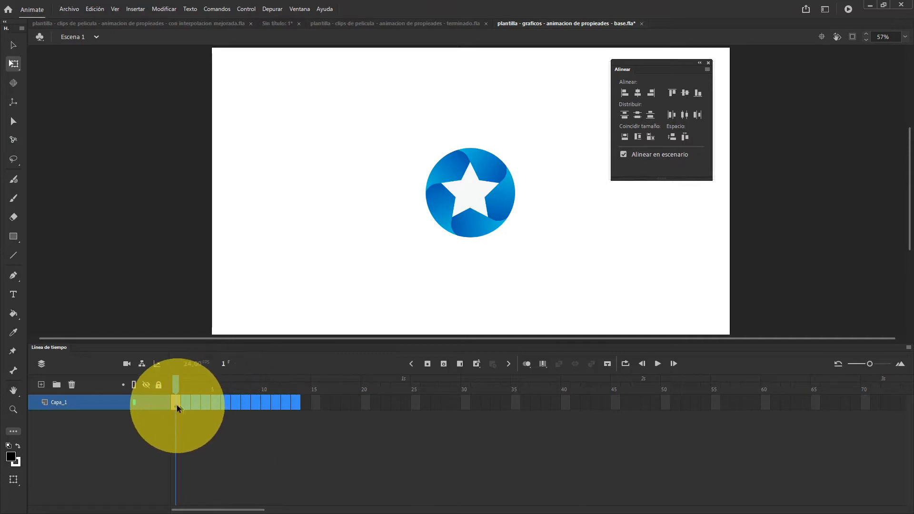
{"action": "key", "text": "shift+F5"}
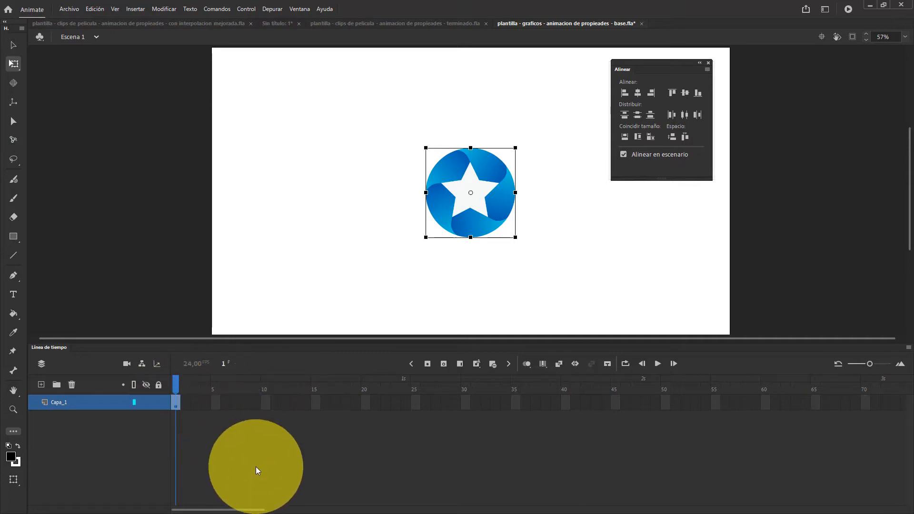
{"action": "key", "text": "F5"}
{"action": "key", "text": "F5"}
{"action": "key", "text": "F5"}
{"action": "key", "text": "F5"}
{"action": "key", "text": "F5"}
{"action": "key", "text": "F5"}
{"action": "key", "text": "F5"}
{"action": "key", "text": "F5"}
{"action": "key", "text": "F5"}
{"action": "key", "text": "F5"}
{"action": "key", "text": "F5"}
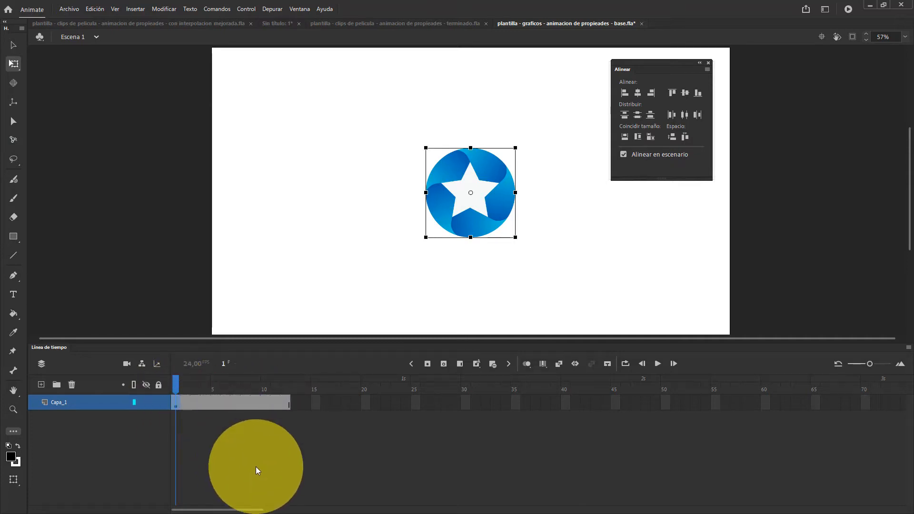
{"action": "key", "text": "F5"}
{"action": "key", "text": "F5"}
{"action": "key", "text": "F5"}
{"action": "key", "text": "F5"}
{"action": "key", "text": "F5"}
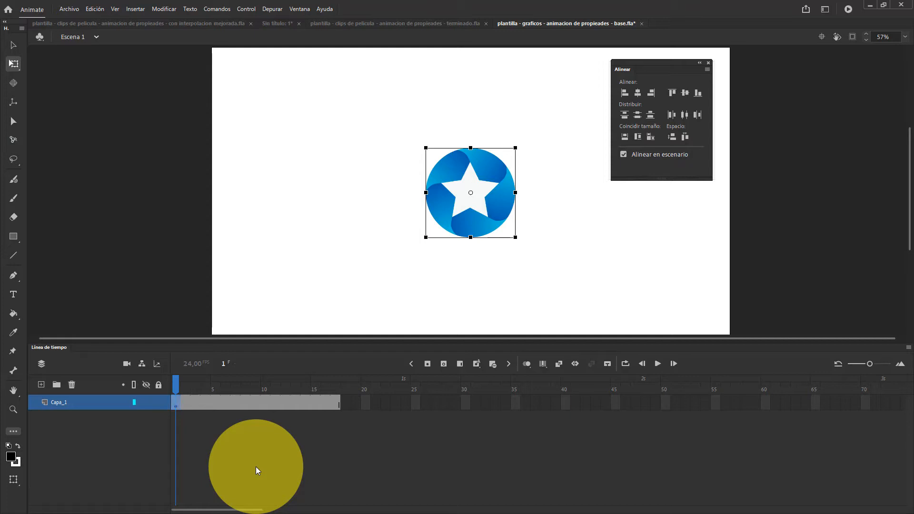
Add filled keyframes to Capa_1 at frames 4, 7, 9, 12 and 14
{"action": "left_click", "coordinate": [209, 400]}
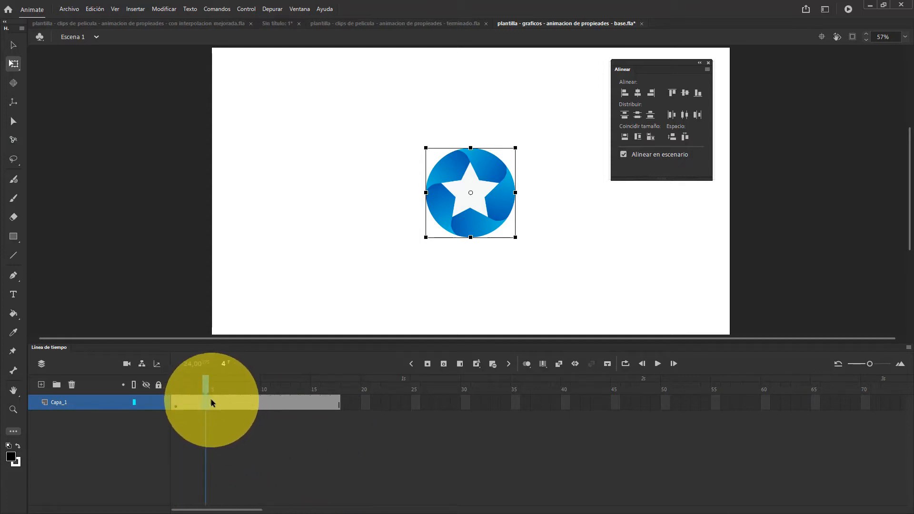
{"action": "key", "text": "F6"}
{"action": "left_click", "coordinate": [236, 404]}
{"action": "key", "text": "F6"}
{"action": "left_click", "coordinate": [258, 403]}
{"action": "key", "text": "F6"}
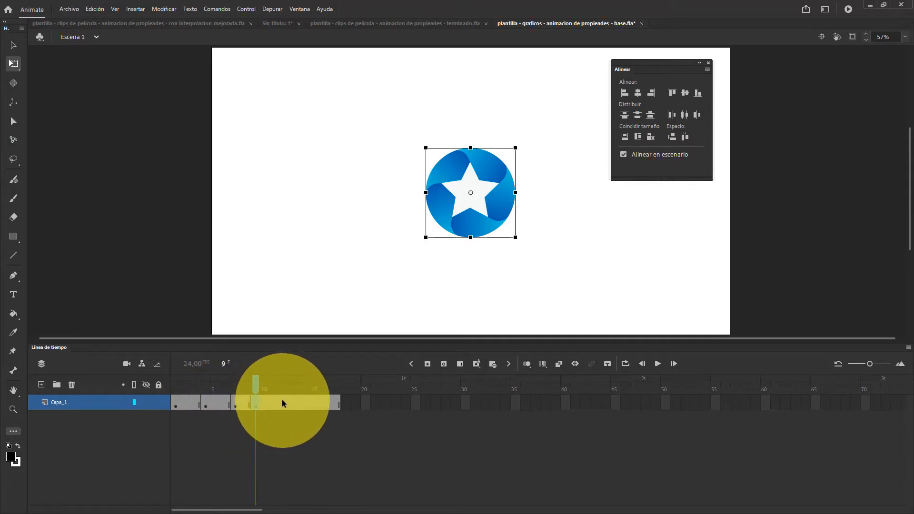
{"action": "left_click", "coordinate": [285, 404]}
{"action": "key", "text": "F6"}
{"action": "left_click", "coordinate": [306, 403]}
{"action": "key", "text": "F6"}
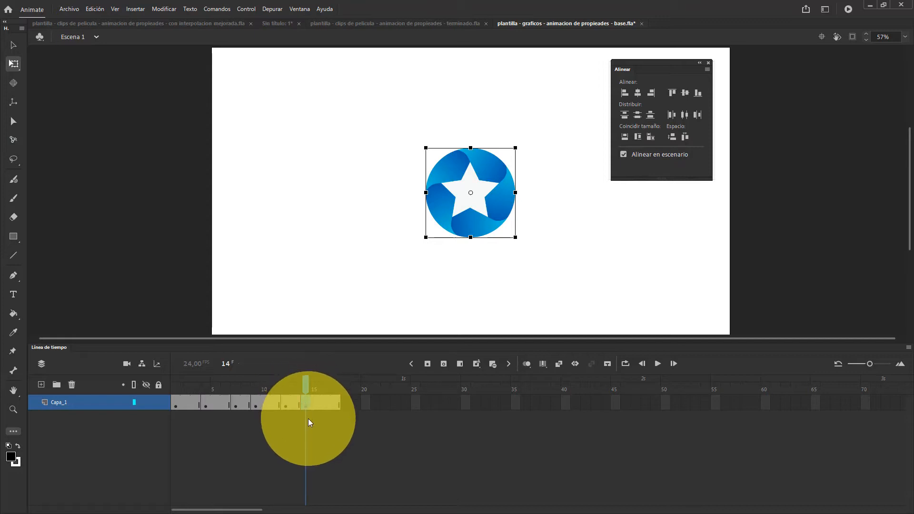
Delete the star from the keyframes at frames 14, 12 and 7 of Capa_1
{"action": "key", "text": "Delete"}
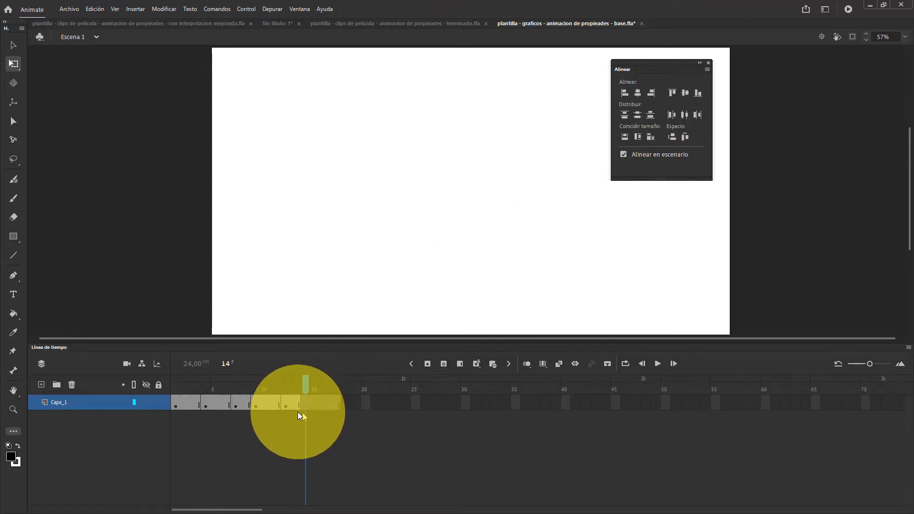
{"action": "left_click", "coordinate": [286, 403]}
{"action": "key", "text": "Delete"}
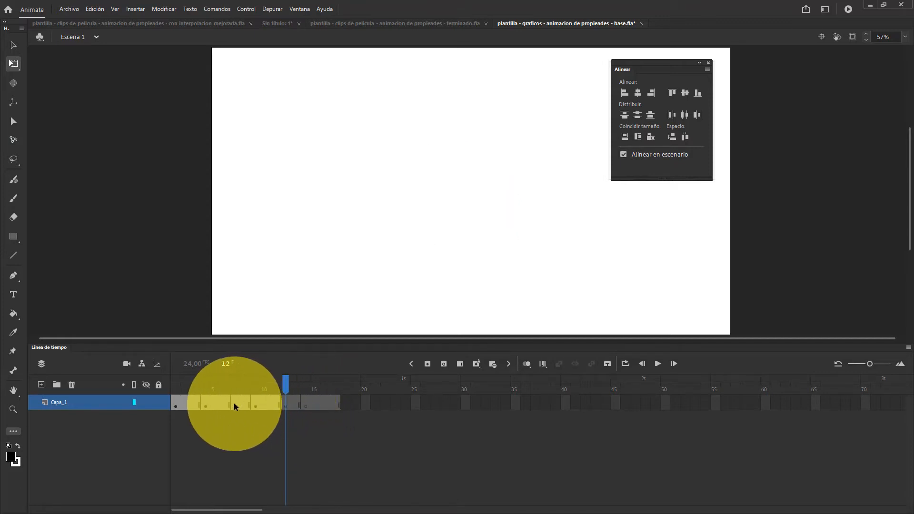
{"action": "left_click", "coordinate": [235, 404]}
{"action": "key", "text": "Delete"}
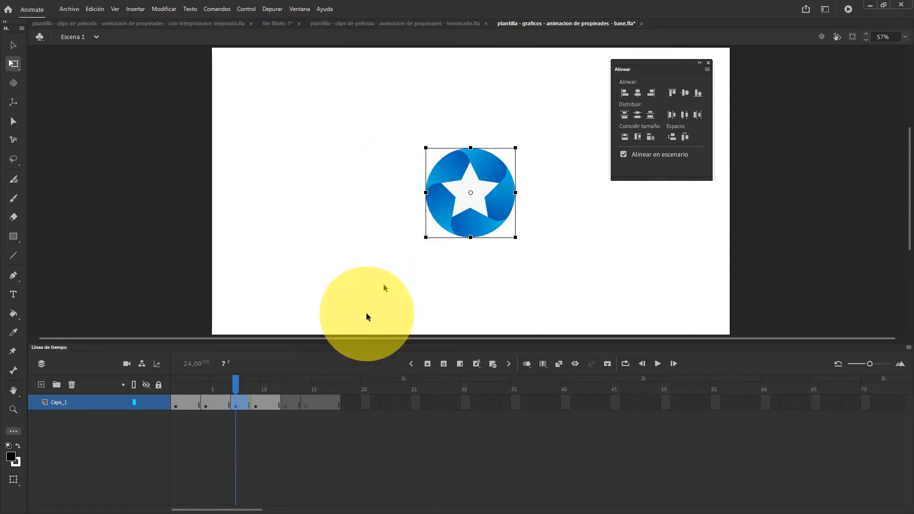
Paste the star in its original stage position into the blank keyframes at frames 12 and 14
{"action": "left_click", "coordinate": [285, 402]}
{"action": "left_click", "coordinate": [379, 207]}
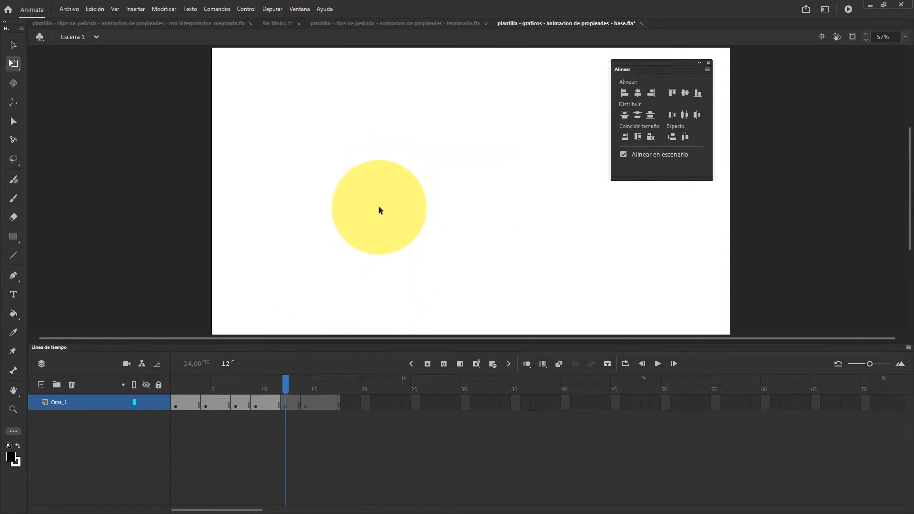
{"action": "key", "text": "ctrl+v"}
{"action": "left_click", "coordinate": [305, 402]}
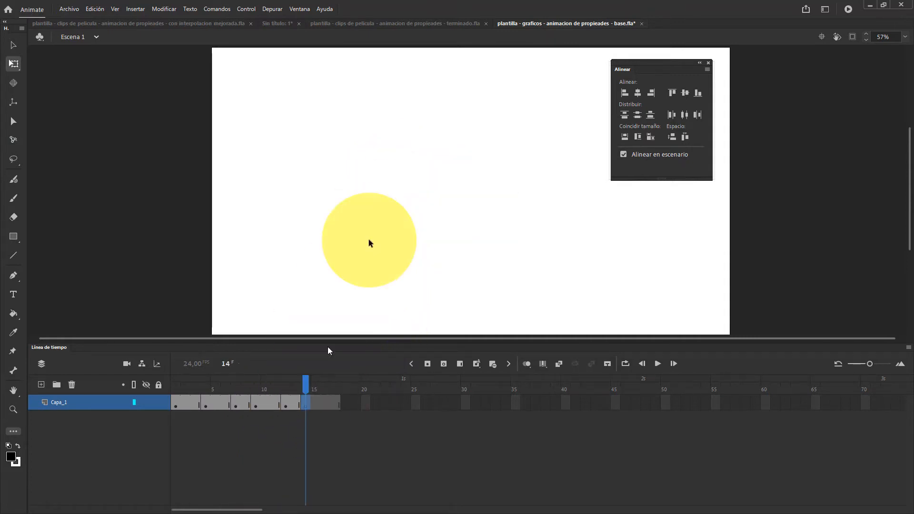
{"action": "key", "text": "ctrl+v"}
{"action": "left_click", "coordinate": [401, 166]}
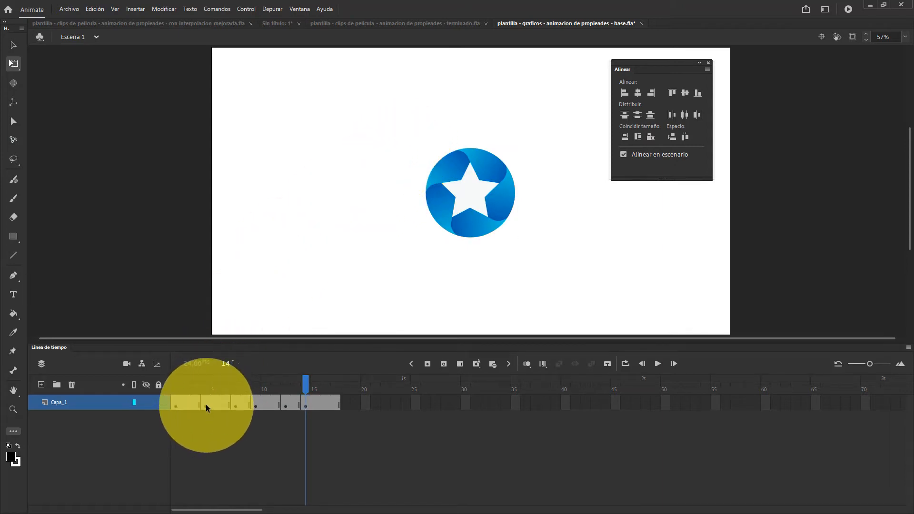
Clear the keyframes from frame 4 through frame 14 of Capa_1 and remove frames at frame 2 until only frame 1 remains
{"action": "left_click_drag", "start_coordinate": [206, 404], "coordinate": [310, 404]}
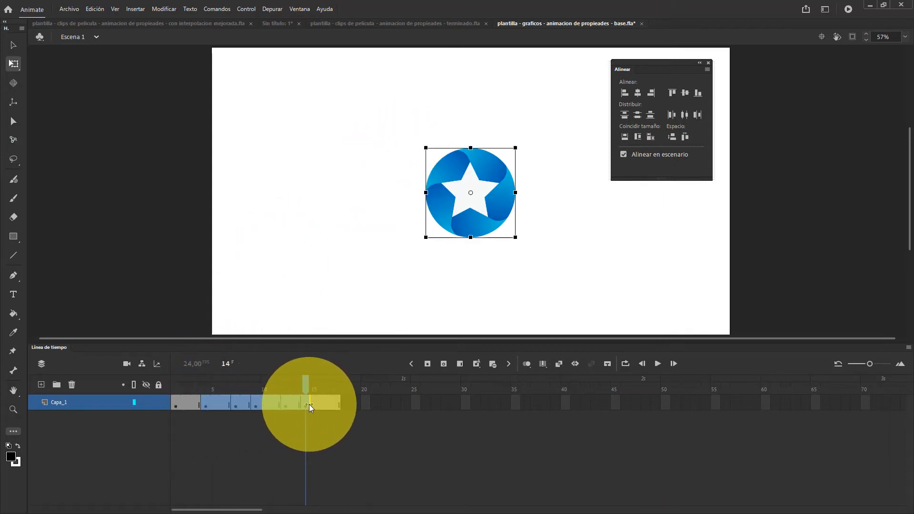
{"action": "key", "text": "shift+F6"}
{"action": "left_click", "coordinate": [186, 404]}
{"action": "key", "text": "shift+F5"}
{"action": "key", "text": "shift+F5"}
{"action": "key", "text": "shift+F5"}
{"action": "key", "text": "shift+F5"}
{"action": "key", "text": "shift+F5"}
{"action": "key", "text": "shift+F5"}
{"action": "key", "text": "shift+F5"}
{"action": "key", "text": "shift+F5"}
{"action": "key", "text": "shift+F5"}
{"action": "key", "text": "shift+F5"}
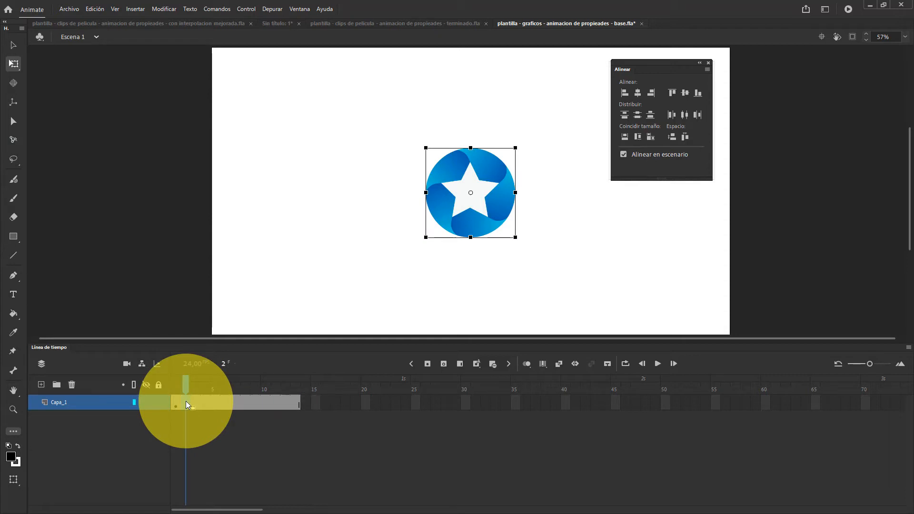
{"action": "key", "text": "shift+F5"}
{"action": "key", "text": "shift+F5"}
{"action": "key", "text": "shift+F5"}
{"action": "key", "text": "shift+F5"}
{"action": "key", "text": "shift+F5"}
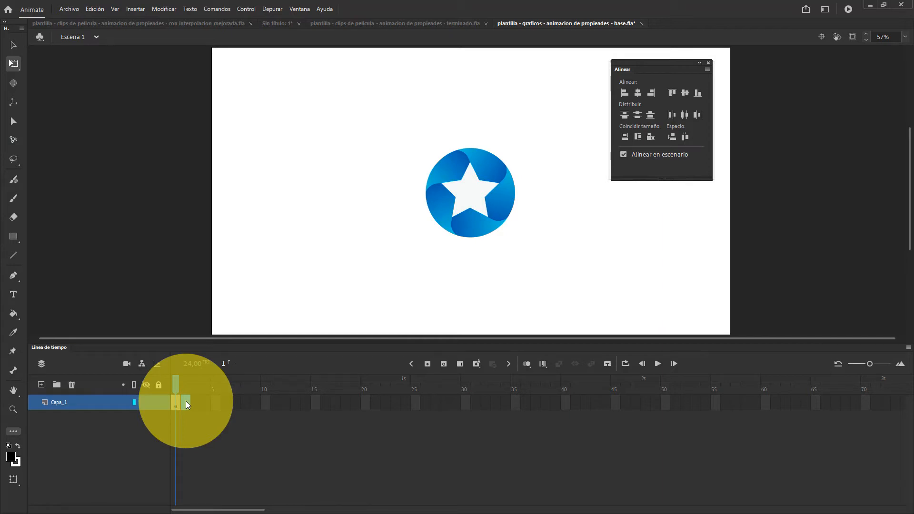
Extend Capa_1 with plain frames from frame 1 through frame 24 and scrub the playhead to frame 11
{"action": "left_click_drag", "start_coordinate": [186, 401], "coordinate": [176, 400]}
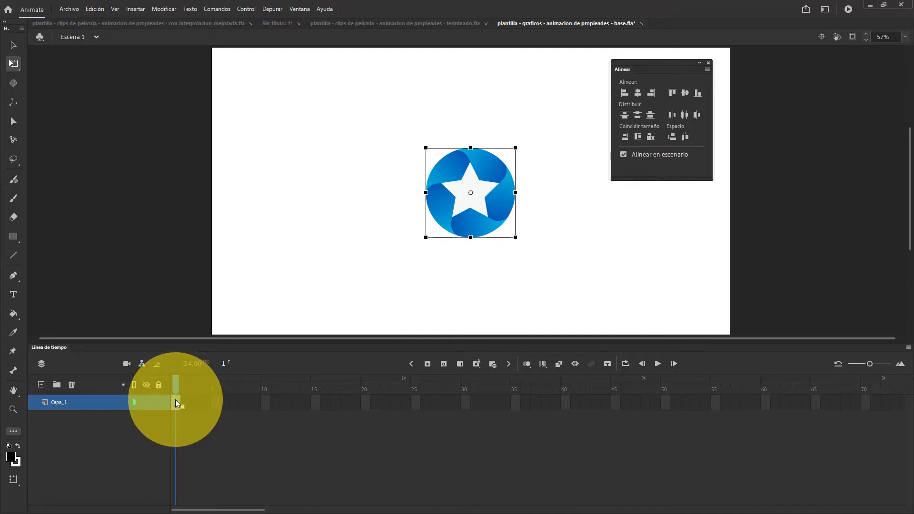
{"action": "key", "text": "F5"}
{"action": "key", "text": "F5"}
{"action": "key", "text": "F5"}
{"action": "key", "text": "F5"}
{"action": "key", "text": "F5"}
{"action": "key", "text": "F5"}
{"action": "key", "text": "F5"}
{"action": "key", "text": "F5"}
{"action": "key", "text": "F5"}
{"action": "key", "text": "F5"}
{"action": "key", "text": "F5"}
{"action": "key", "text": "F5"}
{"action": "key", "text": "F5"}
{"action": "key", "text": "F5"}
{"action": "key", "text": "F5"}
{"action": "key", "text": "F5"}
{"action": "key", "text": "F5"}
{"action": "key", "text": "F5"}
{"action": "key", "text": "F5"}
{"action": "key", "text": "F5"}
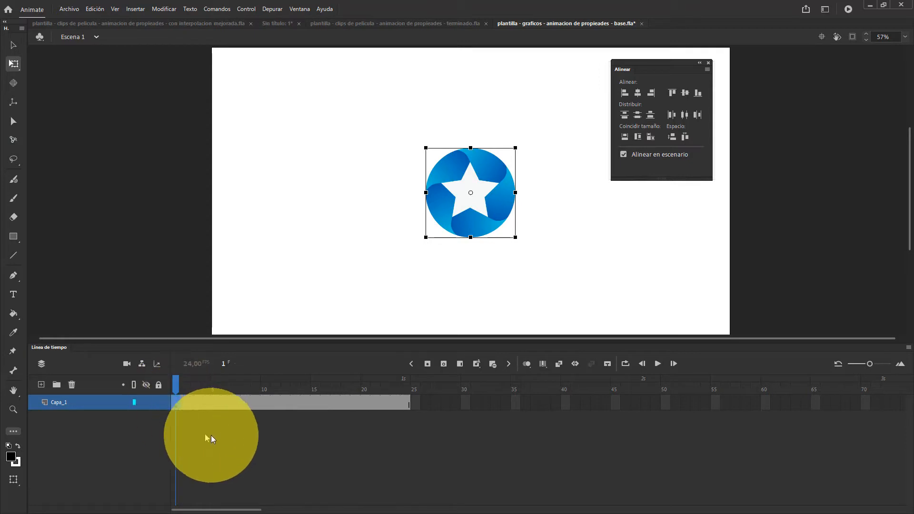
{"action": "left_click_drag", "start_coordinate": [177, 382], "coordinate": [280, 401]}
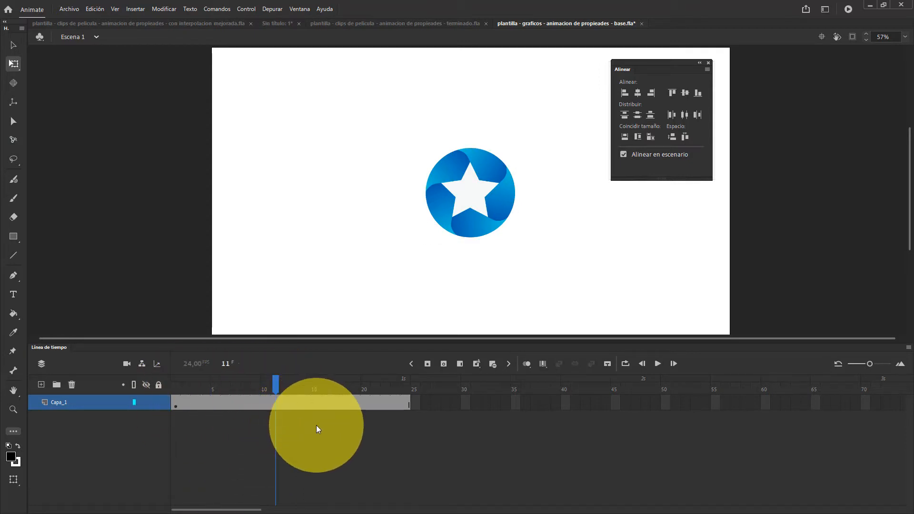
Try to duplicate the frame 1 keyframe of Capa_1 directly at frame 24, and undo the change
{"action": "left_click", "coordinate": [176, 401]}
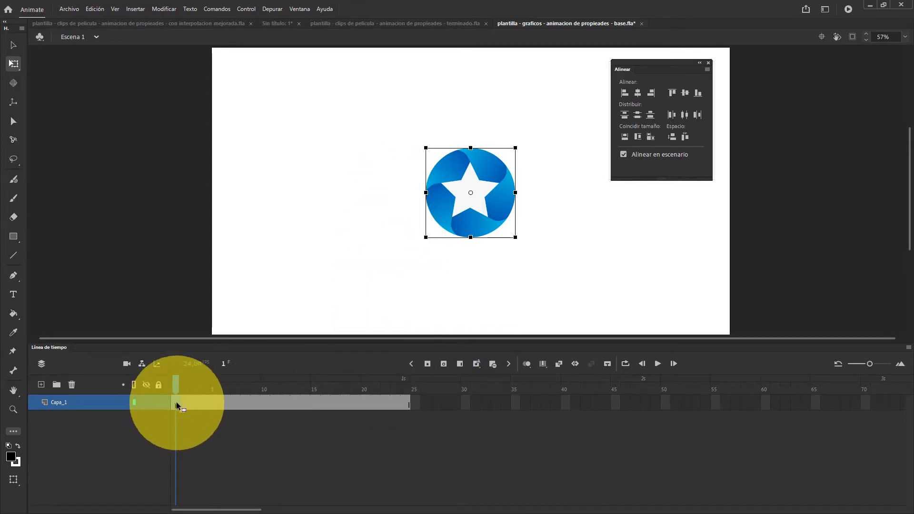
{"action": "left_click_drag", "start_coordinate": [174, 402], "coordinate": [405, 402]}
{"action": "key", "text": "ctrl+z"}
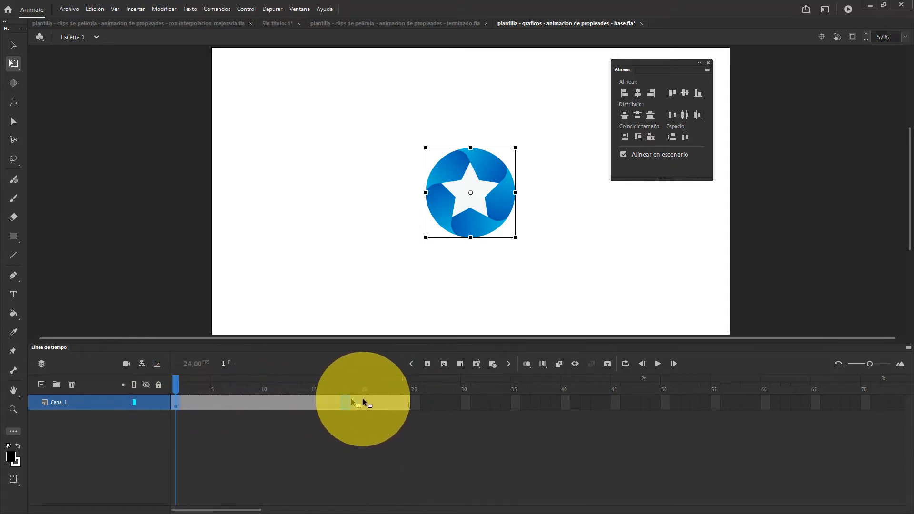
{"action": "left_click", "coordinate": [405, 401]}
{"action": "key", "text": "ctrl+z"}
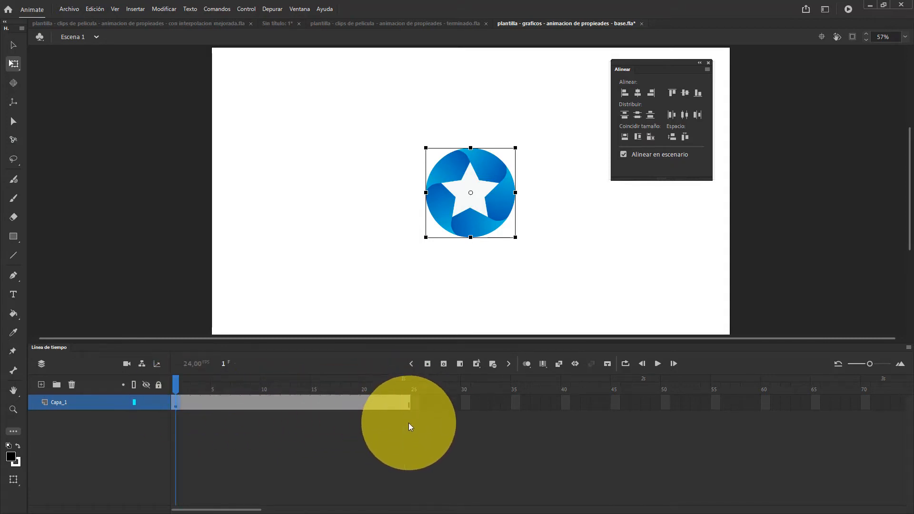
Copy the keyframe at frame 1 of Capa_1 and paste it at frame 24
{"action": "right_click", "coordinate": [175, 401]}
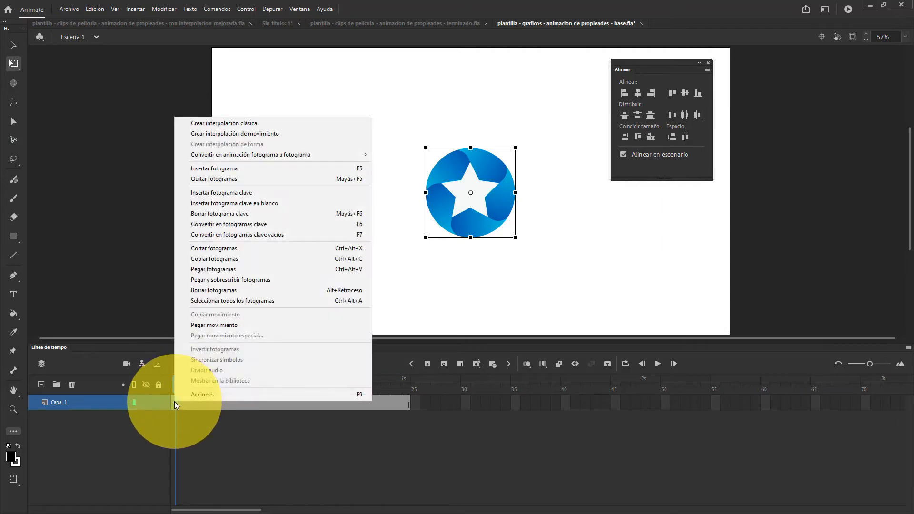
{"action": "left_click", "coordinate": [190, 259]}
{"action": "left_click", "coordinate": [405, 401]}
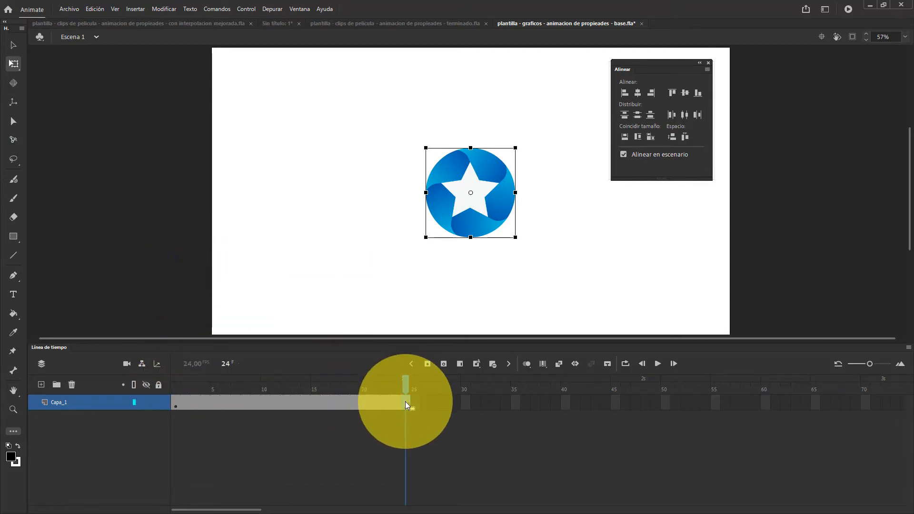
{"action": "right_click", "coordinate": [405, 401]}
{"action": "left_click", "coordinate": [427, 266]}
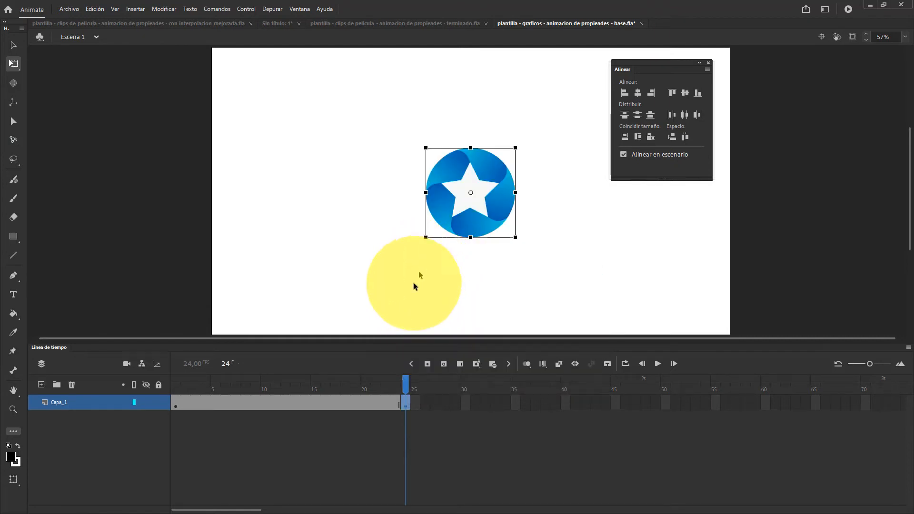
Add filled keyframes to Capa_1 at frames 10 and 17
{"action": "left_click", "coordinate": [175, 403]}
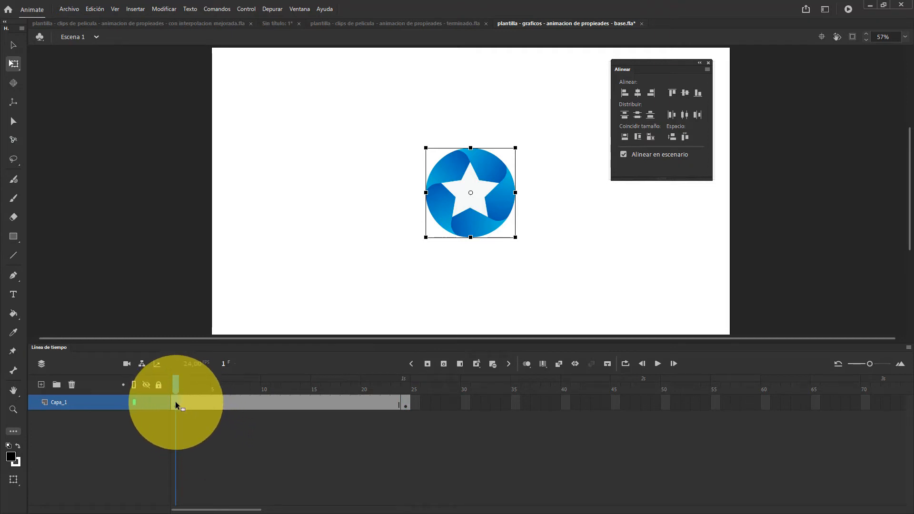
{"action": "left_click", "coordinate": [265, 405]}
{"action": "key", "text": "F6"}
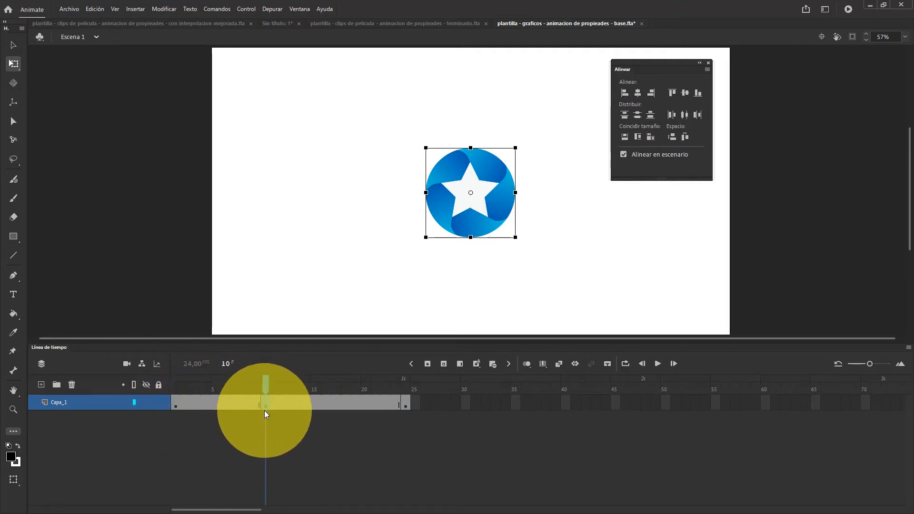
{"action": "left_click", "coordinate": [336, 404]}
{"action": "key", "text": "F6"}
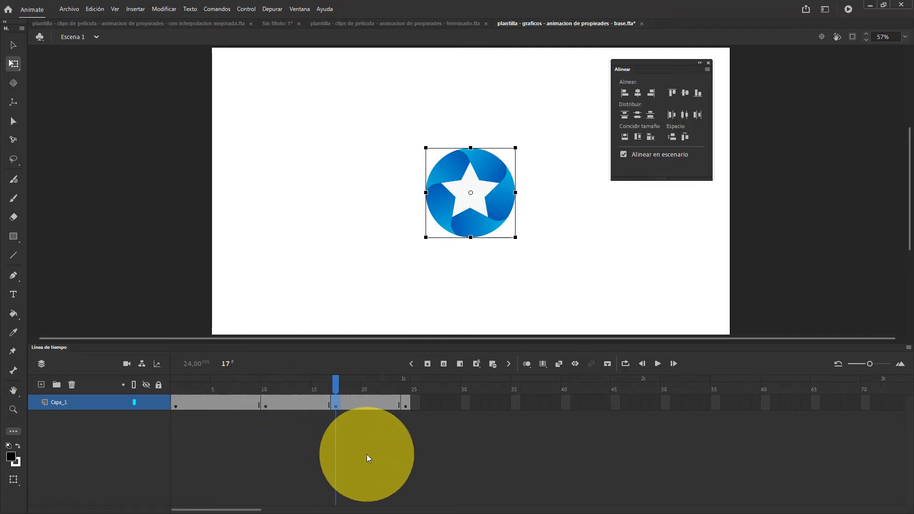
Undo the keyframes added at frames 17, 10 and 24 of Capa_1
{"action": "key", "text": "ctrl+z"}
{"action": "key", "text": "ctrl+z"}
{"action": "key", "text": "ctrl+z"}
{"action": "key", "text": "ctrl+z"}
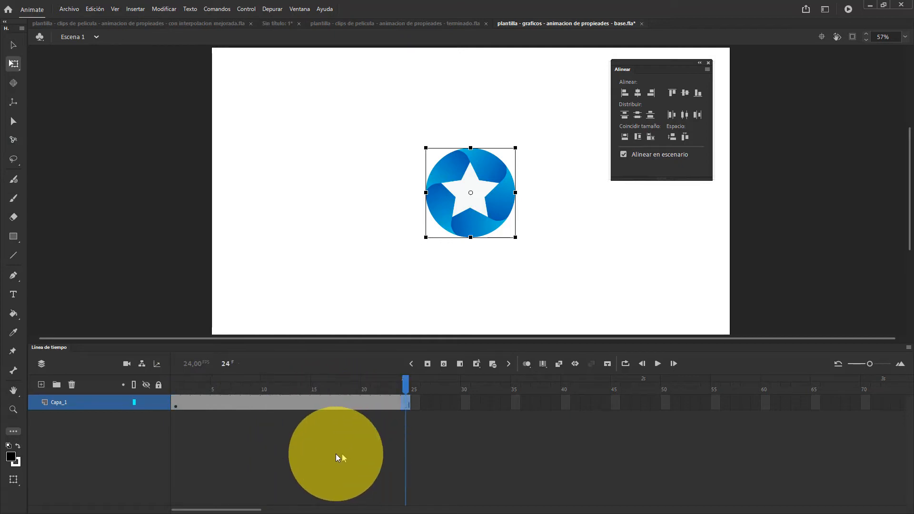
{"action": "right_click", "coordinate": [175, 402]}
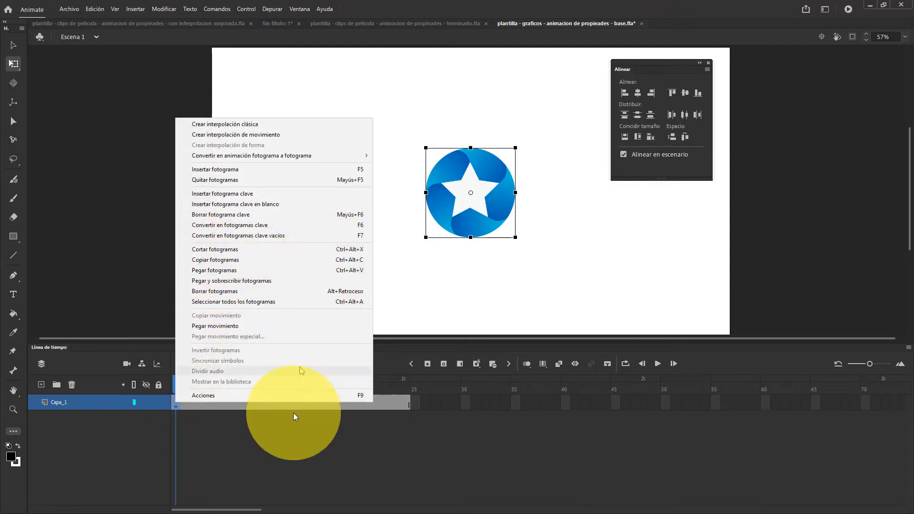
{"action": "left_click", "coordinate": [301, 450]}
Add filled keyframes to Capa_1 at frames 10, 16 and 24
{"action": "left_click", "coordinate": [175, 402]}
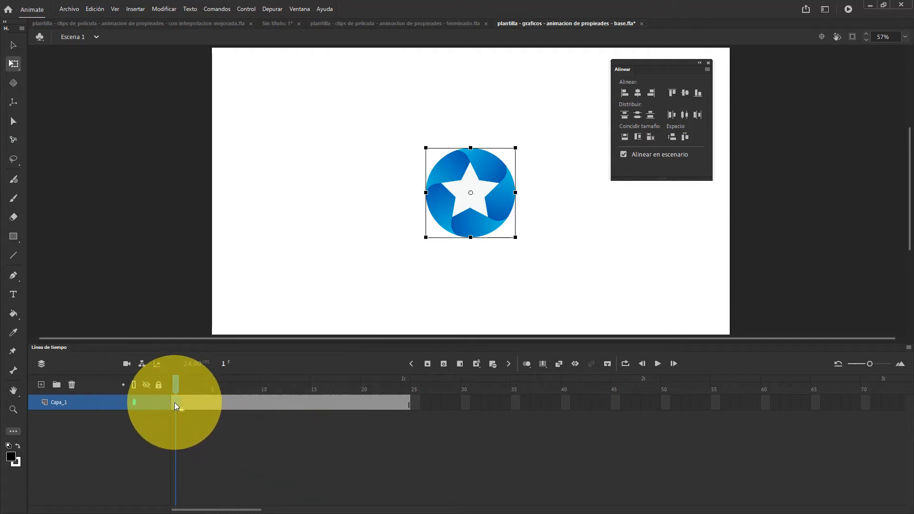
{"action": "left_click", "coordinate": [263, 401]}
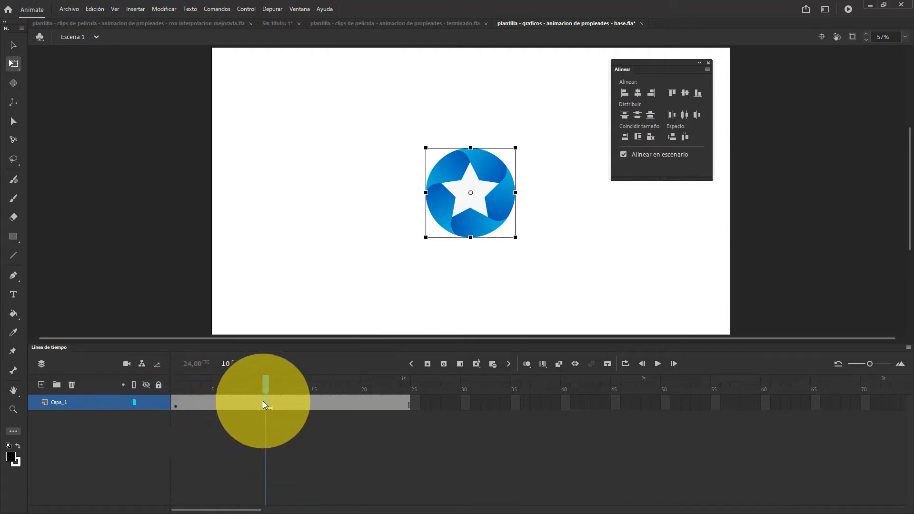
{"action": "key", "text": "F6"}
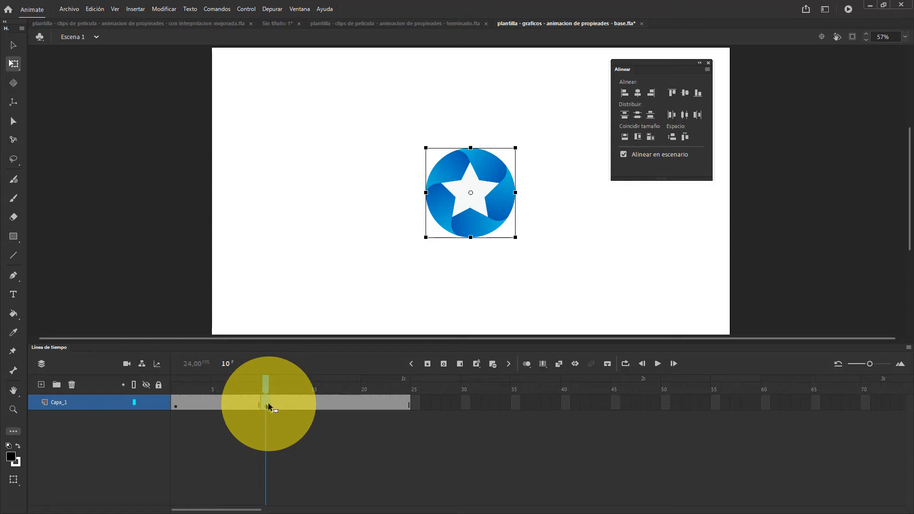
{"action": "left_click", "coordinate": [327, 401]}
{"action": "key", "text": "F6"}
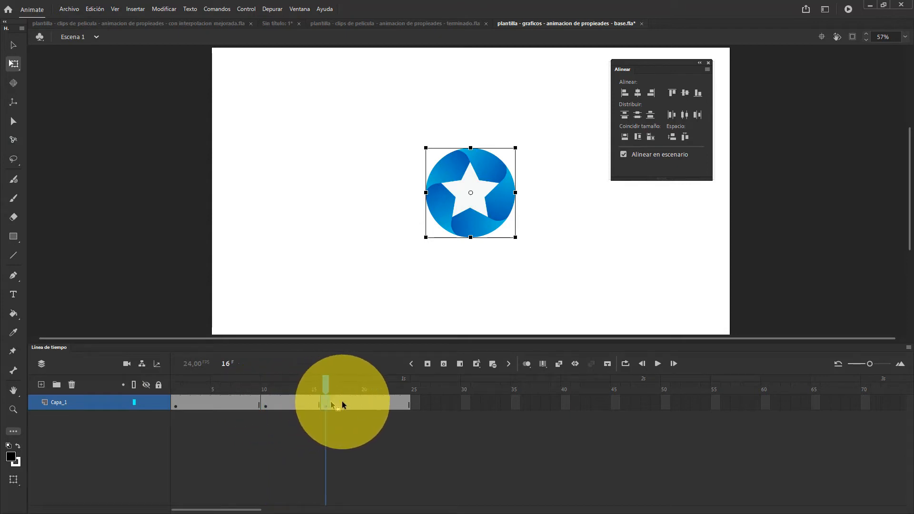
{"action": "left_click", "coordinate": [407, 404]}
{"action": "key", "text": "F6"}
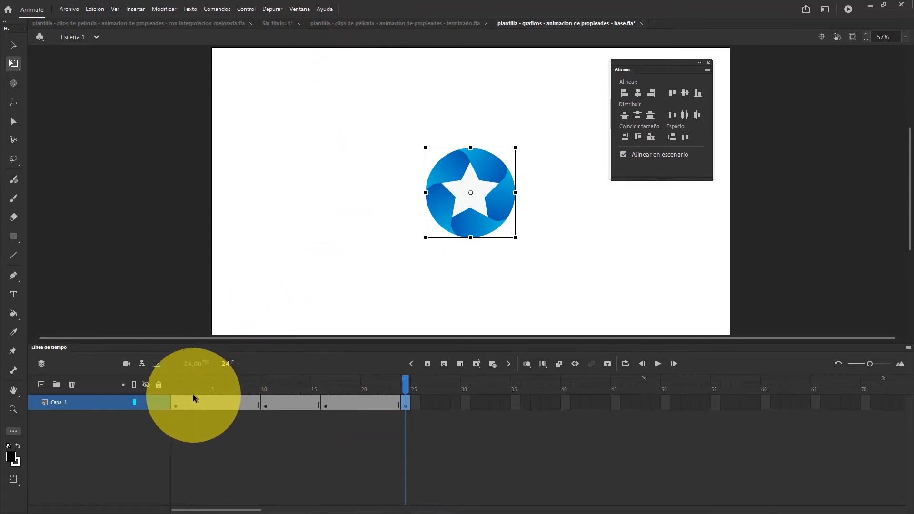
Reposition the star at Capa_1's keyframes: up and left at frame 10, lower left at frame 16, right of centre at frame 24
{"action": "left_click_drag", "start_coordinate": [198, 391], "coordinate": [265, 399]}
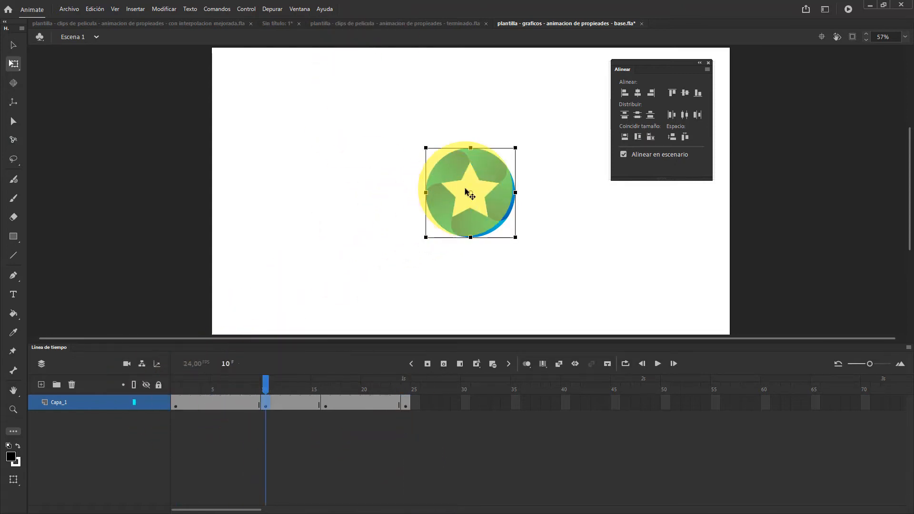
{"action": "left_click_drag", "start_coordinate": [465, 188], "coordinate": [433, 138]}
{"action": "left_click_drag", "start_coordinate": [246, 380], "coordinate": [315, 393]}
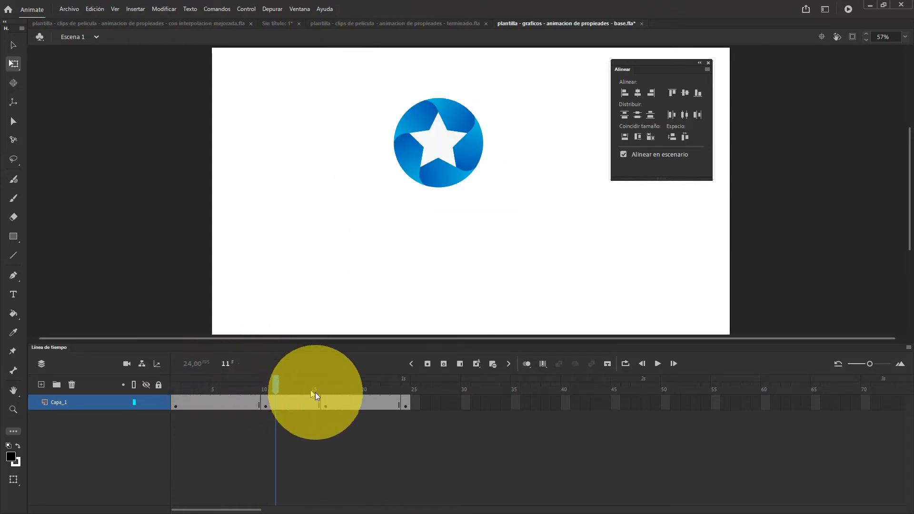
{"action": "left_click", "coordinate": [327, 398]}
{"action": "left_click_drag", "start_coordinate": [446, 213], "coordinate": [351, 300]}
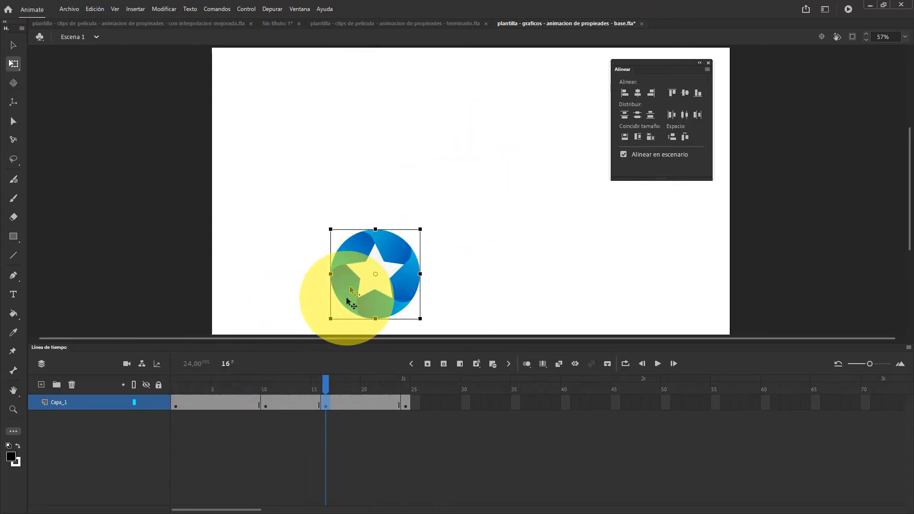
{"action": "left_click_drag", "start_coordinate": [322, 383], "coordinate": [396, 412]}
{"action": "left_click_drag", "start_coordinate": [456, 216], "coordinate": [559, 233]}
{"action": "left_click_drag", "start_coordinate": [400, 387], "coordinate": [430, 400]}
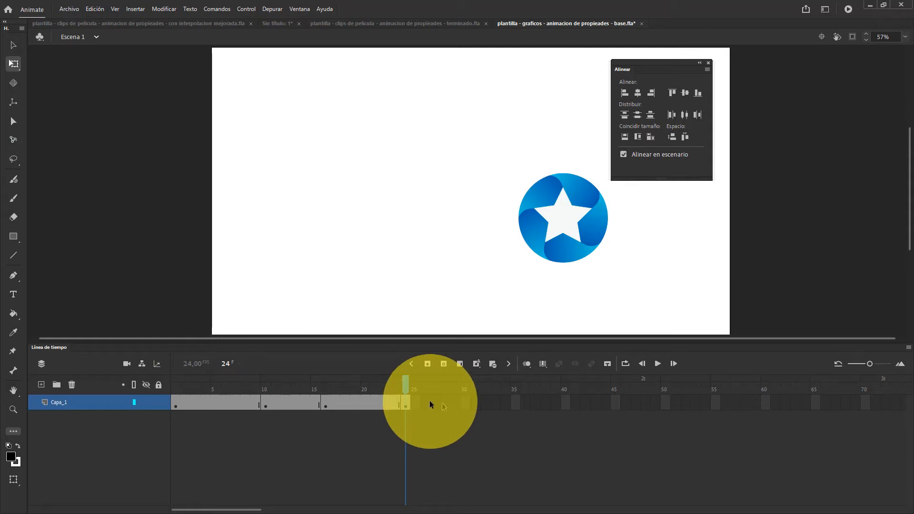
Add three layers and place Capa_1's first three keyframe spans on Capa_4, Capa_3 and Capa_2, starting at frames 9, 4 and 8
{"action": "left_click", "coordinate": [40, 385]}
{"action": "left_click", "coordinate": [40, 385]}
{"action": "left_click", "coordinate": [40, 384]}
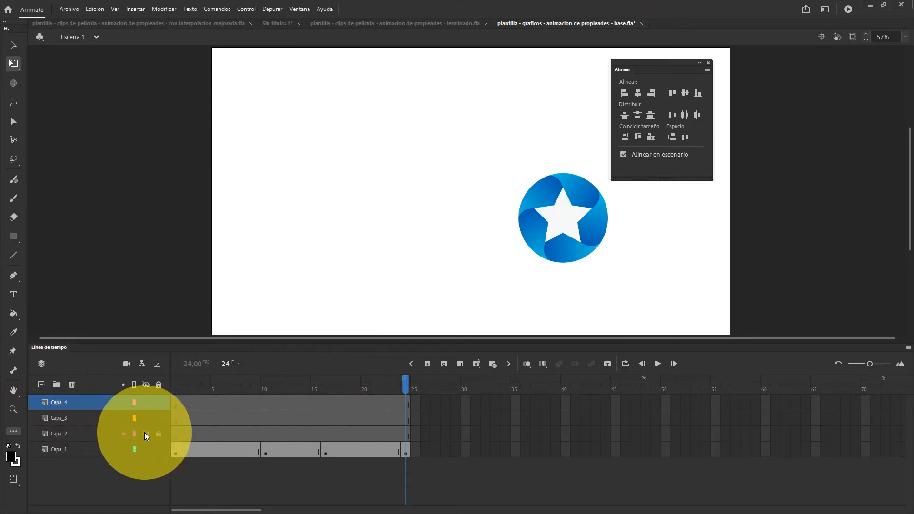
{"action": "left_click_drag", "start_coordinate": [175, 450], "coordinate": [260, 450]}
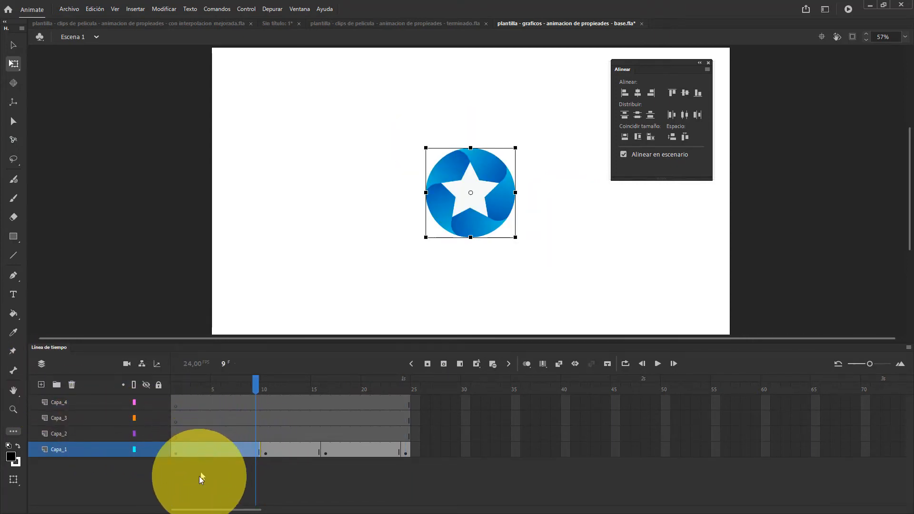
{"action": "left_click_drag", "start_coordinate": [199, 449], "coordinate": [275, 407]}
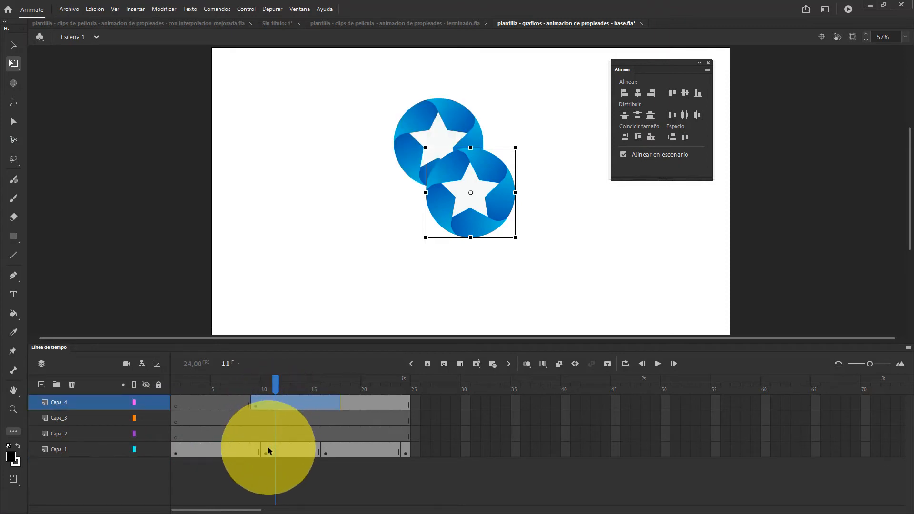
{"action": "left_click_drag", "start_coordinate": [267, 448], "coordinate": [232, 421]}
{"action": "left_click_drag", "start_coordinate": [333, 449], "coordinate": [279, 433]}
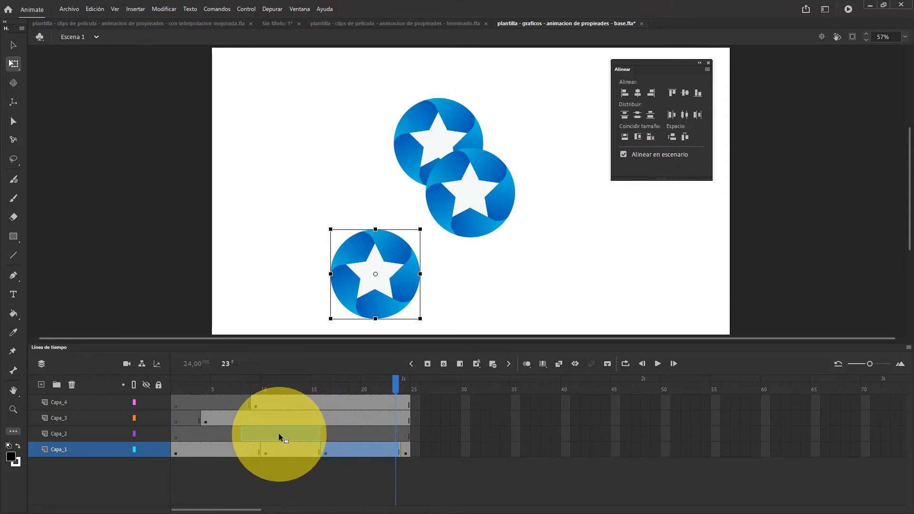
{"action": "left_click_drag", "start_coordinate": [279, 433], "coordinate": [278, 433]}
{"action": "mouse_move", "coordinate": [275, 387]}
{"action": "left_mouse_down"}
{"action": "mouse_move", "coordinate": [337, 380]}
{"action": "mouse_move", "coordinate": [289, 378]}
{"action": "left_mouse_up"}
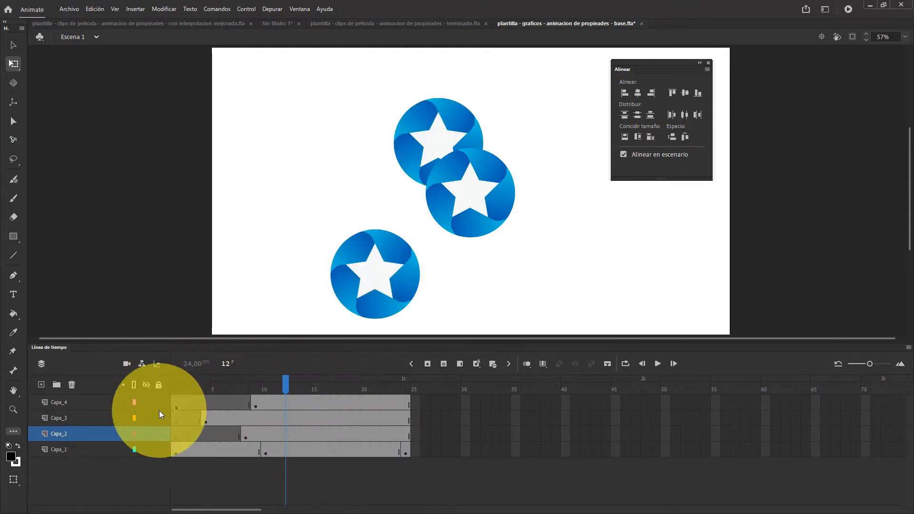
Delete all the layers, including Capa_1 with its star keyframes, to empty the timeline
{"action": "left_click", "coordinate": [82, 401]}
{"action": "left_click", "coordinate": [72, 385]}
{"action": "left_click", "coordinate": [71, 385]}
{"action": "left_click", "coordinate": [71, 385]}
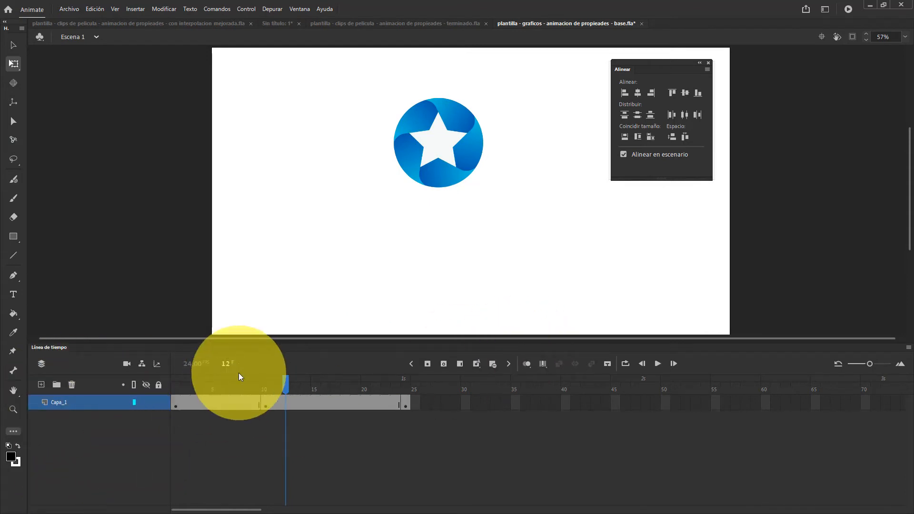
{"action": "left_click", "coordinate": [90, 401]}
{"action": "left_click", "coordinate": [74, 386]}
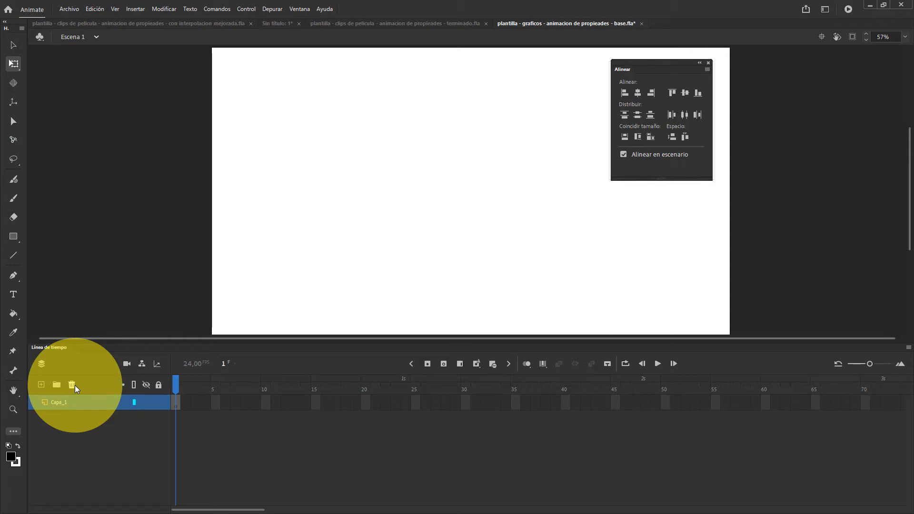
Place the imagen-estrella__grafico symbol from the library on the stage and centre it horizontally and vertically
{"action": "key", "text": "ctrl+l"}
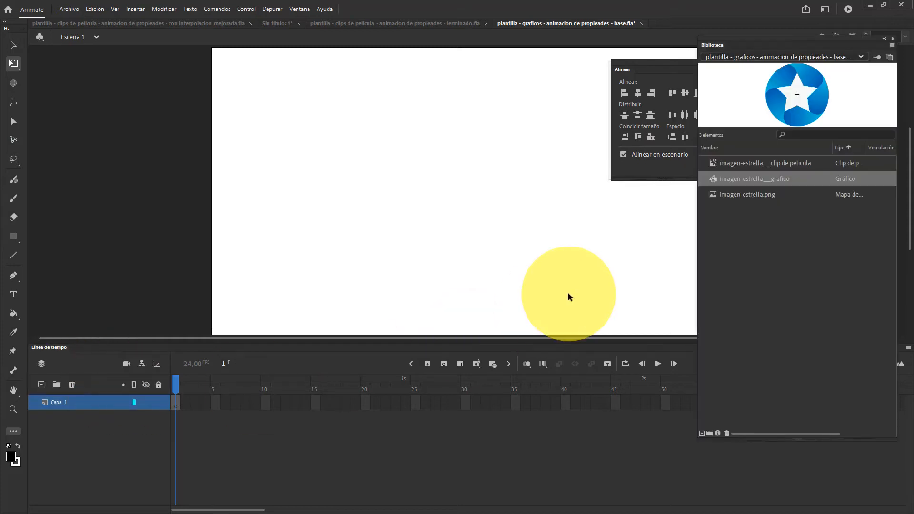
{"action": "left_click_drag", "start_coordinate": [793, 93], "coordinate": [394, 119]}
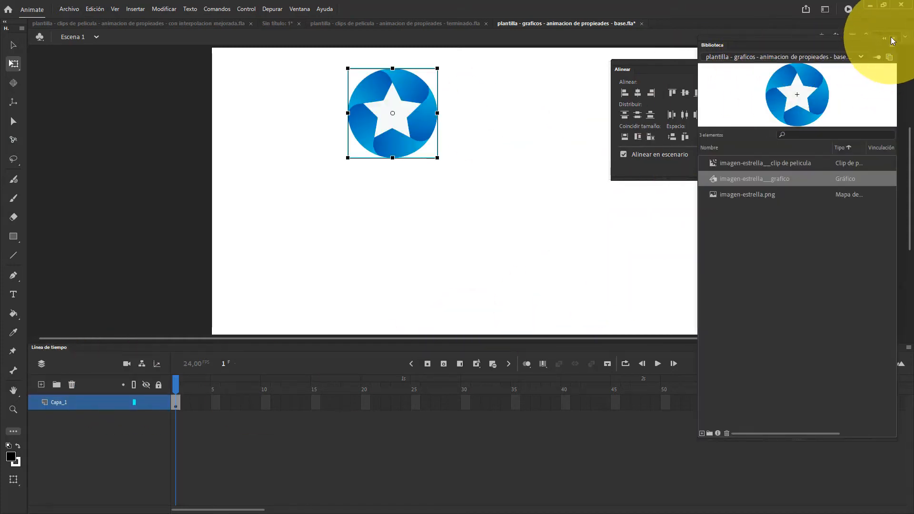
{"action": "left_click", "coordinate": [893, 39]}
{"action": "left_click", "coordinate": [685, 93]}
{"action": "left_click", "coordinate": [637, 93]}
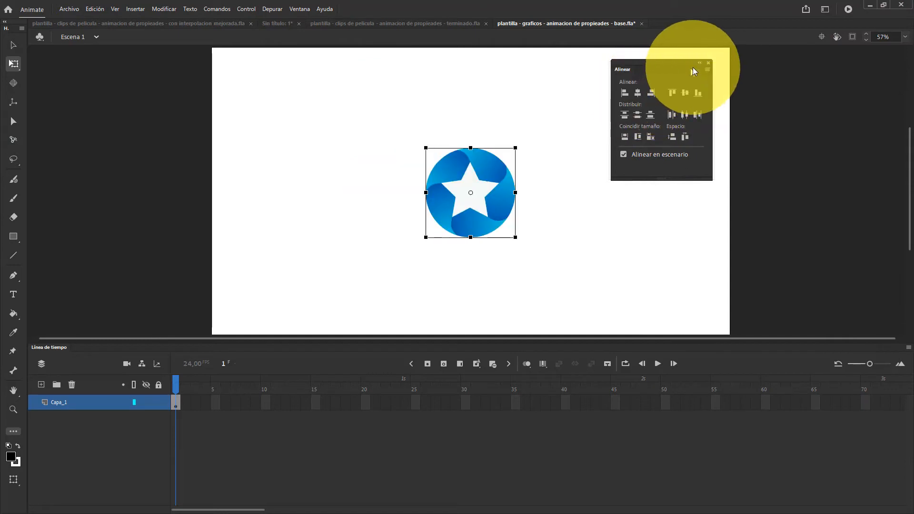
{"action": "left_click", "coordinate": [708, 62]}
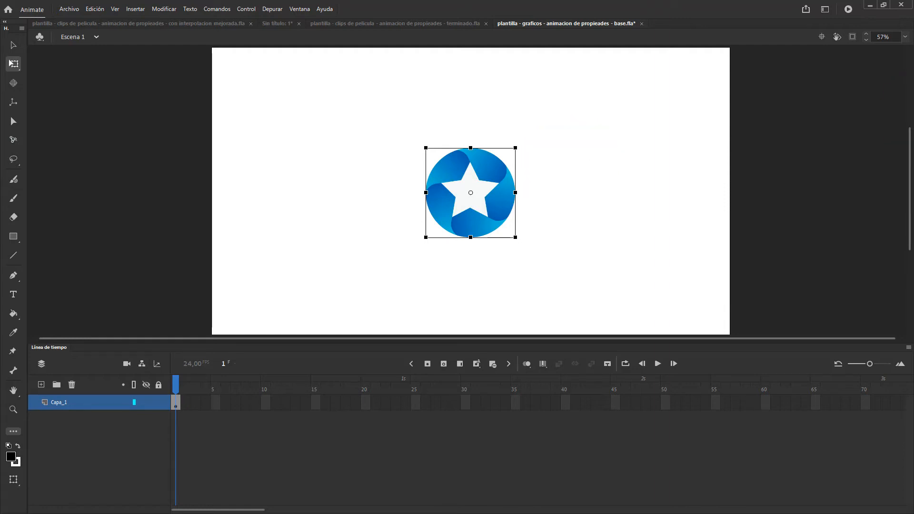
Open the star's object properties and check the available instance behaviour options
{"action": "left_click_drag", "start_coordinate": [913, 48], "coordinate": [766, 30]}
{"action": "left_click", "coordinate": [736, 72]}
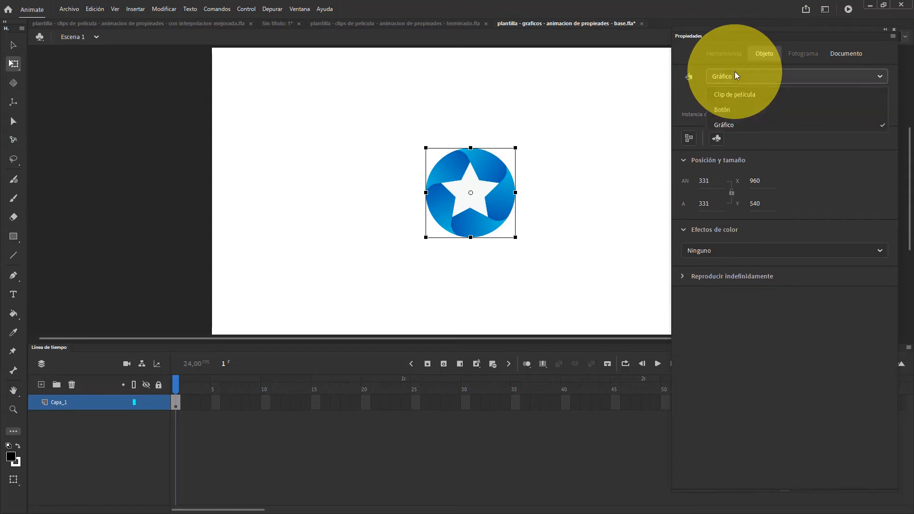
{"action": "left_click", "coordinate": [733, 75]}
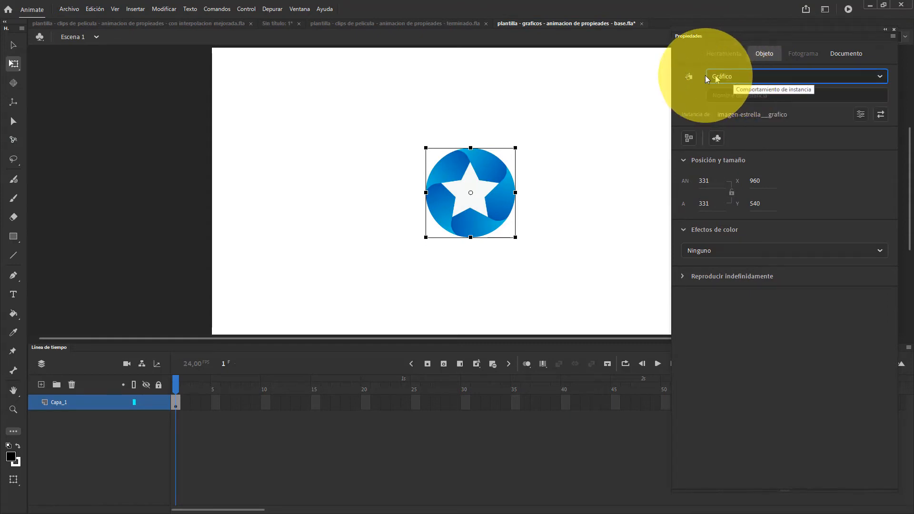
Open the Convert to Symbol dialog for the star, review its type options and cancel
{"action": "right_click", "coordinate": [492, 186]}
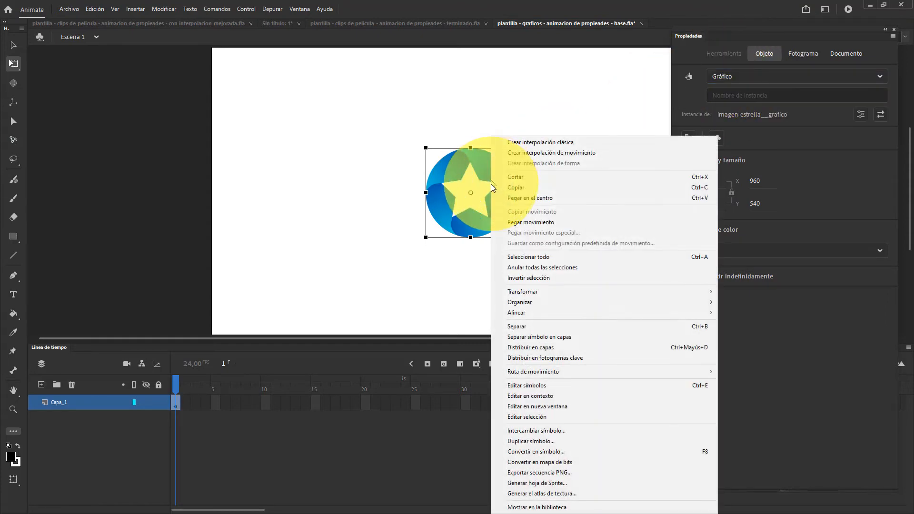
{"action": "left_click", "coordinate": [516, 452]}
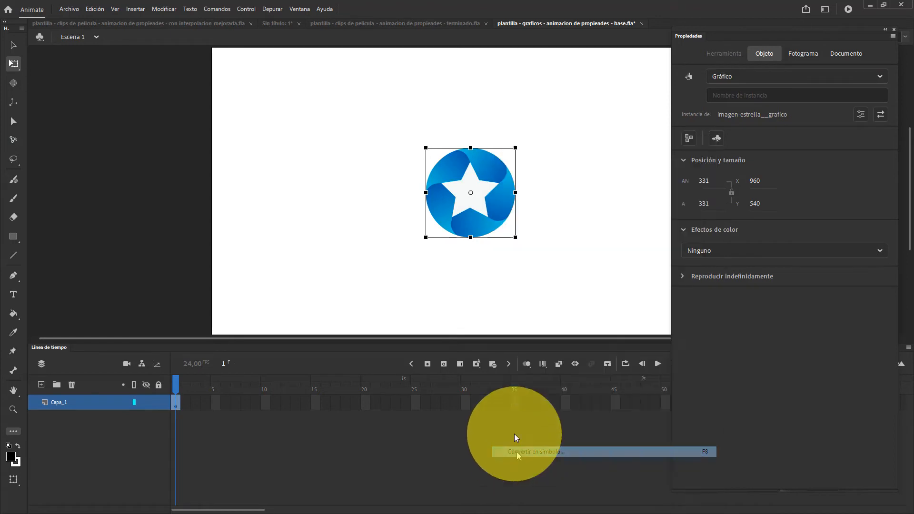
{"action": "left_click", "coordinate": [407, 165]}
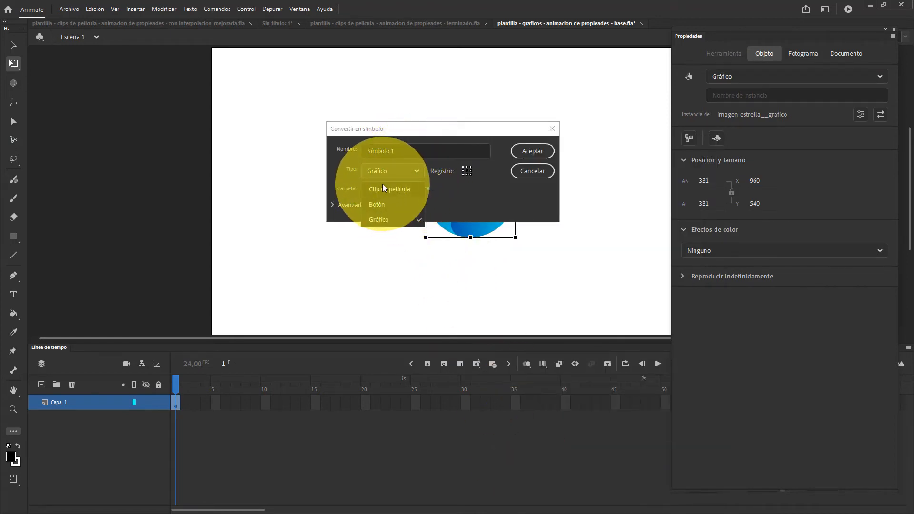
{"action": "left_click", "coordinate": [546, 177]}
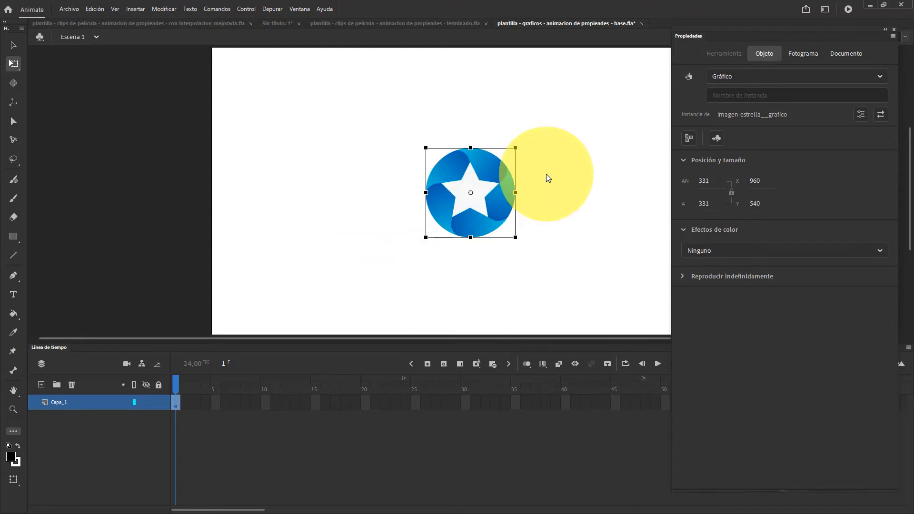
Switch the star's instance behaviour to Clip de película and back to Gráfico, and close its properties
{"action": "left_click", "coordinate": [746, 78]}
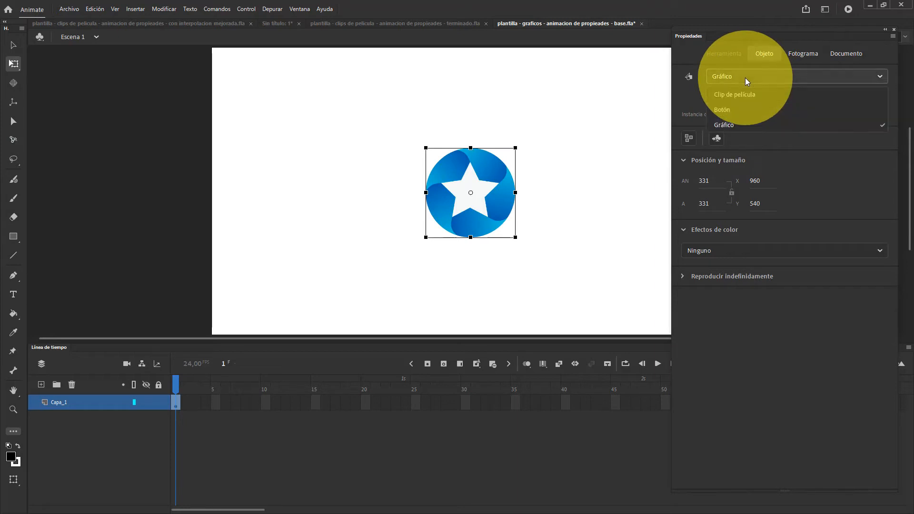
{"action": "left_click", "coordinate": [746, 96]}
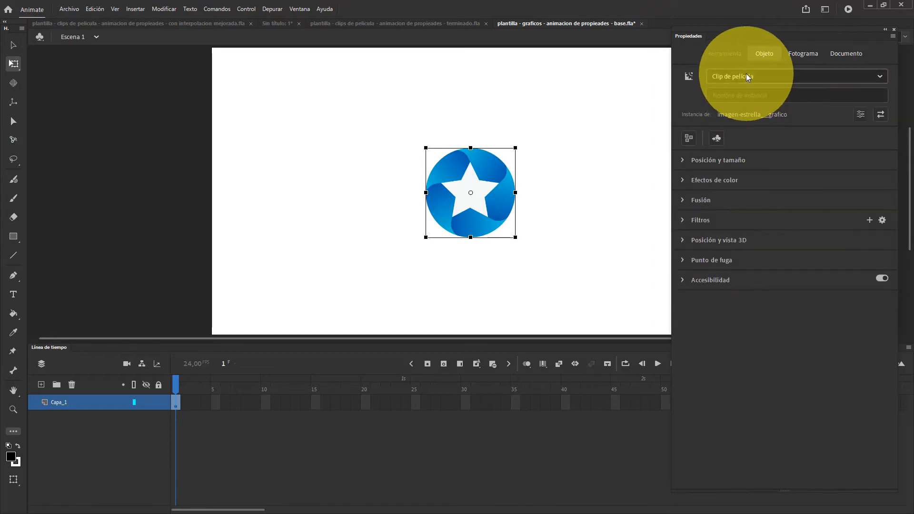
{"action": "left_click", "coordinate": [746, 75]}
{"action": "left_click", "coordinate": [731, 123]}
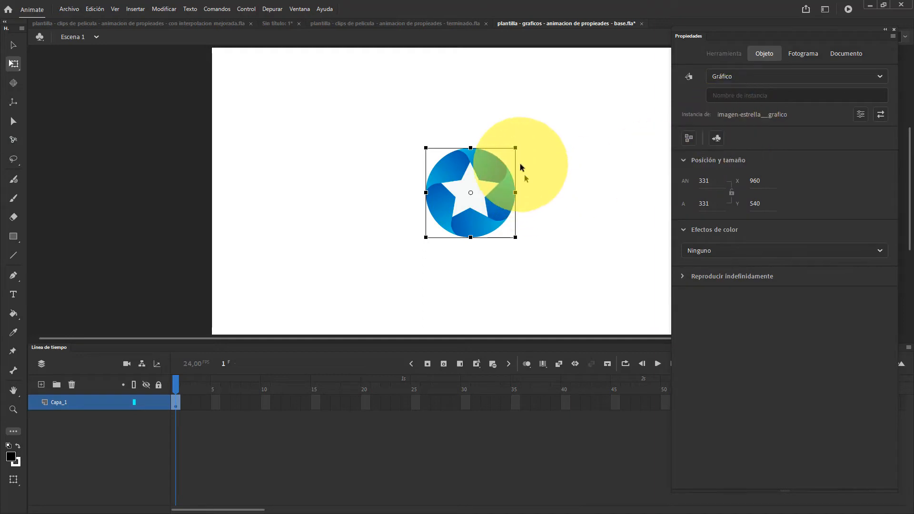
{"action": "left_click", "coordinate": [585, 161]}
{"action": "left_click", "coordinate": [499, 179]}
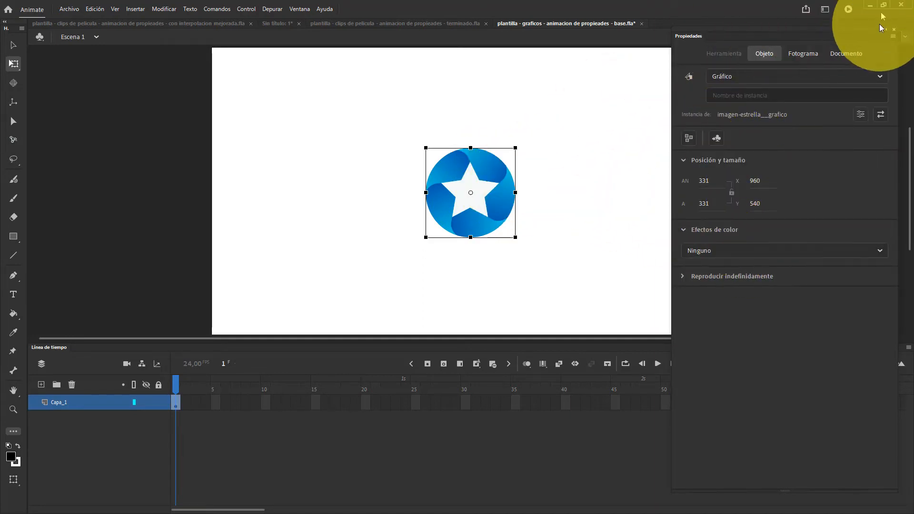
{"action": "left_click", "coordinate": [894, 30]}
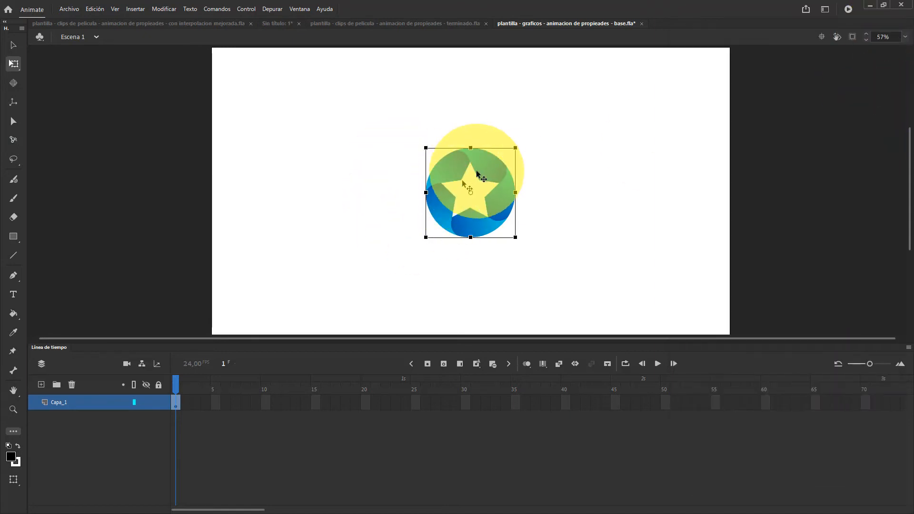
Move the star to the left part of the stage, return it to the centre and select it
{"action": "left_click_drag", "start_coordinate": [486, 176], "coordinate": [320, 176]}
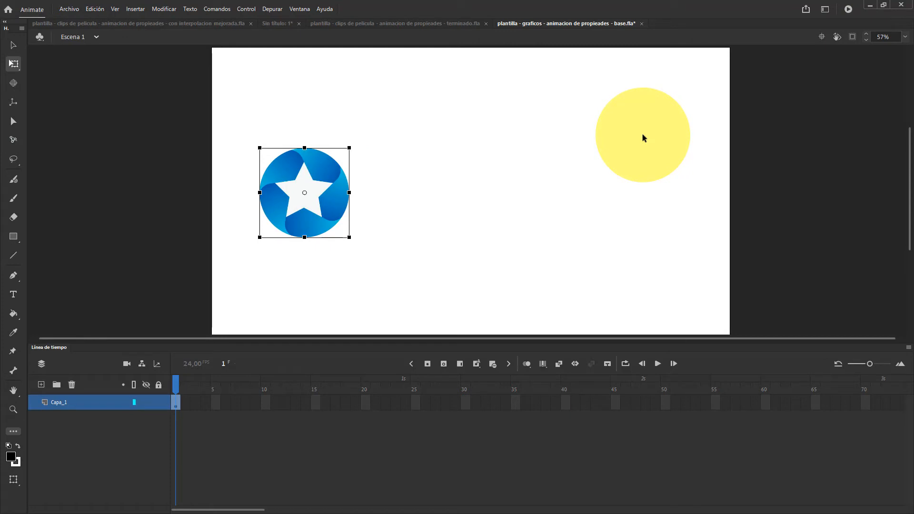
{"action": "key", "text": "ctrl+alt+2"}
{"action": "left_click", "coordinate": [564, 144]}
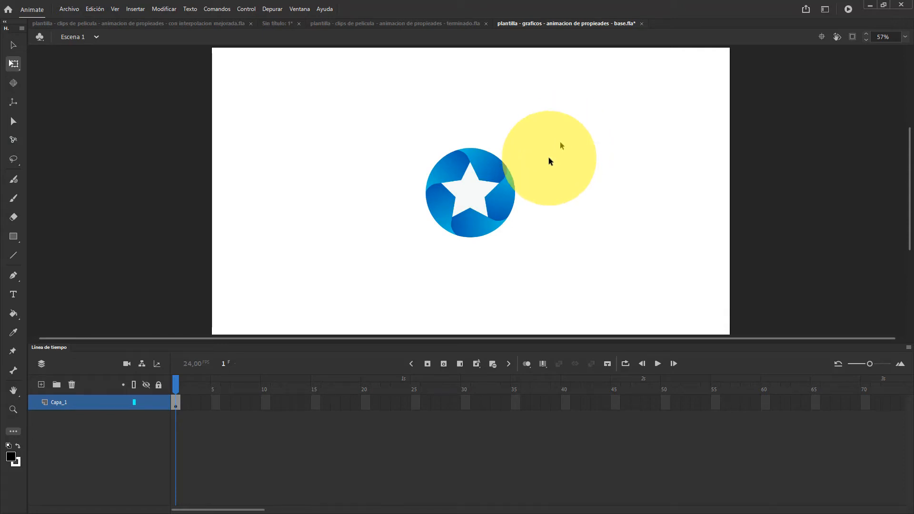
{"action": "left_click", "coordinate": [457, 174]}
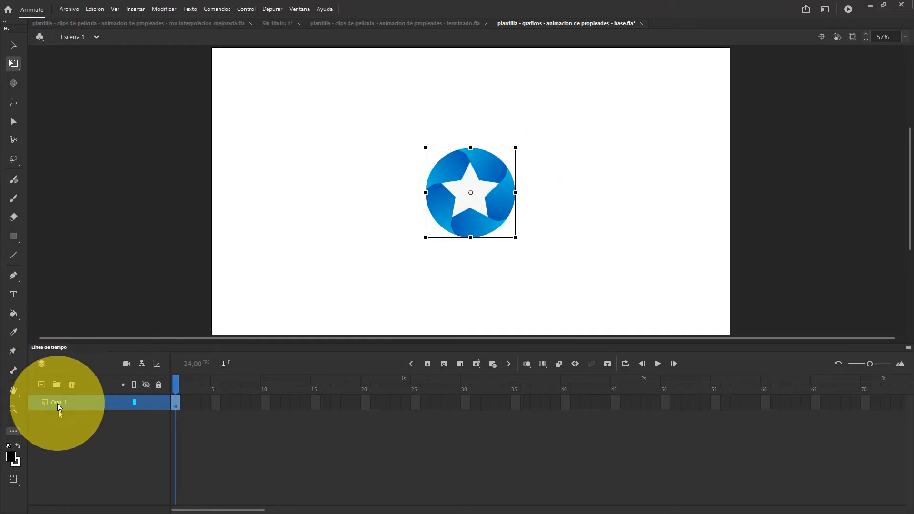
Create a motion tween from the star keyframe at frame 1 of Capa_1 and check its span up to frame 24
{"action": "right_click", "coordinate": [173, 402]}
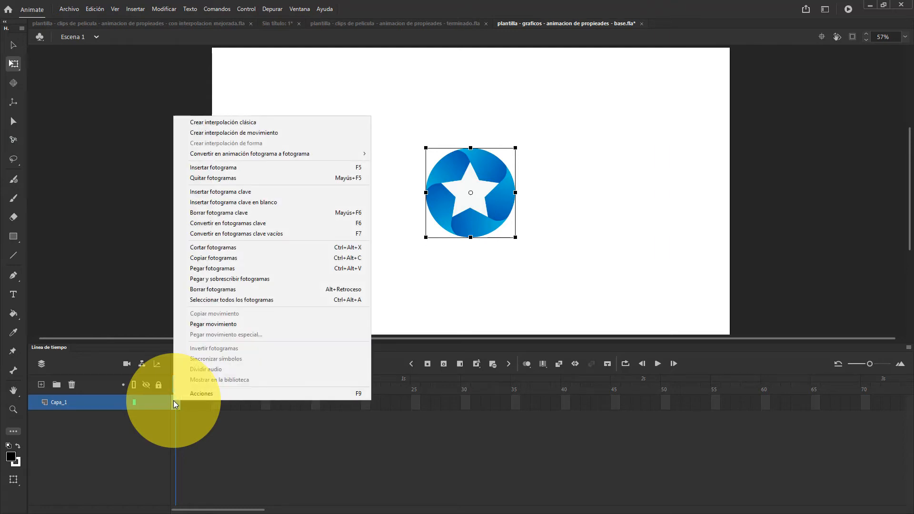
{"action": "left_click", "coordinate": [203, 130]}
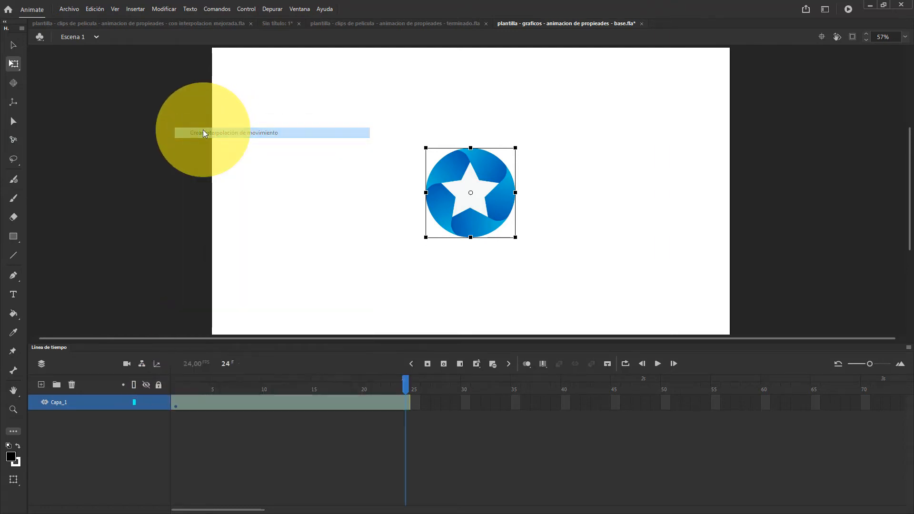
{"action": "left_click", "coordinate": [355, 402]}
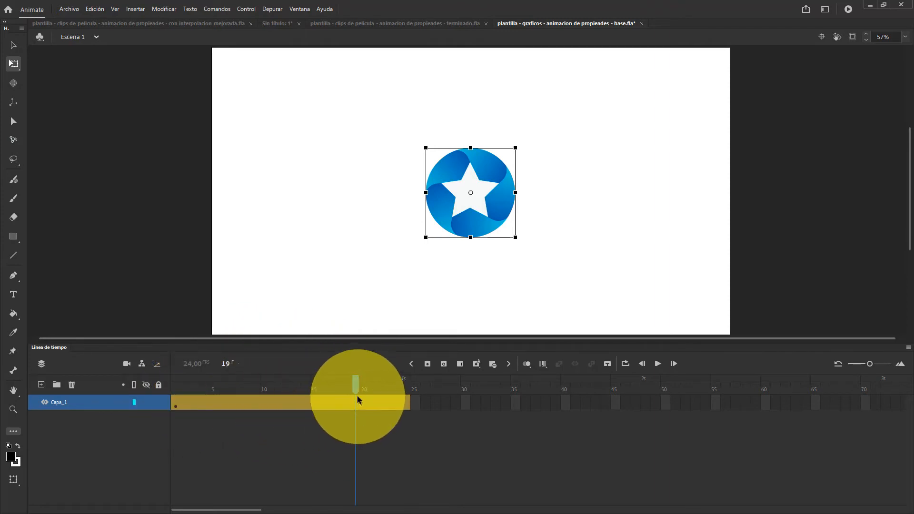
{"action": "left_click_drag", "start_coordinate": [355, 381], "coordinate": [409, 391]}
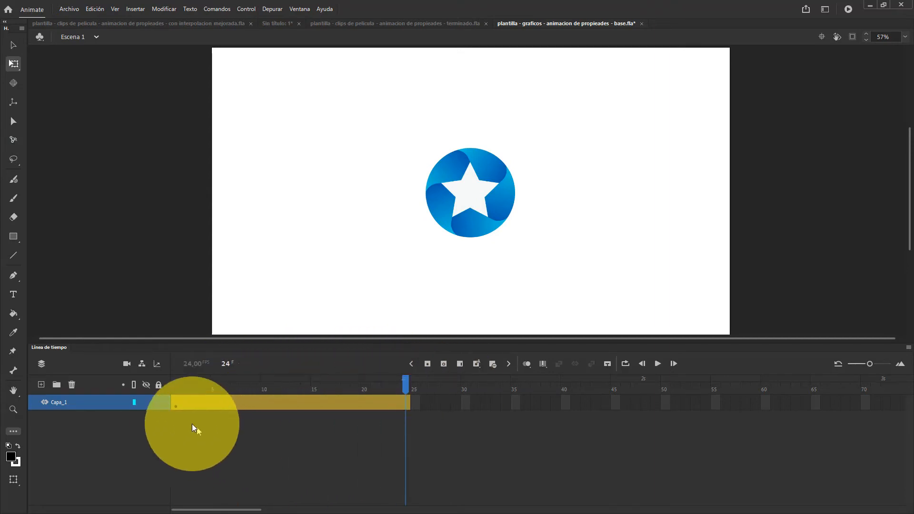
Move the star straight left to the left part of the stage at frame 1 of the motion tween
{"action": "left_click", "coordinate": [175, 405]}
{"action": "left_click_drag", "start_coordinate": [178, 385], "coordinate": [316, 386]}
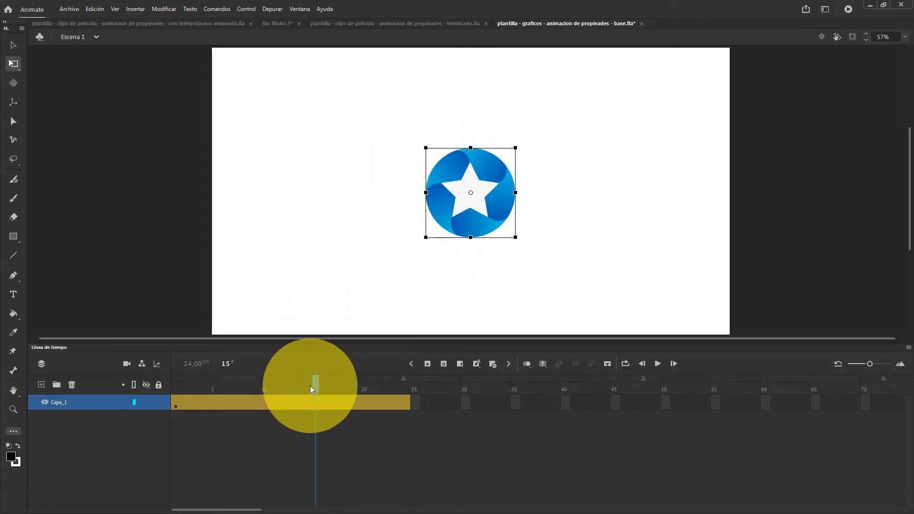
{"action": "left_click_drag", "start_coordinate": [314, 385], "coordinate": [176, 385]}
{"action": "left_click_drag", "start_coordinate": [471, 226], "coordinate": [302, 226]}
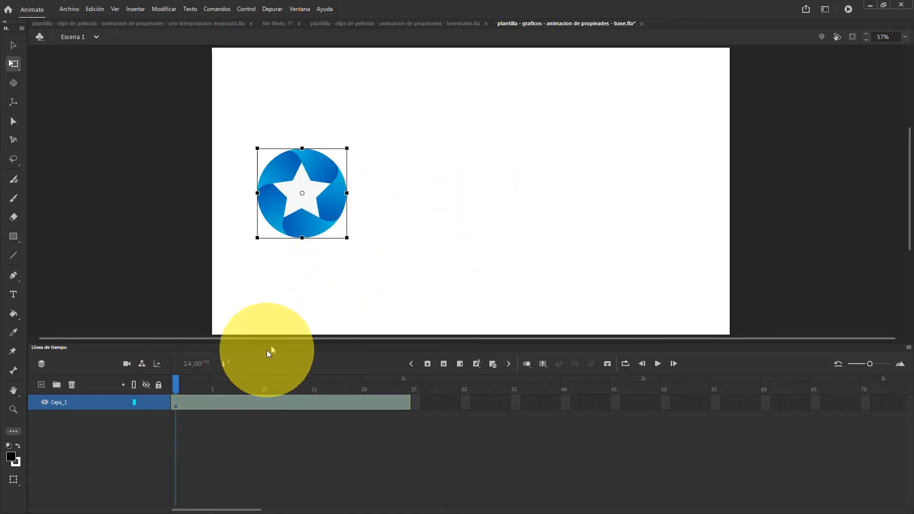
Move the star straight right to the centre of the stage at frame 10 of the motion tween
{"action": "left_click_drag", "start_coordinate": [177, 384], "coordinate": [263, 390]}
{"action": "left_click", "coordinate": [309, 221]}
{"action": "left_click_drag", "start_coordinate": [309, 222], "coordinate": [489, 204]}
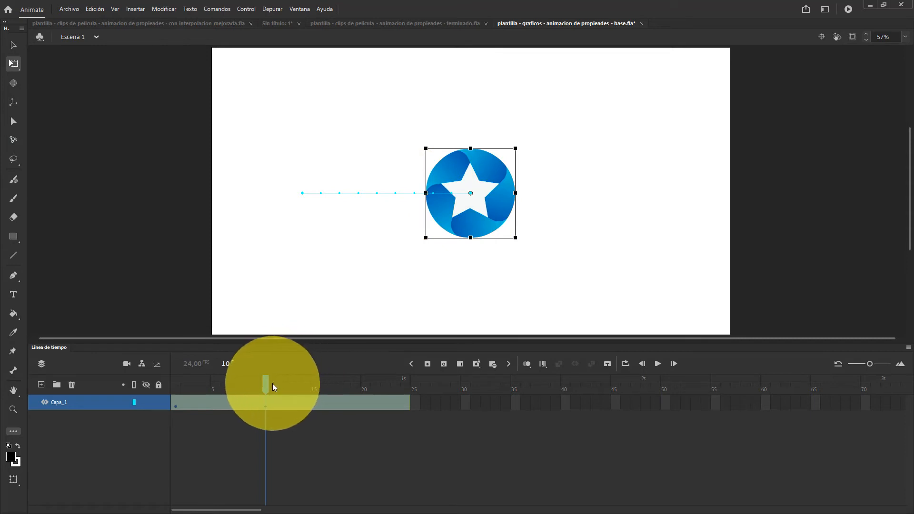
Move the star up and to the right at frame 18, and down to the lower-right part of the stage at frame 24
{"action": "left_click_drag", "start_coordinate": [266, 383], "coordinate": [355, 377]}
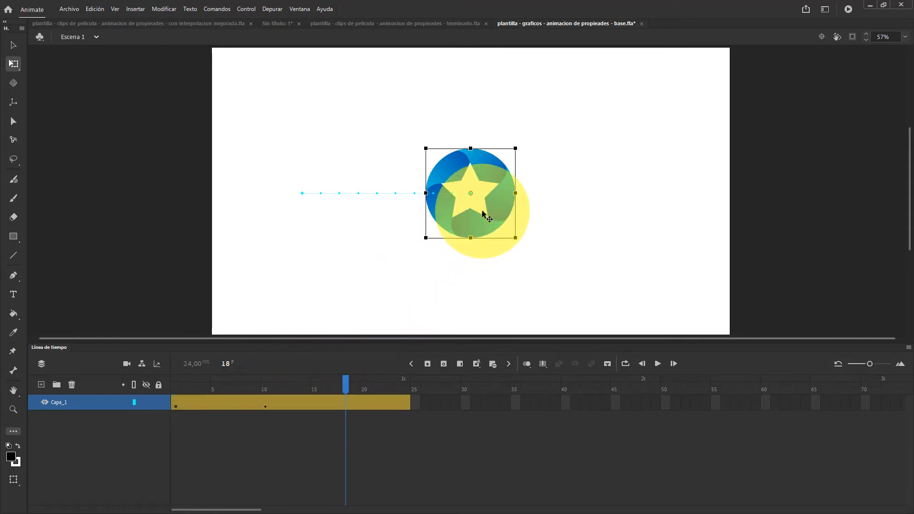
{"action": "left_click_drag", "start_coordinate": [486, 210], "coordinate": [564, 128]}
{"action": "left_click_drag", "start_coordinate": [346, 383], "coordinate": [405, 381]}
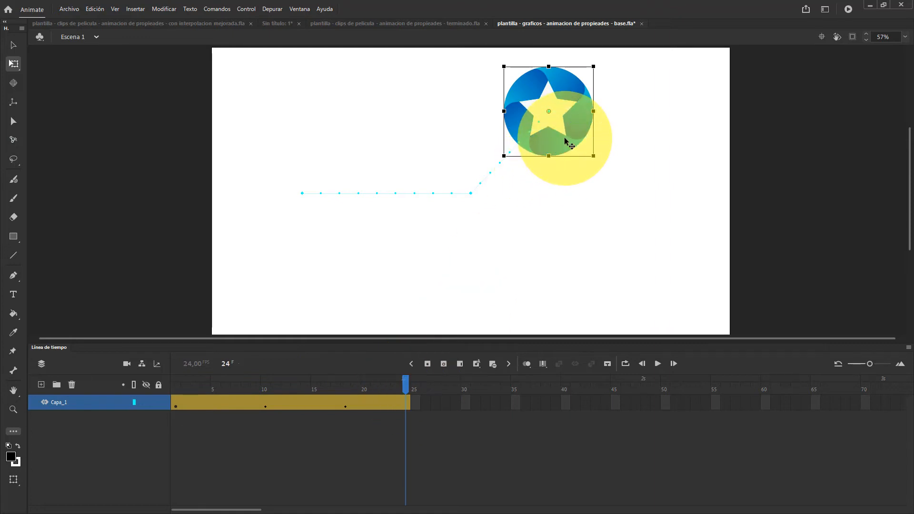
{"action": "left_click_drag", "start_coordinate": [567, 148], "coordinate": [624, 276]}
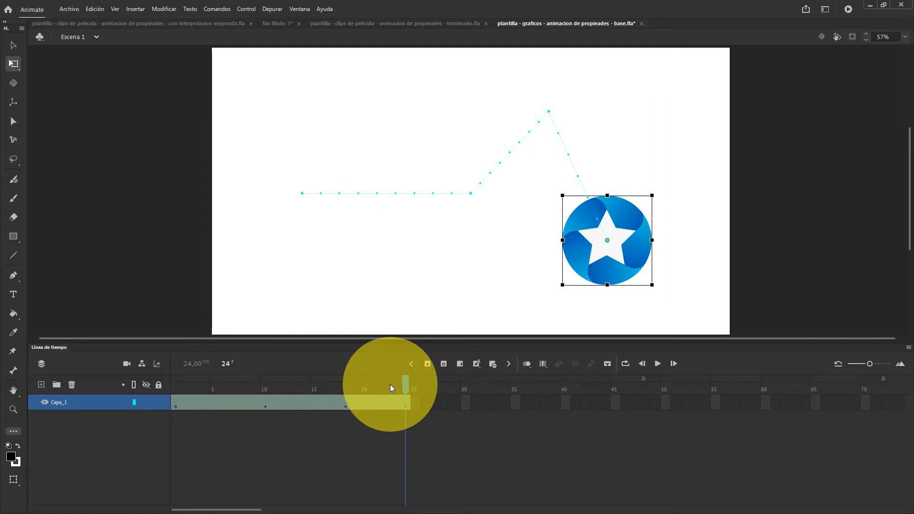
Play back the motion tween and check the star's position at the keyframes at frames 1, 10, 18 and 24
{"action": "key", "text": "Return"}
{"action": "key", "text": "Return"}
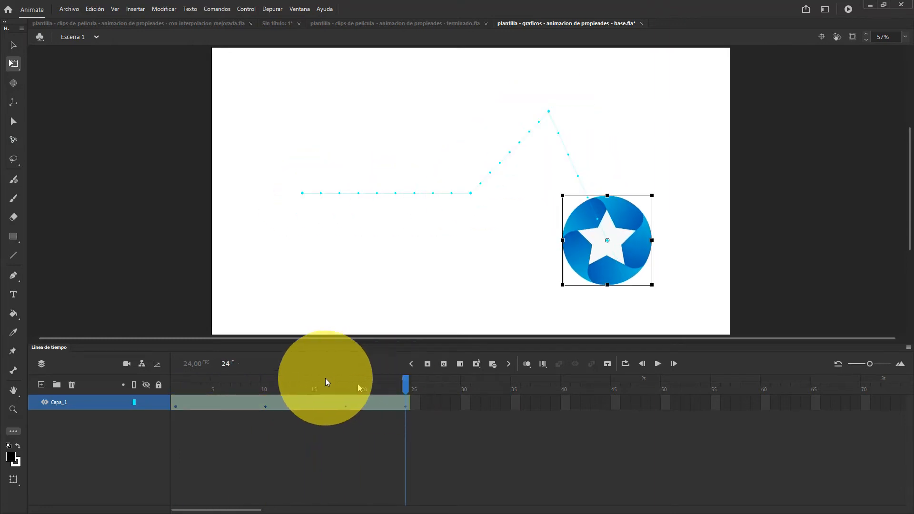
{"action": "left_click", "coordinate": [178, 385]}
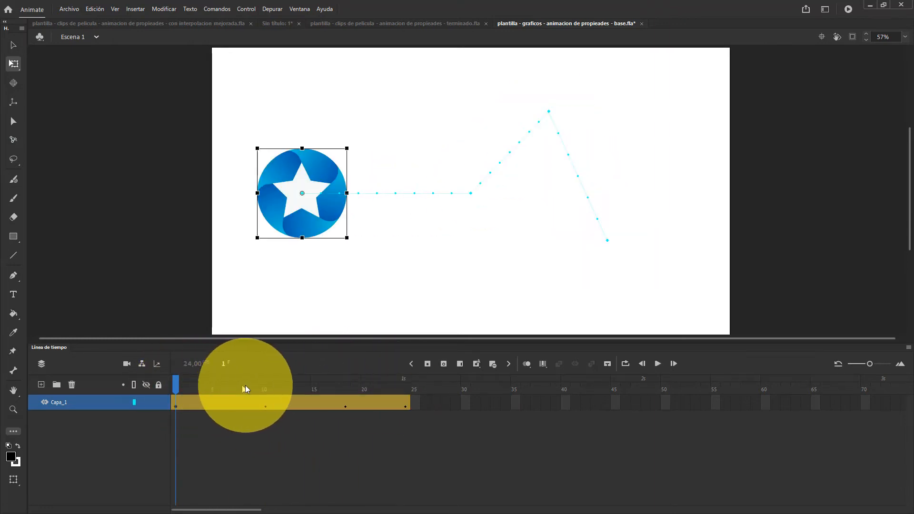
{"action": "left_click", "coordinate": [265, 387]}
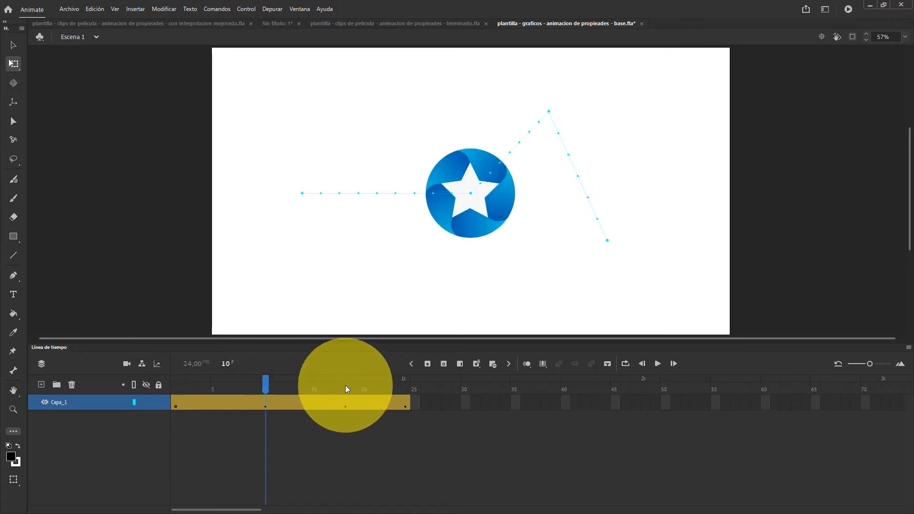
{"action": "left_click_drag", "start_coordinate": [345, 385], "coordinate": [406, 386]}
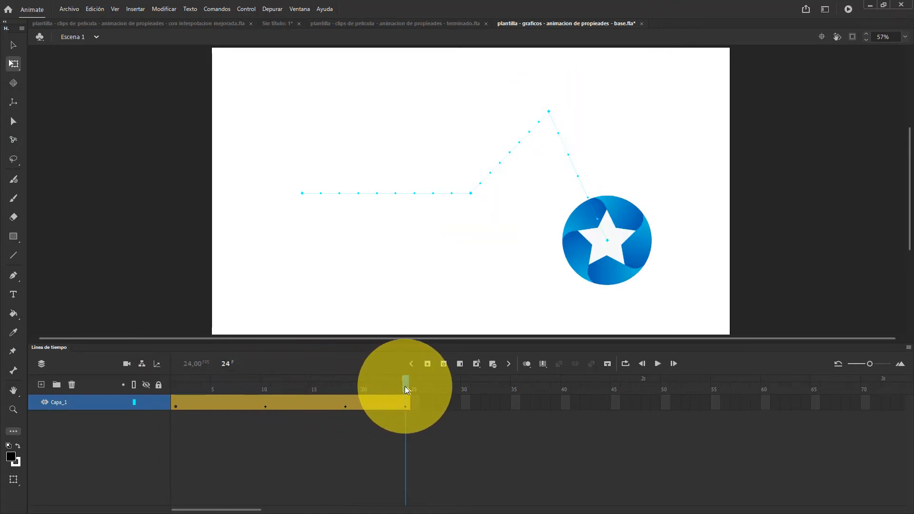
{"action": "left_click", "coordinate": [174, 387]}
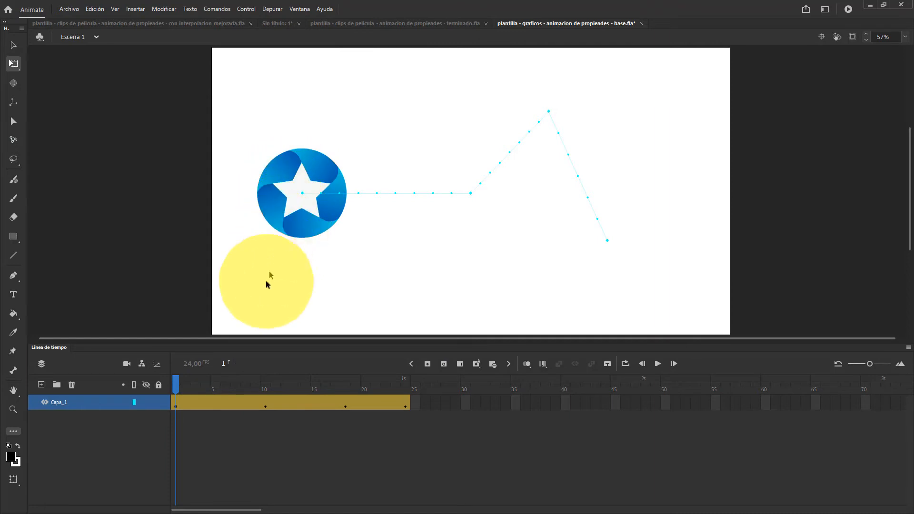
{"action": "left_click", "coordinate": [266, 390]}
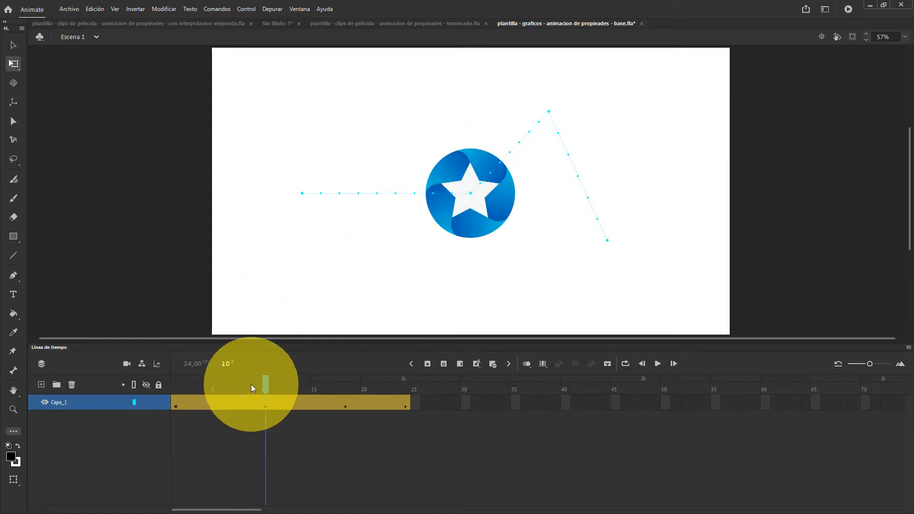
{"action": "key", "text": "Return"}
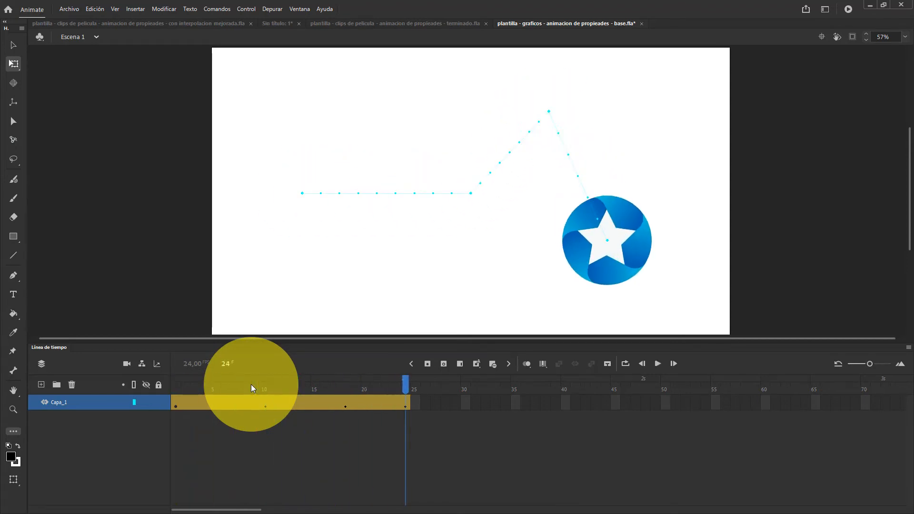
{"action": "key", "text": "Return"}
{"action": "key", "text": "Return"}
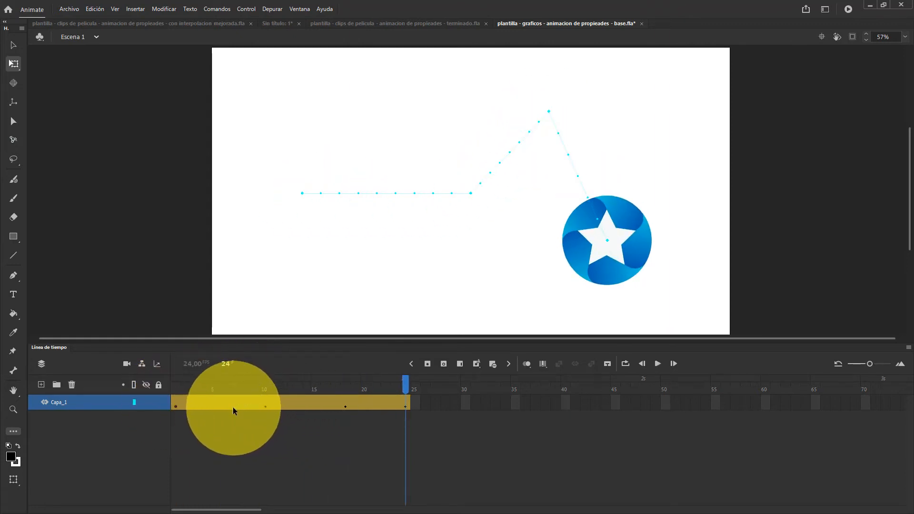
Move the star up and to the left at frame 15, and scrub through the changed path to frame 24
{"action": "left_click", "coordinate": [313, 407]}
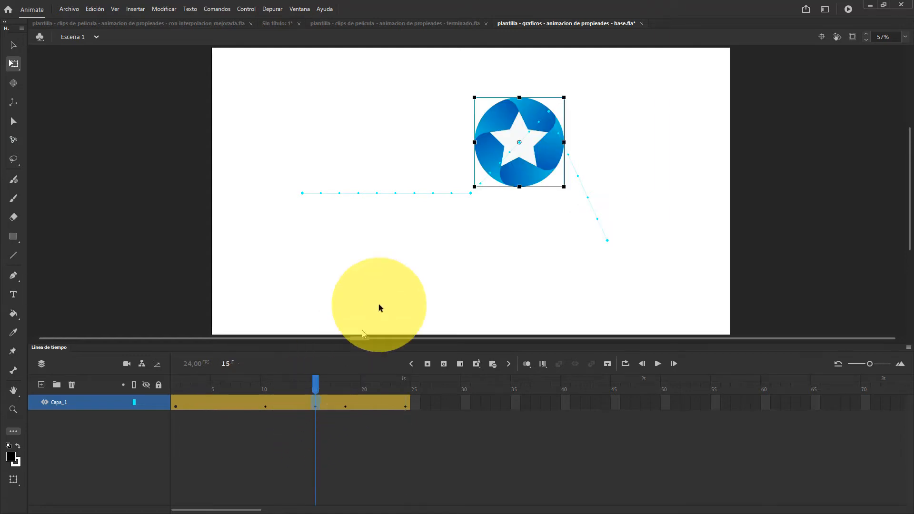
{"action": "left_click_drag", "start_coordinate": [541, 163], "coordinate": [420, 140]}
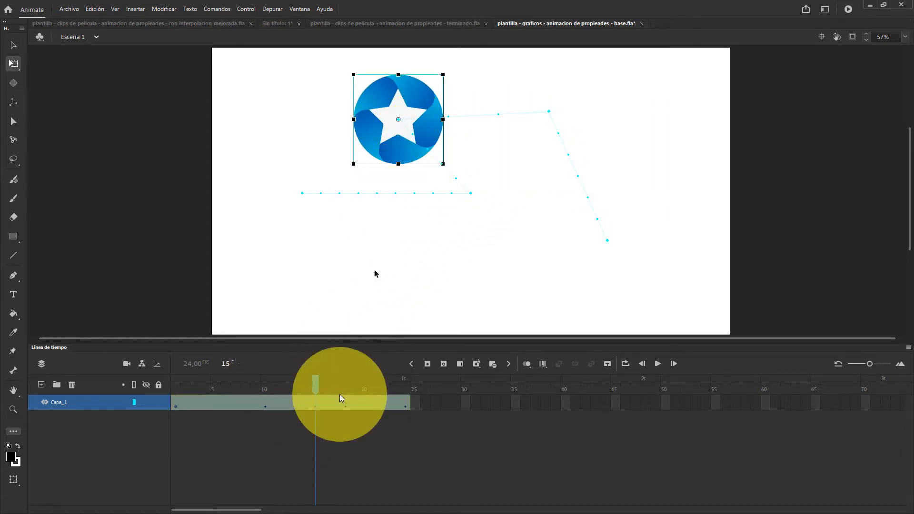
{"action": "left_click_drag", "start_coordinate": [314, 393], "coordinate": [404, 390]}
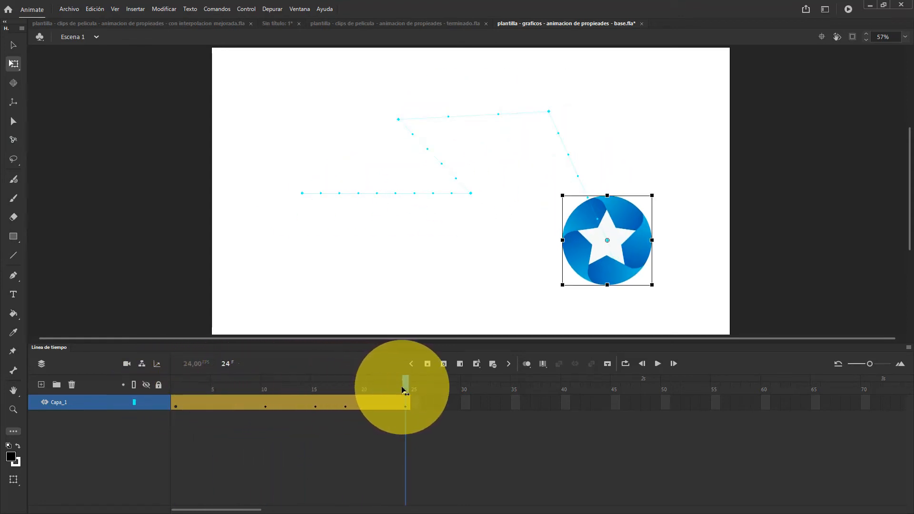
Clear the tween's keyframes at frames 15 and 18
{"action": "left_click", "coordinate": [311, 405]}
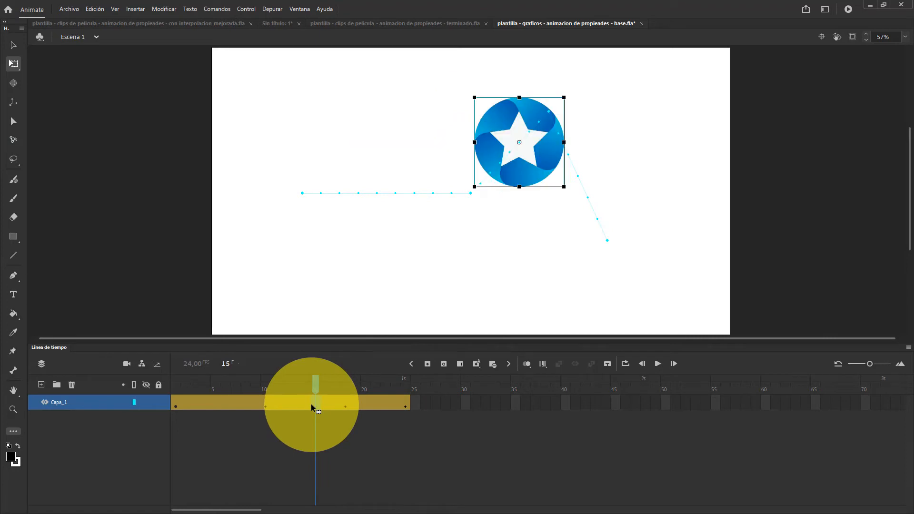
{"action": "left_click_drag", "start_coordinate": [311, 403], "coordinate": [345, 399]}
{"action": "key", "text": "shift+F6"}
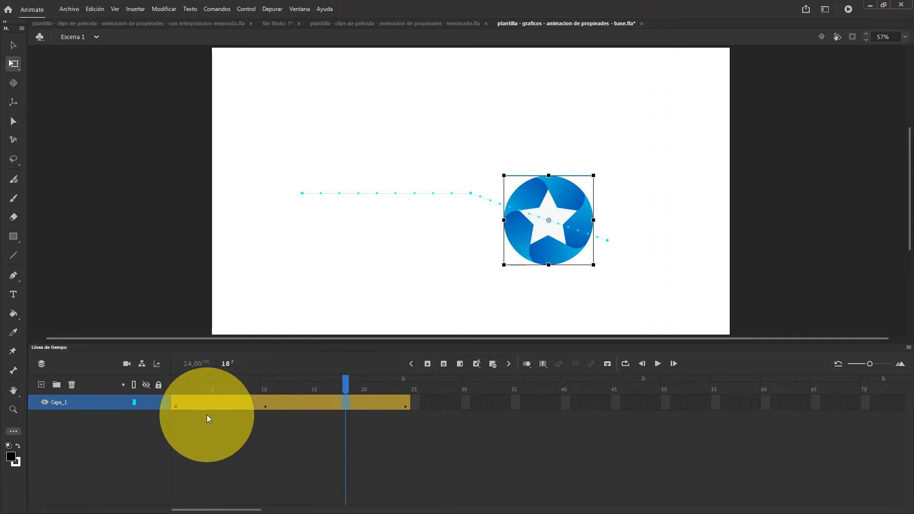
Review the remaining keyframes and move the star up and slightly right at frame 17 of the tween
{"action": "left_click", "coordinate": [177, 404]}
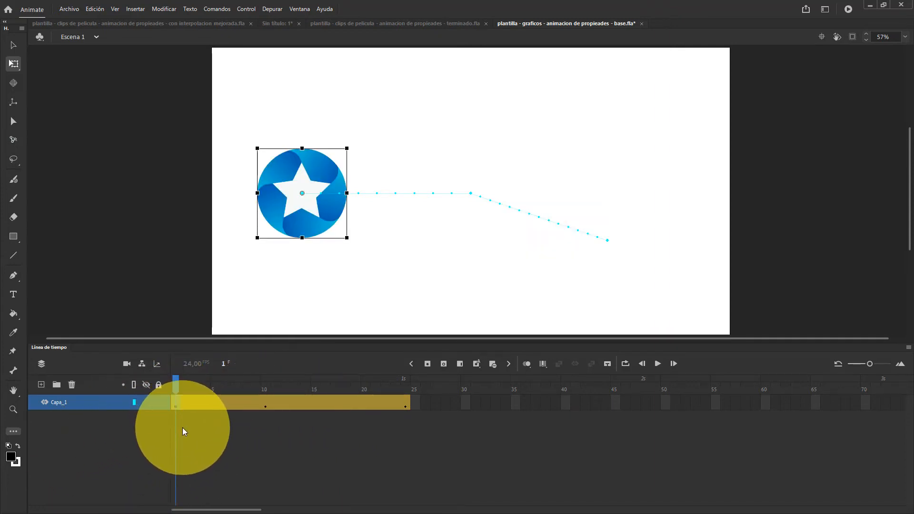
{"action": "left_click", "coordinate": [265, 404]}
{"action": "left_click", "coordinate": [404, 405]}
{"action": "left_click", "coordinate": [335, 405]}
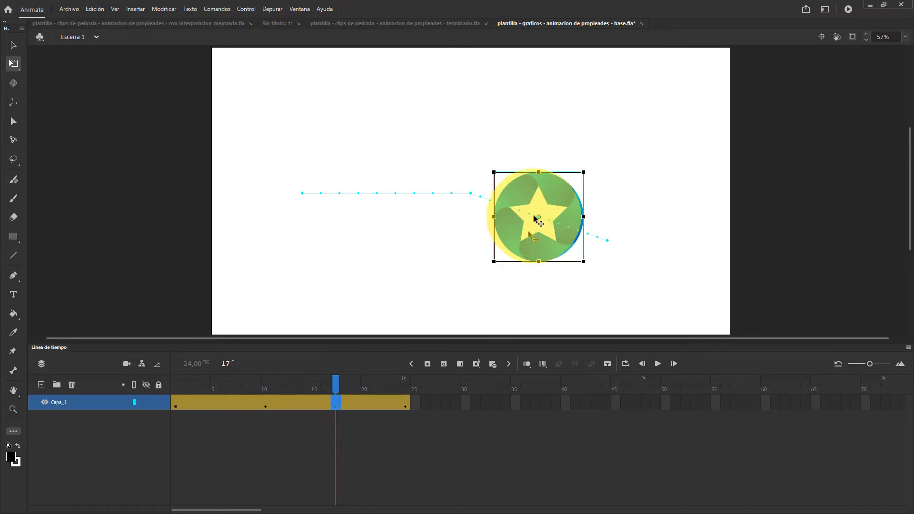
{"action": "left_click_drag", "start_coordinate": [523, 248], "coordinate": [547, 156]}
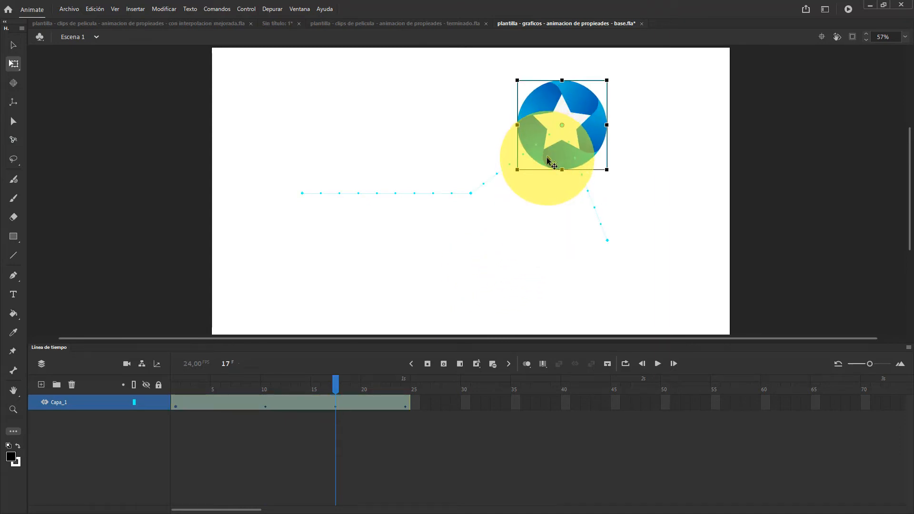
Stretch the star vertically to about 155% at frame 20, and rotate it clockwise at frame 5
{"action": "left_click_drag", "start_coordinate": [336, 383], "coordinate": [365, 384]}
{"action": "left_click_drag", "start_coordinate": [581, 219], "coordinate": [581, 244]}
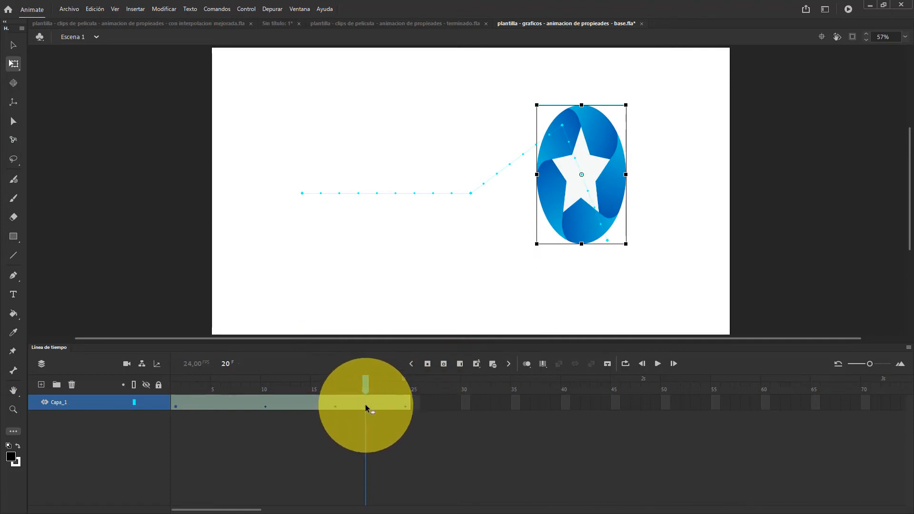
{"action": "left_click", "coordinate": [215, 387]}
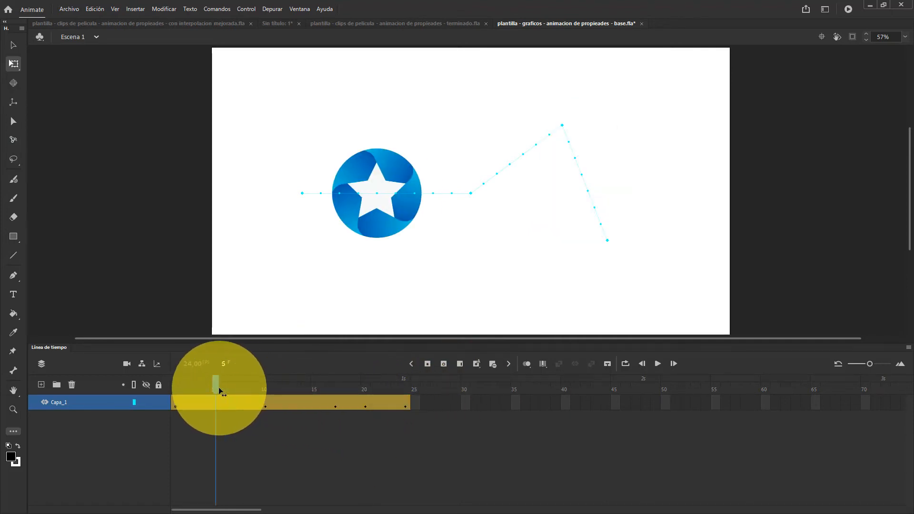
{"action": "left_click_drag", "start_coordinate": [438, 165], "coordinate": [449, 203]}
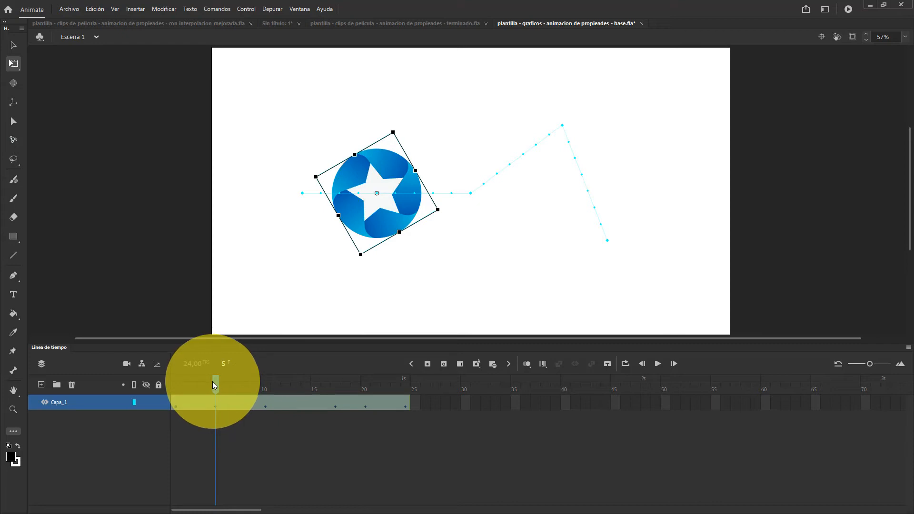
Reset the star's transformation at frame 24 to its original proportions and close the transform settings
{"action": "left_click_drag", "start_coordinate": [213, 381], "coordinate": [405, 404]}
{"action": "left_click", "coordinate": [590, 294]}
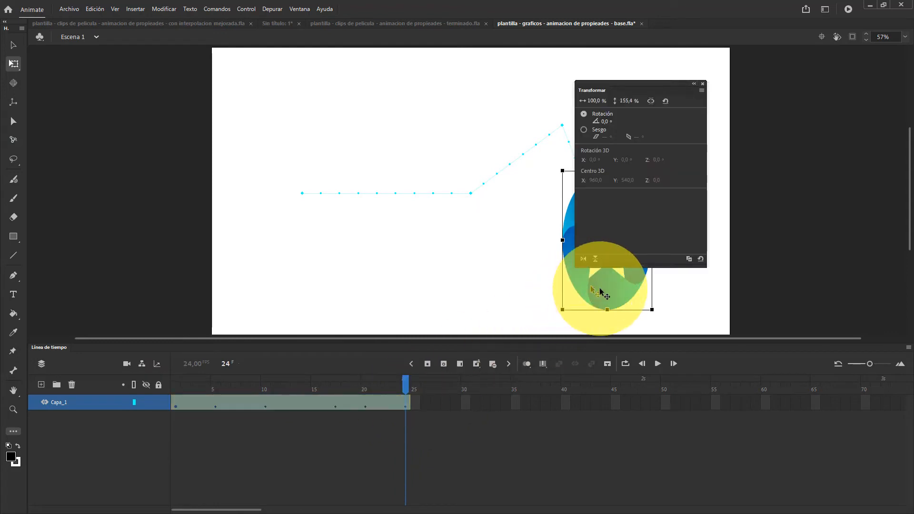
{"action": "left_click", "coordinate": [701, 258]}
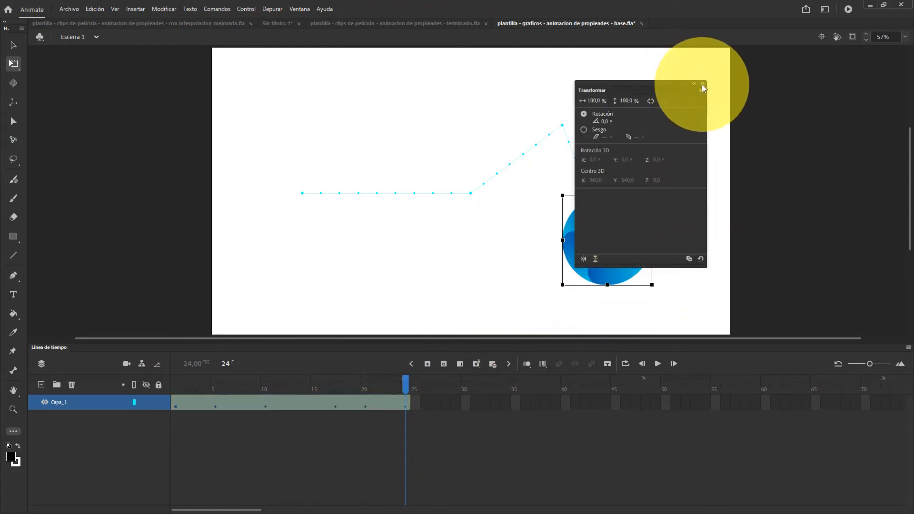
{"action": "left_click", "coordinate": [703, 83]}
Scrub through the position, rotation and scale changes, and clear all the tween's keyframes from frame 4 to frame 24
{"action": "left_click_drag", "start_coordinate": [404, 384], "coordinate": [280, 393]}
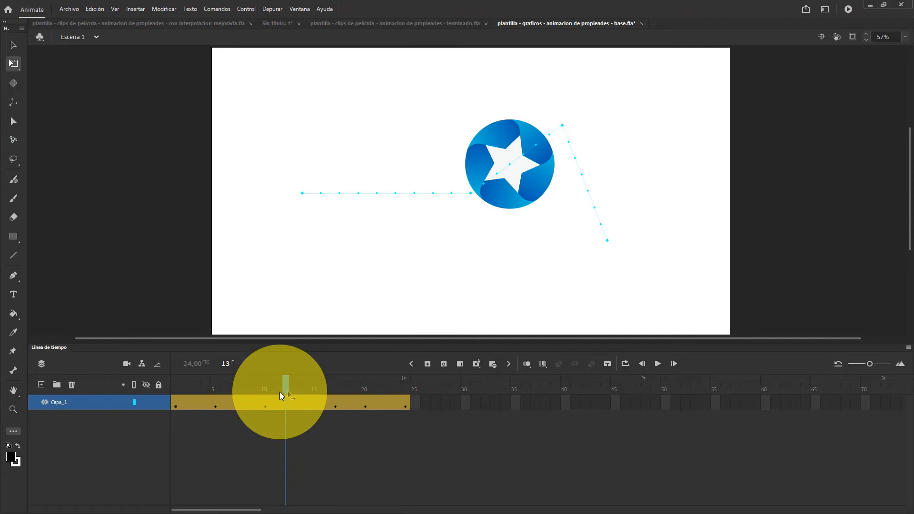
{"action": "left_click", "coordinate": [215, 406]}
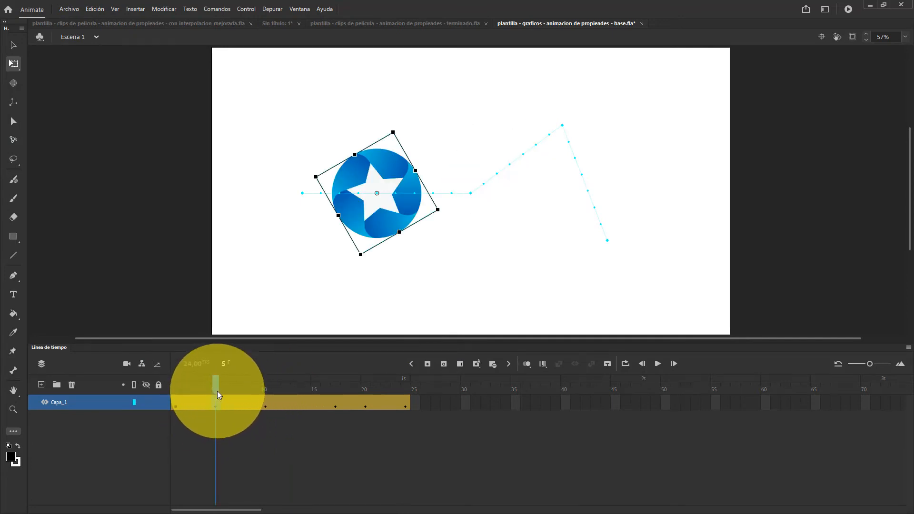
{"action": "left_click_drag", "start_coordinate": [215, 386], "coordinate": [361, 389]}
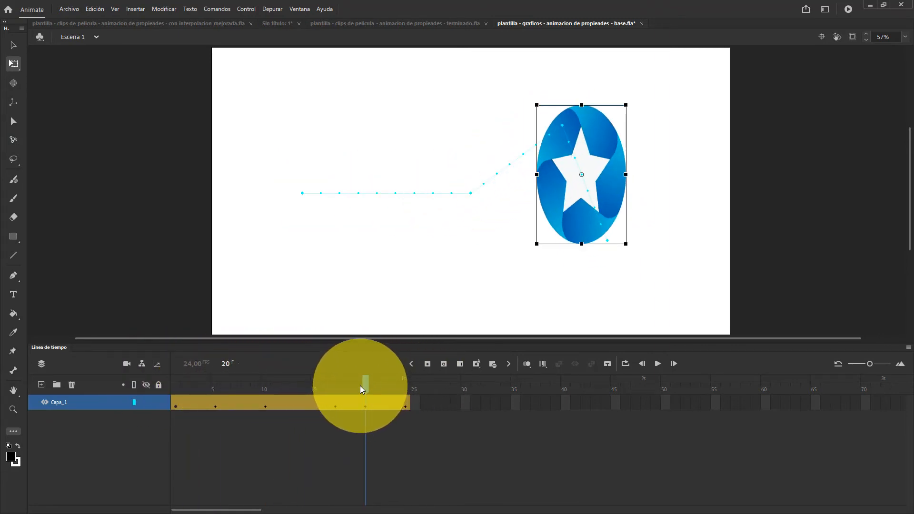
{"action": "left_click", "coordinate": [206, 403]}
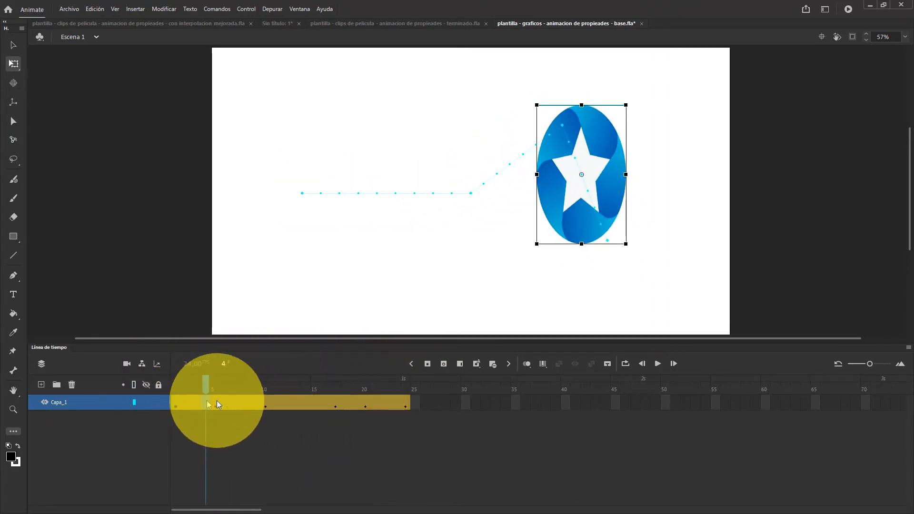
{"action": "left_click_drag", "start_coordinate": [217, 404], "coordinate": [401, 404]}
{"action": "key", "text": "shift+F6"}
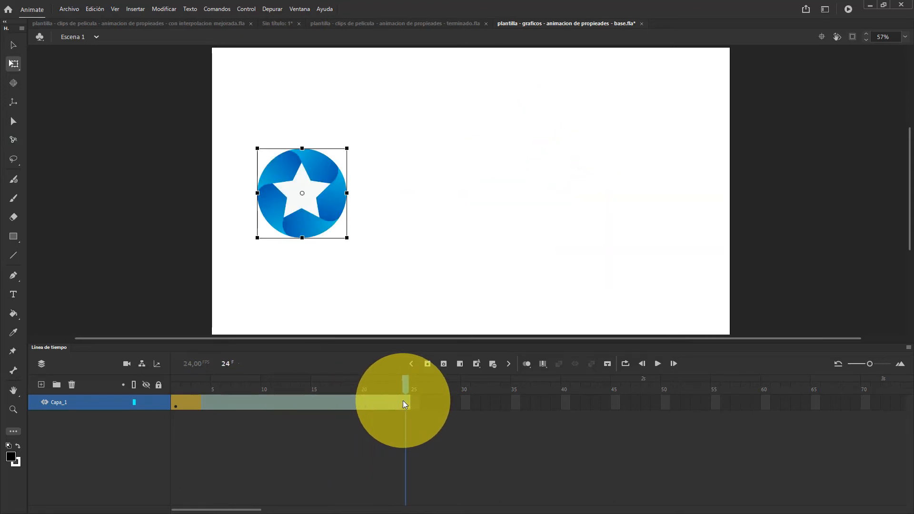
Move the star straight right to the right part of the stage at frame 24 and play the tween
{"action": "left_click_drag", "start_coordinate": [186, 388], "coordinate": [405, 390]}
{"action": "left_click", "coordinate": [327, 215]}
{"action": "left_click_drag", "start_coordinate": [326, 212], "coordinate": [665, 212]}
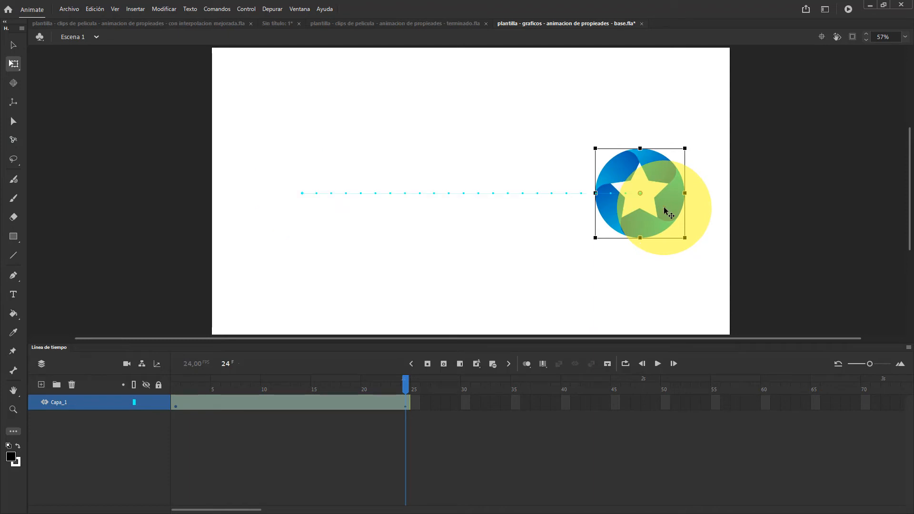
{"action": "key", "text": "Return"}
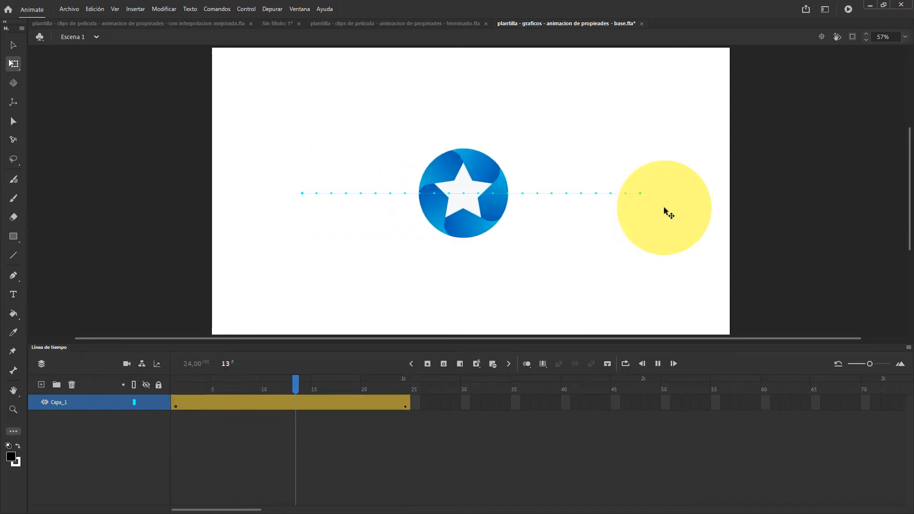
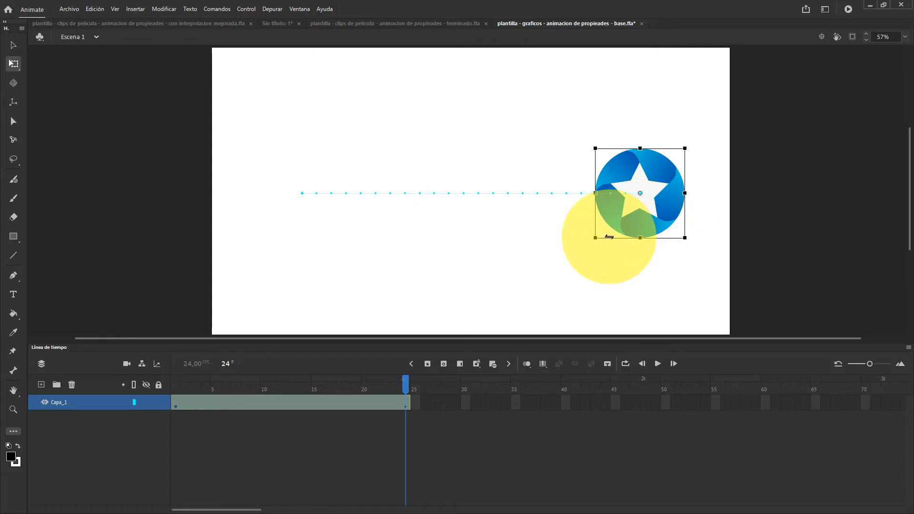
Open the motion tween refinement graph for the star's tween on Capa_1 and enlarge the timeline area
{"action": "left_click", "coordinate": [299, 401]}
{"action": "right_click", "coordinate": [297, 403]}
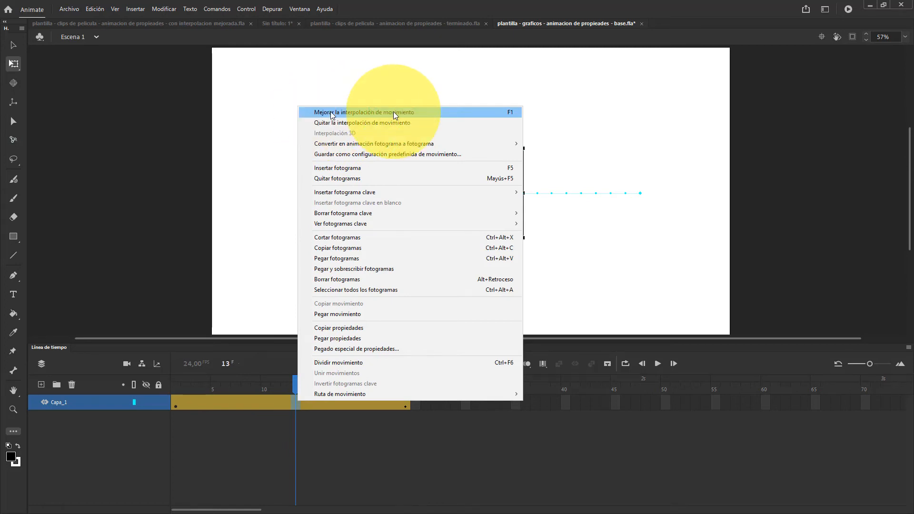
{"action": "left_click", "coordinate": [384, 433]}
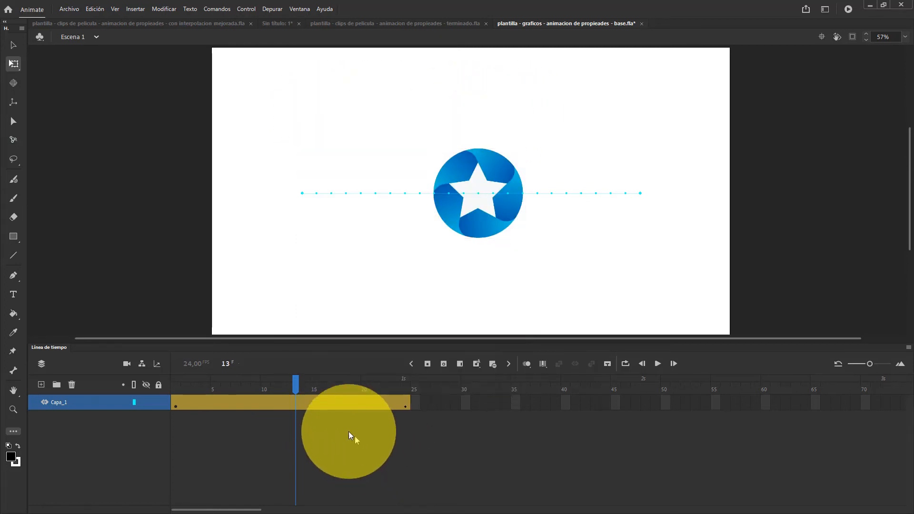
{"action": "left_click", "coordinate": [315, 400]}
{"action": "double_click", "coordinate": [313, 394]}
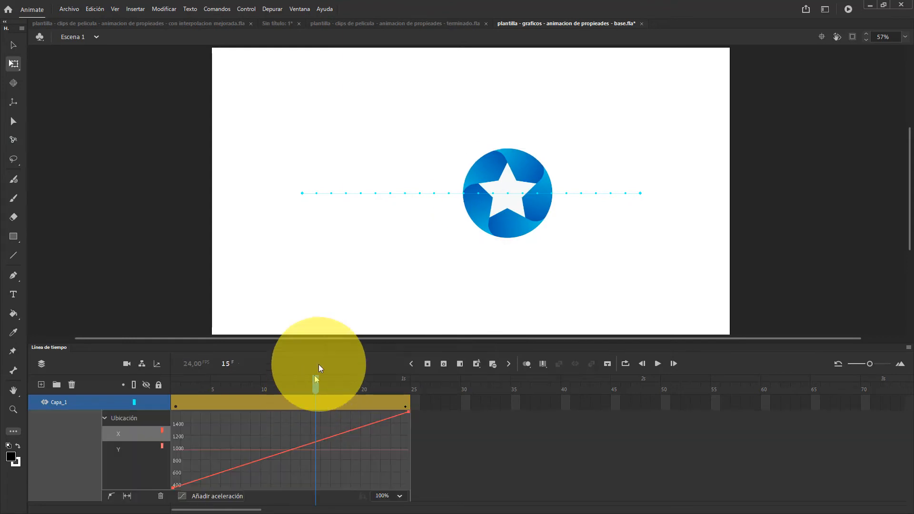
{"action": "left_click_drag", "start_coordinate": [332, 344], "coordinate": [329, 286]}
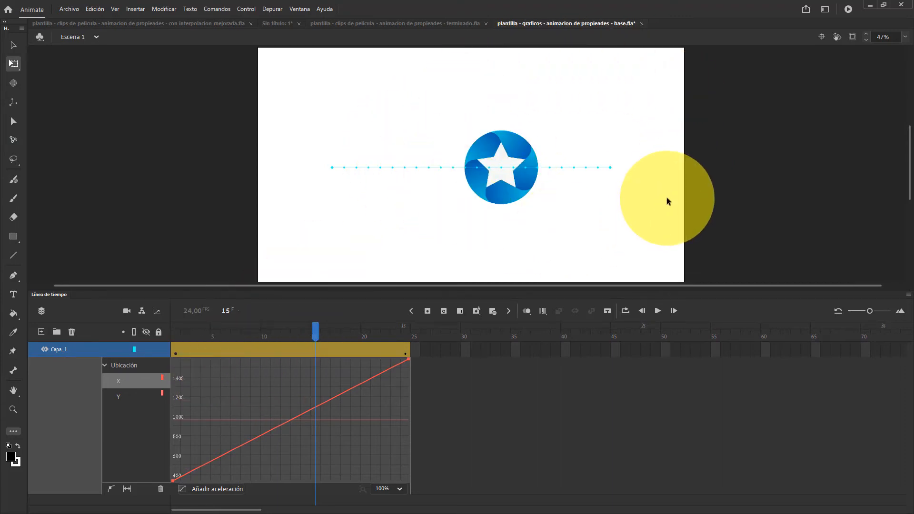
Give the Ubicación property a Personalizada ease shaped as an S-curve, extending the start and end handles horizontally past the graph's middle
{"action": "left_click", "coordinate": [104, 365]}
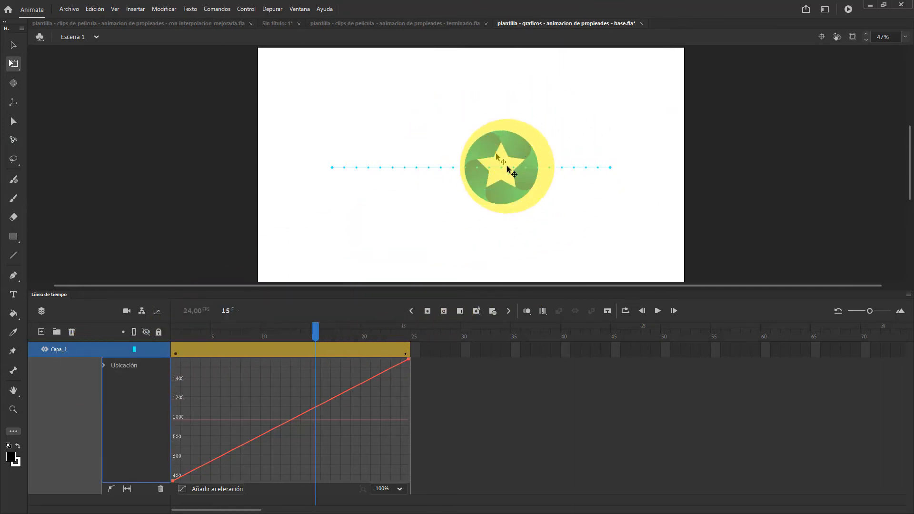
{"action": "left_click", "coordinate": [119, 366]}
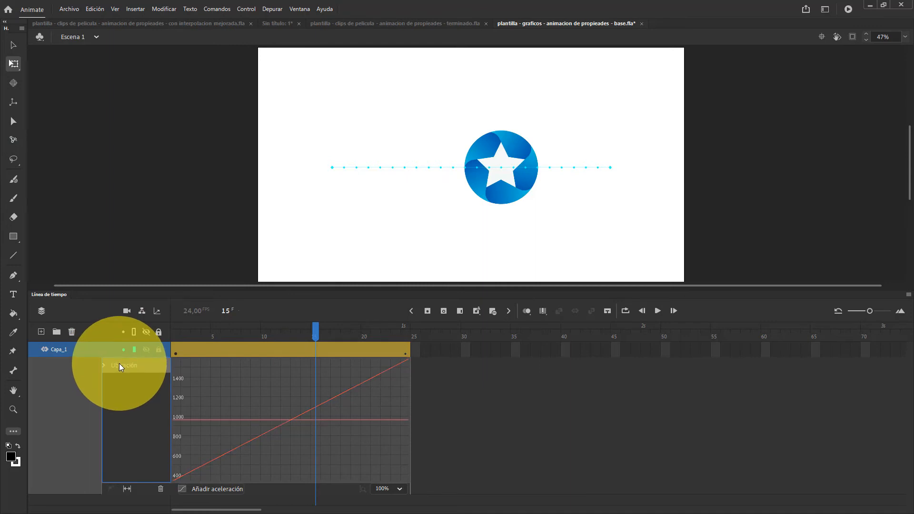
{"action": "left_click", "coordinate": [199, 489]}
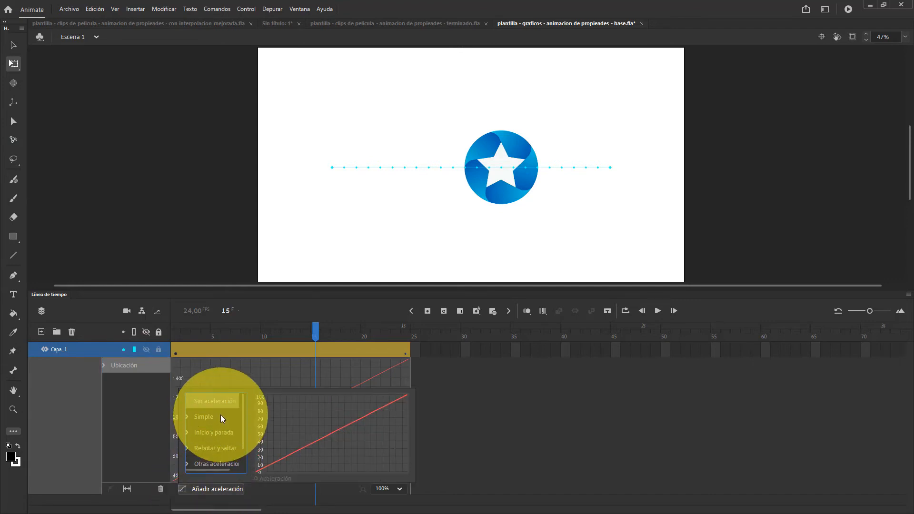
{"action": "scroll", "coordinate": [221, 416], "scroll_direction": "down", "scroll_amount": 1}
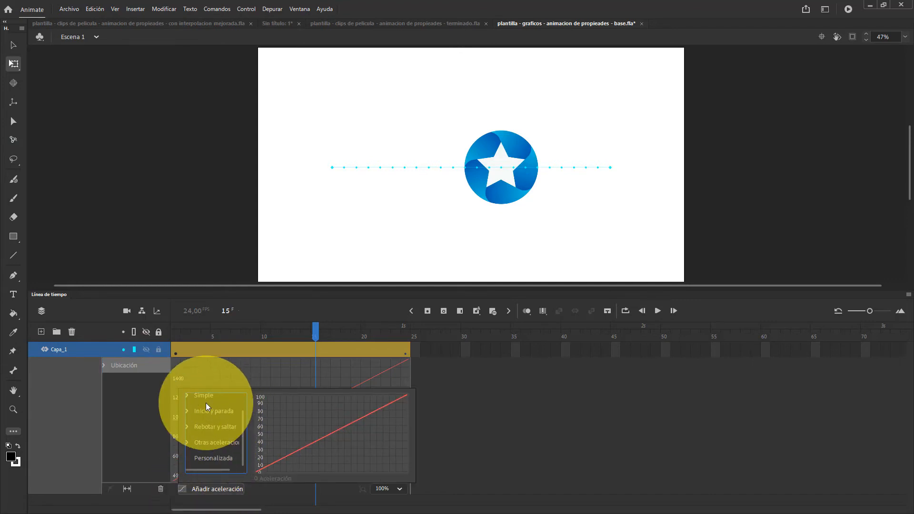
{"action": "left_click", "coordinate": [210, 458]}
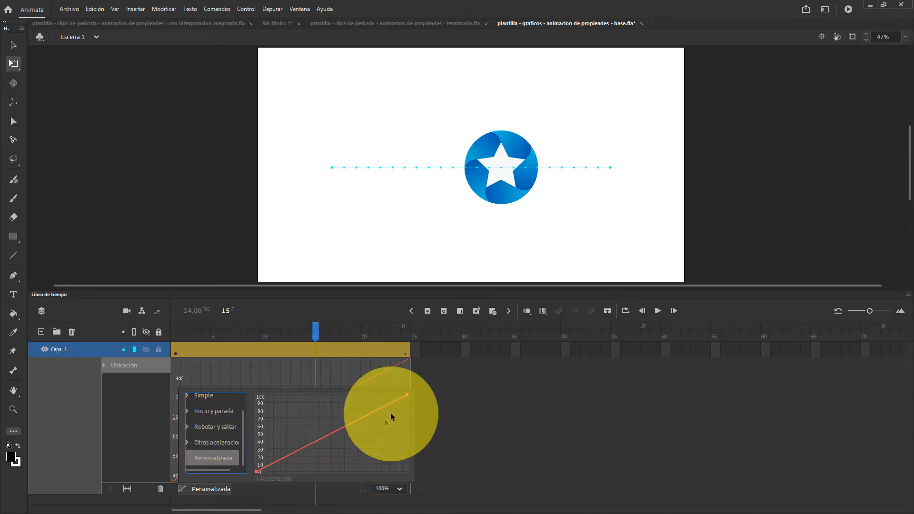
{"action": "left_click", "coordinate": [407, 394]}
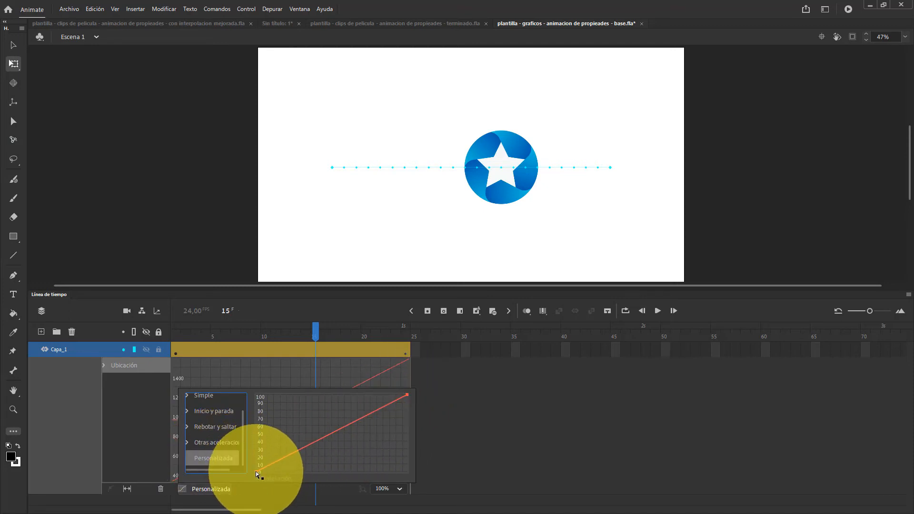
{"action": "left_click_drag", "start_coordinate": [256, 471], "coordinate": [333, 471]}
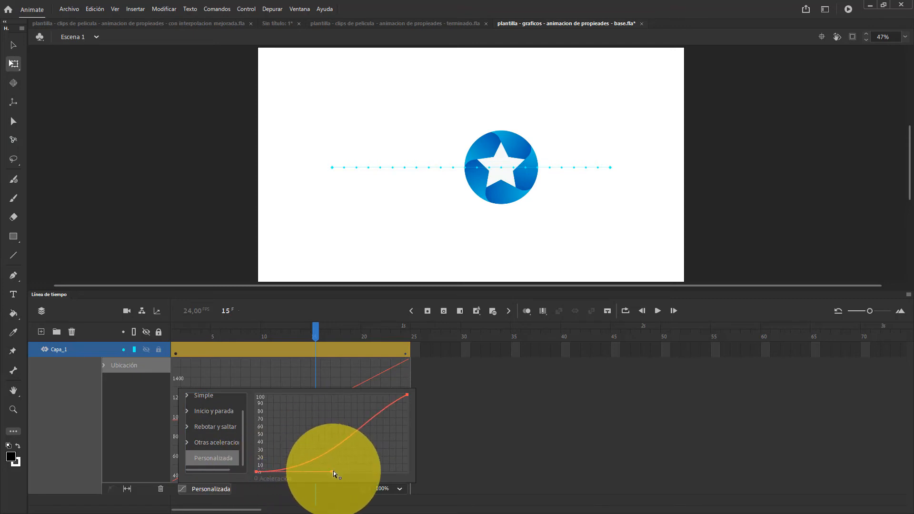
{"action": "left_click_drag", "start_coordinate": [407, 395], "coordinate": [318, 396]}
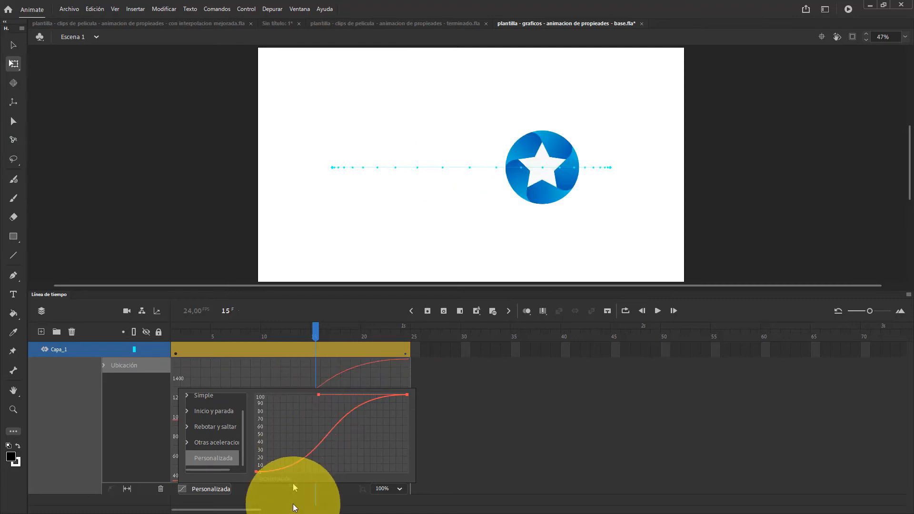
{"action": "left_click", "coordinate": [261, 472]}
{"action": "left_click_drag", "start_coordinate": [339, 472], "coordinate": [359, 472]}
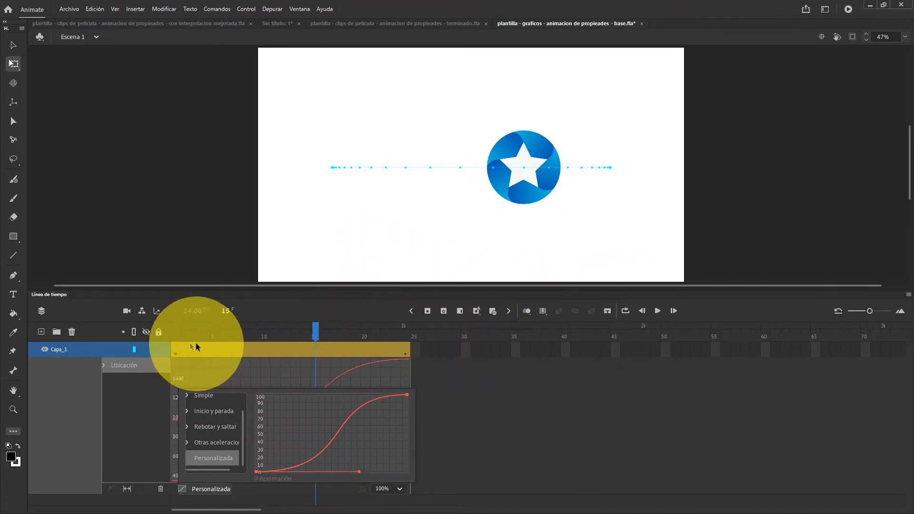
Play the eased star movement from frame 1 several times
{"action": "left_click", "coordinate": [174, 334]}
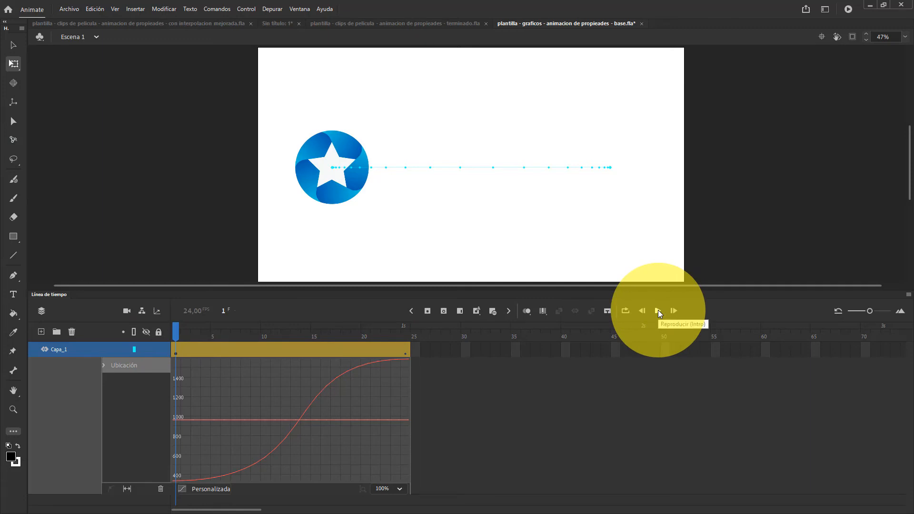
{"action": "left_click", "coordinate": [658, 311]}
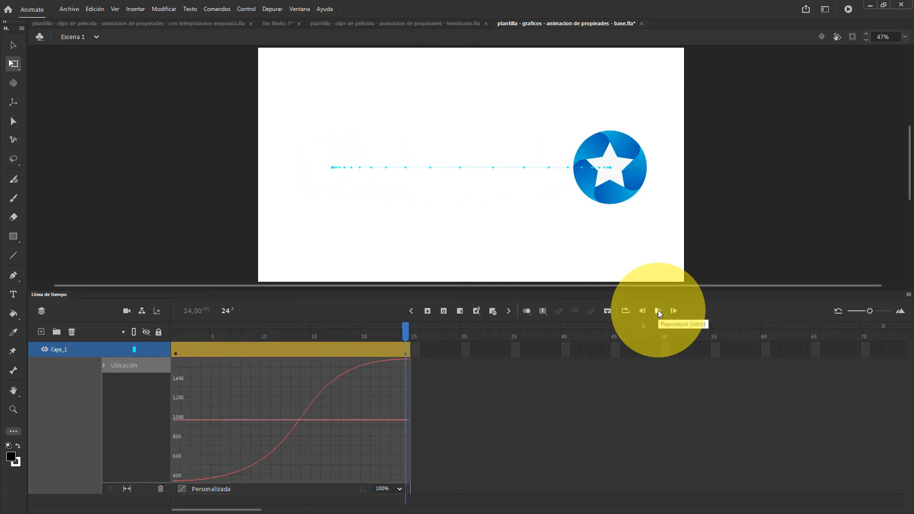
{"action": "left_click", "coordinate": [658, 311]}
{"action": "left_click", "coordinate": [658, 311]}
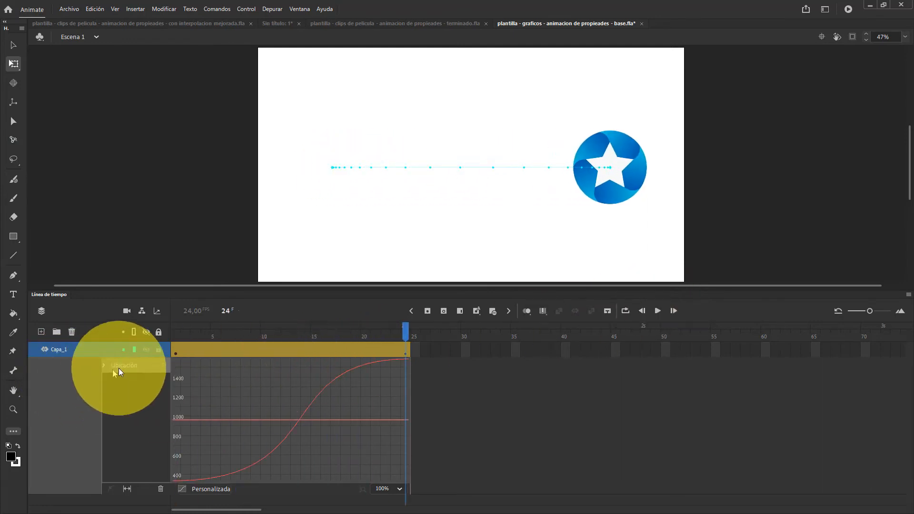
Set the Ubicación easing to Sin aceleración and play the tween to compare the linear movement
{"action": "left_click", "coordinate": [211, 489]}
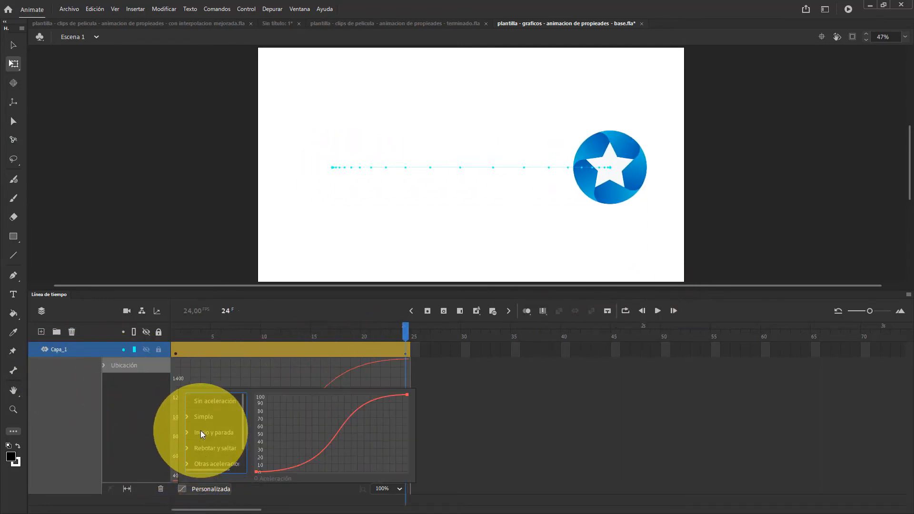
{"action": "left_click", "coordinate": [216, 402]}
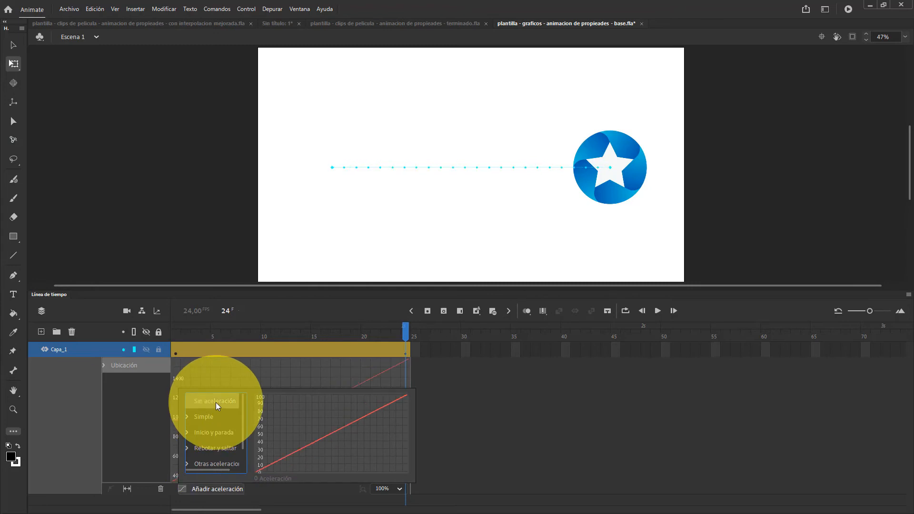
{"action": "left_click", "coordinate": [659, 310]}
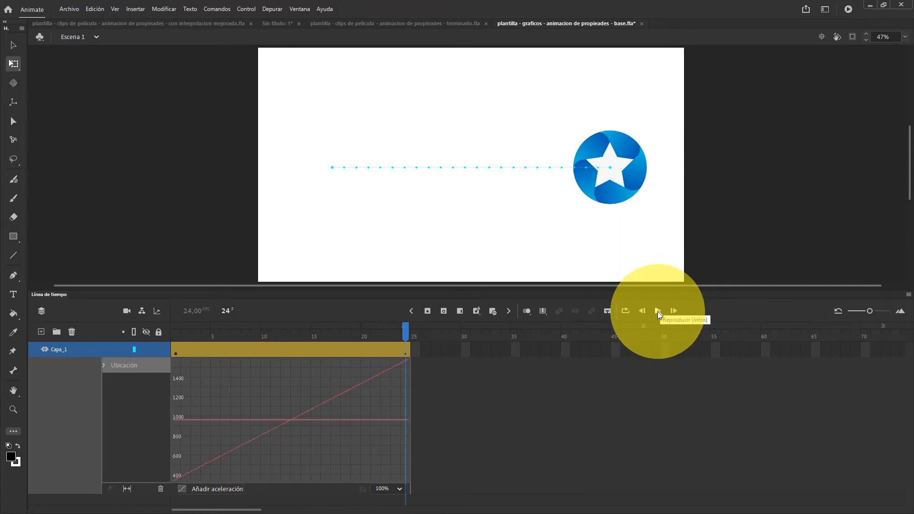
{"action": "left_click", "coordinate": [658, 311]}
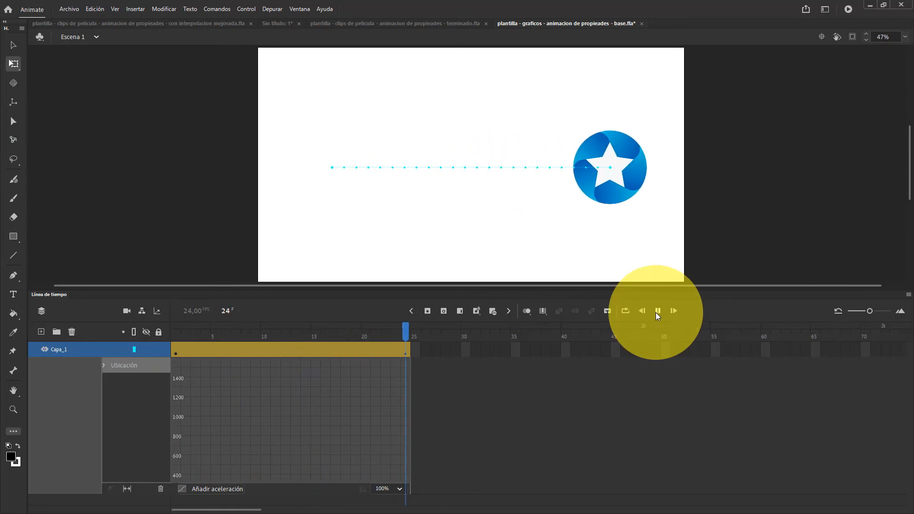
Reapply the Personalizada ease to the Ubicación property
{"action": "left_click", "coordinate": [207, 490]}
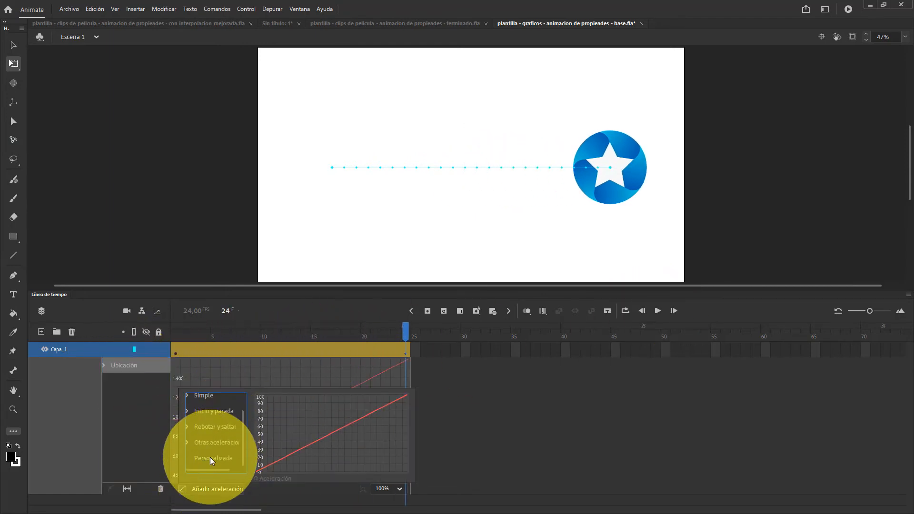
{"action": "left_click", "coordinate": [210, 457]}
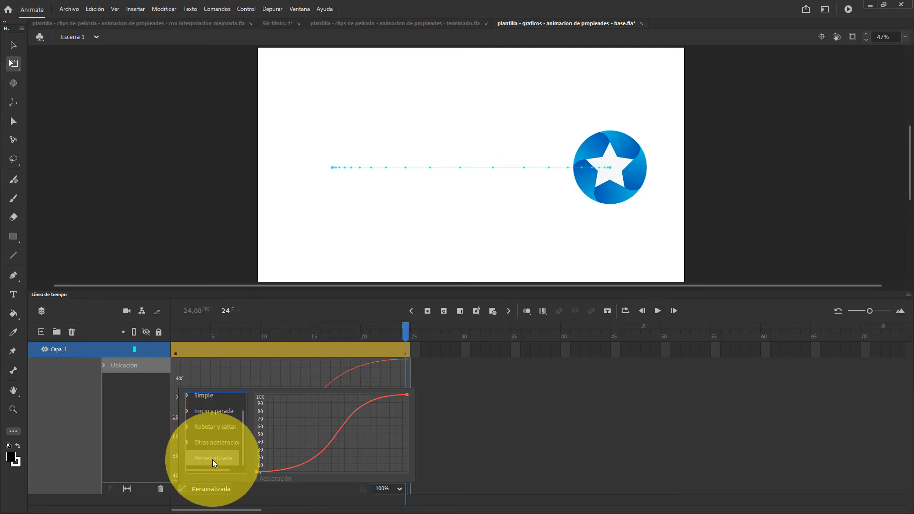
{"action": "left_click", "coordinate": [145, 410]}
Close the tween's refinement graph on Capa_1 and play the star's movement with the custom ease
{"action": "left_click", "coordinate": [234, 350]}
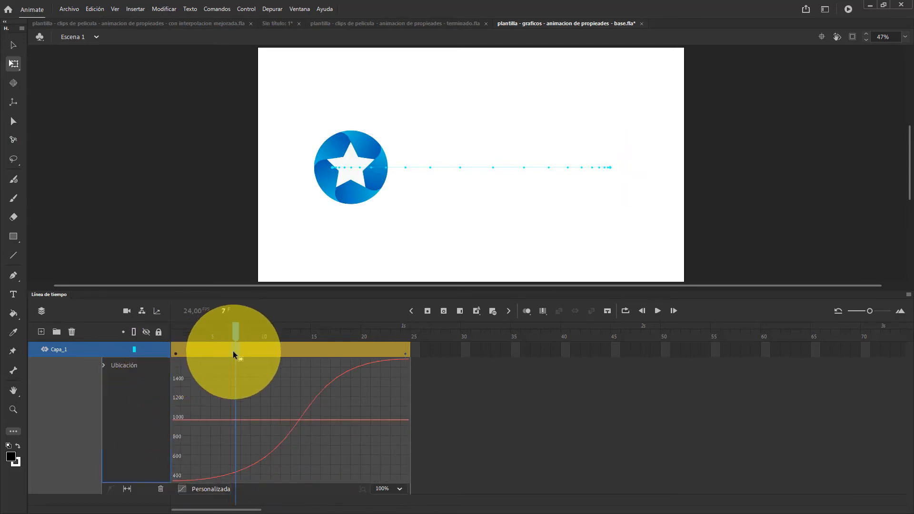
{"action": "double_click", "coordinate": [233, 351]}
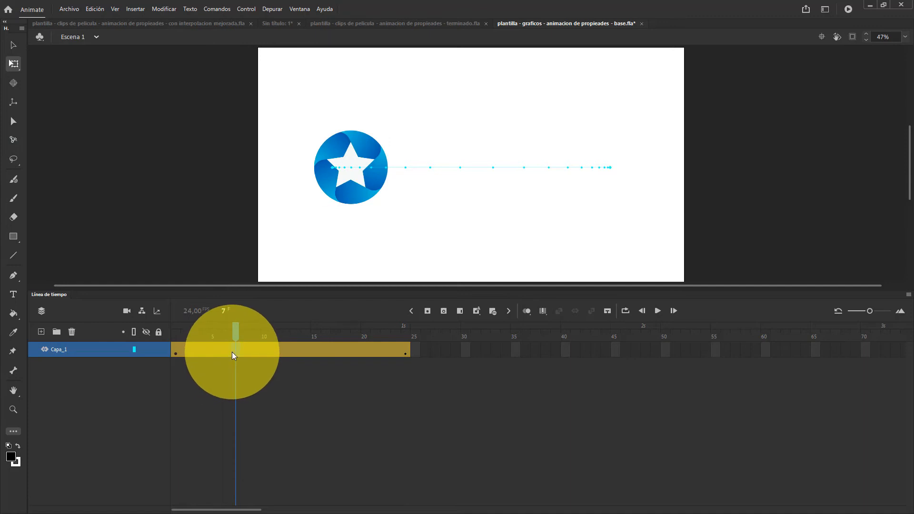
{"action": "double_click", "coordinate": [232, 352]}
{"action": "left_click", "coordinate": [480, 413]}
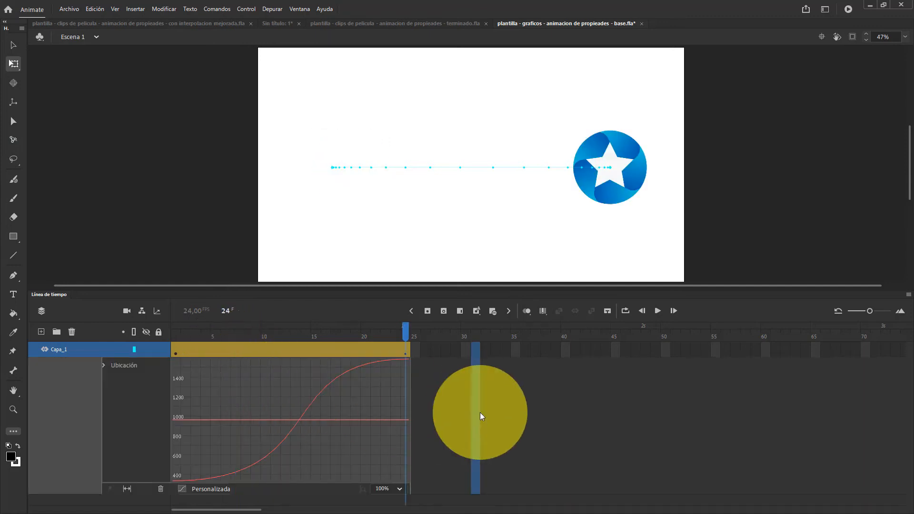
{"action": "left_click", "coordinate": [286, 351]}
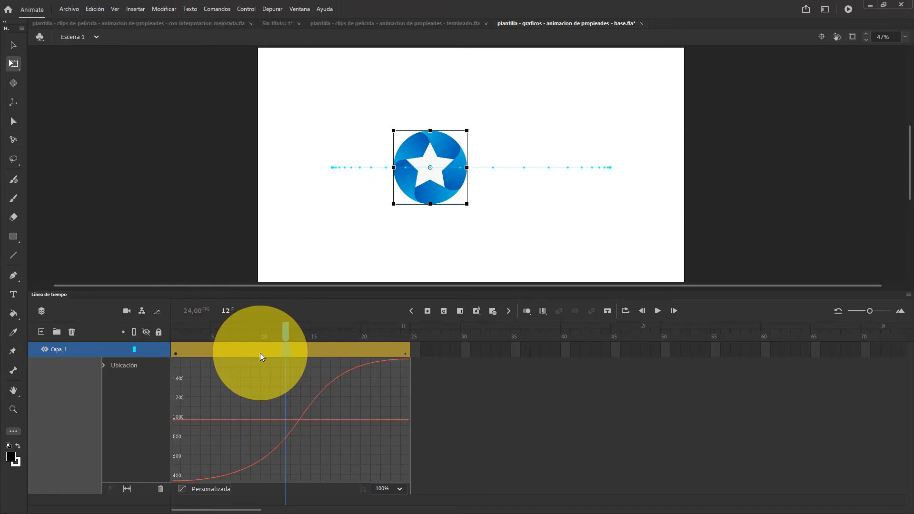
{"action": "double_click", "coordinate": [260, 353]}
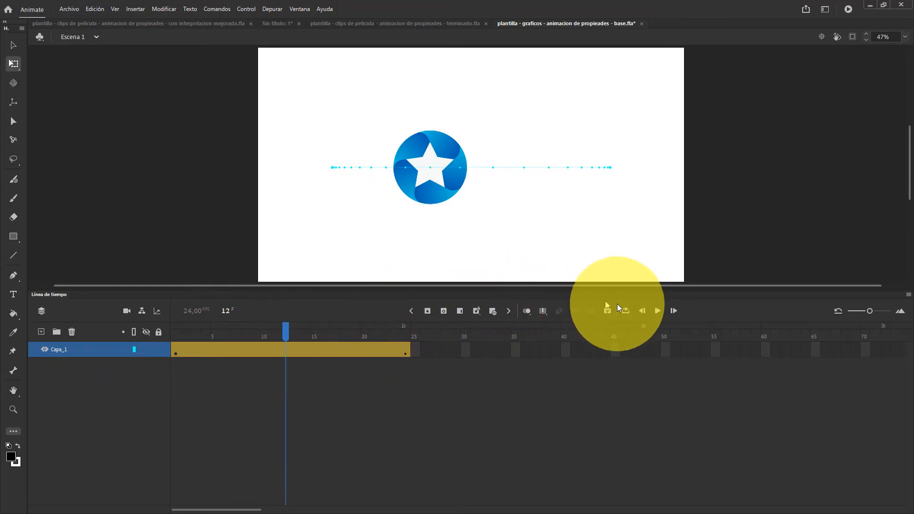
{"action": "left_click", "coordinate": [657, 311]}
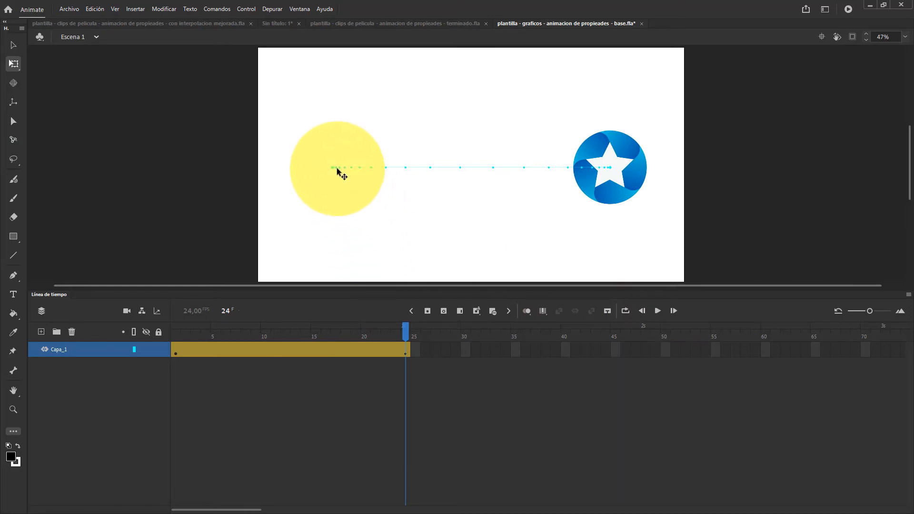
Bend the star's straight motion path into an upward arch with the Convert Anchor Point tool, pulling curve handles from both end points
{"action": "mouse_move", "coordinate": [491, 171]}
{"action": "left_mouse_down"}
{"action": "mouse_move", "coordinate": [605, 164]}
{"action": "mouse_move", "coordinate": [548, 226]}
{"action": "left_mouse_up"}
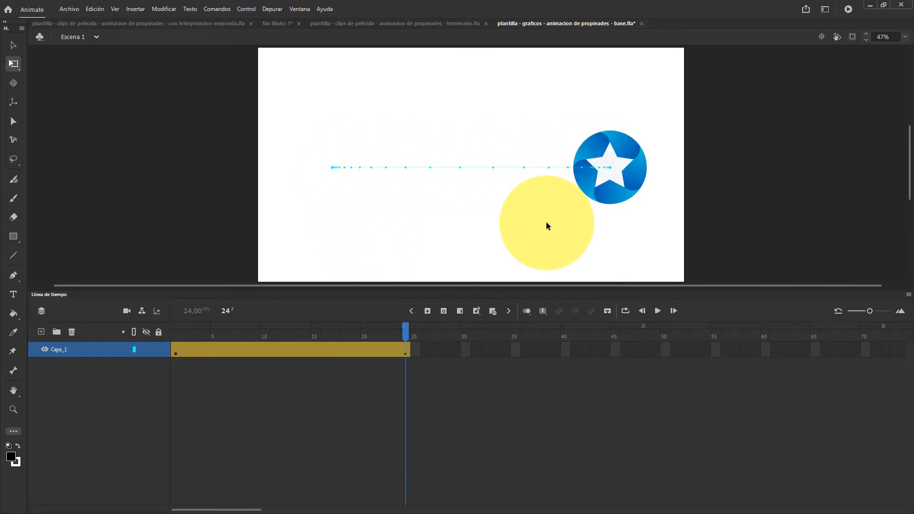
{"action": "left_click", "coordinate": [13, 277]}
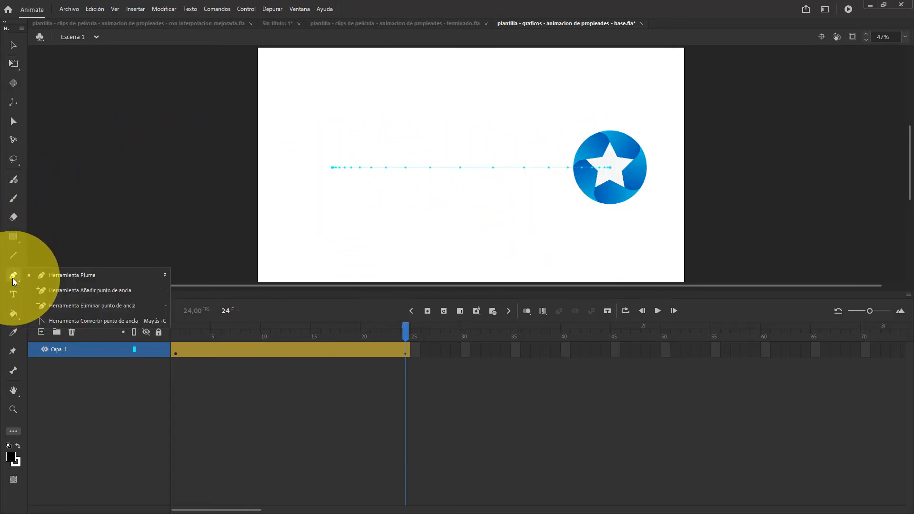
{"action": "left_click", "coordinate": [47, 320]}
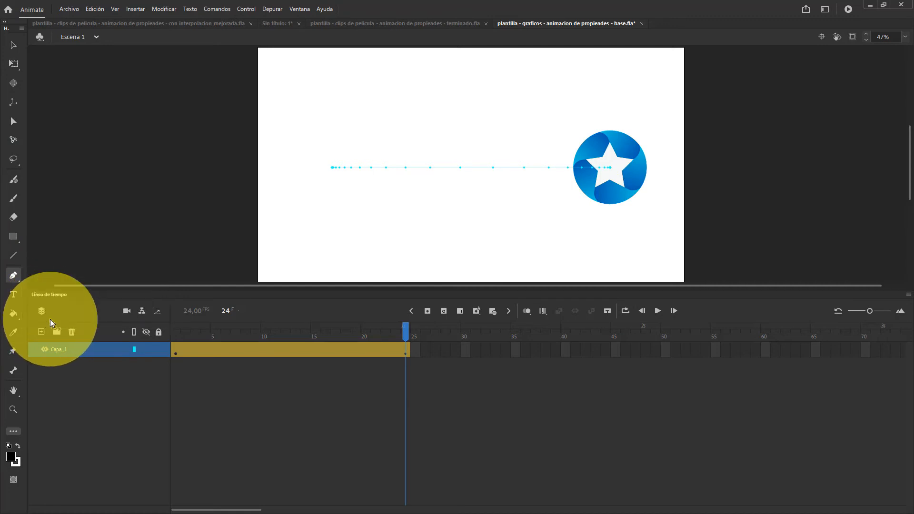
{"action": "left_click_drag", "start_coordinate": [332, 168], "coordinate": [227, 254]}
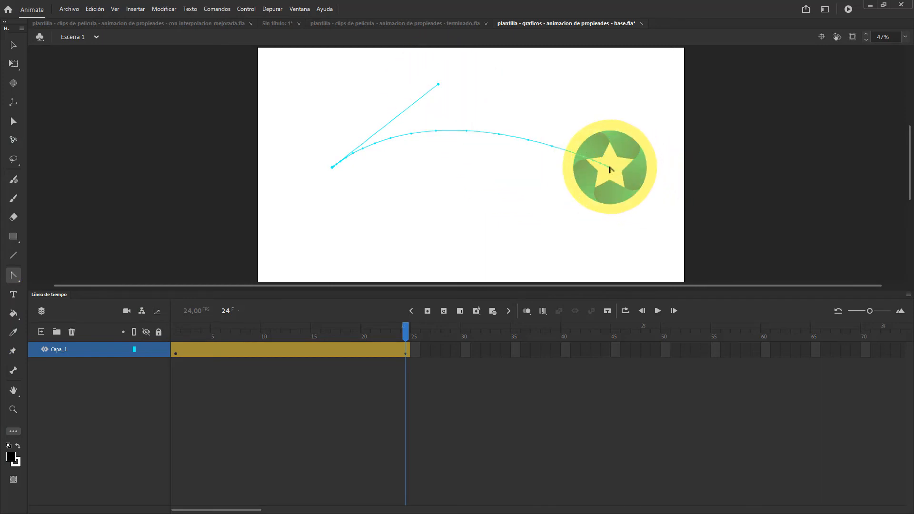
{"action": "left_click_drag", "start_coordinate": [610, 169], "coordinate": [685, 250]}
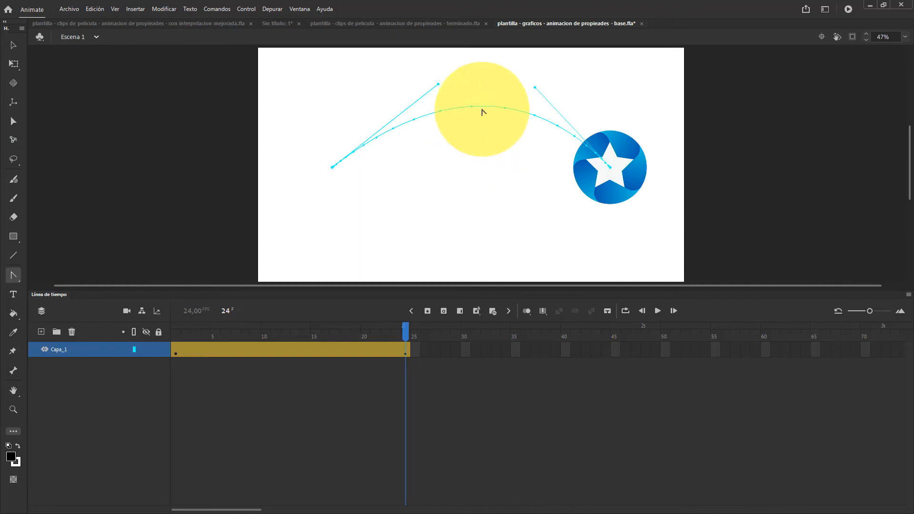
{"action": "mouse_move", "coordinate": [484, 109]}
{"action": "left_mouse_down"}
{"action": "mouse_move", "coordinate": [486, 143]}
{"action": "mouse_move", "coordinate": [316, 163]}
{"action": "mouse_move", "coordinate": [332, 169]}
{"action": "mouse_move", "coordinate": [387, 96]}
{"action": "mouse_move", "coordinate": [388, 227]}
{"action": "mouse_move", "coordinate": [265, 249]}
{"action": "mouse_move", "coordinate": [355, 171]}
{"action": "mouse_move", "coordinate": [353, 147]}
{"action": "mouse_move", "coordinate": [624, 150]}
{"action": "mouse_move", "coordinate": [633, 168]}
{"action": "left_mouse_up"}
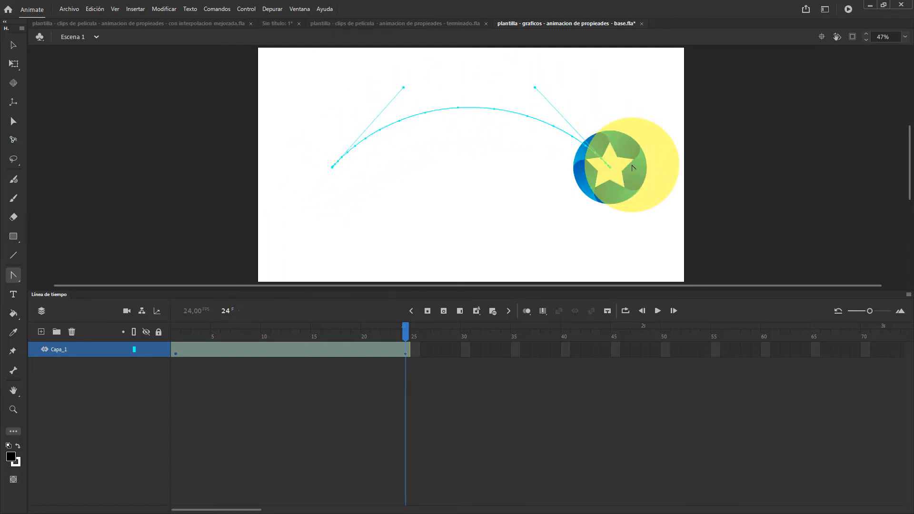
{"action": "left_click_drag", "start_coordinate": [634, 168], "coordinate": [564, 224]}
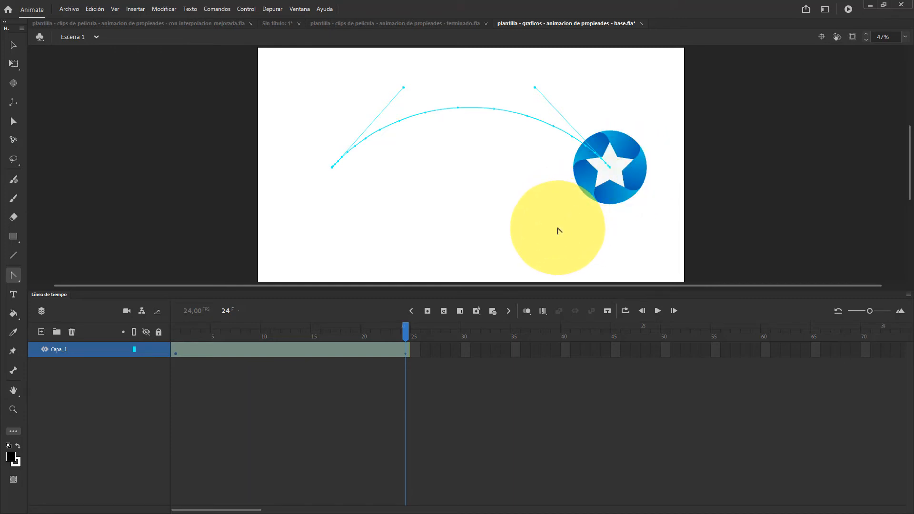
Bend the star's motion path into a downward arc by pulling the curve handles of both end points below the path
{"action": "mouse_move", "coordinate": [559, 230]}
{"action": "left_mouse_down"}
{"action": "mouse_move", "coordinate": [363, 218]}
{"action": "mouse_move", "coordinate": [338, 168]}
{"action": "mouse_move", "coordinate": [672, 170]}
{"action": "mouse_move", "coordinate": [614, 173]}
{"action": "mouse_move", "coordinate": [578, 129]}
{"action": "mouse_move", "coordinate": [414, 102]}
{"action": "mouse_move", "coordinate": [381, 125]}
{"action": "left_mouse_up"}
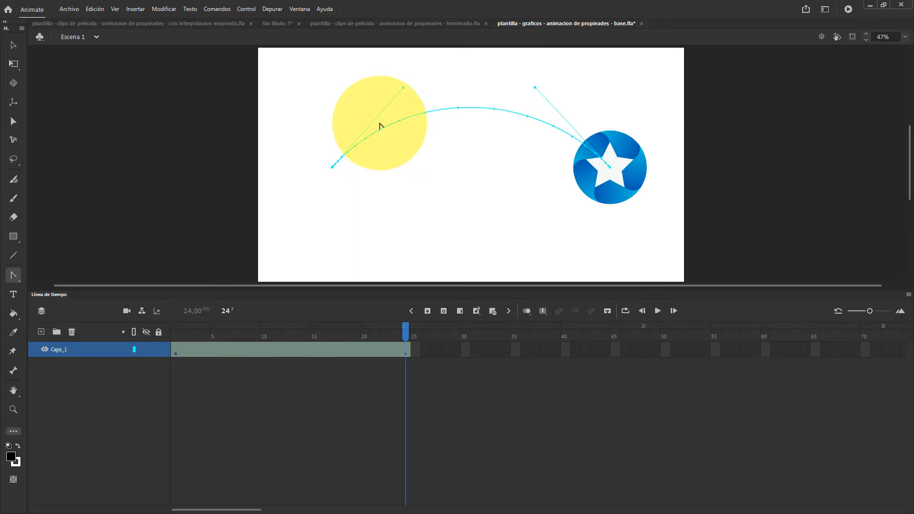
{"action": "left_click_drag", "start_coordinate": [380, 126], "coordinate": [430, 238]}
{"action": "left_click_drag", "start_coordinate": [537, 90], "coordinate": [512, 238]}
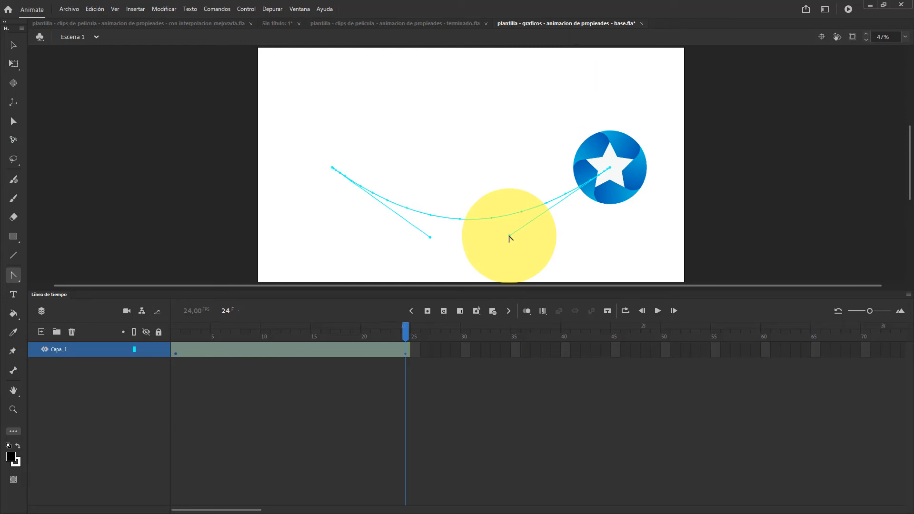
Reshape the motion path so it hooks upward at its start and dips below the line before the end point
{"action": "left_click_drag", "start_coordinate": [510, 237], "coordinate": [494, 80]}
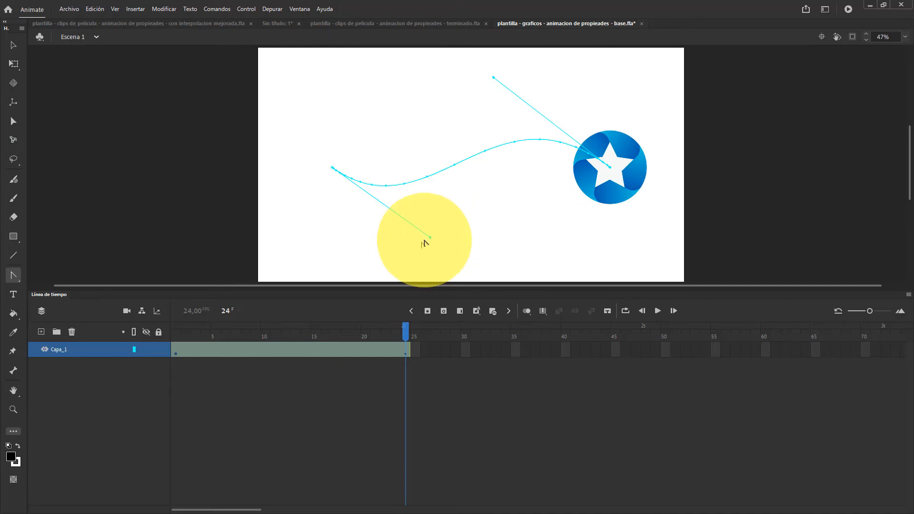
{"action": "left_click_drag", "start_coordinate": [430, 240], "coordinate": [269, 76]}
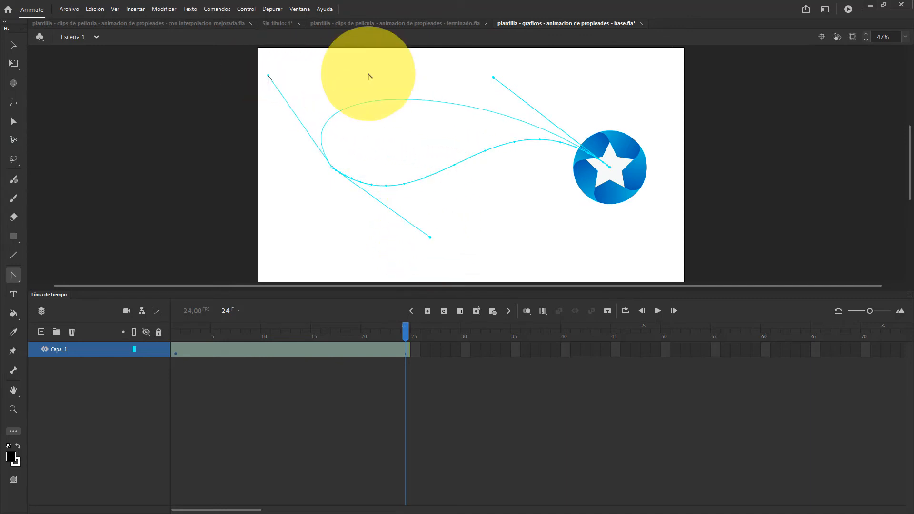
{"action": "left_click_drag", "start_coordinate": [494, 80], "coordinate": [506, 256]}
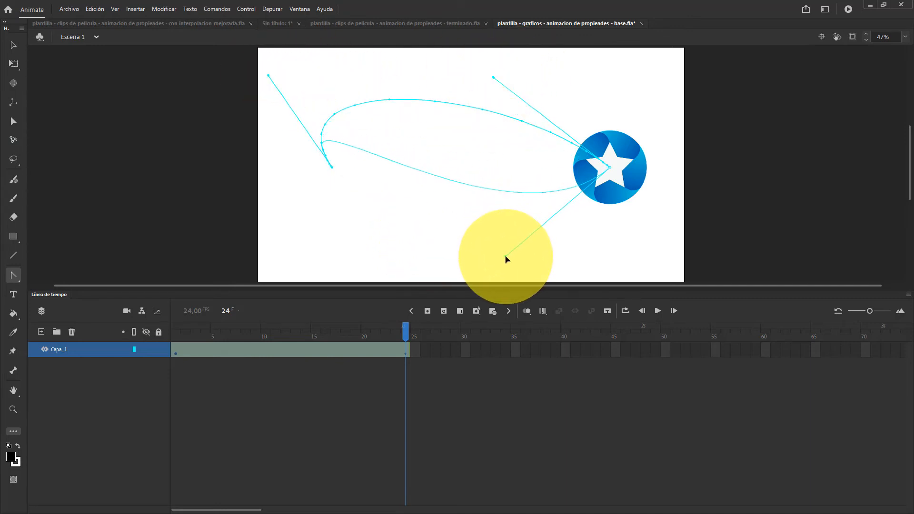
{"action": "left_click_drag", "start_coordinate": [268, 76], "coordinate": [277, 48]}
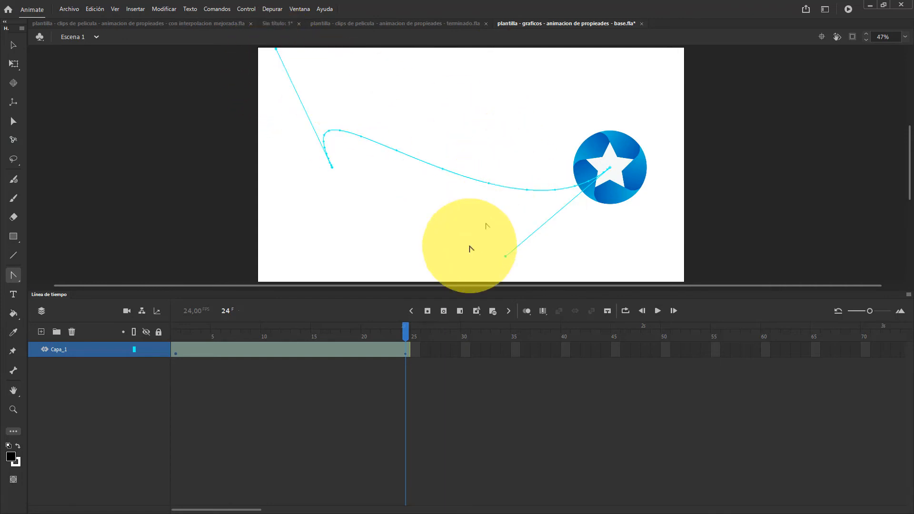
Play the tween several times to review the star's movement along the reshaped path
{"action": "left_click", "coordinate": [658, 312]}
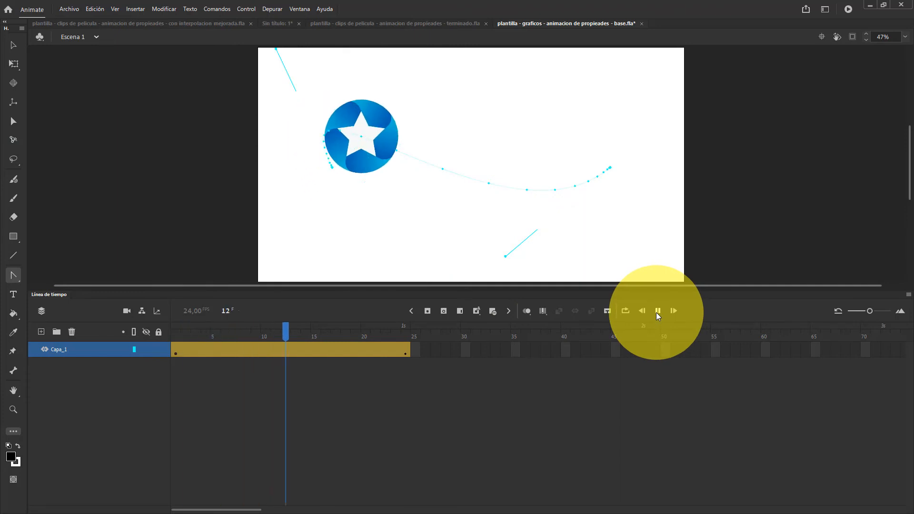
{"action": "left_click", "coordinate": [659, 312]}
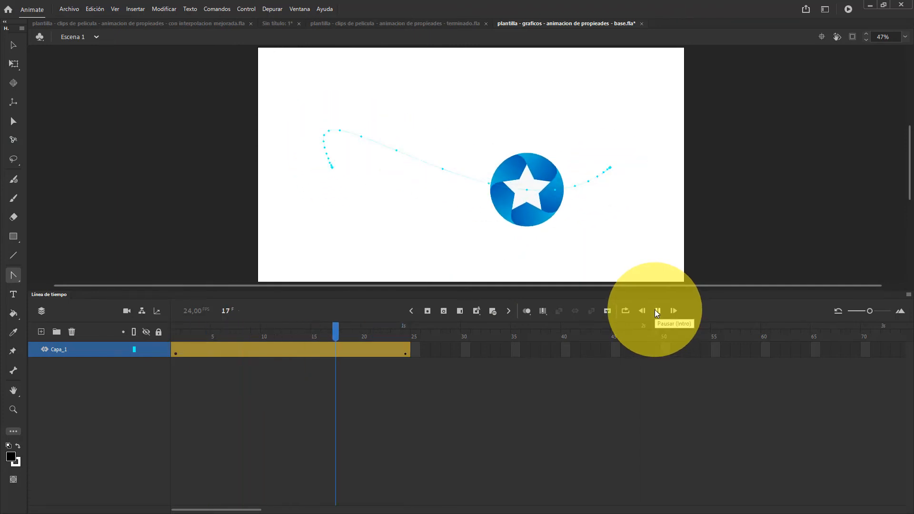
{"action": "left_click", "coordinate": [658, 312]}
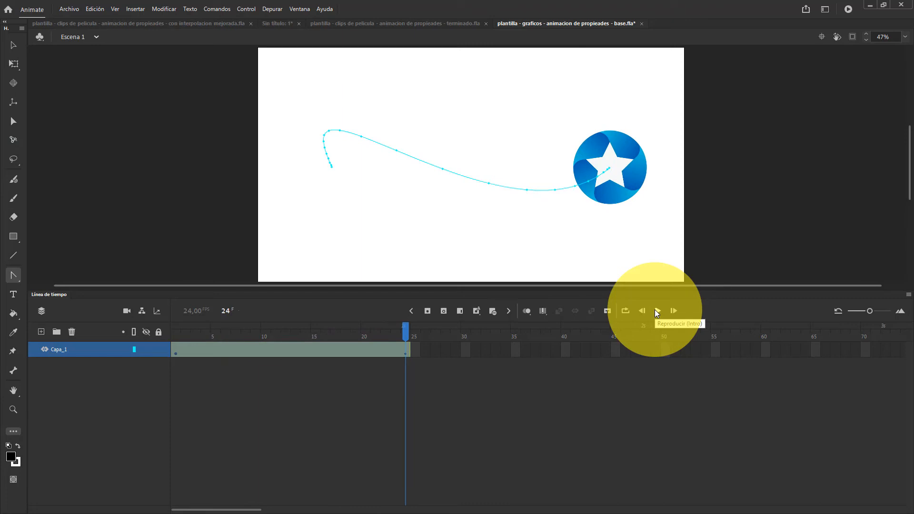
{"action": "left_click", "coordinate": [658, 312]}
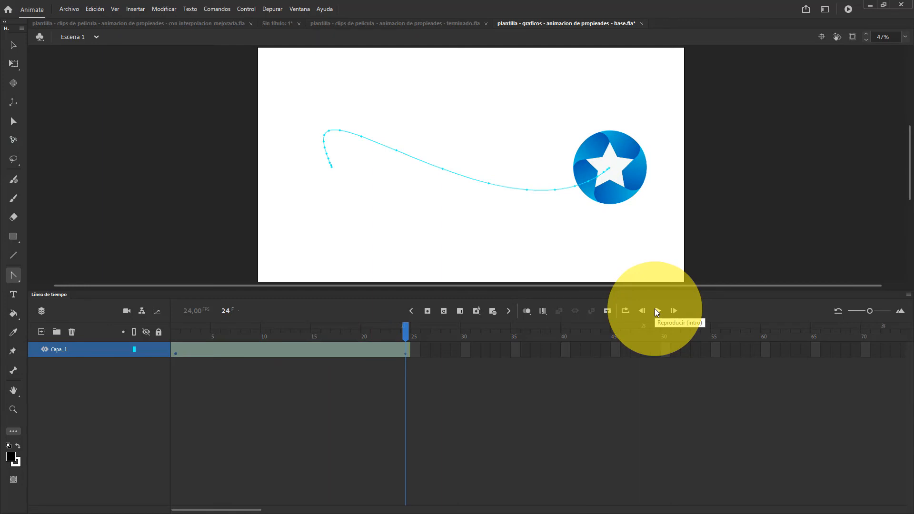
Rotate the star about 96° at frame 24 with the Free Transform tool
{"action": "left_click_drag", "start_coordinate": [407, 328], "coordinate": [405, 336]}
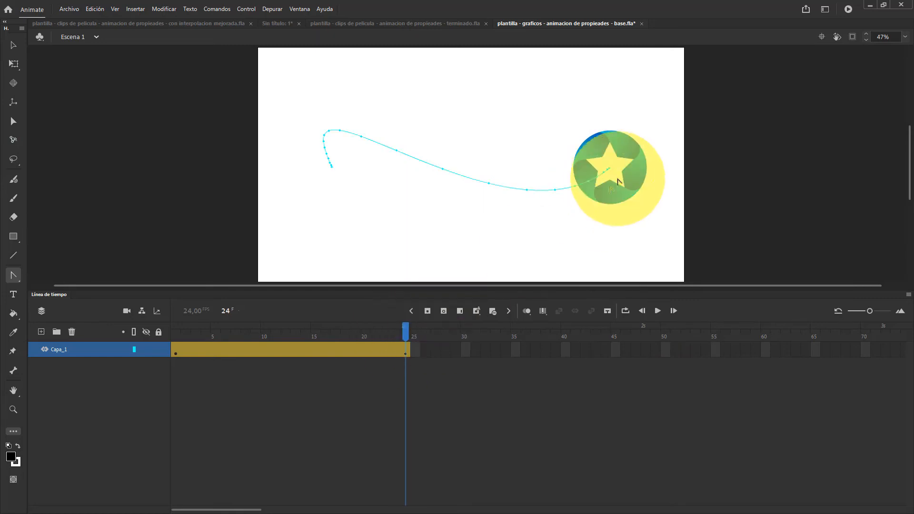
{"action": "left_click_drag", "start_coordinate": [618, 181], "coordinate": [666, 230]}
{"action": "key", "text": "q"}
{"action": "mouse_move", "coordinate": [407, 328]}
{"action": "left_mouse_down"}
{"action": "mouse_move", "coordinate": [372, 335]}
{"action": "mouse_move", "coordinate": [212, 328]}
{"action": "mouse_move", "coordinate": [316, 342]}
{"action": "mouse_move", "coordinate": [396, 341]}
{"action": "mouse_move", "coordinate": [202, 312]}
{"action": "mouse_move", "coordinate": [288, 334]}
{"action": "mouse_move", "coordinate": [420, 345]}
{"action": "mouse_move", "coordinate": [230, 322]}
{"action": "mouse_move", "coordinate": [212, 323]}
{"action": "mouse_move", "coordinate": [413, 353]}
{"action": "mouse_move", "coordinate": [213, 338]}
{"action": "mouse_move", "coordinate": [410, 341]}
{"action": "left_mouse_up"}
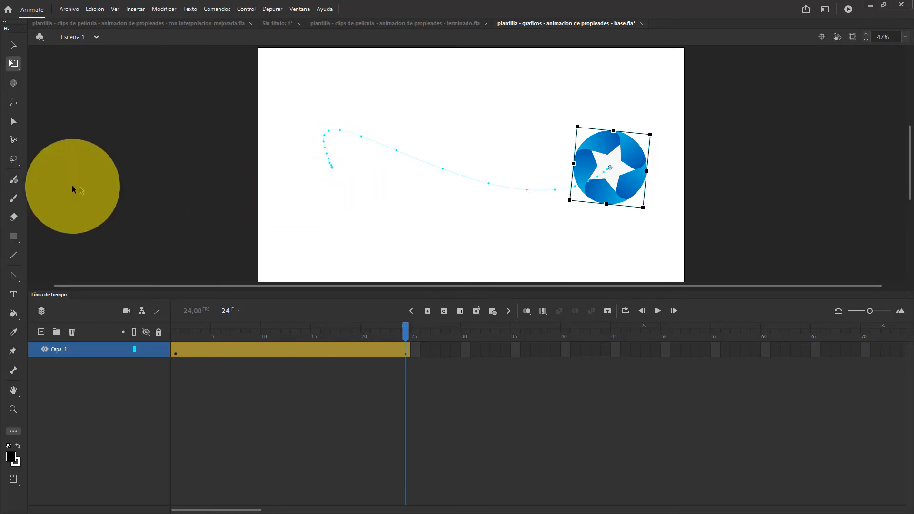
Straighten the star's motion path by converting both of its end points back to corner points with the Convert Anchor Point tool
{"action": "left_click", "coordinate": [19, 273]}
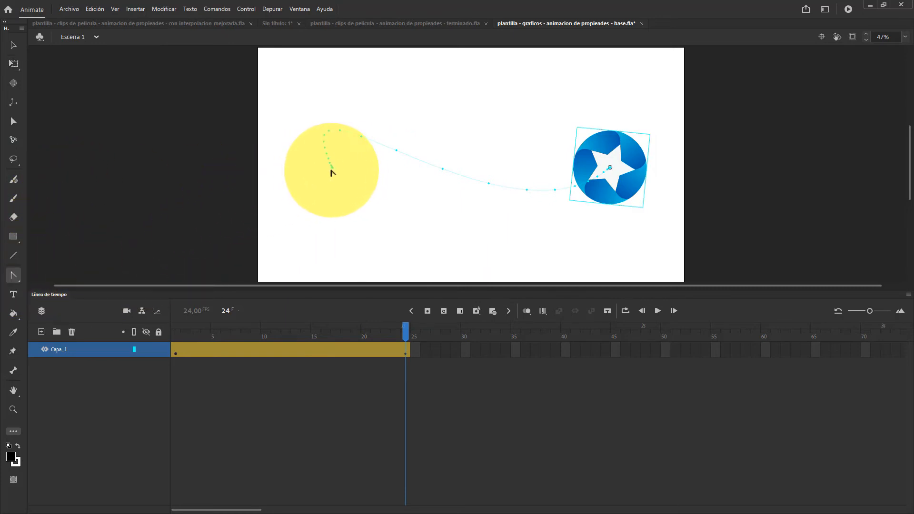
{"action": "mouse_move", "coordinate": [334, 173]}
{"action": "left_mouse_down"}
{"action": "mouse_move", "coordinate": [516, 191]}
{"action": "mouse_move", "coordinate": [607, 166]}
{"action": "mouse_move", "coordinate": [572, 228]}
{"action": "mouse_move", "coordinate": [590, 137]}
{"action": "left_mouse_up"}
{"action": "key", "text": "v"}
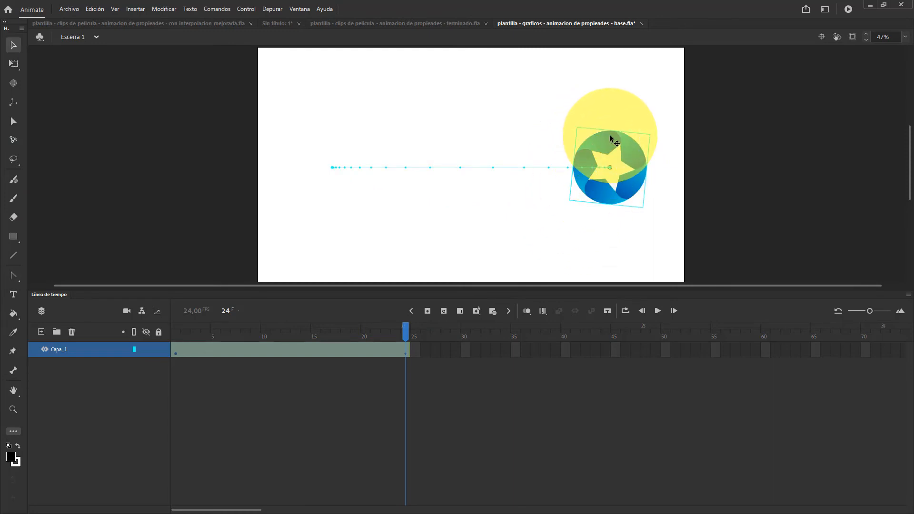
Remove the star's transformation at frame 24 with Quitar transformación, and move the Transformar panel clear of the star
{"action": "key", "text": "ctrl+t"}
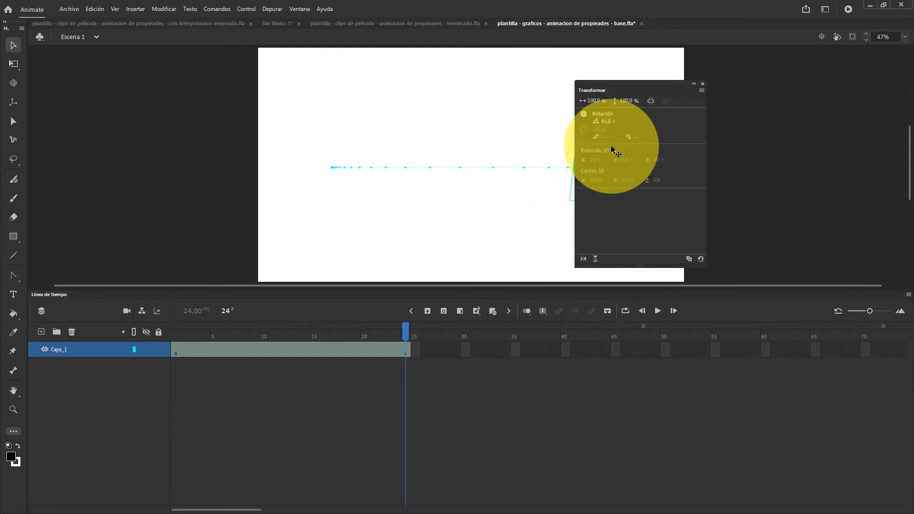
{"action": "left_click", "coordinate": [702, 259]}
{"action": "left_click_drag", "start_coordinate": [705, 85], "coordinate": [826, 85]}
Rotate the star about 50° with Free Transform, remove that transformation, and close the Transformar panel
{"action": "key", "text": "q"}
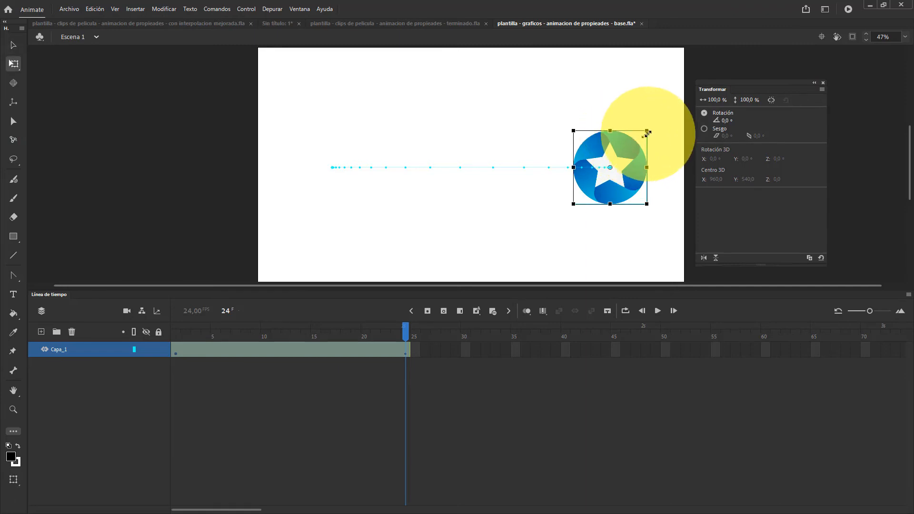
{"action": "left_click_drag", "start_coordinate": [652, 131], "coordinate": [678, 175]}
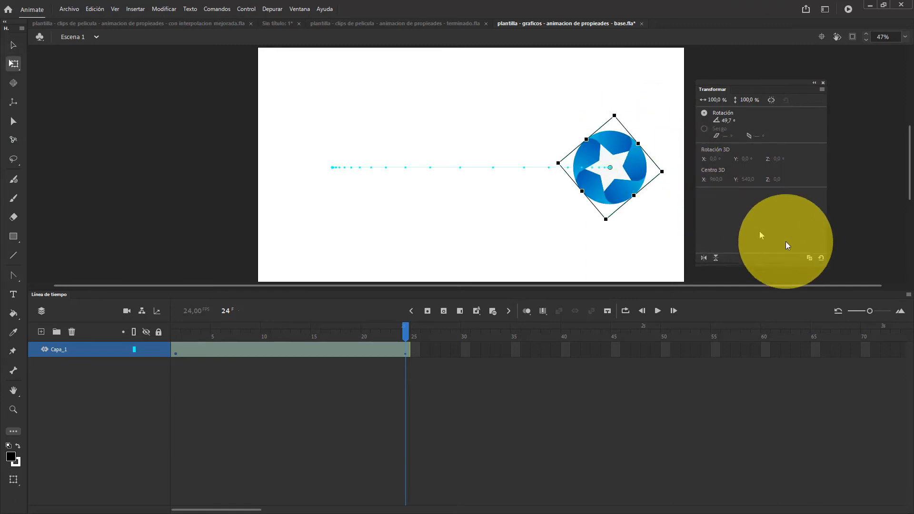
{"action": "left_click", "coordinate": [823, 260]}
{"action": "left_click", "coordinate": [823, 83]}
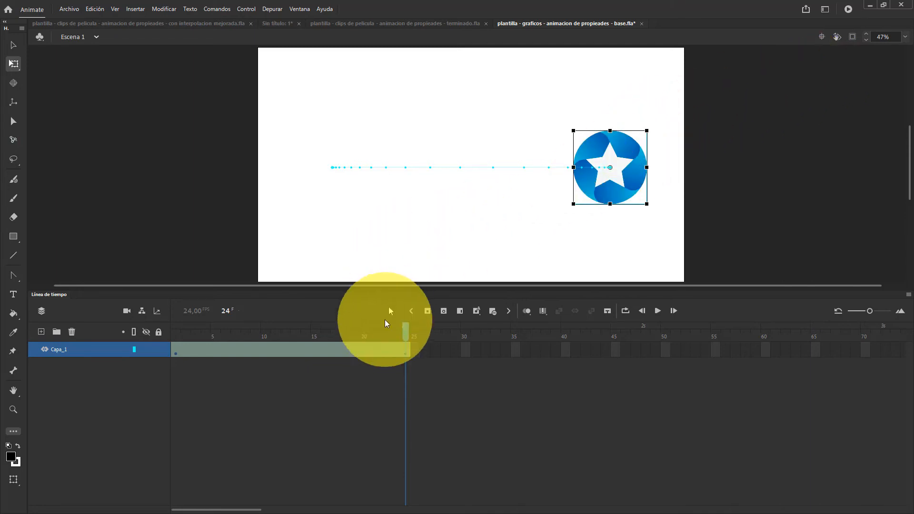
Extend the Capa_1 motion tween to 49 frames by inserting frames at frame 14
{"action": "left_click_drag", "start_coordinate": [407, 329], "coordinate": [308, 319]}
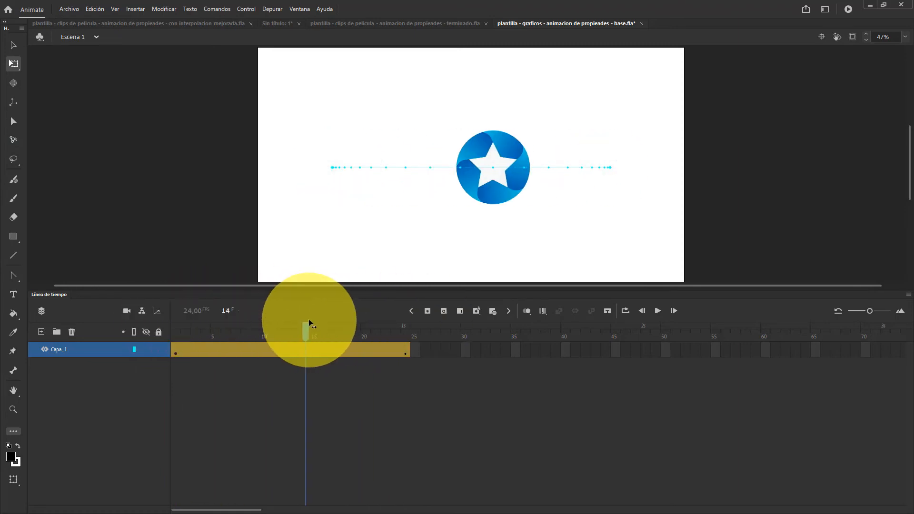
{"action": "left_click", "coordinate": [306, 353]}
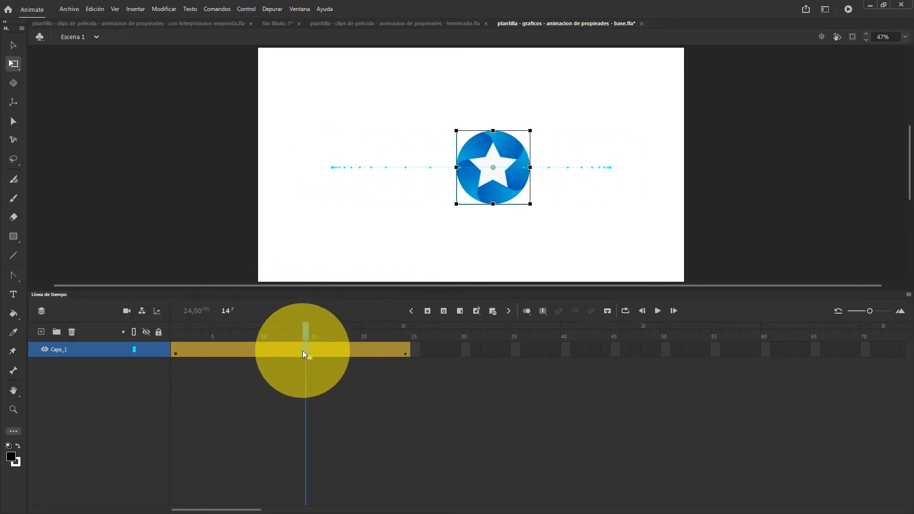
{"action": "left_click_drag", "start_coordinate": [302, 351], "coordinate": [343, 351]}
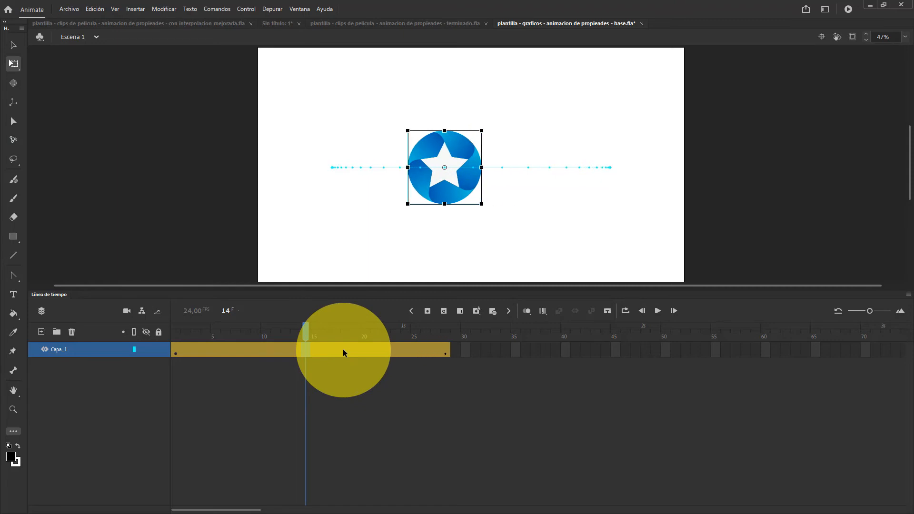
{"action": "key", "text": "F5"}
{"action": "key", "text": "F5"}
{"action": "key", "text": "F5"}
{"action": "key", "text": "F5"}
{"action": "key", "text": "F5"}
{"action": "key", "text": "F5"}
{"action": "key", "text": "F5"}
{"action": "key", "text": "F5"}
{"action": "key", "text": "F5"}
{"action": "key", "text": "F5"}
{"action": "key", "text": "F5"}
{"action": "key", "text": "F5"}
{"action": "key", "text": "F5"}
{"action": "key", "text": "F5"}
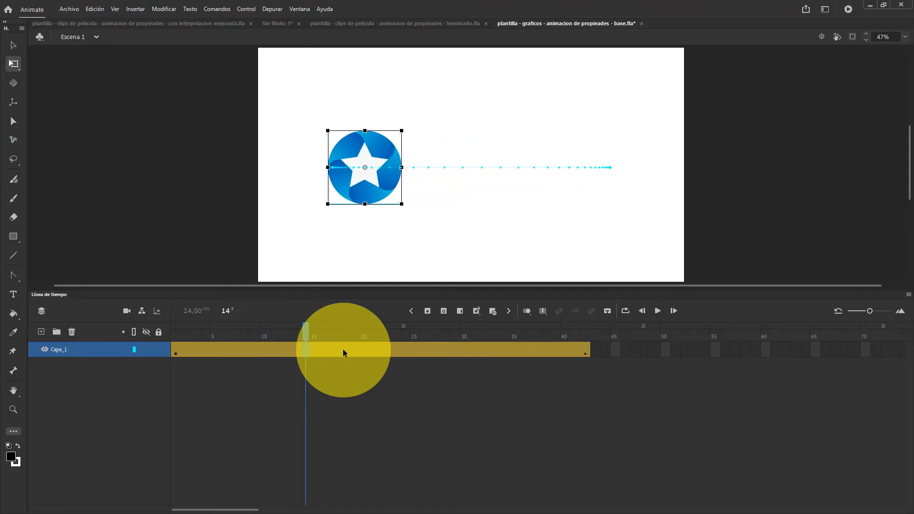
{"action": "key", "text": "F5"}
{"action": "key", "text": "F5"}
{"action": "key", "text": "F5"}
{"action": "key", "text": "F5"}
{"action": "key", "text": "F5"}
{"action": "key", "text": "F5"}
{"action": "key", "text": "F5"}
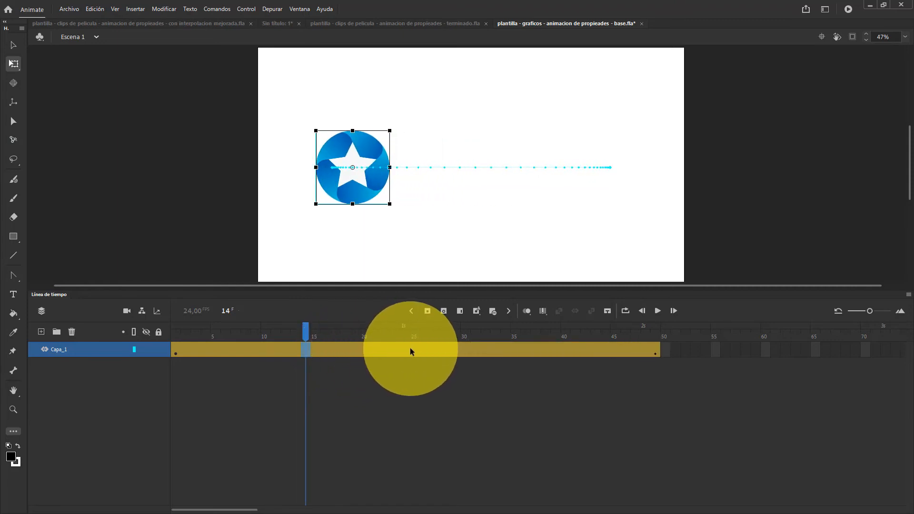
Add a keyframe at frame 25 of the Capa_1 tween, keeping the tween 49 frames long
{"action": "left_click", "coordinate": [410, 349]}
{"action": "left_click", "coordinate": [414, 349]}
{"action": "key", "text": "F5"}
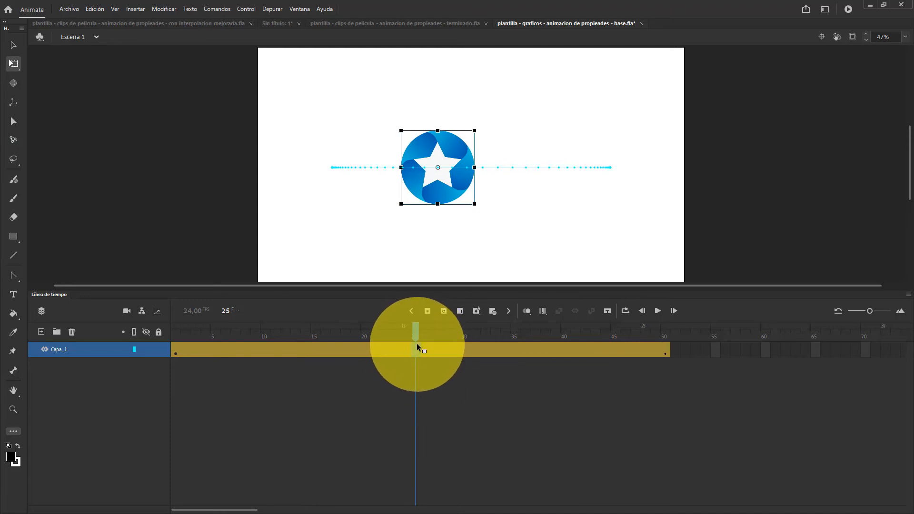
{"action": "key", "text": "shift+F5"}
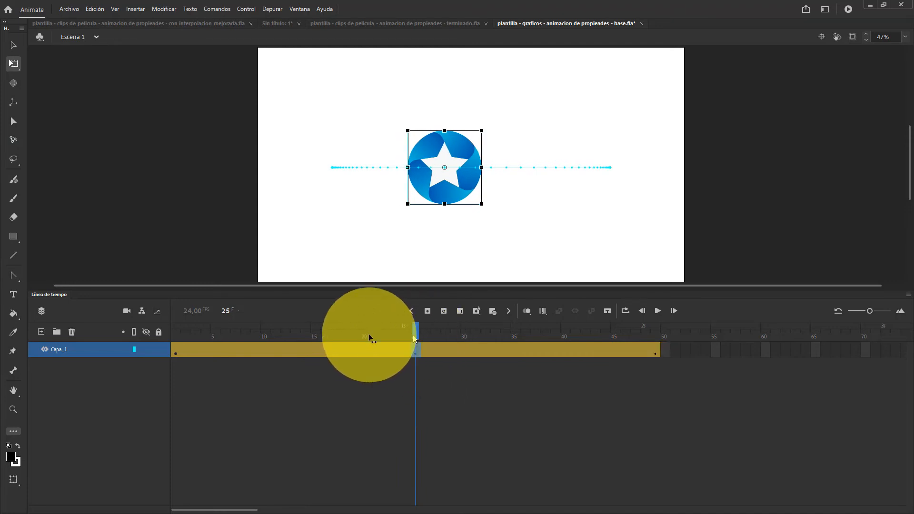
{"action": "left_click_drag", "start_coordinate": [370, 337], "coordinate": [418, 315]}
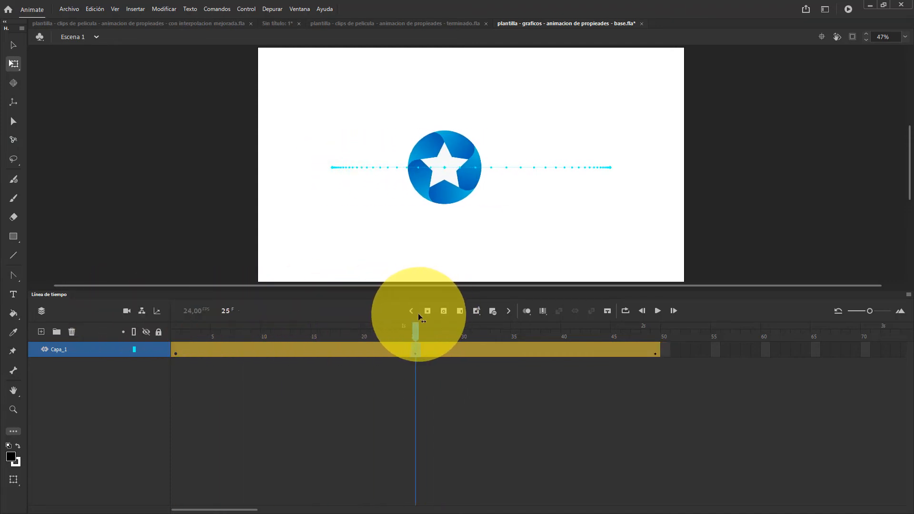
{"action": "left_click", "coordinate": [414, 349]}
{"action": "left_click", "coordinate": [439, 221]}
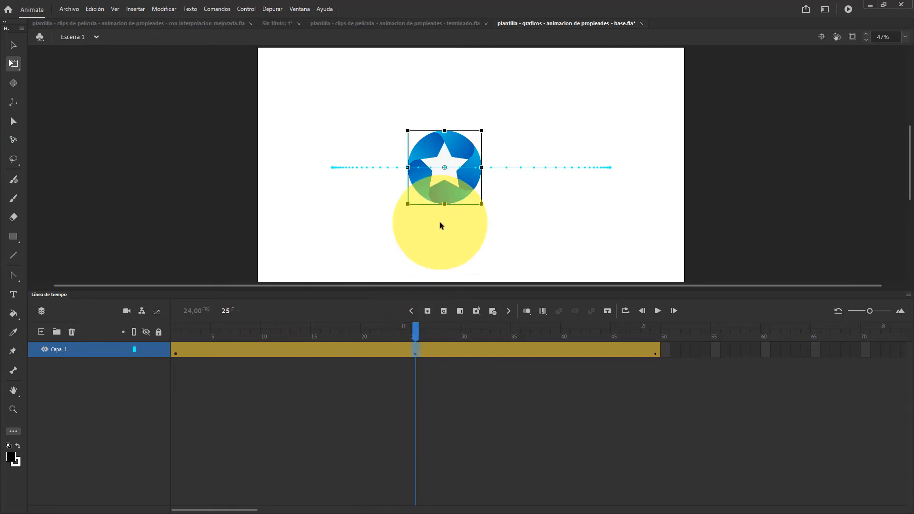
Open the tween's refinement graph, set the Ubicación easing to Sin aceleración, and collapse the Ubicación group
{"action": "right_click", "coordinate": [415, 347]}
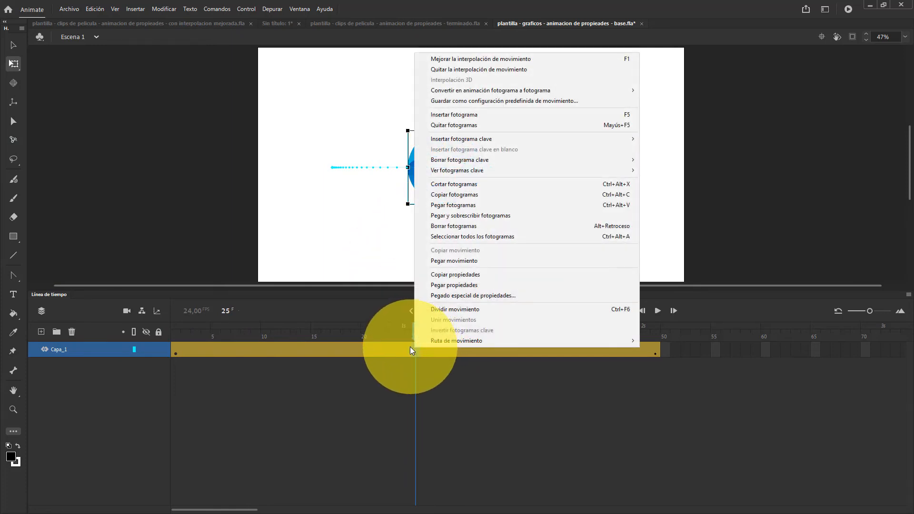
{"action": "left_click", "coordinate": [450, 59]}
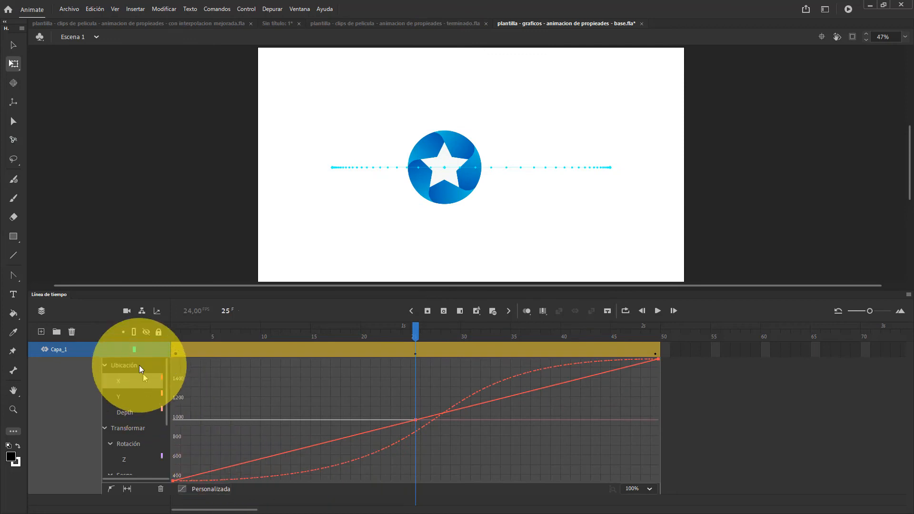
{"action": "left_click", "coordinate": [139, 366]}
{"action": "left_click", "coordinate": [202, 489]}
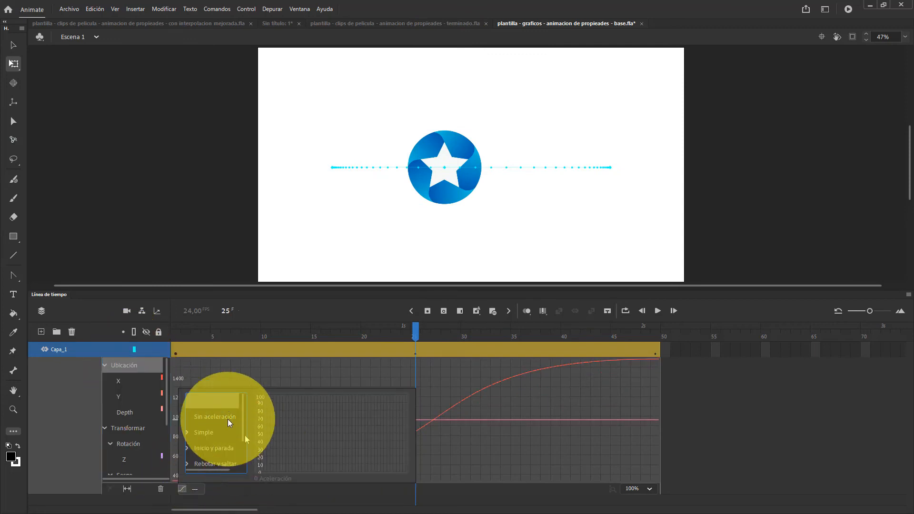
{"action": "left_click", "coordinate": [217, 418]}
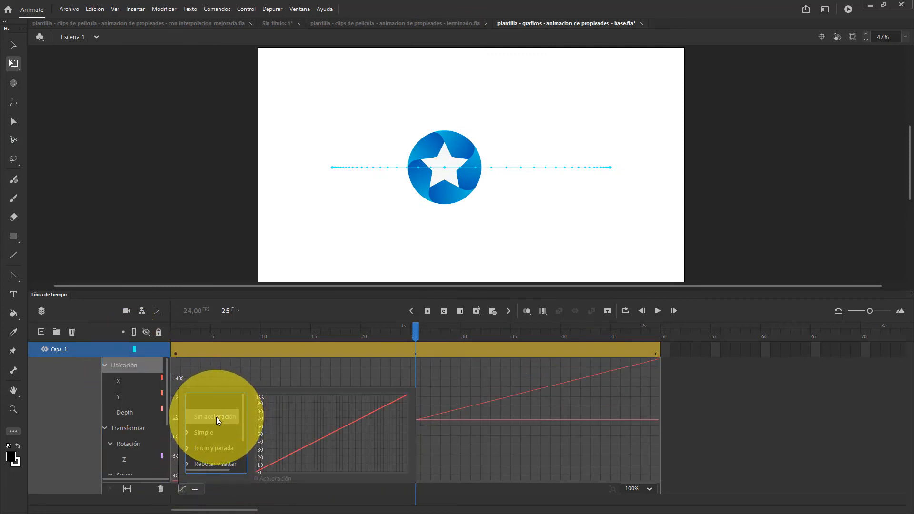
{"action": "left_click", "coordinate": [104, 364]}
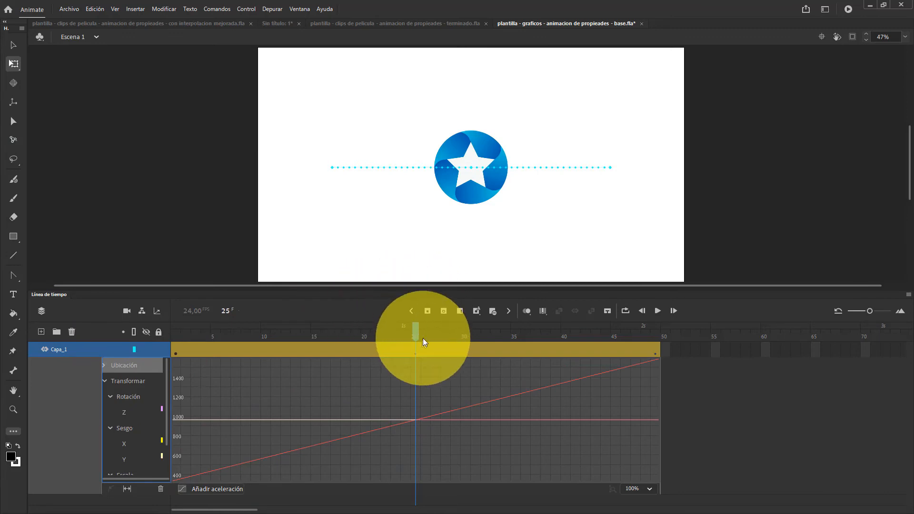
Close the tween's refinement graph and scrub the playhead from frame 1 to frame 25
{"action": "left_click", "coordinate": [176, 333]}
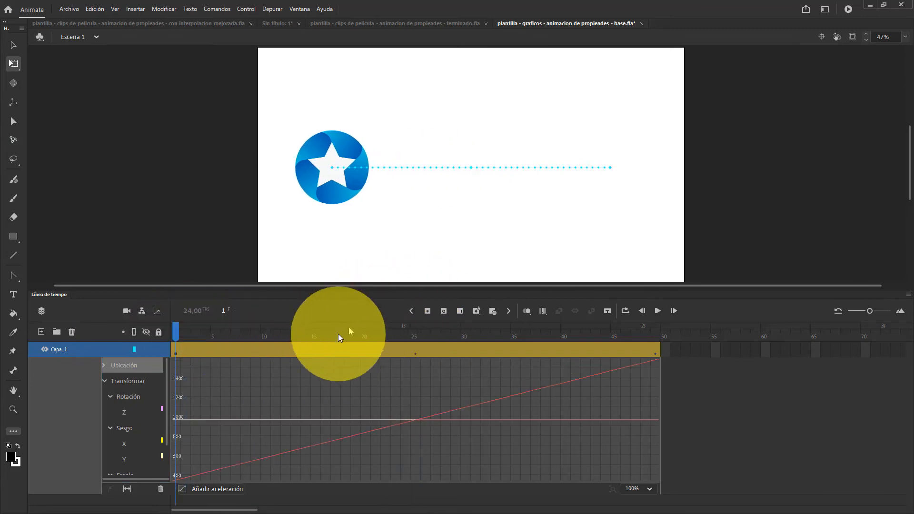
{"action": "left_click", "coordinate": [338, 334]}
{"action": "double_click", "coordinate": [341, 351]}
{"action": "left_click", "coordinate": [172, 325]}
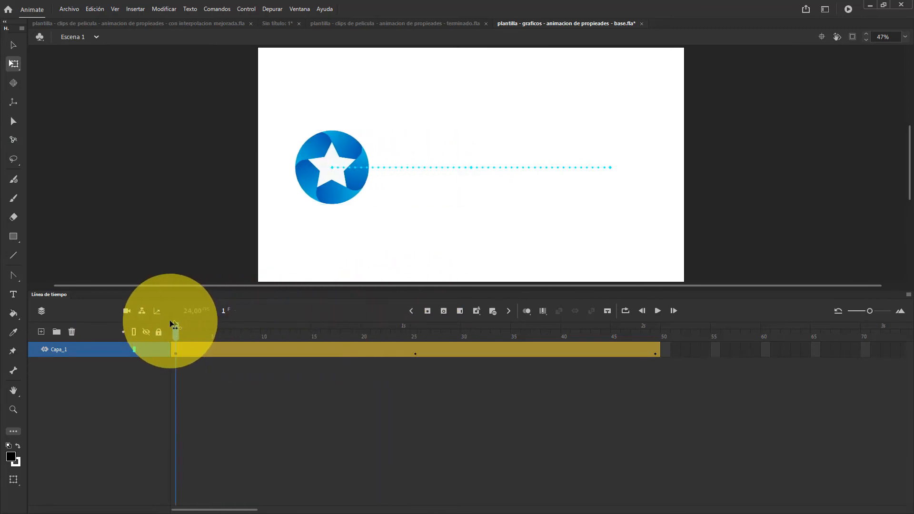
{"action": "left_click_drag", "start_coordinate": [173, 326], "coordinate": [416, 332]}
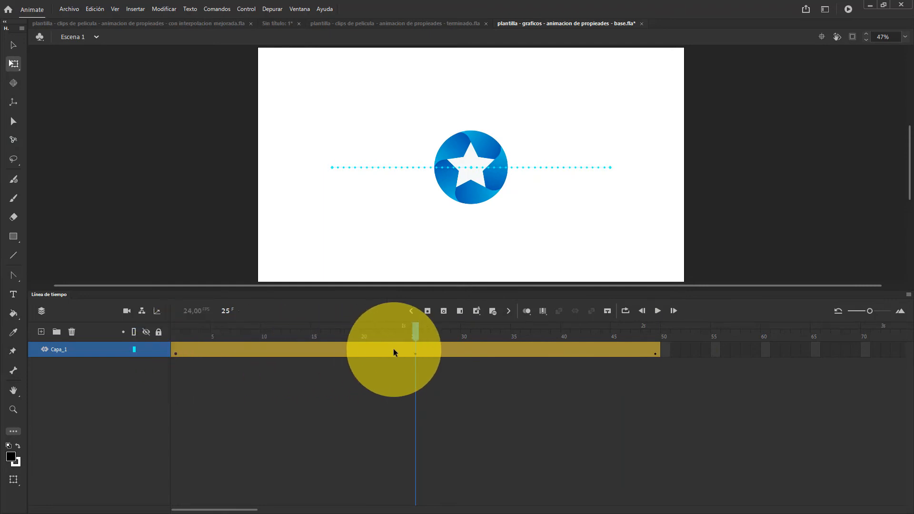
At frame 1, use the Convert Anchor Point tool to bend the first half of the star's motion path into an upward arc
{"action": "left_click", "coordinate": [176, 352]}
{"action": "left_click", "coordinate": [11, 277]}
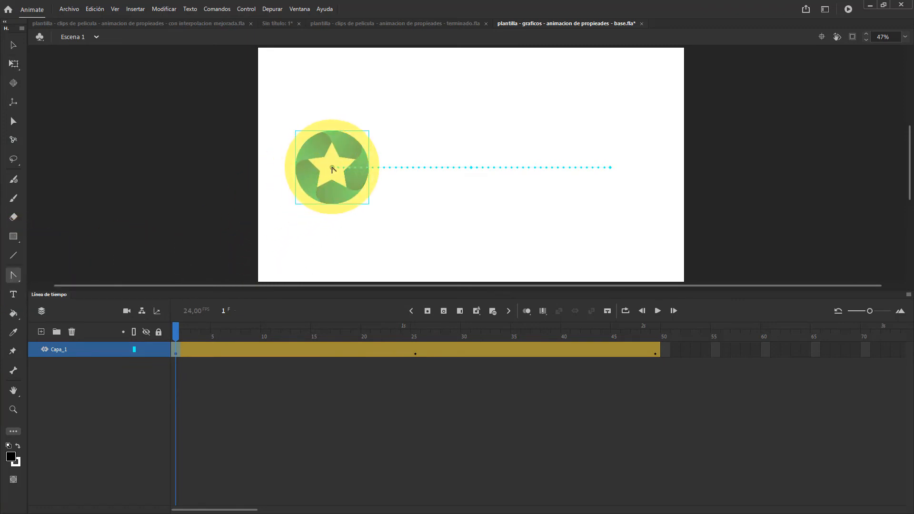
{"action": "left_click_drag", "start_coordinate": [336, 168], "coordinate": [252, 243]}
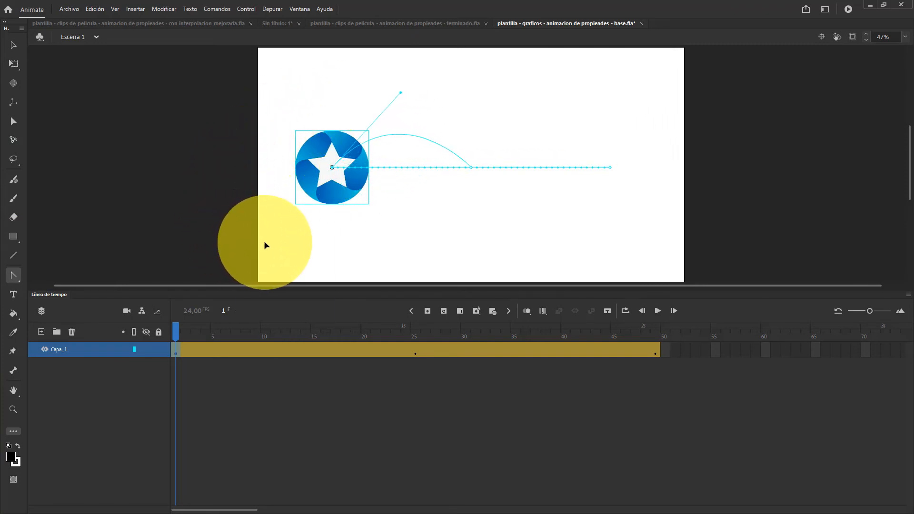
At frame 25, pull handles from the middle anchor to make the first half of the path S-shaped, and flatten the second half
{"action": "left_click", "coordinate": [415, 348]}
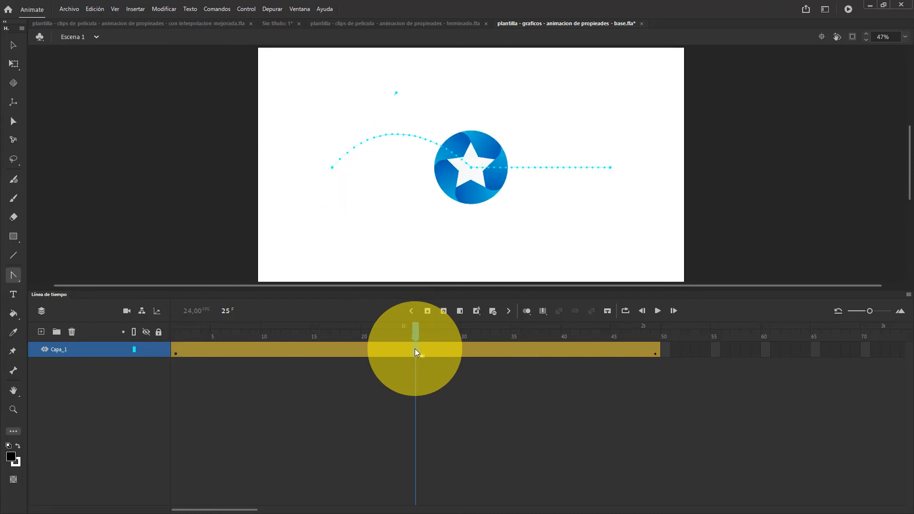
{"action": "left_click_drag", "start_coordinate": [471, 168], "coordinate": [403, 219]}
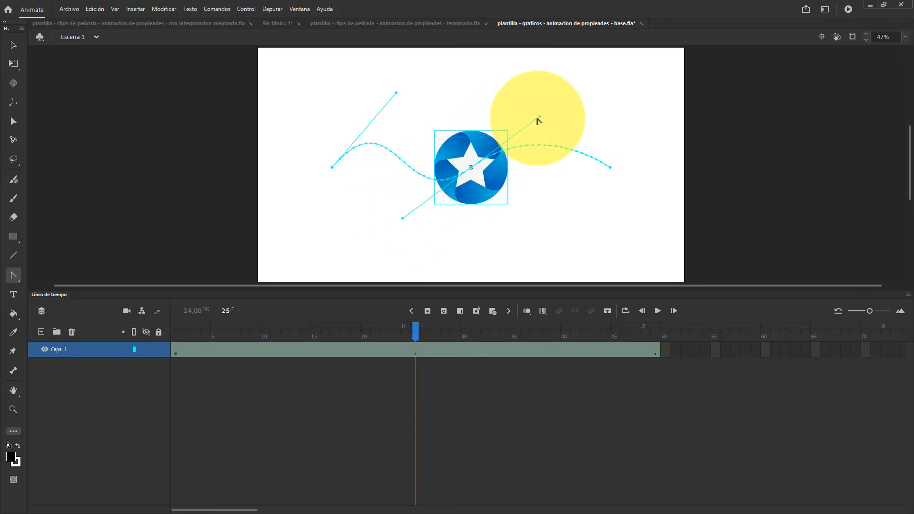
{"action": "left_click_drag", "start_coordinate": [541, 119], "coordinate": [536, 171]}
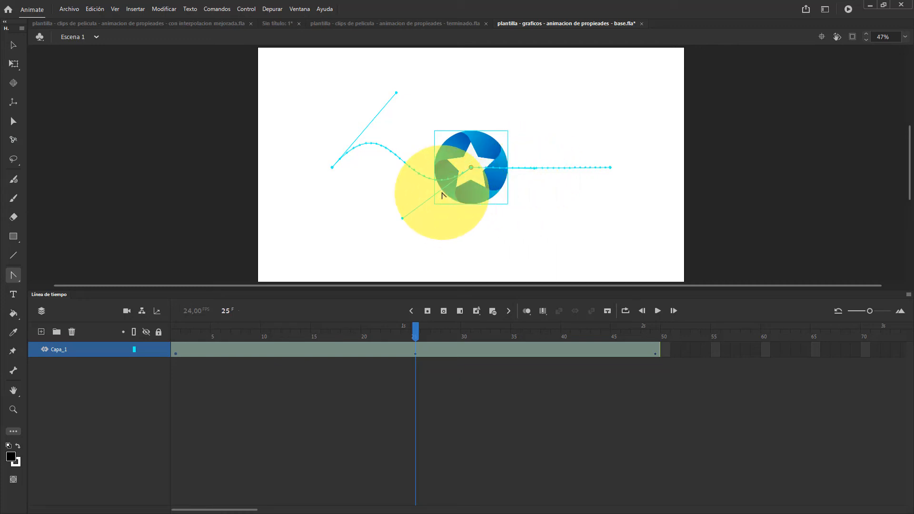
At frame 49, adjust the path handles to curve the second half into a downward arc, and scrub the tween to check the motion
{"action": "mouse_move", "coordinate": [416, 335]}
{"action": "left_mouse_down"}
{"action": "mouse_move", "coordinate": [173, 324]}
{"action": "mouse_move", "coordinate": [415, 326]}
{"action": "left_mouse_up"}
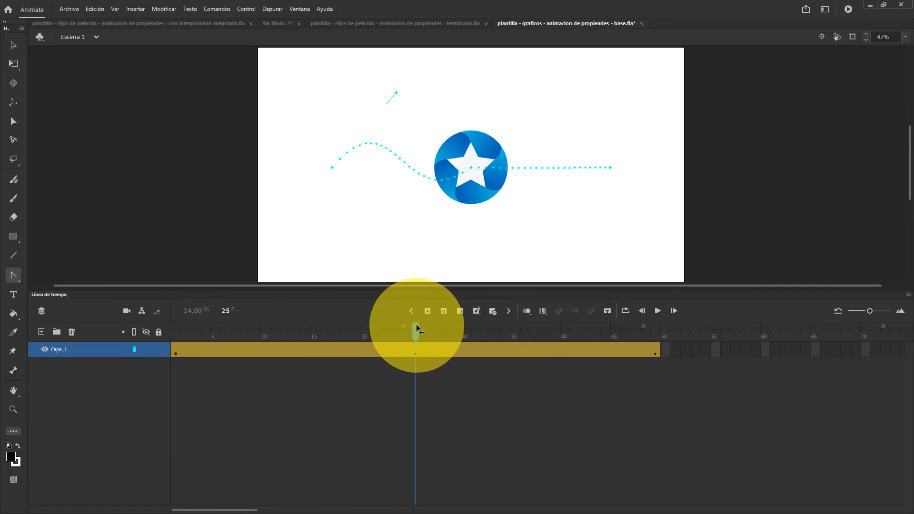
{"action": "left_click_drag", "start_coordinate": [416, 328], "coordinate": [657, 327]}
{"action": "left_click", "coordinate": [614, 175]}
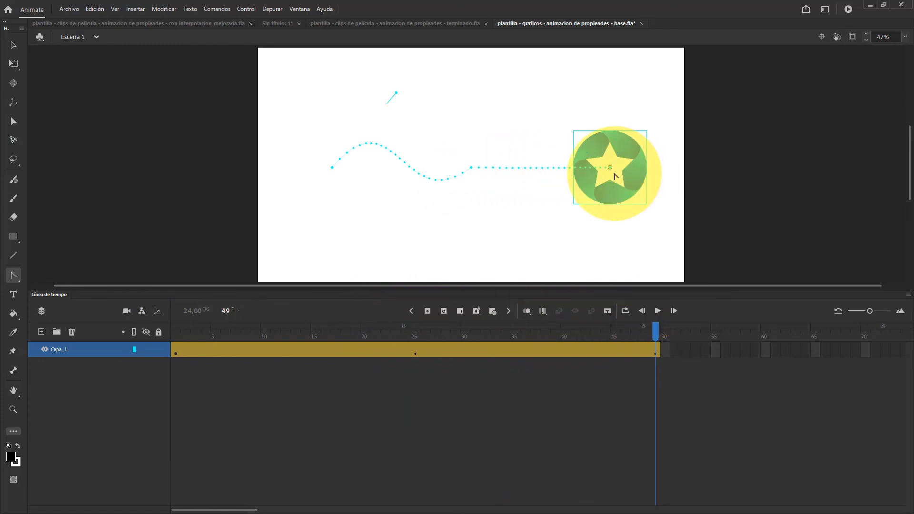
{"action": "left_click_drag", "start_coordinate": [611, 170], "coordinate": [544, 250]}
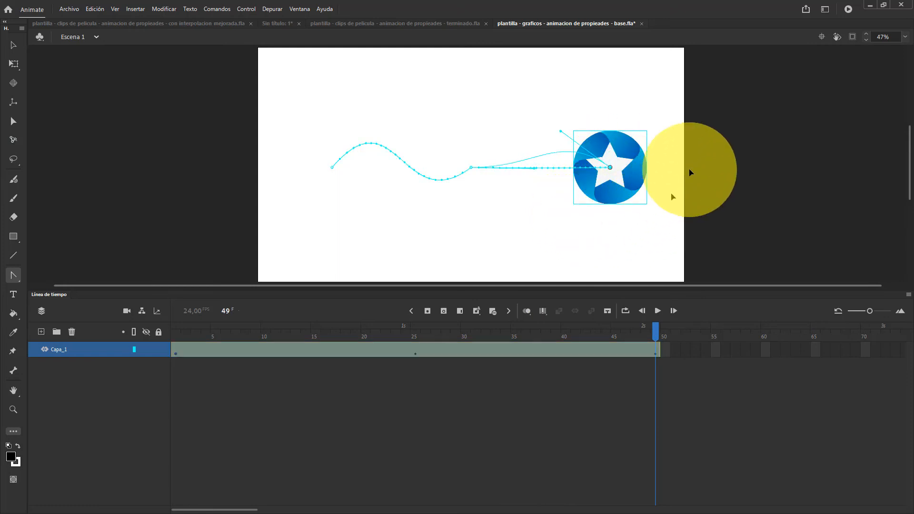
{"action": "left_click", "coordinate": [516, 183]}
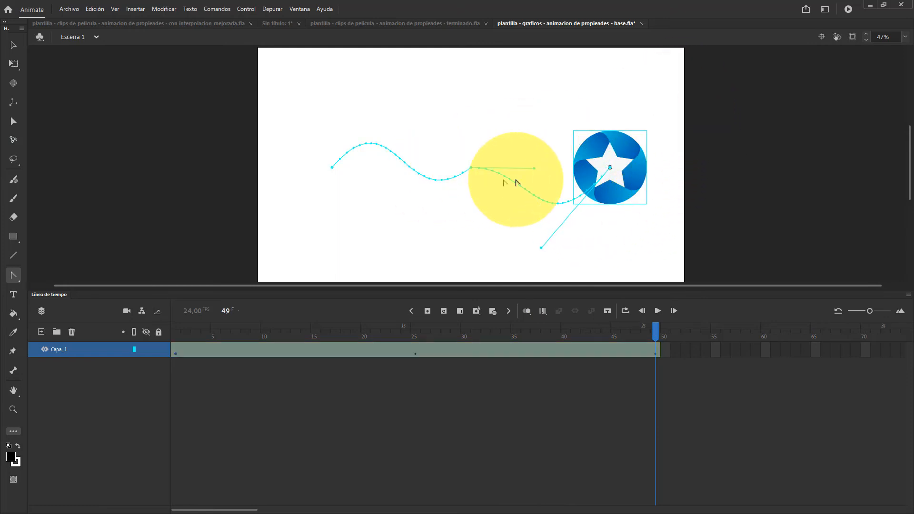
{"action": "left_click_drag", "start_coordinate": [535, 170], "coordinate": [559, 227]}
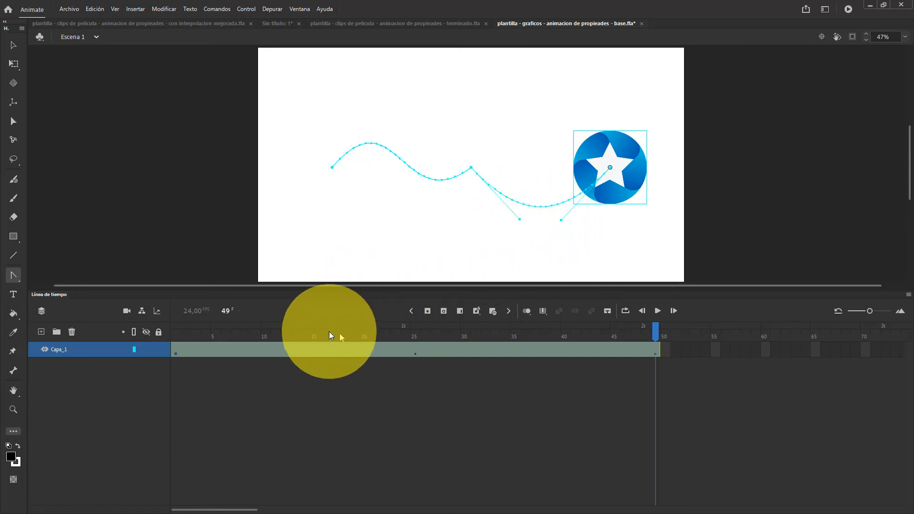
{"action": "left_click_drag", "start_coordinate": [212, 338], "coordinate": [655, 333]}
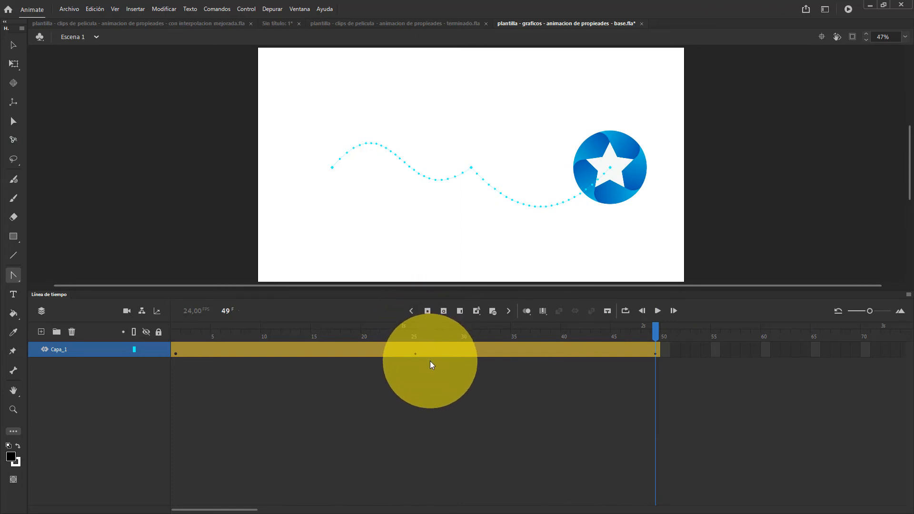
{"action": "left_click_drag", "start_coordinate": [481, 338], "coordinate": [686, 351]}
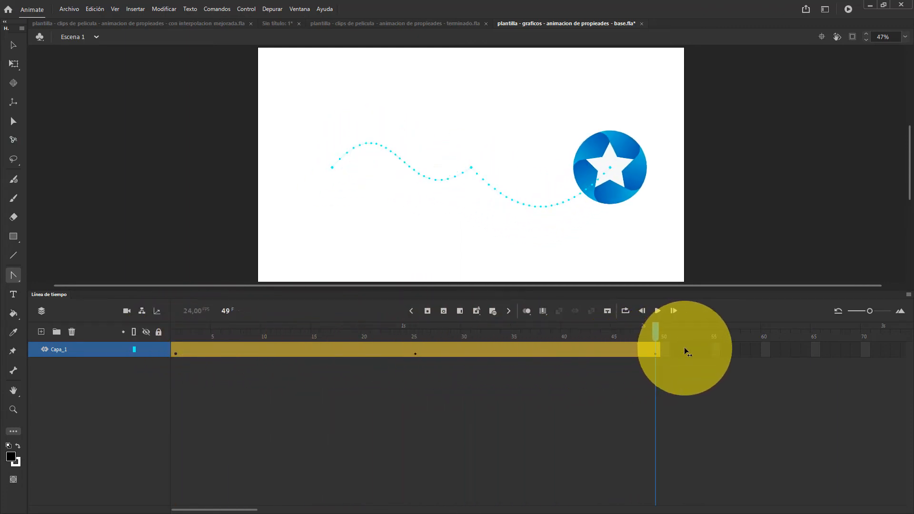
Open the Capa_1 tween's refinement graph, collapse the Transformar group, and assign the Personalizada easing to Ubicación
{"action": "left_click", "coordinate": [438, 353]}
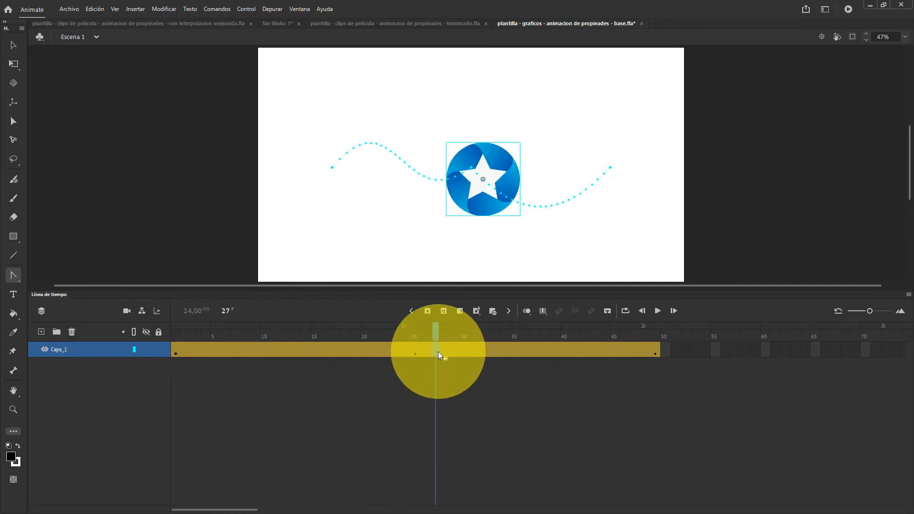
{"action": "double_click", "coordinate": [438, 351]}
{"action": "left_click", "coordinate": [122, 366]}
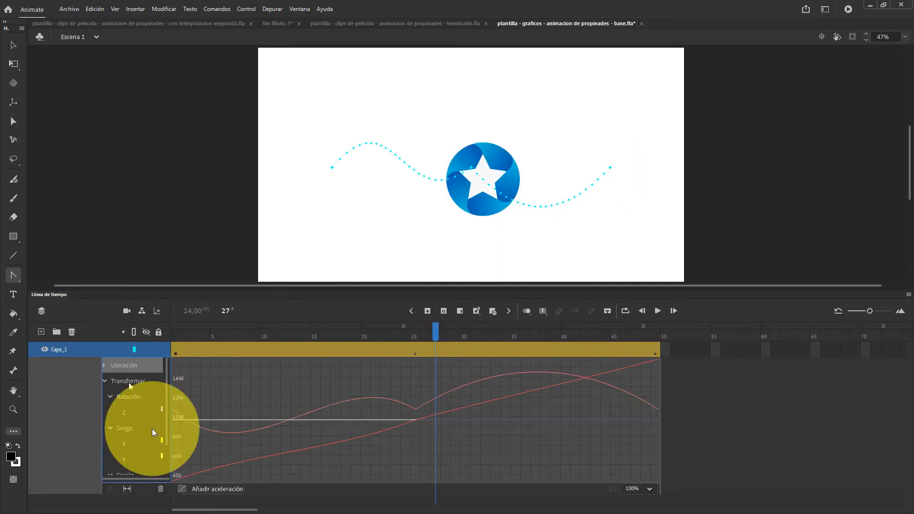
{"action": "left_click", "coordinate": [105, 382]}
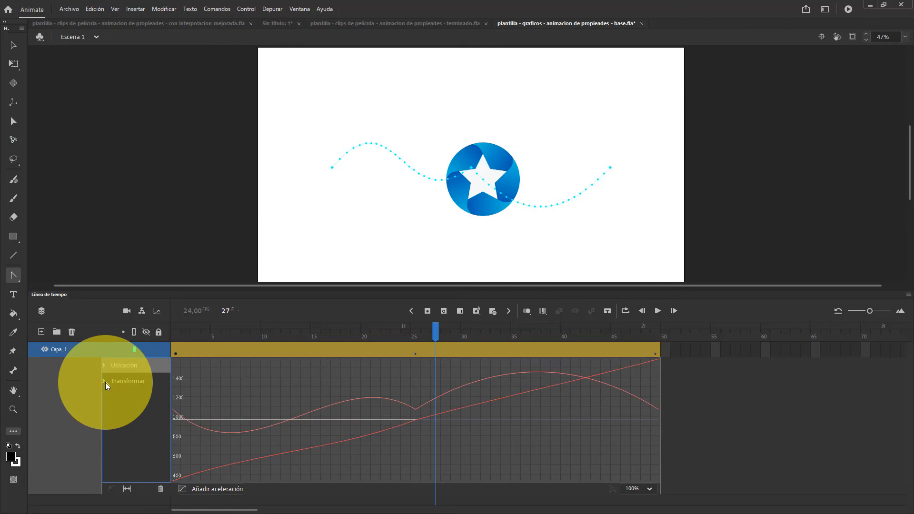
{"action": "left_click", "coordinate": [212, 490]}
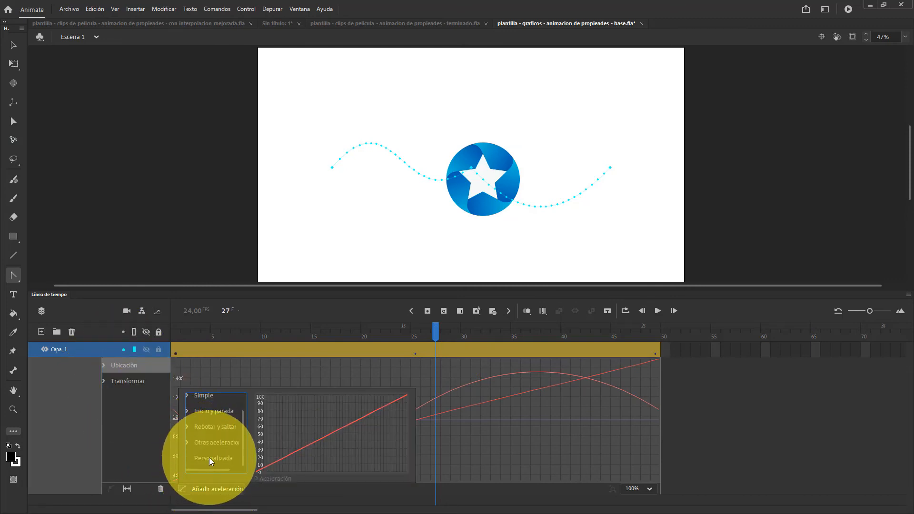
{"action": "left_click", "coordinate": [212, 458]}
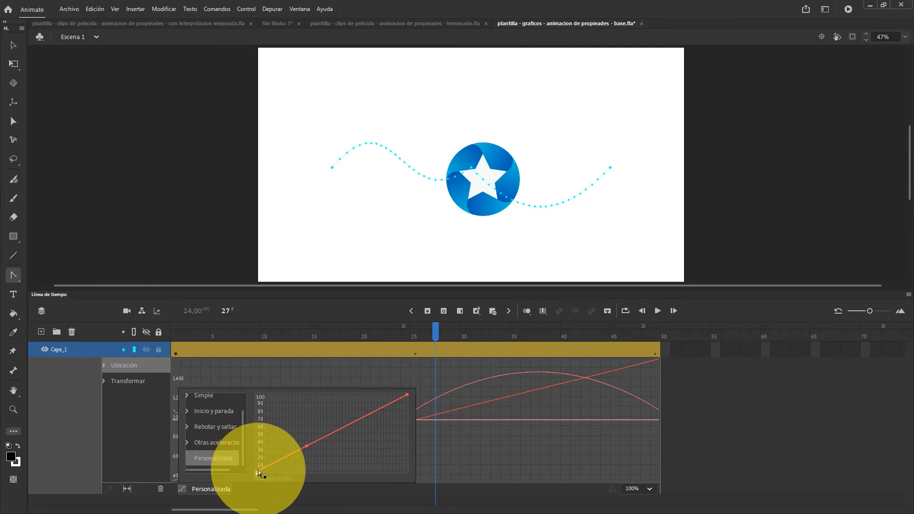
Shape the Personalizada easing into an S-curve with horizontal start and end handles, copy the curve, and close the easing editor
{"action": "left_click_drag", "start_coordinate": [257, 471], "coordinate": [339, 479]}
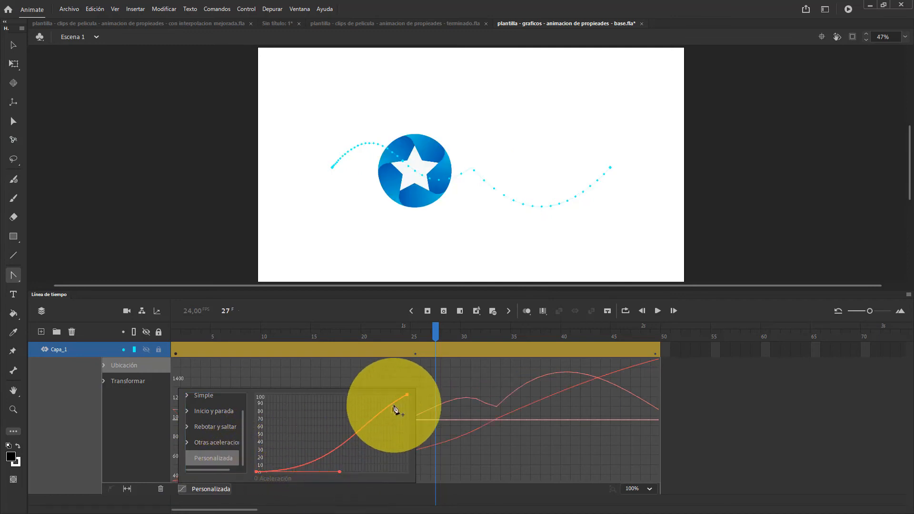
{"action": "left_click_drag", "start_coordinate": [407, 395], "coordinate": [314, 395]}
{"action": "right_click", "coordinate": [356, 420]}
{"action": "left_click", "coordinate": [372, 426]}
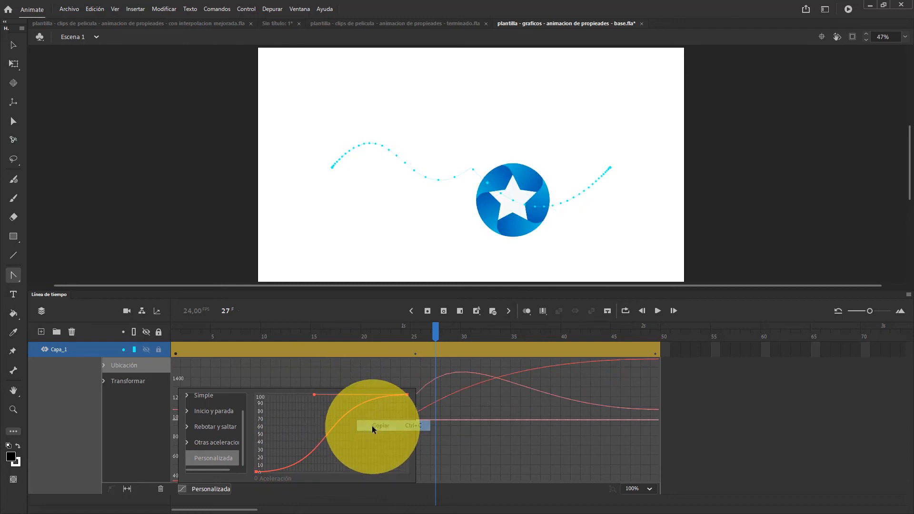
{"action": "left_click", "coordinate": [70, 376]}
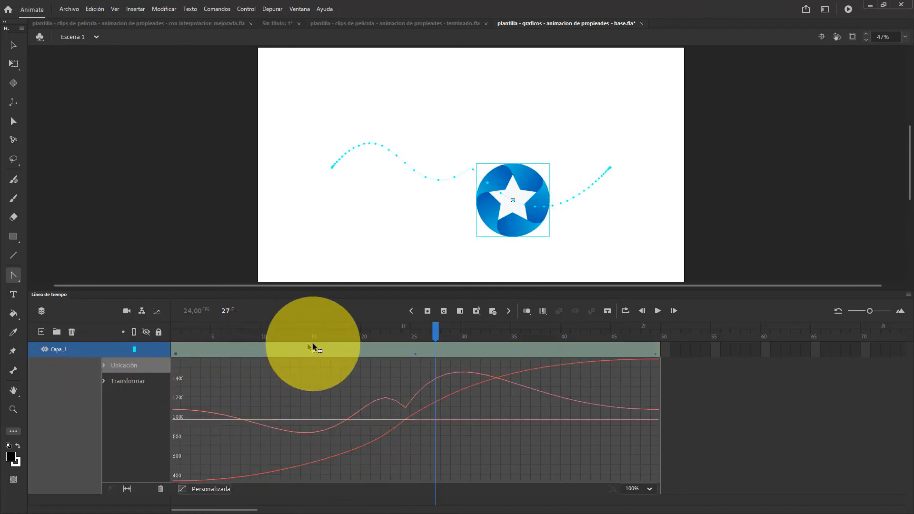
Play the star animation from its beginning, and scrub through the frames around keyframe 25 to examine the eased motion
{"action": "left_click_drag", "start_coordinate": [434, 328], "coordinate": [191, 328]}
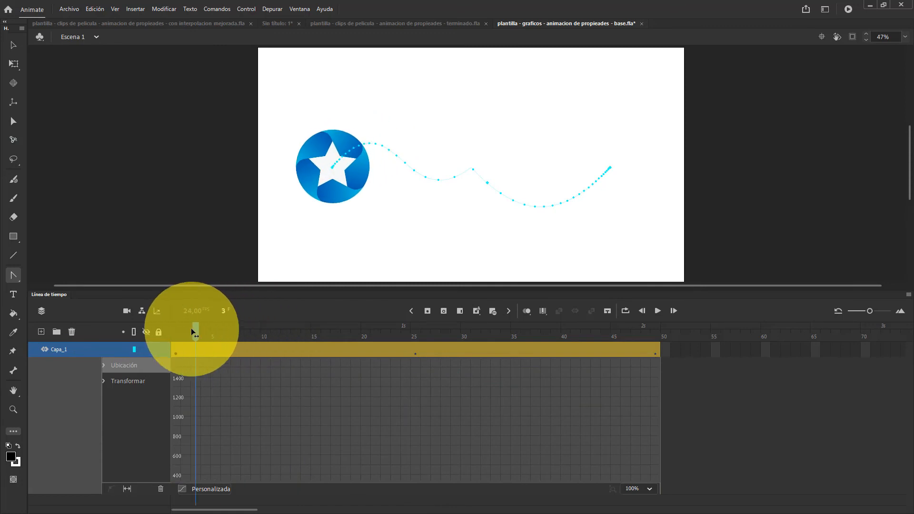
{"action": "left_click", "coordinate": [655, 309]}
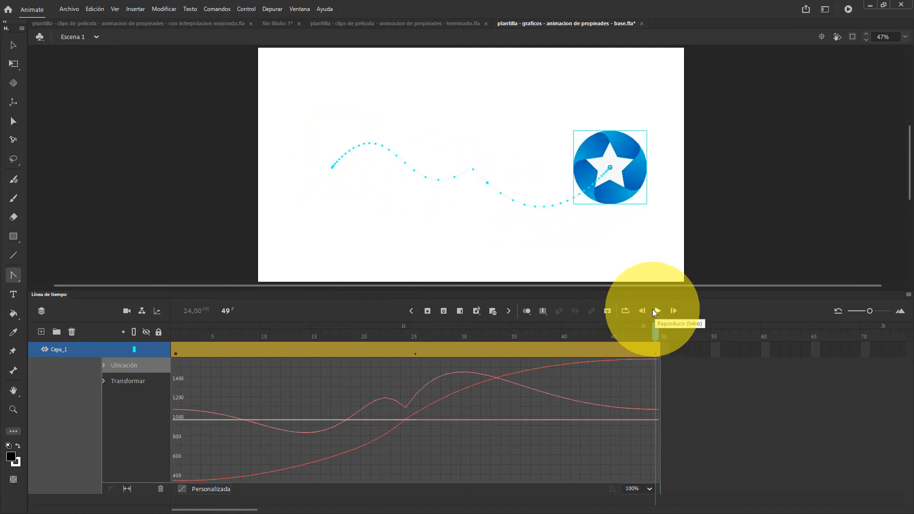
{"action": "left_click_drag", "start_coordinate": [354, 337], "coordinate": [681, 353]}
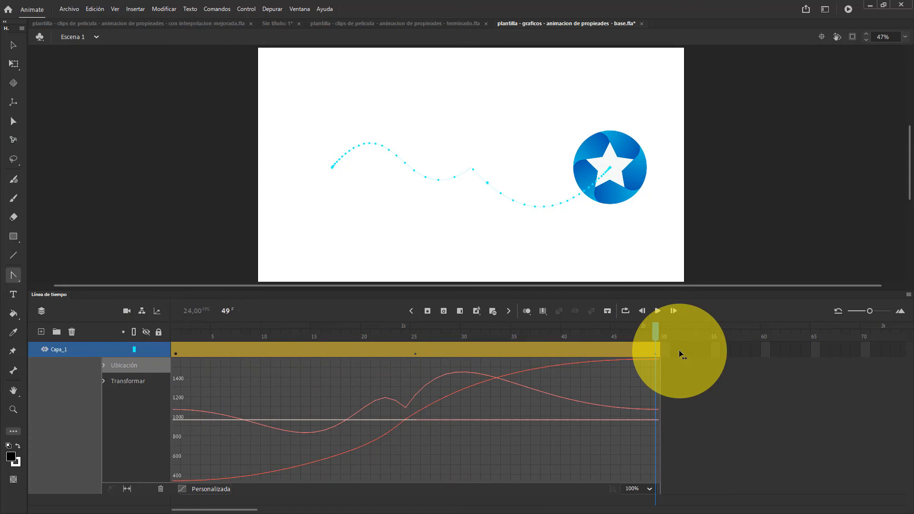
{"action": "left_click_drag", "start_coordinate": [400, 333], "coordinate": [417, 335]}
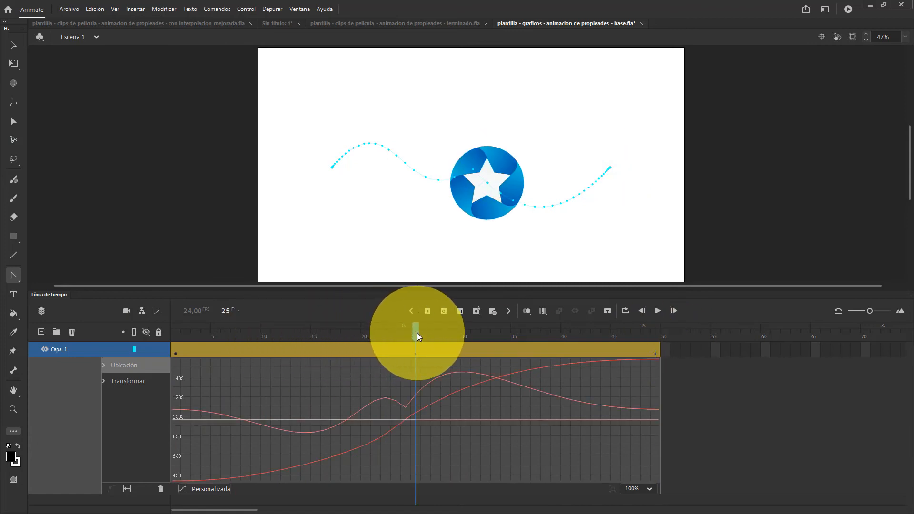
{"action": "left_click_drag", "start_coordinate": [415, 333], "coordinate": [638, 326]}
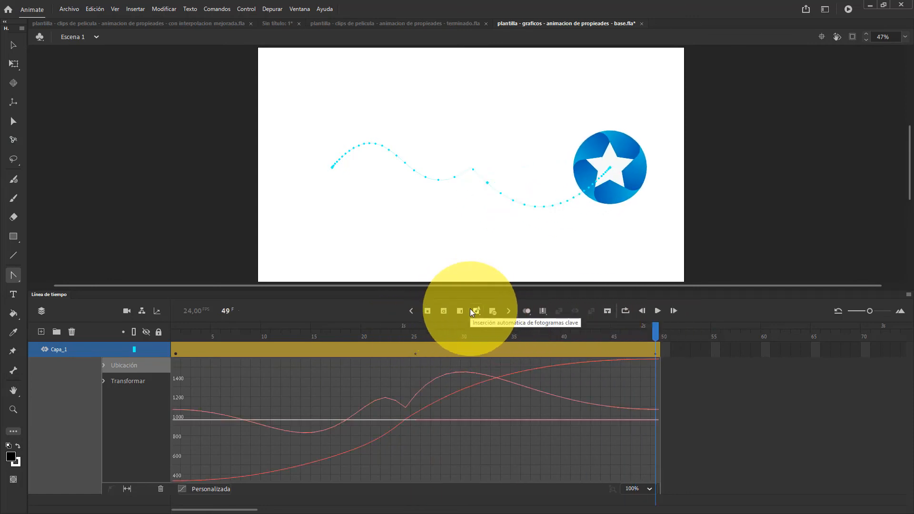
Split the Capa_1 motion tween at frame 25, and scrub its first segment up to frame 24
{"action": "left_click", "coordinate": [416, 350]}
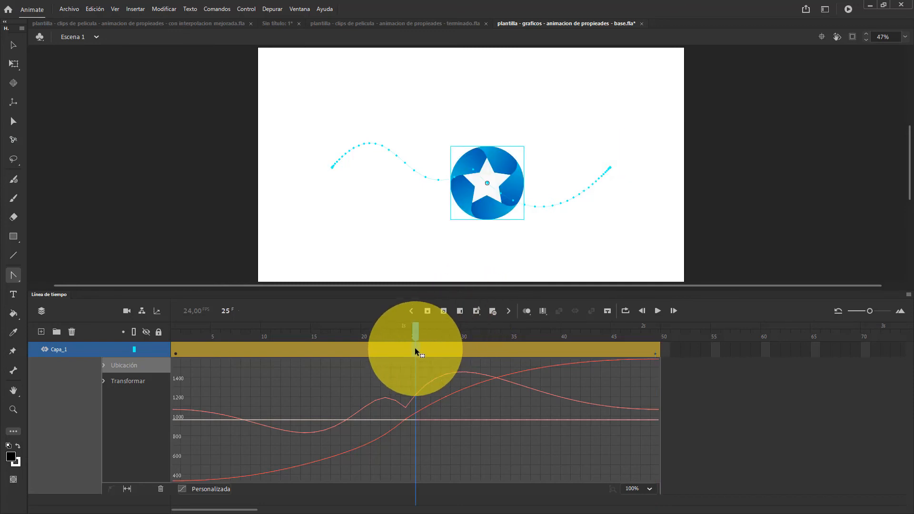
{"action": "right_click", "coordinate": [415, 351]}
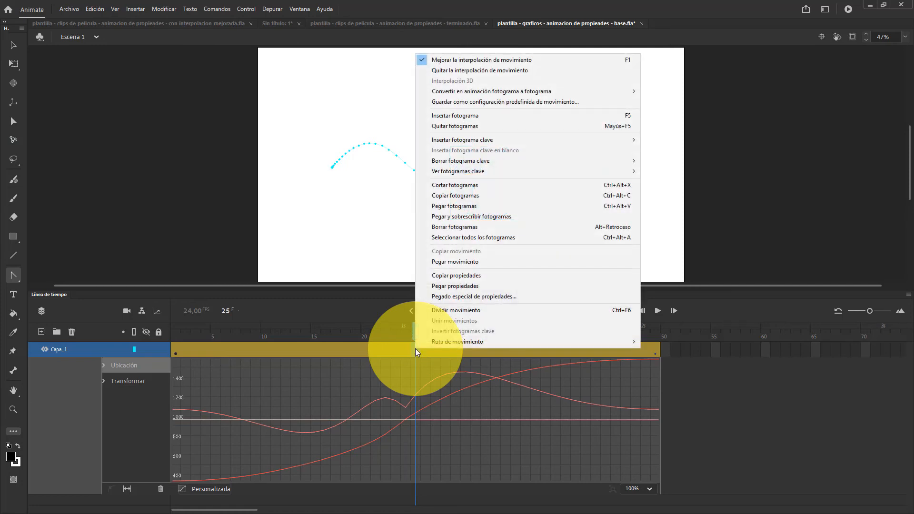
{"action": "left_click", "coordinate": [436, 311]}
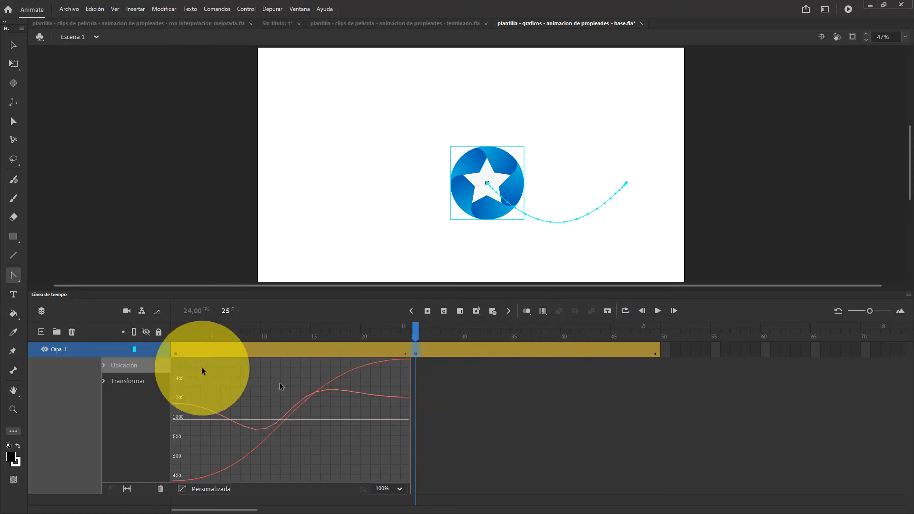
{"action": "left_click_drag", "start_coordinate": [179, 334], "coordinate": [406, 337]}
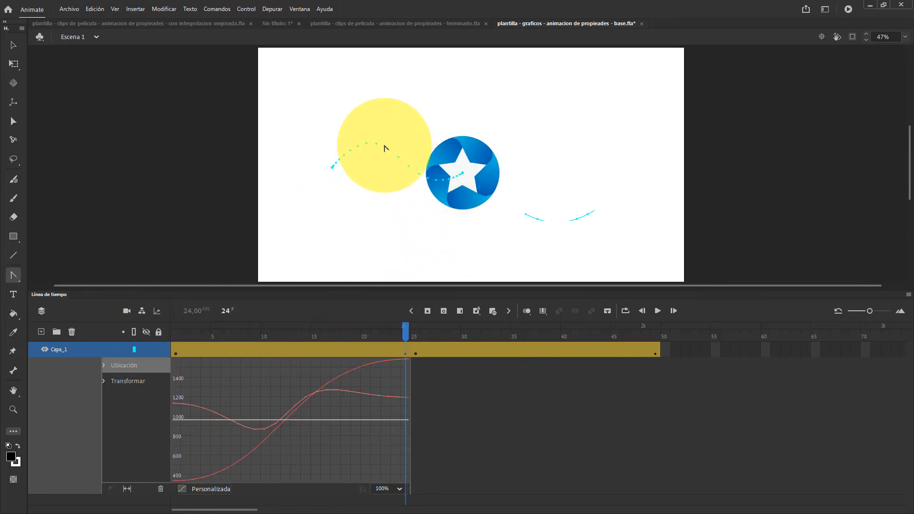
{"action": "mouse_move", "coordinate": [393, 327]}
{"action": "left_mouse_down"}
{"action": "mouse_move", "coordinate": [189, 332]}
{"action": "mouse_move", "coordinate": [405, 335]}
{"action": "left_mouse_up"}
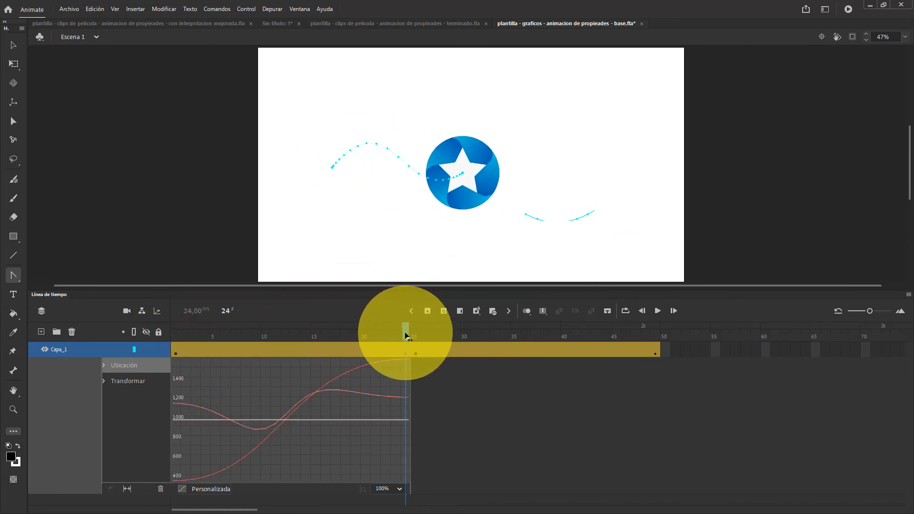
Open the refinement graph of the second tween segment and scrub between frames 26 and 33 to examine its easing
{"action": "left_click", "coordinate": [488, 348]}
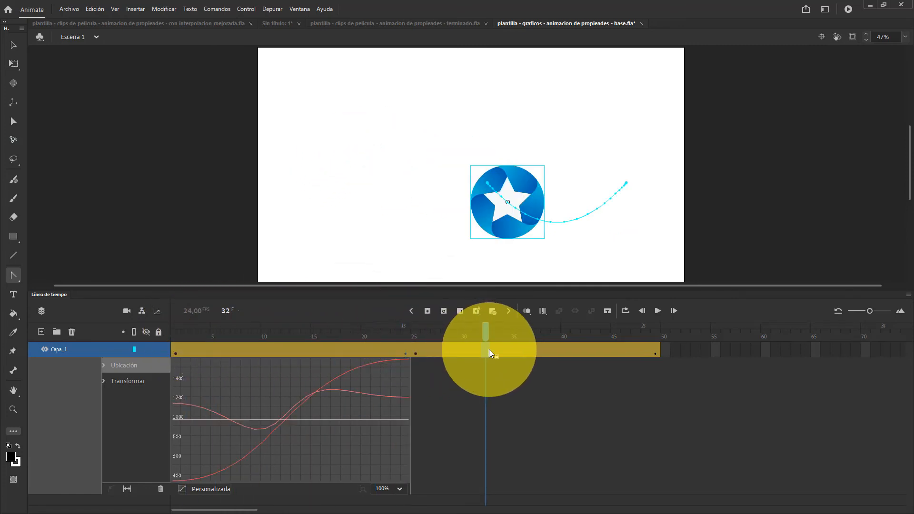
{"action": "double_click", "coordinate": [489, 349]}
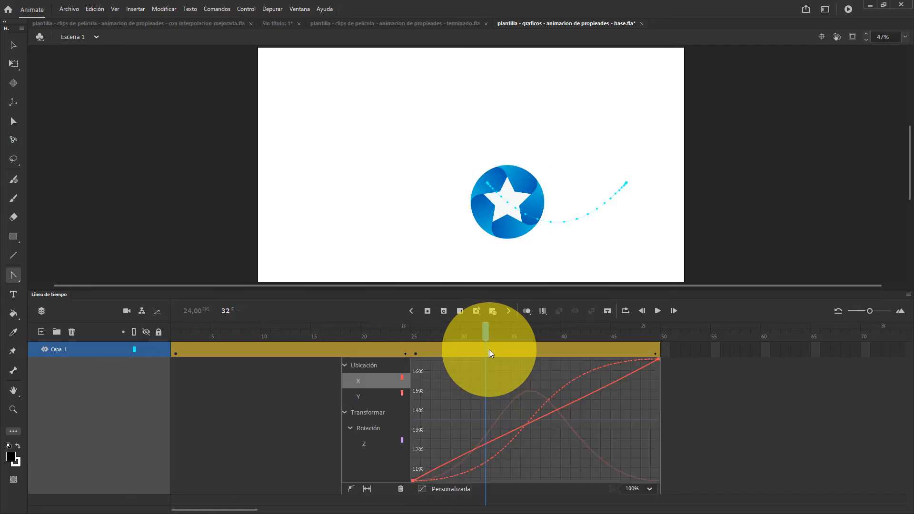
{"action": "left_click_drag", "start_coordinate": [485, 330], "coordinate": [426, 333]}
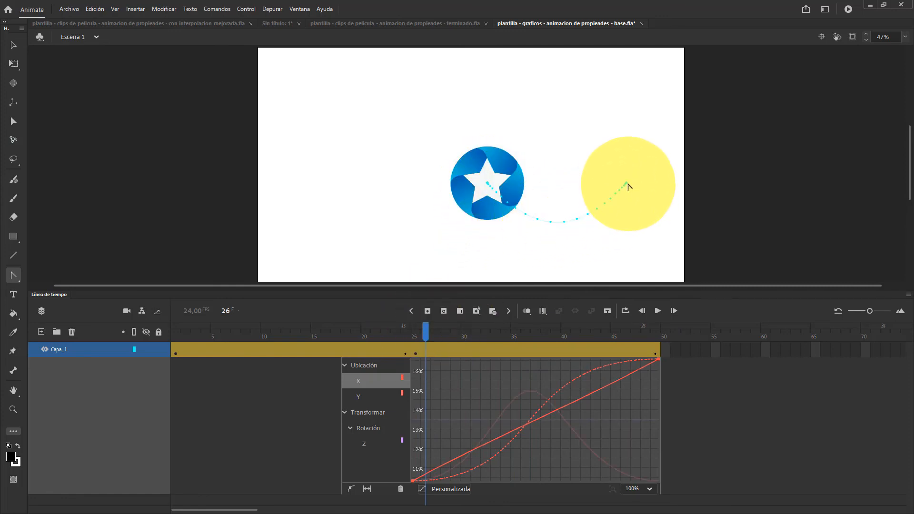
{"action": "left_click_drag", "start_coordinate": [425, 332], "coordinate": [495, 336]}
Close the second segment's refinement graph and play the animation through to frame 49
{"action": "left_click", "coordinate": [491, 352]}
{"action": "double_click", "coordinate": [491, 350]}
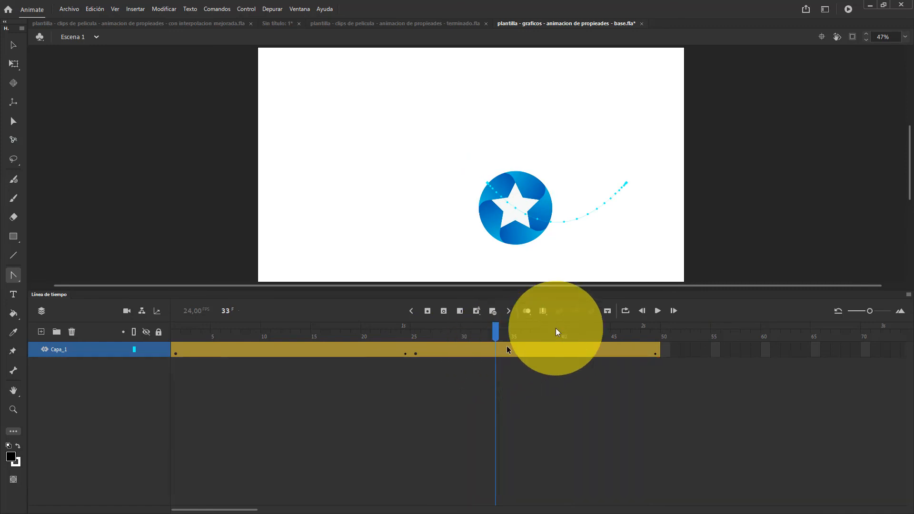
{"action": "left_click", "coordinate": [658, 311]}
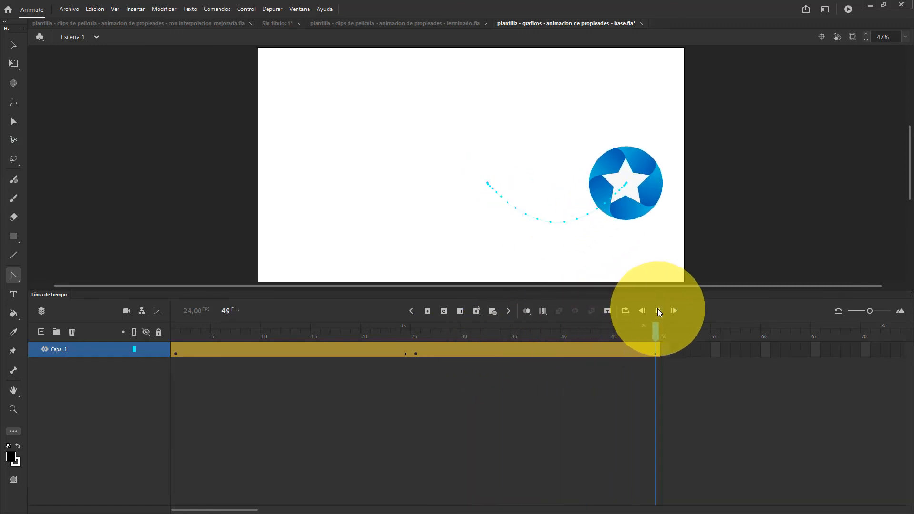
Replay the animation through to frame 49, and compare the star's position at frames 24 and 25
{"action": "left_click", "coordinate": [658, 311]}
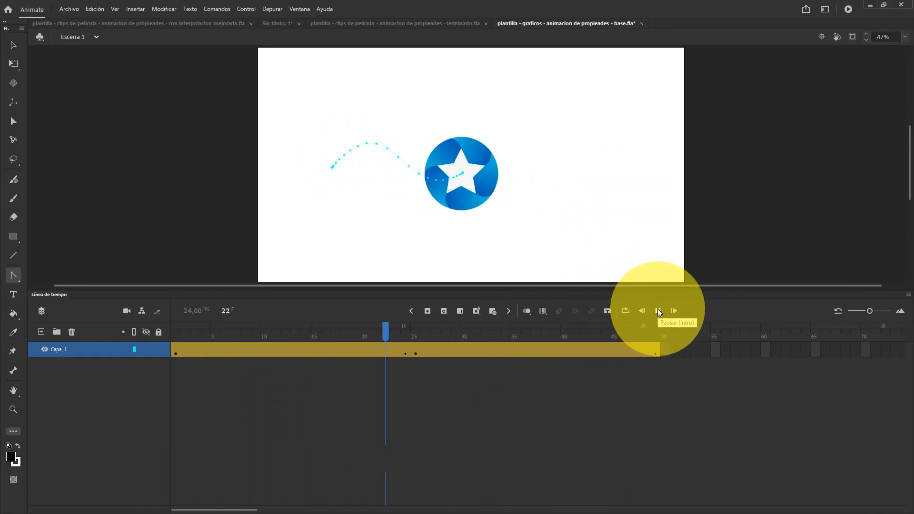
{"action": "left_click", "coordinate": [659, 311]}
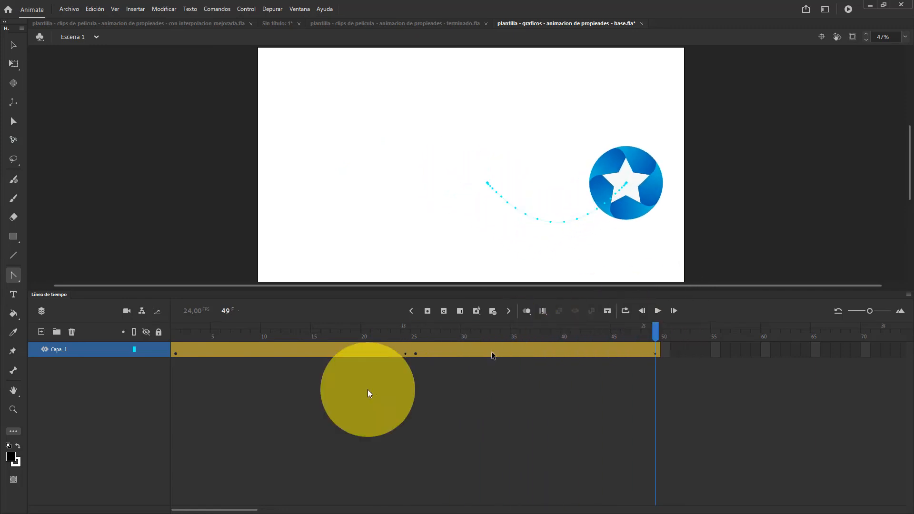
{"action": "left_click", "coordinate": [405, 332]}
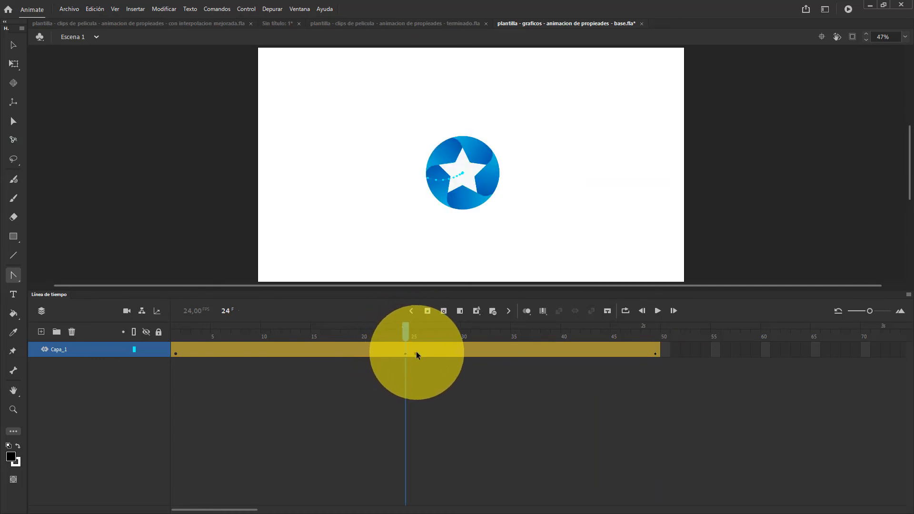
{"action": "left_click", "coordinate": [410, 353]}
{"action": "left_click", "coordinate": [414, 354]}
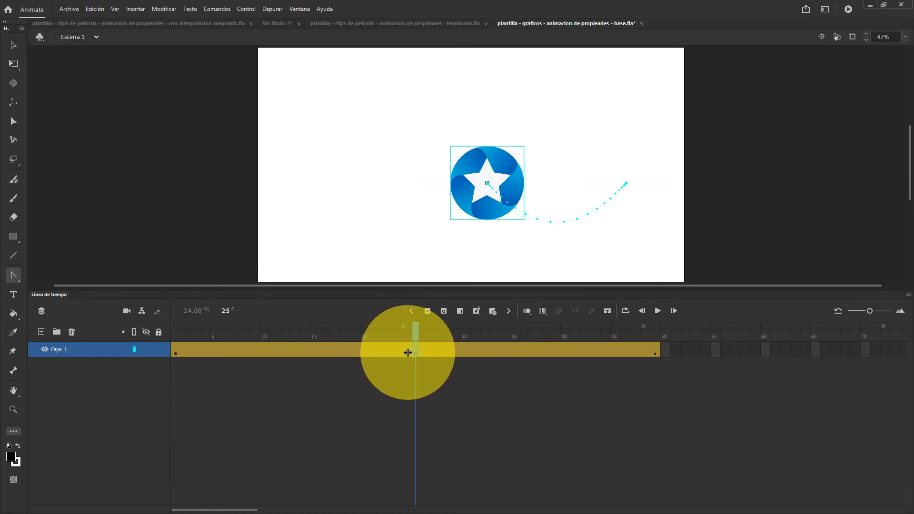
{"action": "double_click", "coordinate": [408, 352]}
{"action": "left_click", "coordinate": [417, 350]}
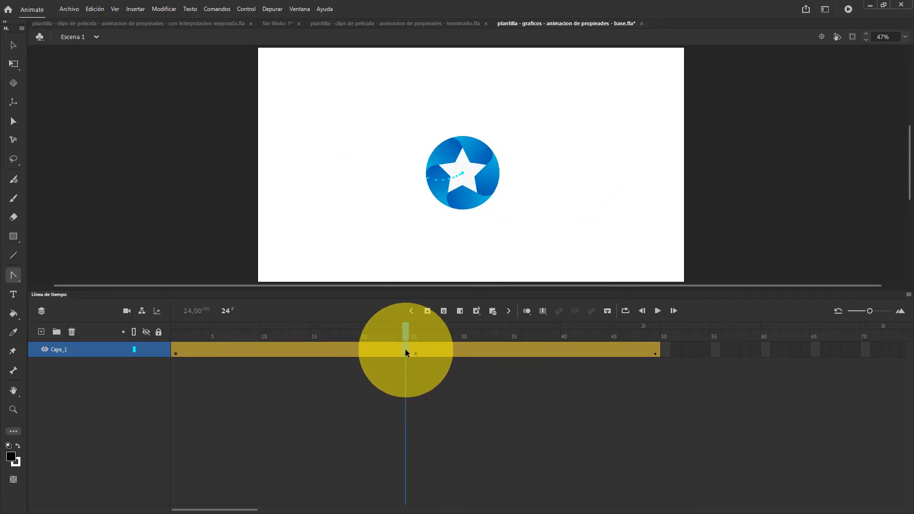
Copy the star's properties at frame 24, paste them onto the keyframe at frame 25, and compare both frames
{"action": "left_click", "coordinate": [405, 349]}
{"action": "right_click", "coordinate": [405, 350]}
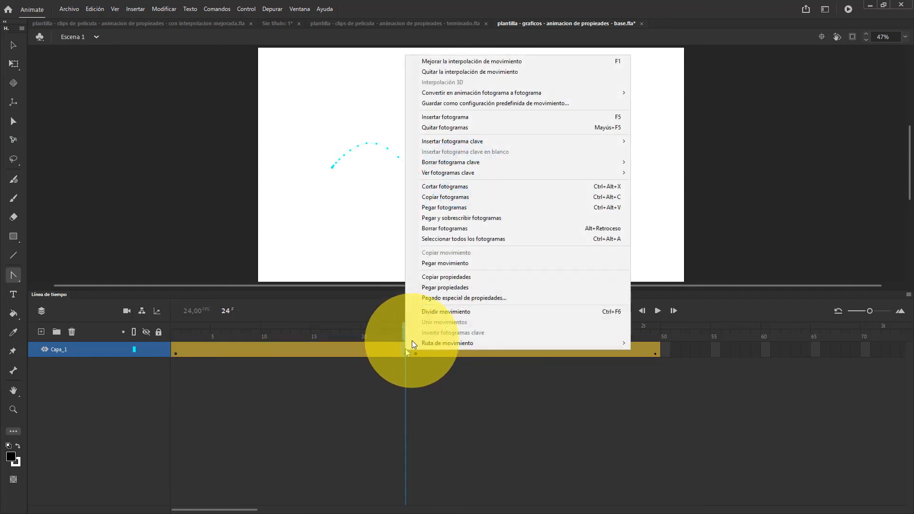
{"action": "left_click", "coordinate": [425, 277]}
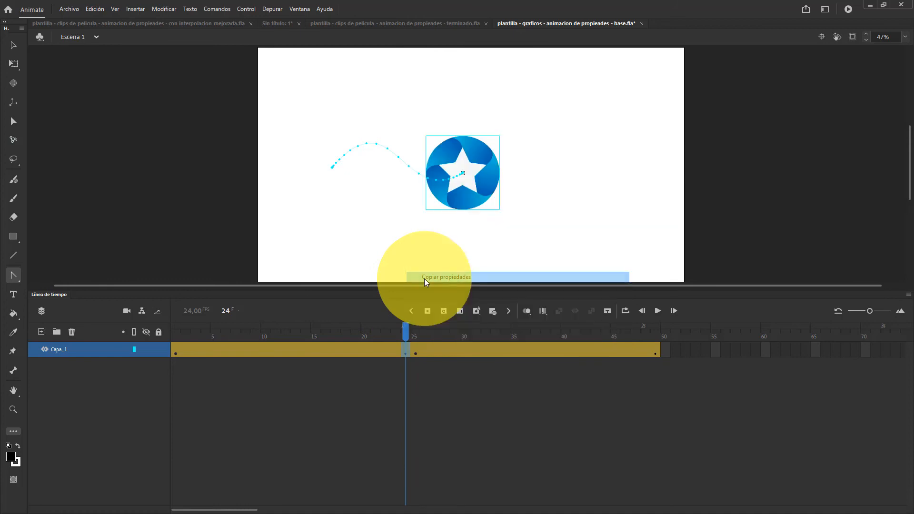
{"action": "left_click", "coordinate": [416, 352]}
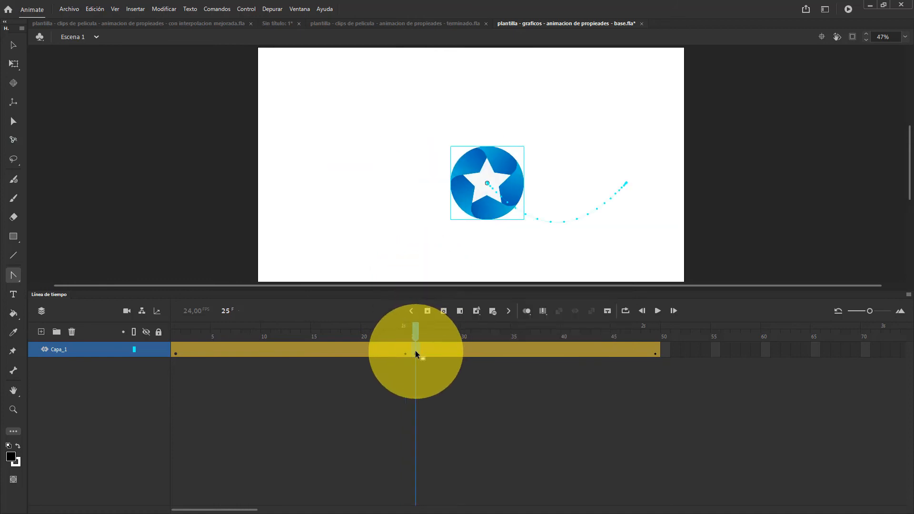
{"action": "right_click", "coordinate": [416, 352]}
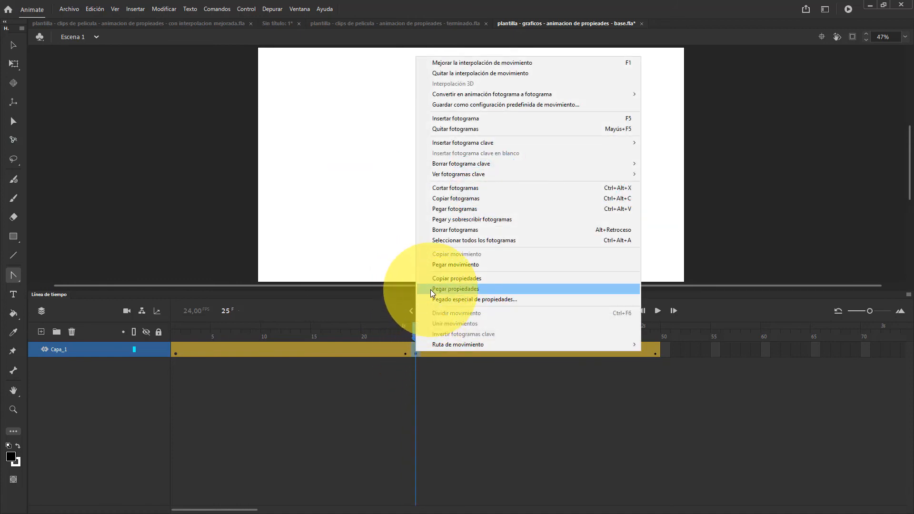
{"action": "left_click", "coordinate": [430, 290]}
{"action": "left_click", "coordinate": [414, 331]}
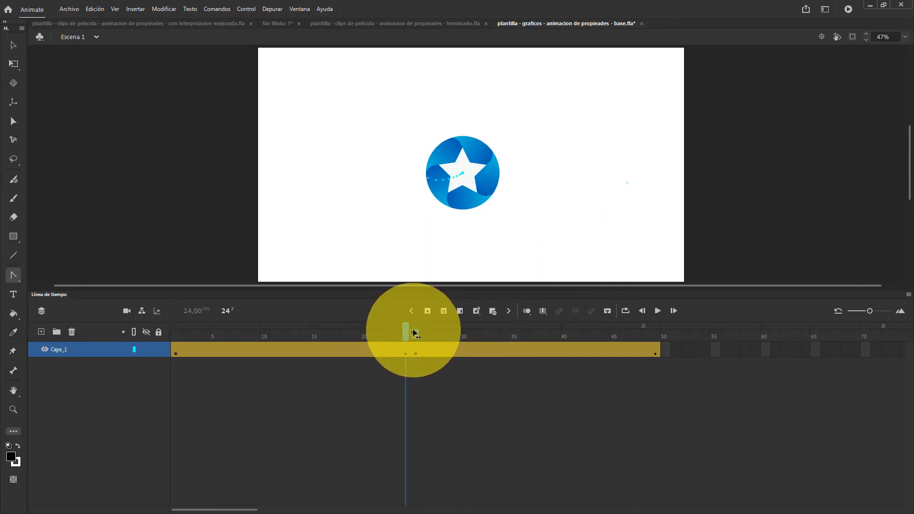
{"action": "left_click", "coordinate": [413, 331]}
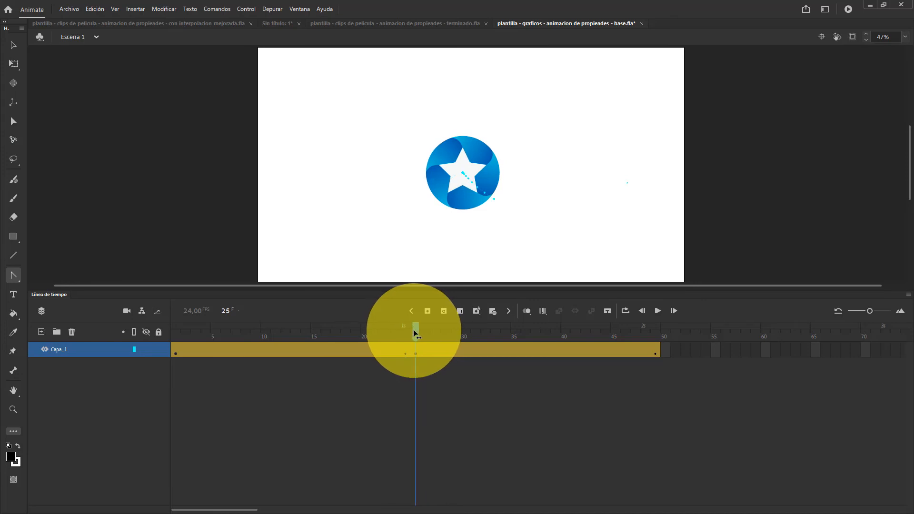
Enable loop playback, extend its range to frames 1 through 49, and play the looped animation
{"action": "left_click", "coordinate": [626, 311]}
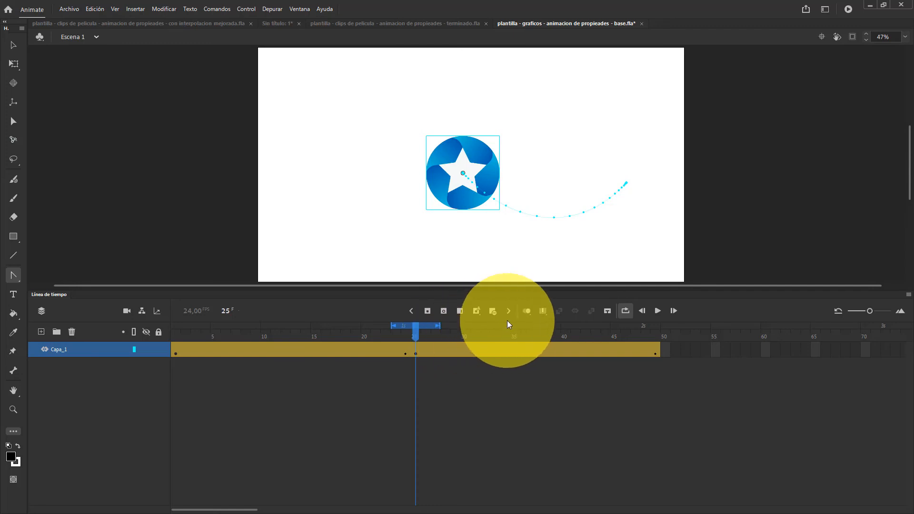
{"action": "left_click_drag", "start_coordinate": [437, 326], "coordinate": [654, 327]}
{"action": "left_click_drag", "start_coordinate": [392, 327], "coordinate": [173, 326]}
{"action": "left_click", "coordinate": [657, 311]}
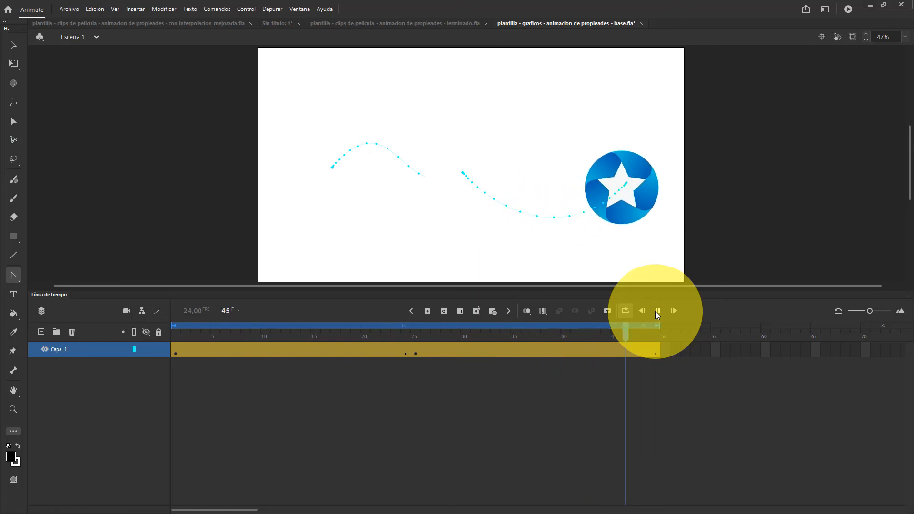
{"action": "left_click", "coordinate": [626, 312]}
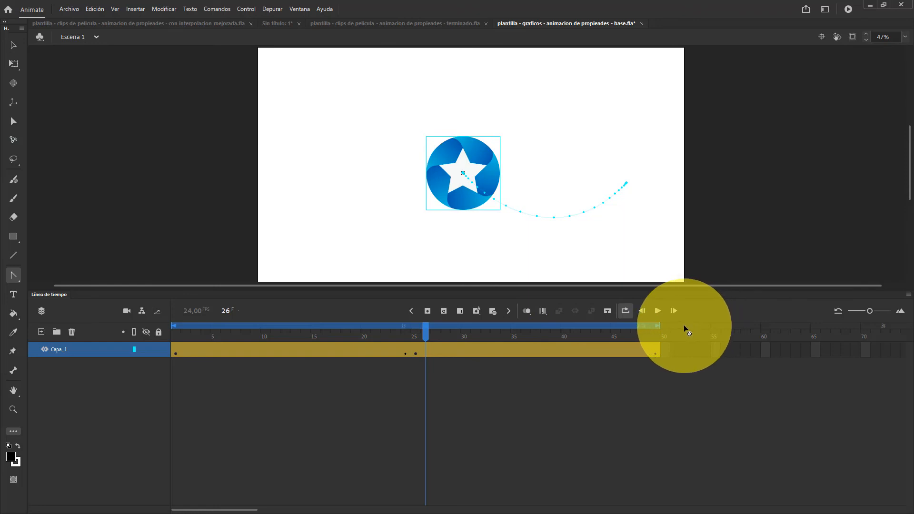
Narrow the loop range to frames 13 through 17 and play only that section
{"action": "left_click_drag", "start_coordinate": [661, 326], "coordinate": [339, 326]}
{"action": "left_click_drag", "start_coordinate": [173, 327], "coordinate": [292, 326]}
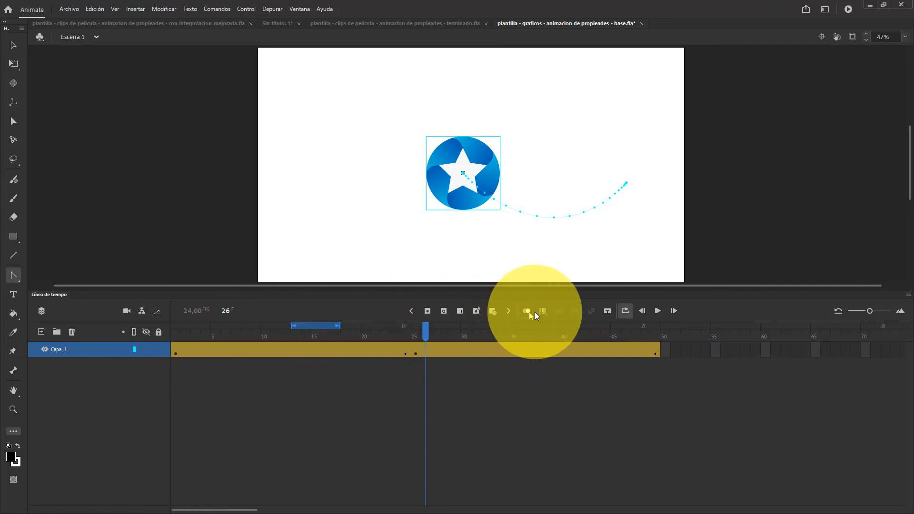
{"action": "left_click", "coordinate": [658, 311]}
{"action": "left_click", "coordinate": [659, 311]}
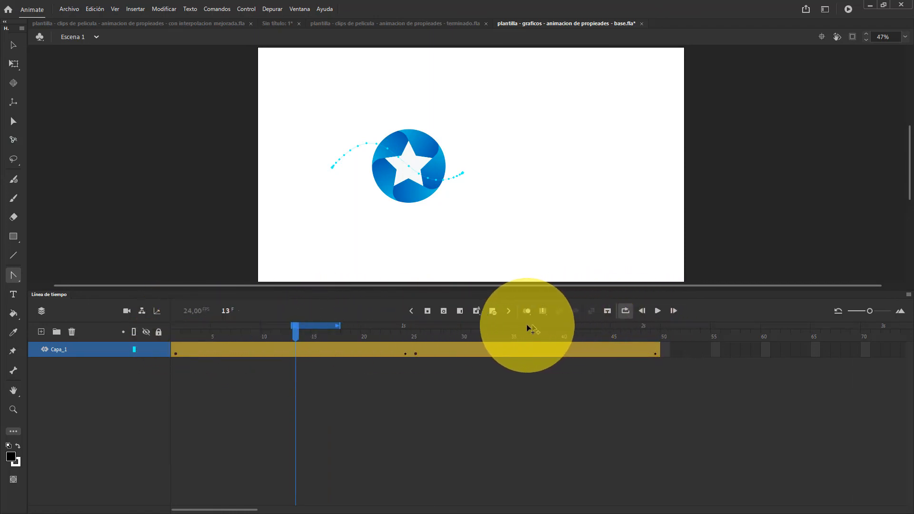
Shift the loop range along the timeline, extend it back over frames 1 to 49, and play the full animation
{"action": "left_click_drag", "start_coordinate": [367, 328], "coordinate": [528, 326]}
{"action": "left_click_drag", "start_coordinate": [199, 326], "coordinate": [487, 326]}
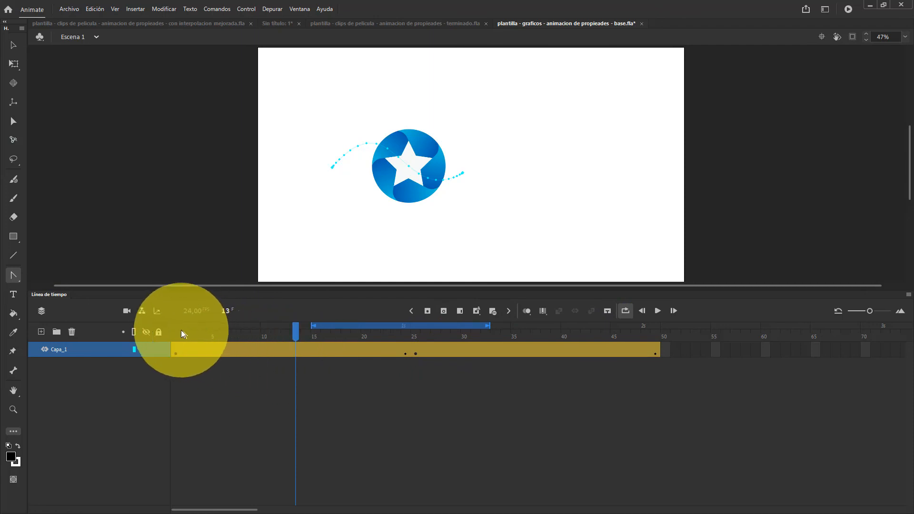
{"action": "left_click_drag", "start_coordinate": [176, 326], "coordinate": [657, 325]}
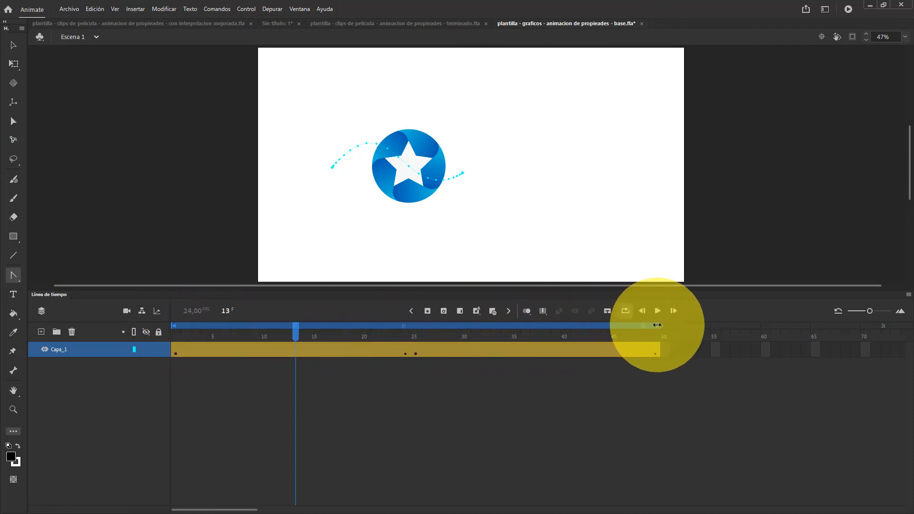
{"action": "left_click", "coordinate": [658, 311]}
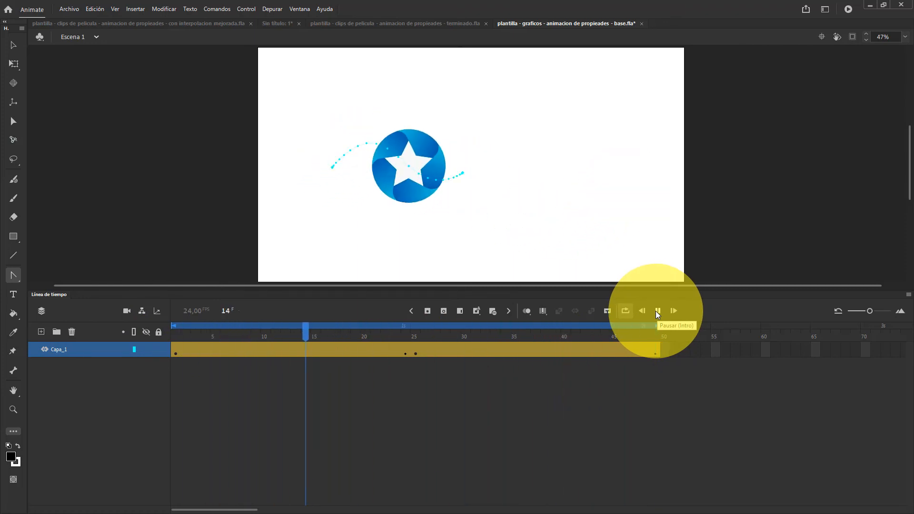
{"action": "left_click", "coordinate": [658, 312]}
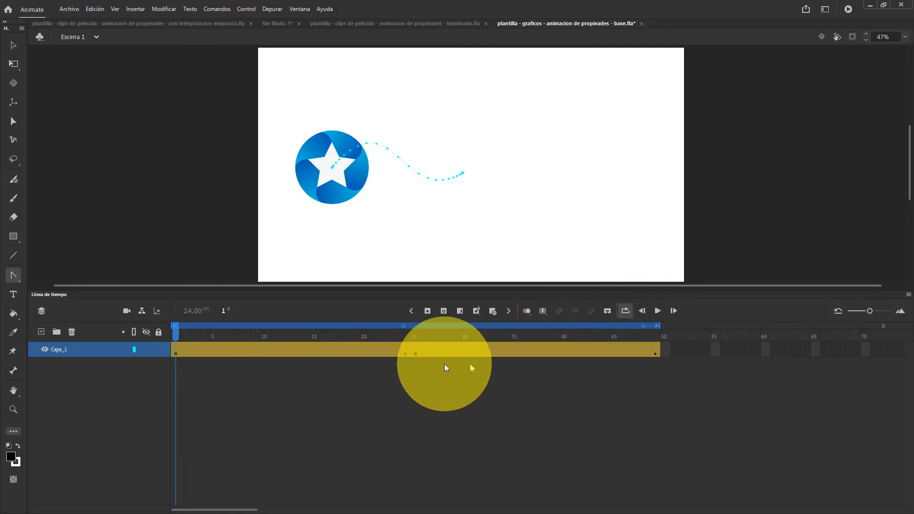
Select all frames of Capa_1, and compare its two motion tween segments by selecting each in turn
{"action": "left_click", "coordinate": [70, 353]}
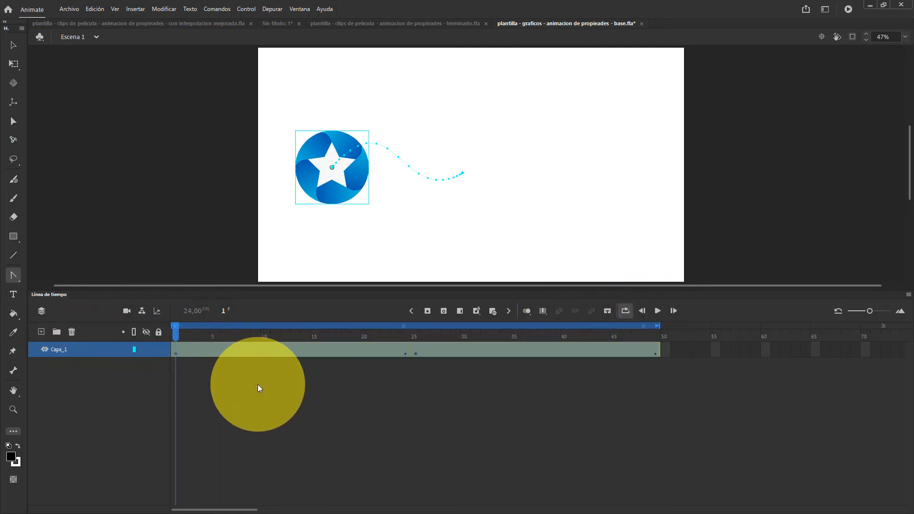
{"action": "left_click", "coordinate": [300, 351]}
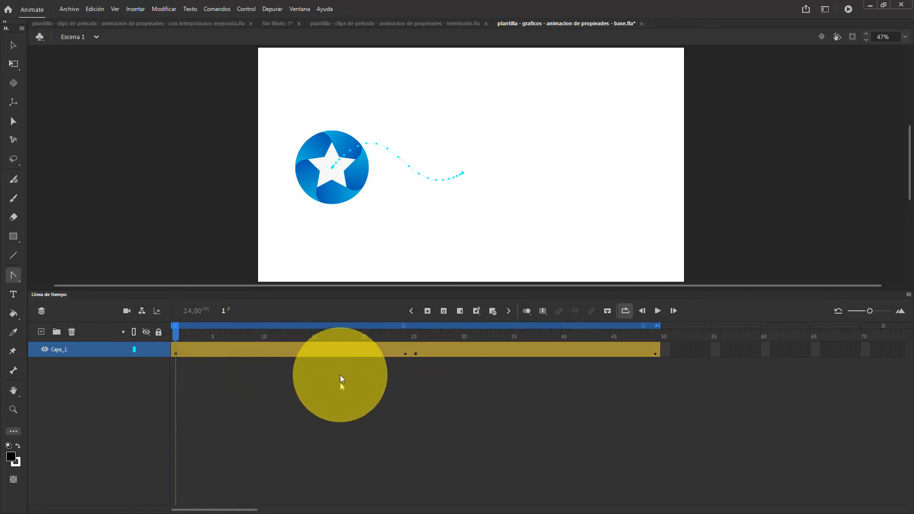
{"action": "left_click", "coordinate": [332, 353]}
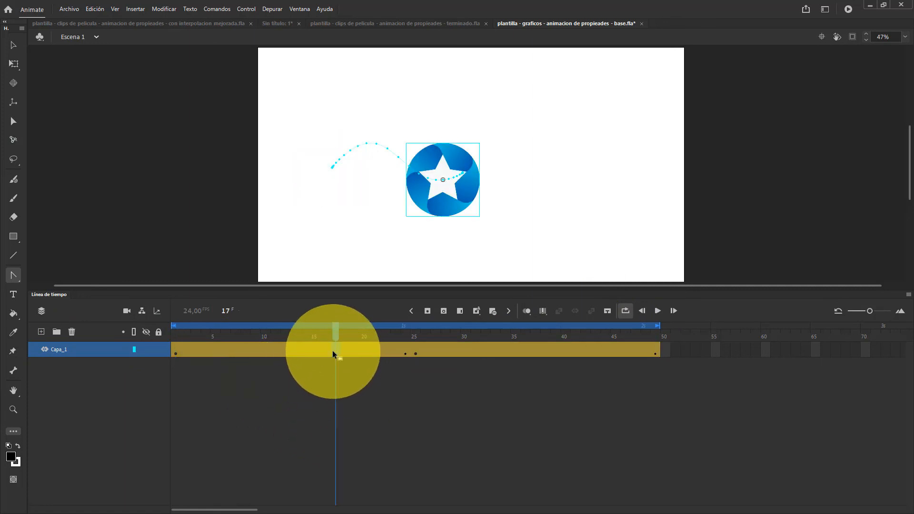
{"action": "left_click", "coordinate": [453, 350]}
{"action": "left_click", "coordinate": [566, 350]}
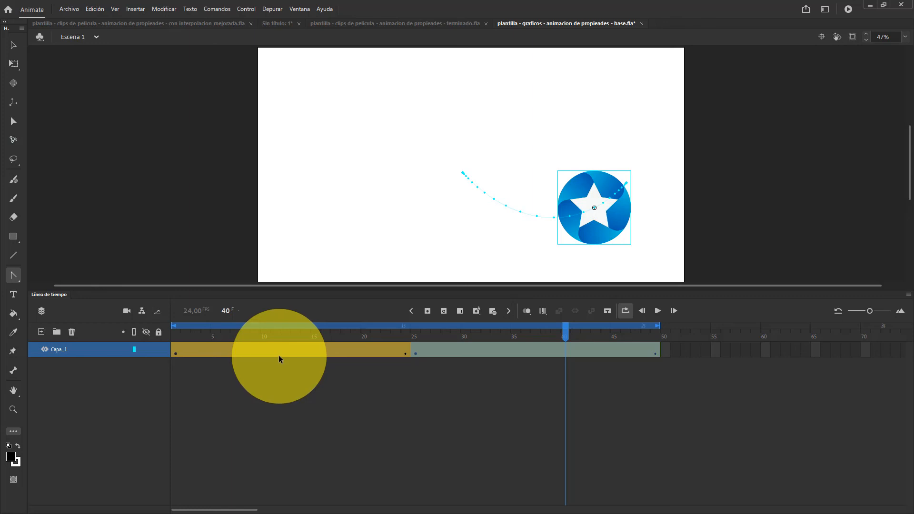
{"action": "left_click", "coordinate": [236, 351]}
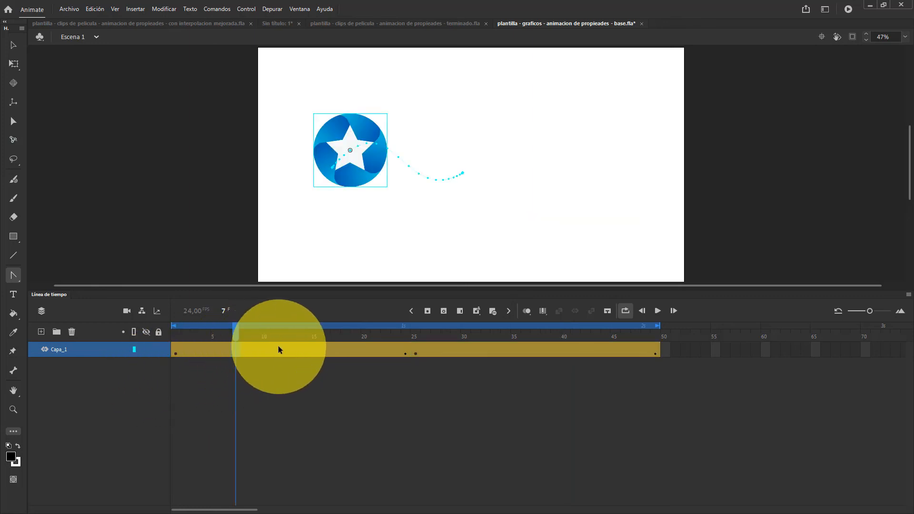
Switch to the Selection tool, and open and close the refinement graph of the second tween segment to examine it
{"action": "left_click", "coordinate": [13, 45]}
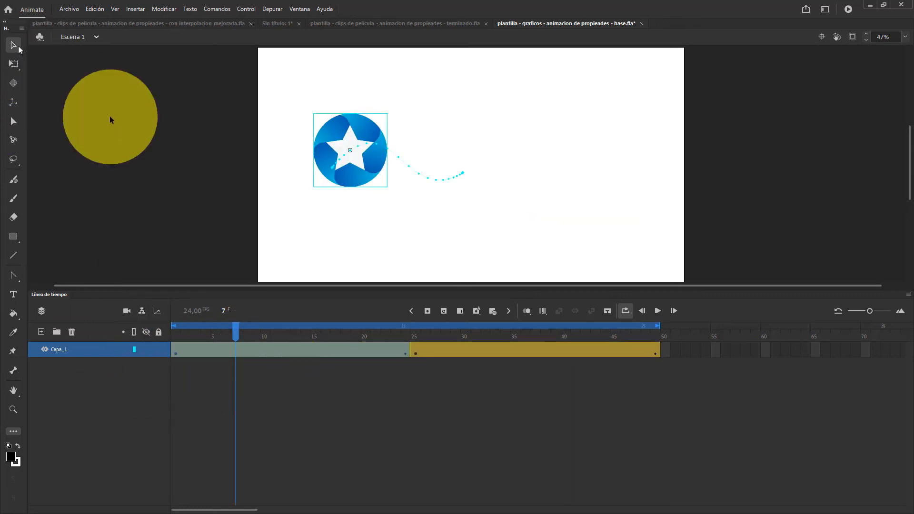
{"action": "left_click", "coordinate": [466, 353]}
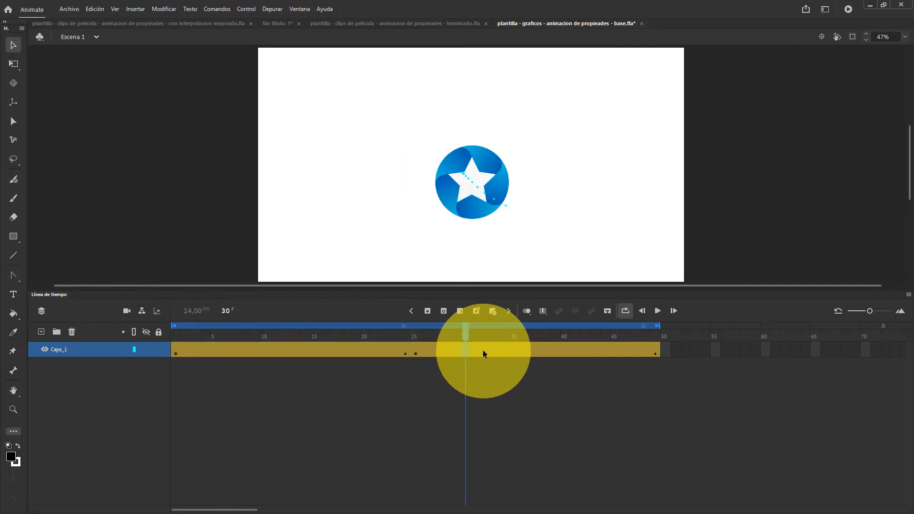
{"action": "double_click", "coordinate": [483, 351]}
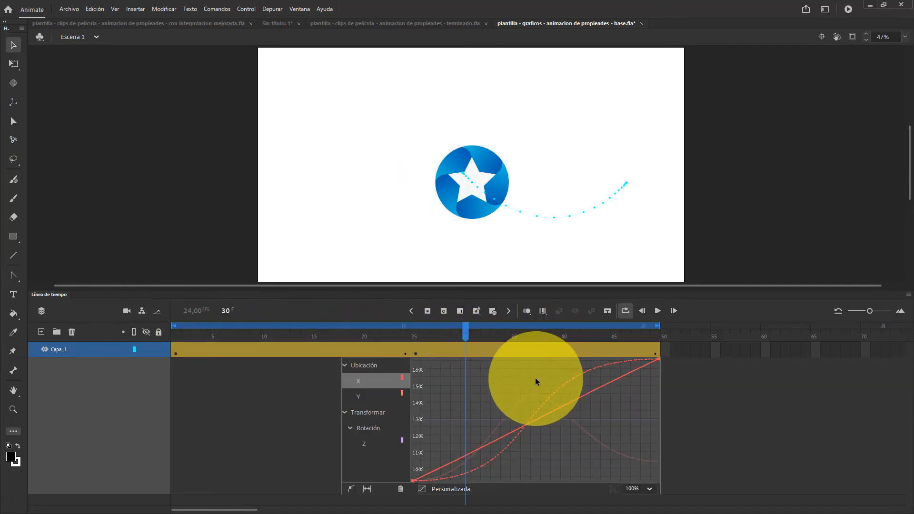
{"action": "double_click", "coordinate": [519, 351]}
{"action": "left_click", "coordinate": [511, 350]}
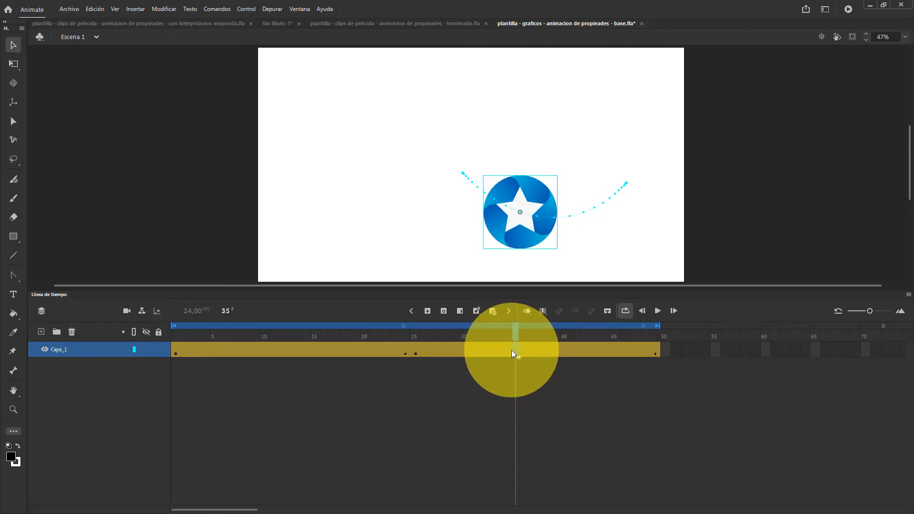
{"action": "left_click_drag", "start_coordinate": [511, 350], "coordinate": [439, 357]}
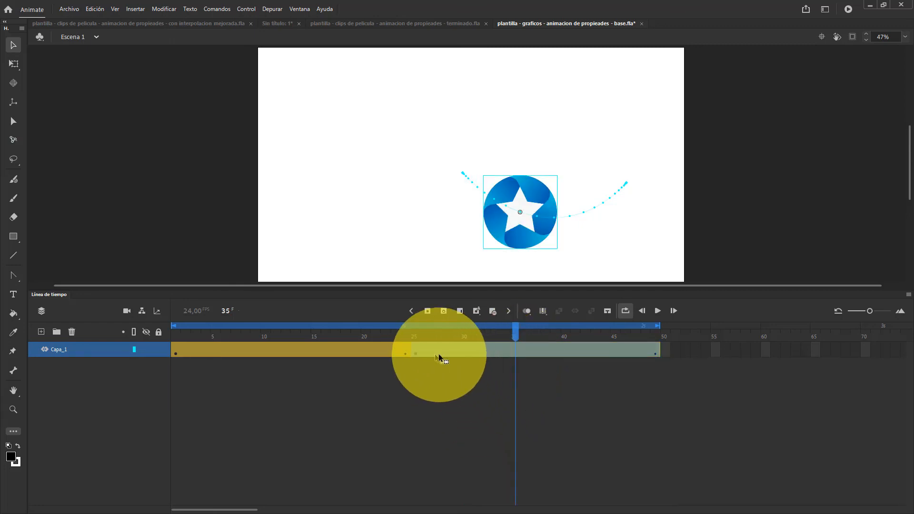
Reopen the second segment's refinement graph, set the loop range to frames 25 through 49, and play that section
{"action": "double_click", "coordinate": [479, 349]}
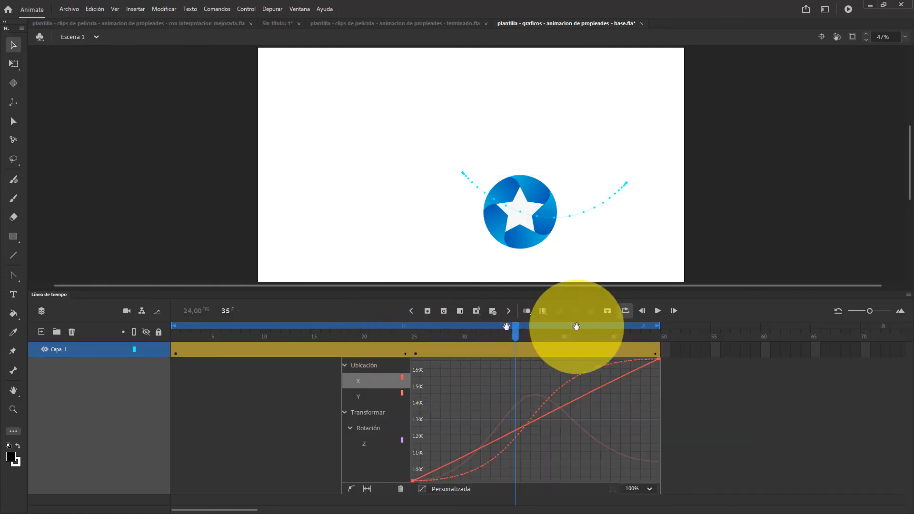
{"action": "left_click_drag", "start_coordinate": [176, 325], "coordinate": [515, 324]}
{"action": "left_click_drag", "start_coordinate": [658, 326], "coordinate": [577, 337]}
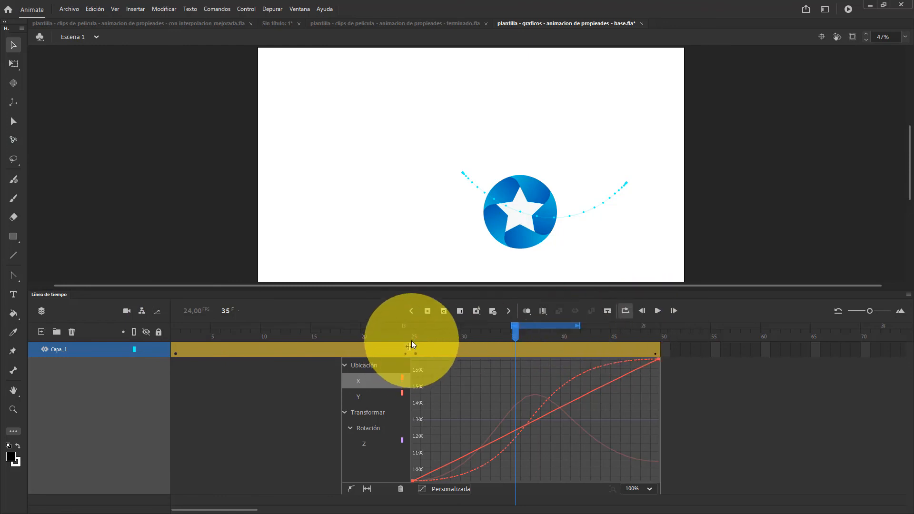
{"action": "left_click_drag", "start_coordinate": [414, 328], "coordinate": [656, 326]}
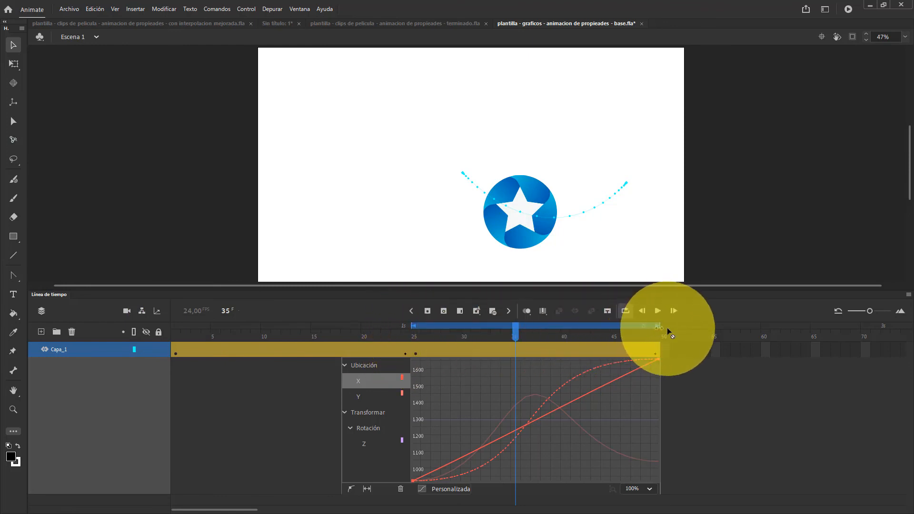
{"action": "left_click", "coordinate": [658, 311]}
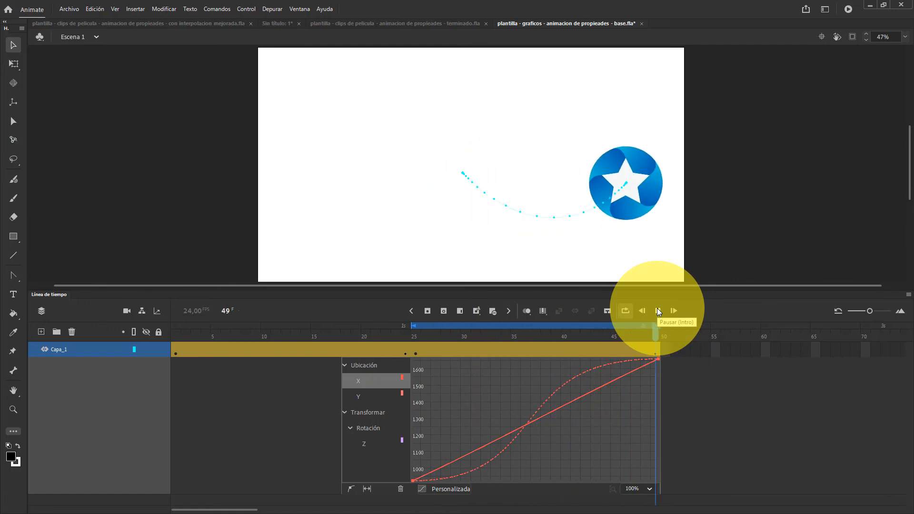
{"action": "left_click", "coordinate": [659, 311]}
Shorten the loop range to end at about frame 32 and close the second tween segment's refinement graph
{"action": "left_click_drag", "start_coordinate": [661, 327], "coordinate": [493, 327]}
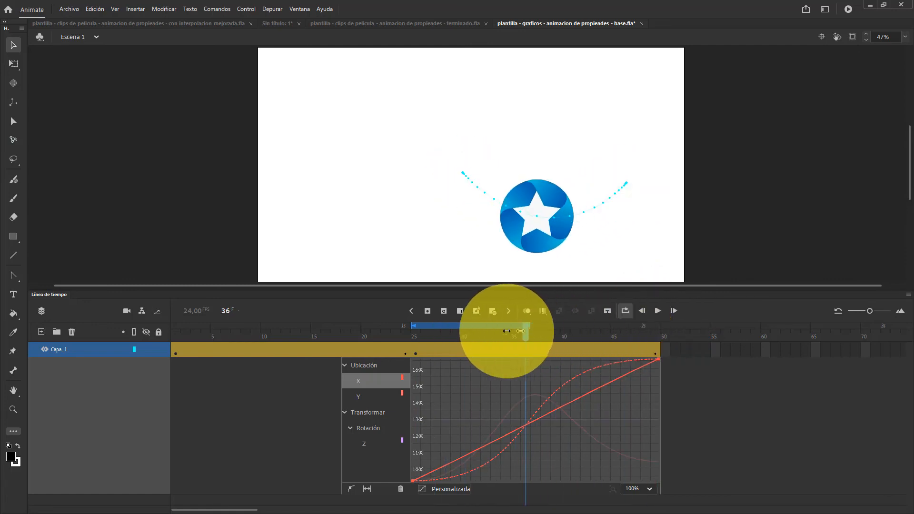
{"action": "left_click", "coordinate": [488, 353]}
{"action": "double_click", "coordinate": [488, 353]}
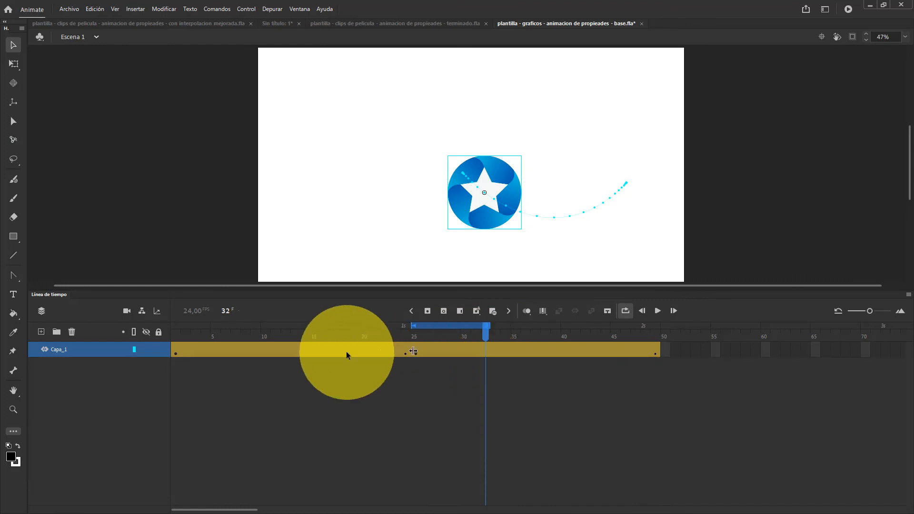
Open the first tween segment's refinement graph and set the loop range to frames 1 through 24
{"action": "left_click", "coordinate": [307, 353]}
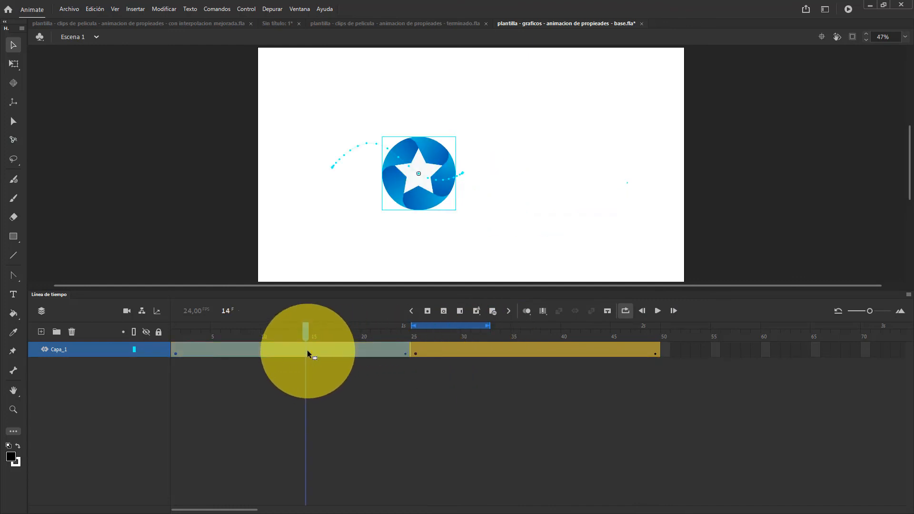
{"action": "double_click", "coordinate": [307, 352]}
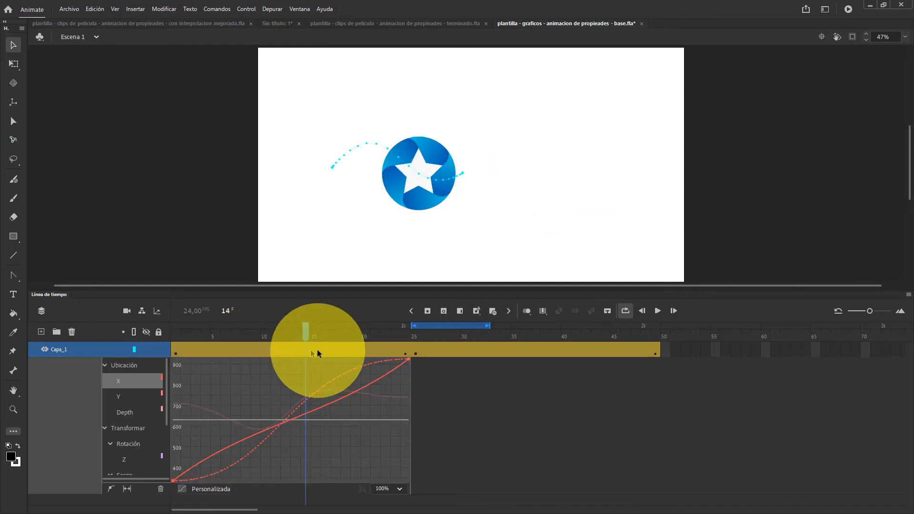
{"action": "left_click_drag", "start_coordinate": [174, 327], "coordinate": [407, 327]}
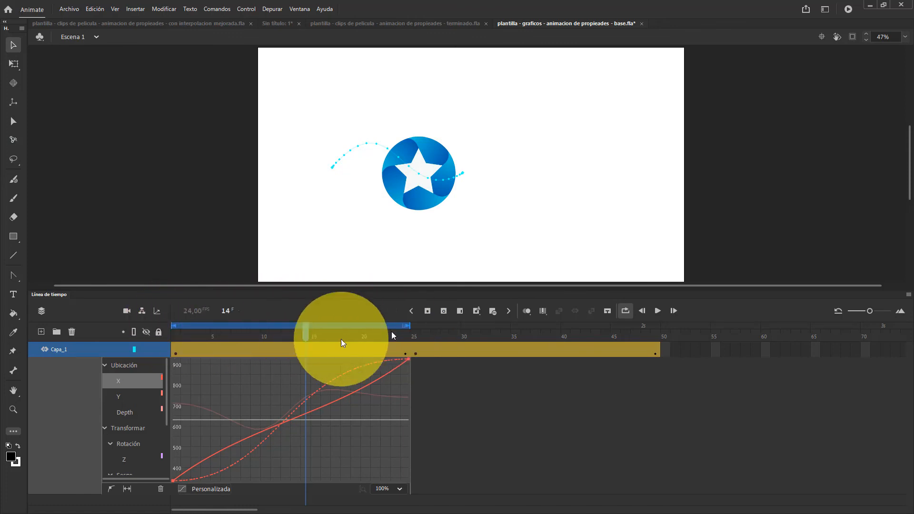
Toggle looping off and on, shorten and restore the frame 1 to 24 loop range, play that section, and disable looping
{"action": "left_click", "coordinate": [628, 310]}
{"action": "left_click_drag", "start_coordinate": [408, 325], "coordinate": [374, 328]}
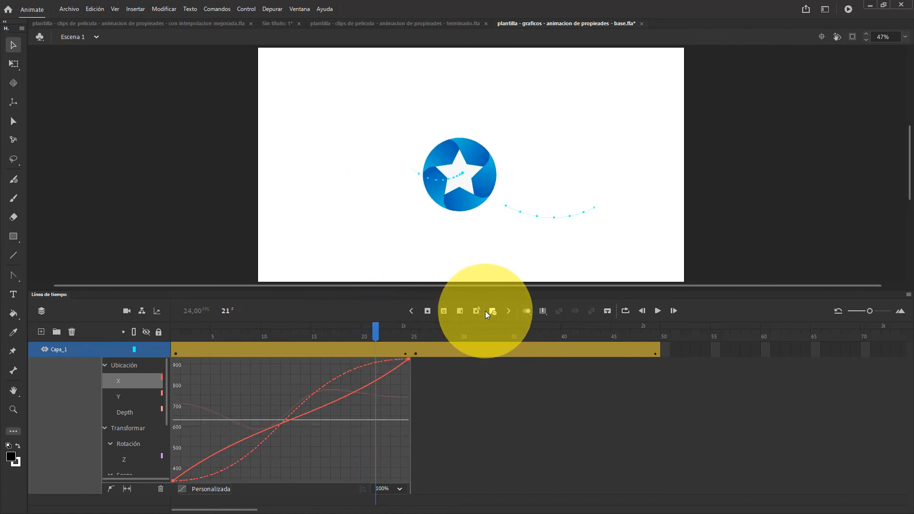
{"action": "left_click", "coordinate": [626, 312]}
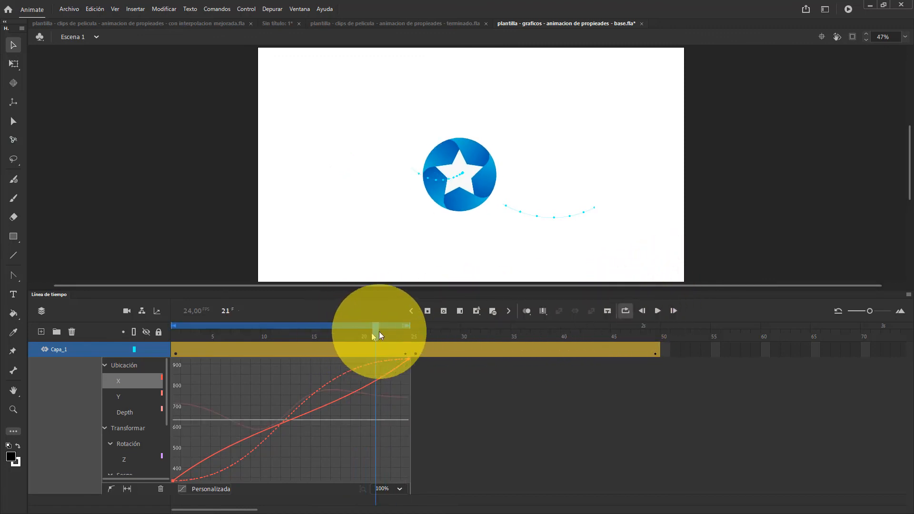
{"action": "left_click_drag", "start_coordinate": [409, 327], "coordinate": [240, 326]}
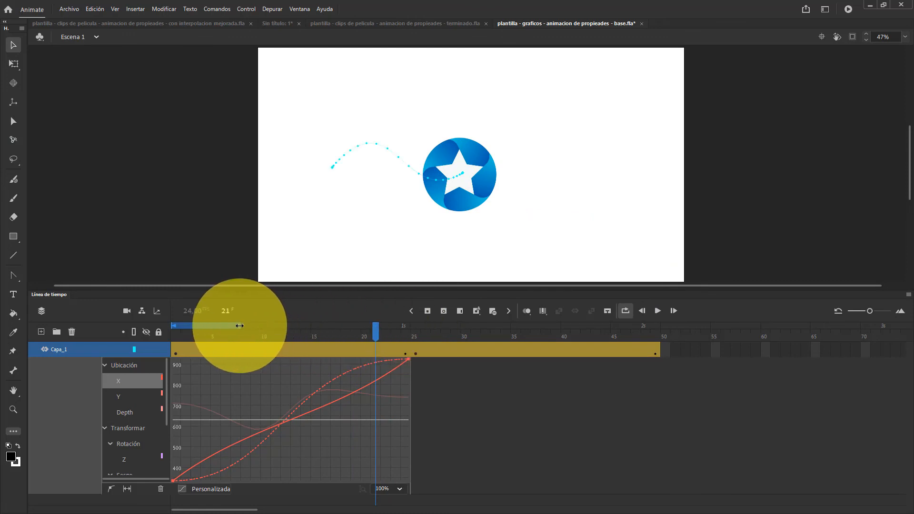
{"action": "left_click_drag", "start_coordinate": [407, 324], "coordinate": [164, 324]}
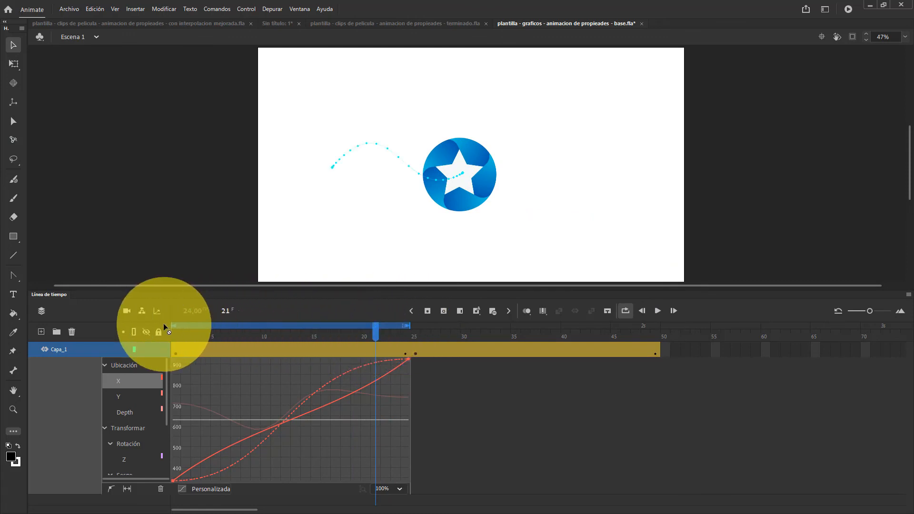
{"action": "left_click", "coordinate": [658, 312]}
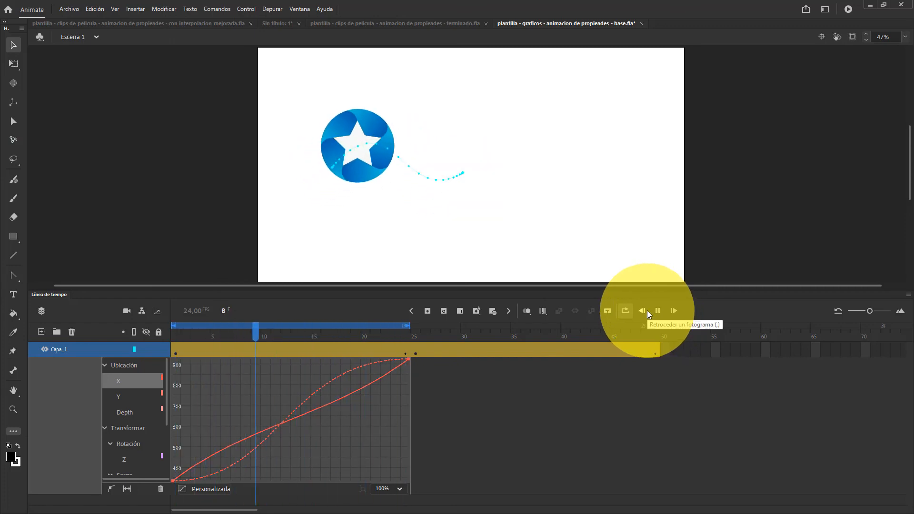
{"action": "left_click", "coordinate": [625, 310]}
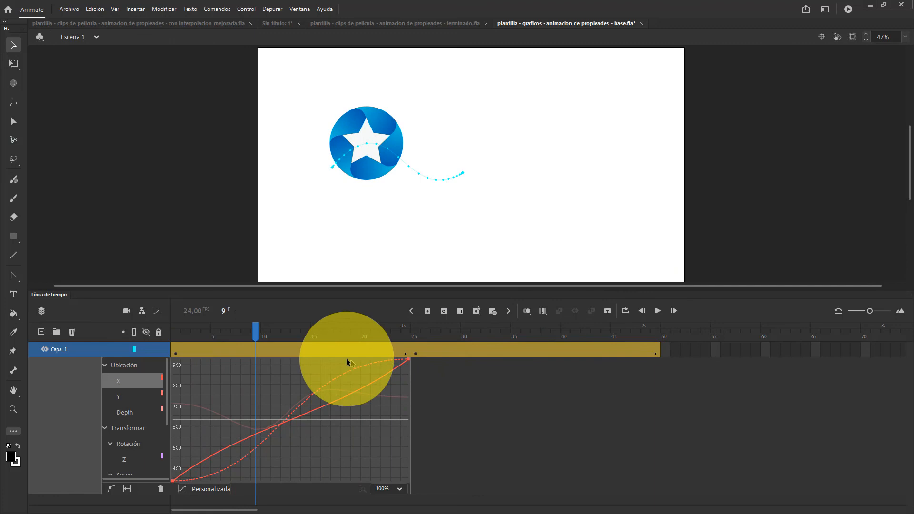
Close the first tween segment's refinement graph and open the graph of the second segment
{"action": "left_click", "coordinate": [285, 354]}
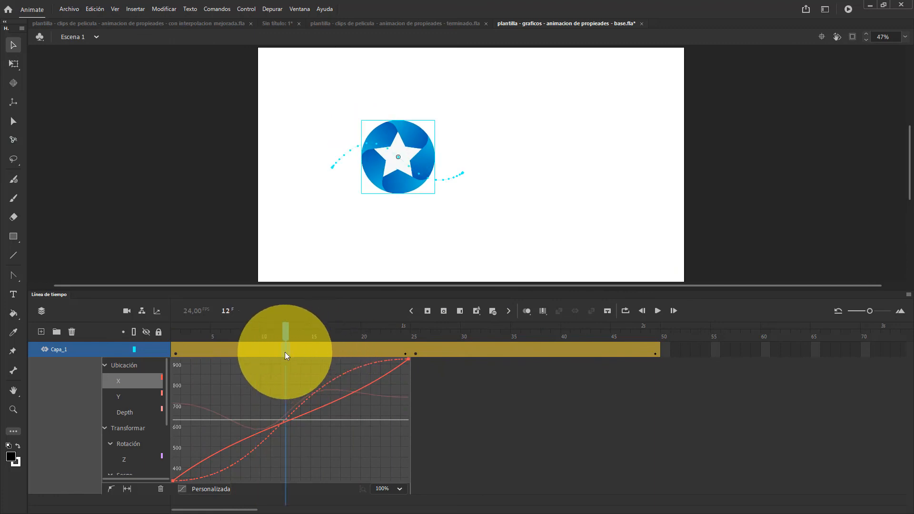
{"action": "double_click", "coordinate": [285, 353]}
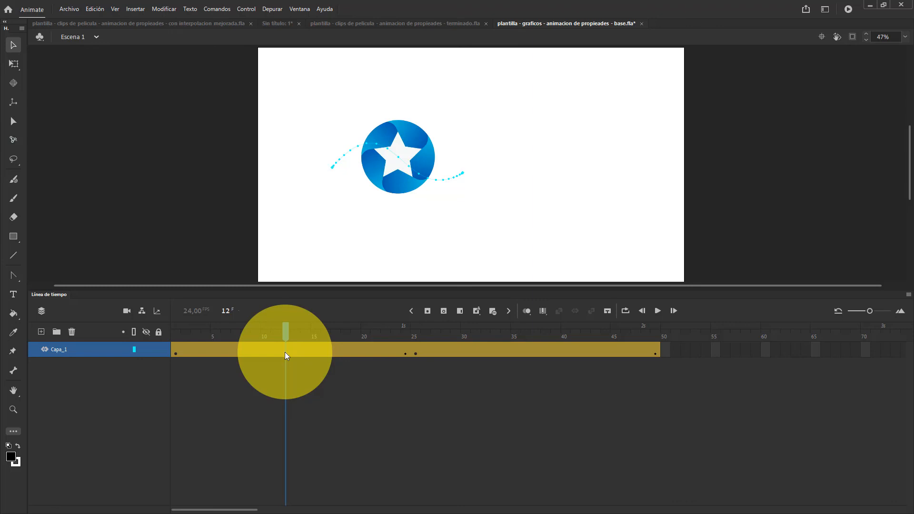
{"action": "left_click", "coordinate": [457, 352]}
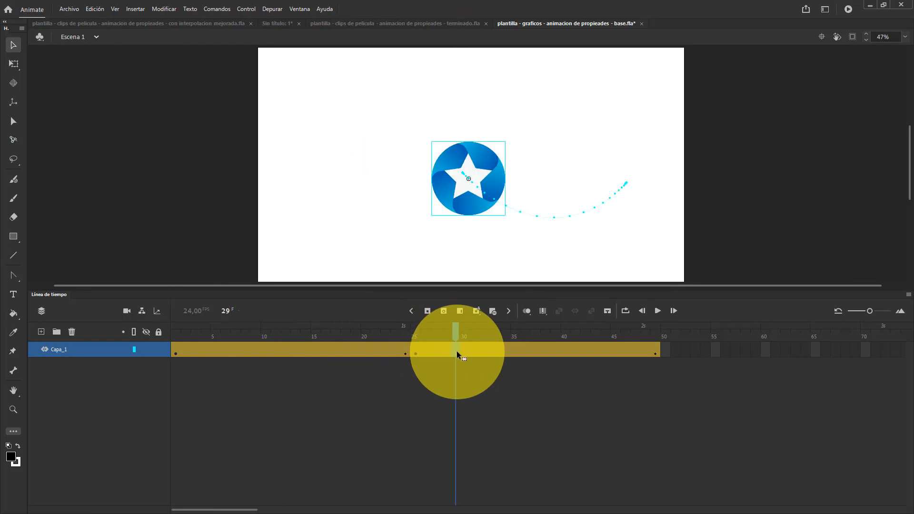
{"action": "double_click", "coordinate": [458, 354]}
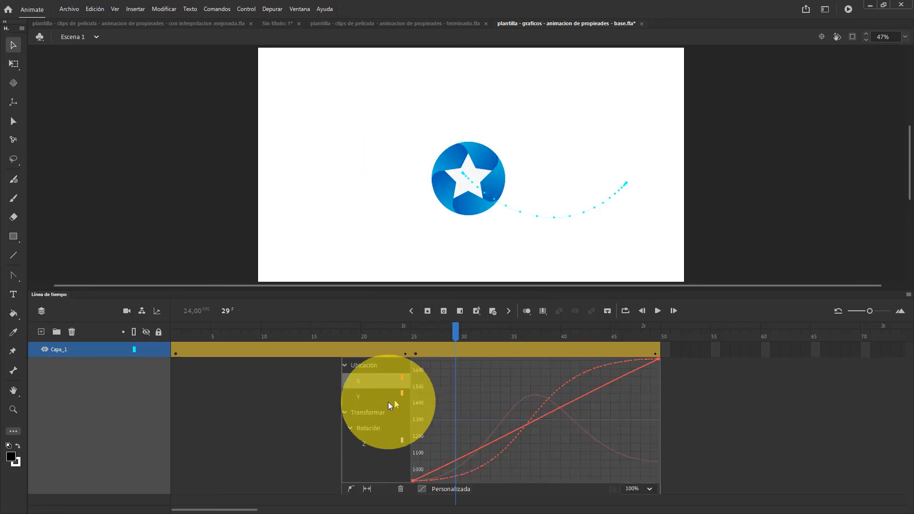
Apply the Muelle easing preset from Rebotar y saltar to the second segment's Ubicación properties and play the animation
{"action": "left_click", "coordinate": [355, 364]}
{"action": "left_click", "coordinate": [447, 491]}
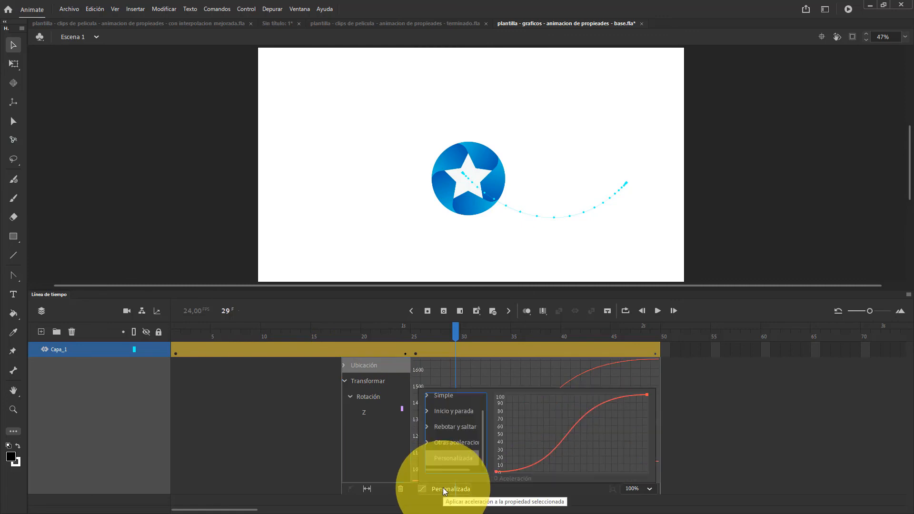
{"action": "left_click", "coordinate": [436, 427]}
{"action": "left_click", "coordinate": [436, 426]}
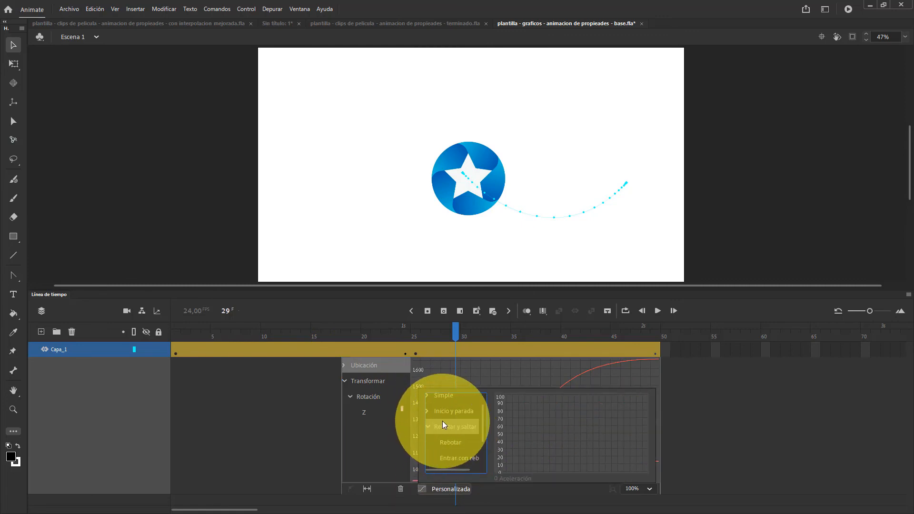
{"action": "left_click", "coordinate": [460, 429]}
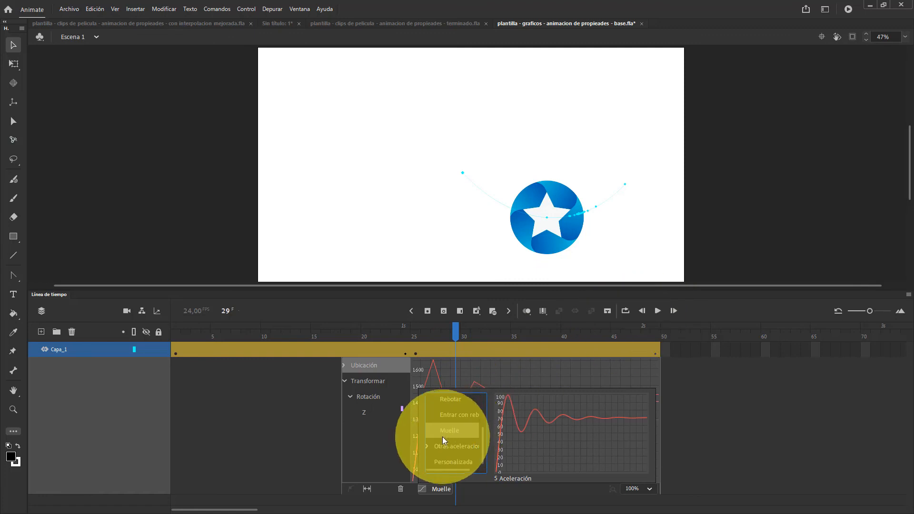
{"action": "scroll", "coordinate": [442, 436], "scroll_direction": "up", "scroll_amount": 3}
{"action": "scroll", "coordinate": [450, 430], "scroll_direction": "down", "scroll_amount": 3}
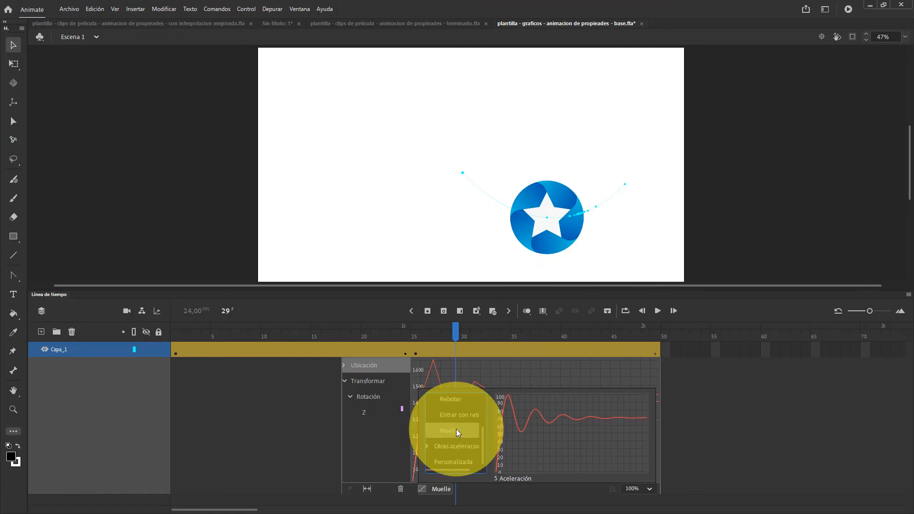
{"action": "left_click", "coordinate": [658, 310]}
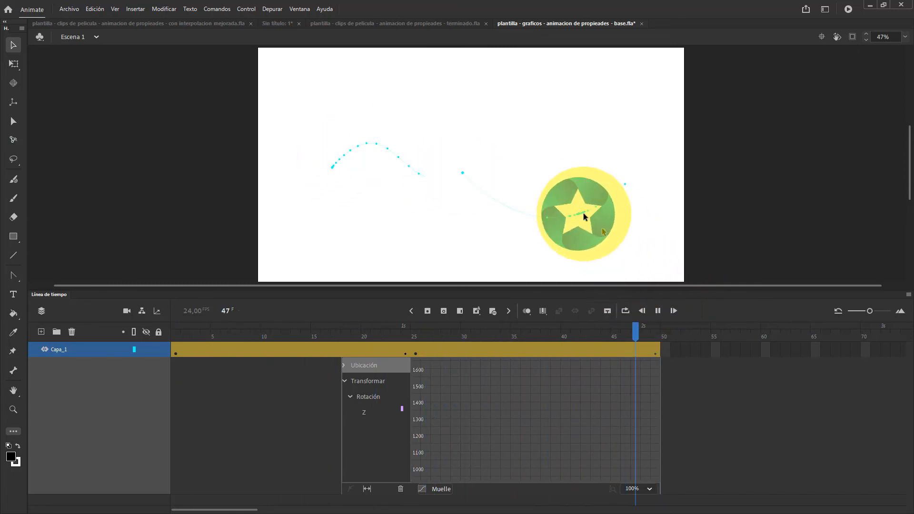
{"action": "left_click", "coordinate": [658, 311]}
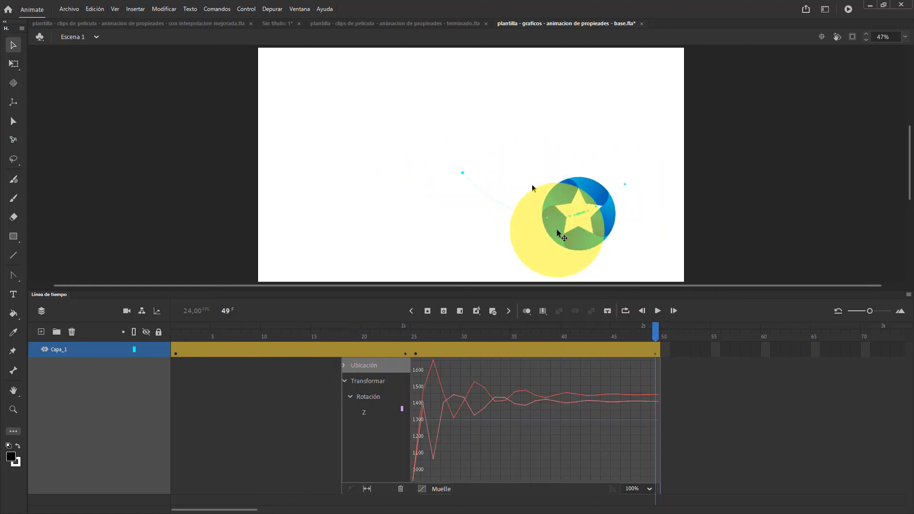
Insert frames within the second tween segment around frame 35 until it extends to frame 71
{"action": "left_click", "coordinate": [533, 348]}
{"action": "left_click_drag", "start_coordinate": [483, 351], "coordinate": [520, 352]}
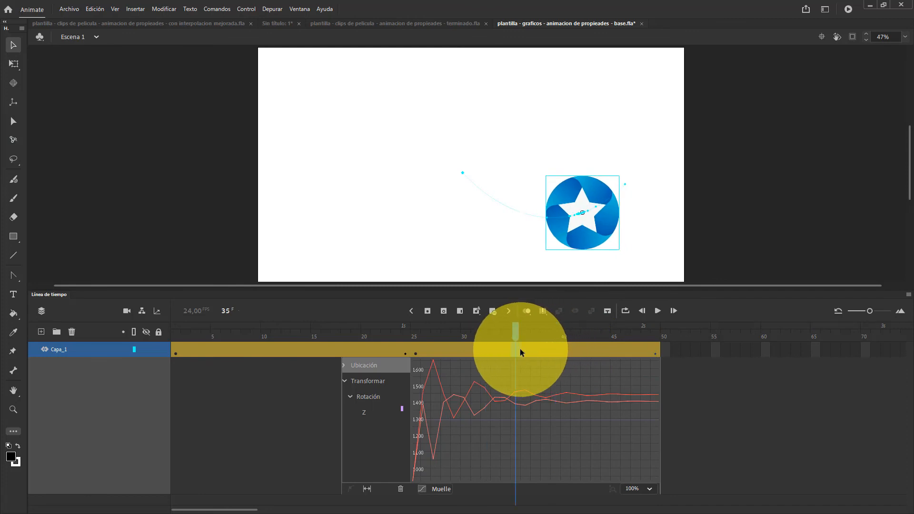
{"action": "key", "text": "F5"}
{"action": "key", "text": "F5"}
{"action": "key", "text": "F5"}
{"action": "key", "text": "F5"}
{"action": "key", "text": "F5"}
{"action": "key", "text": "F5"}
{"action": "key", "text": "F5"}
{"action": "key", "text": "F5"}
{"action": "key", "text": "F5"}
{"action": "key", "text": "F5"}
{"action": "key", "text": "F5"}
{"action": "key", "text": "F5"}
{"action": "key", "text": "F5"}
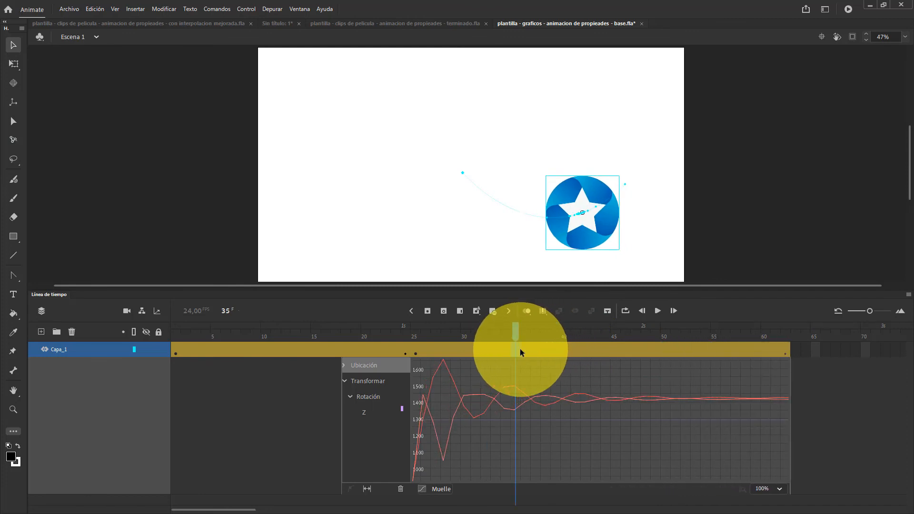
{"action": "key", "text": "F5"}
{"action": "key", "text": "F5"}
{"action": "key", "text": "F5"}
{"action": "key", "text": "F5"}
{"action": "key", "text": "F5"}
{"action": "key", "text": "F5"}
{"action": "key", "text": "F5"}
{"action": "key", "text": "F5"}
{"action": "key", "text": "F5"}
{"action": "key", "text": "F5"}
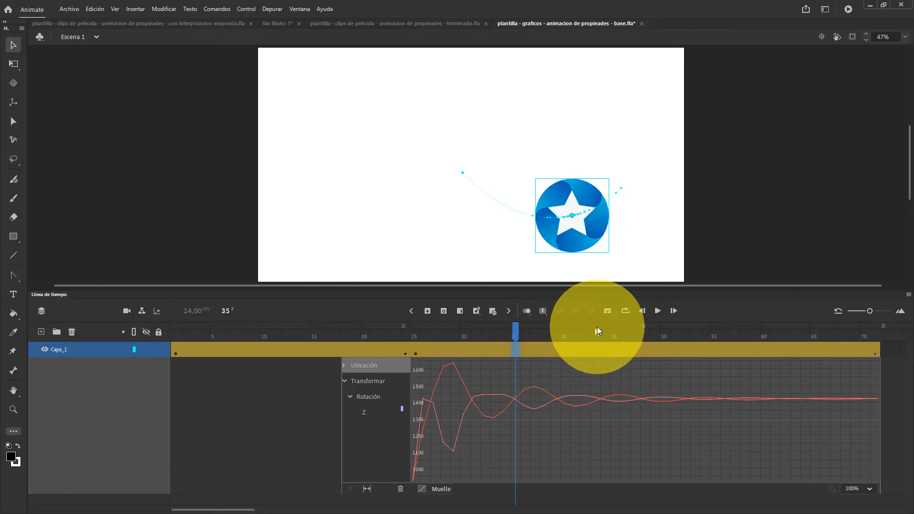
Enable looping, set the loop range to frames 25 through 71, and play the lengthened second segment
{"action": "left_click", "coordinate": [625, 312]}
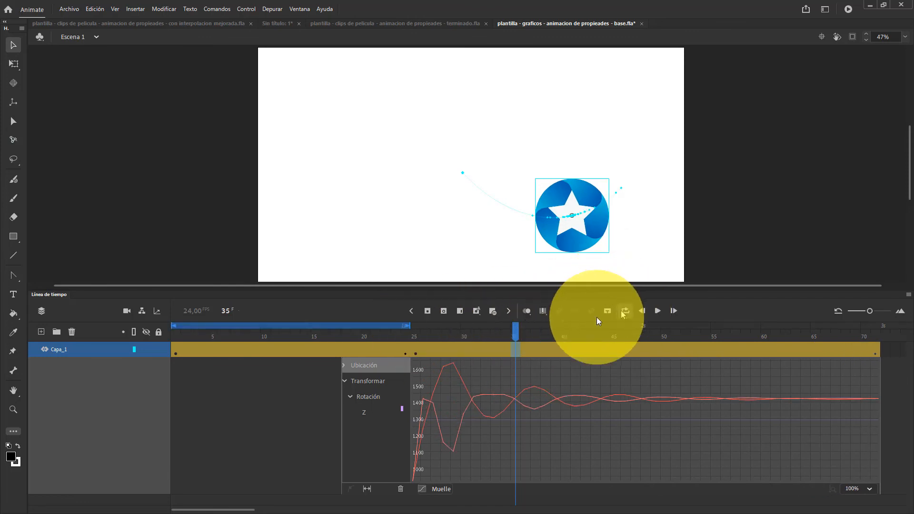
{"action": "left_click_drag", "start_coordinate": [409, 326], "coordinate": [512, 325]}
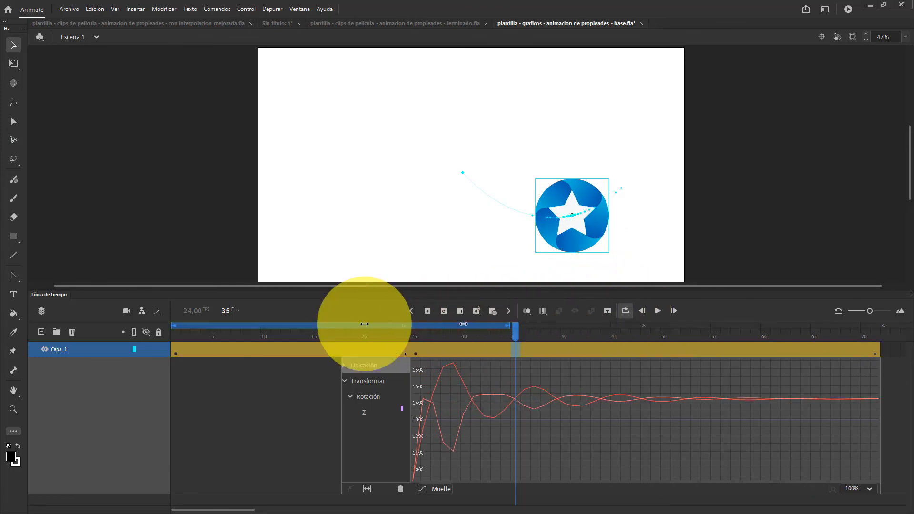
{"action": "left_click_drag", "start_coordinate": [414, 325], "coordinate": [868, 327]}
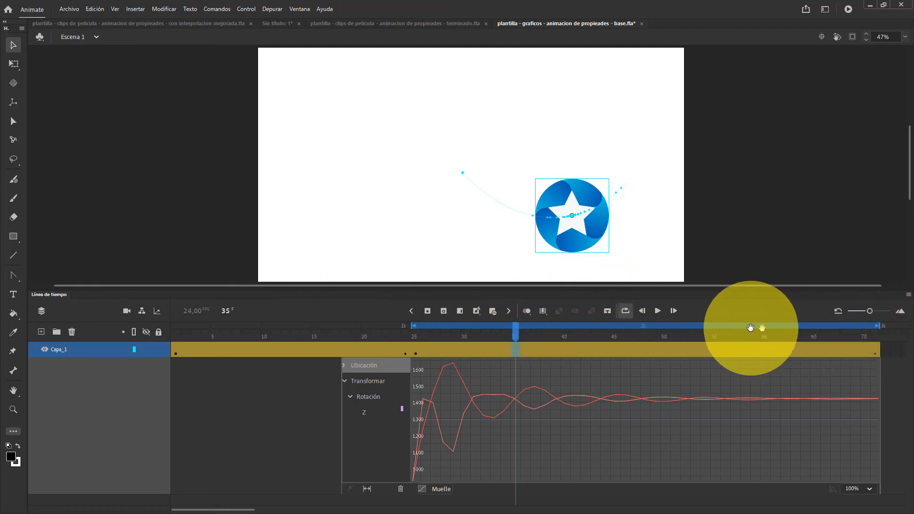
{"action": "left_click", "coordinate": [659, 311]}
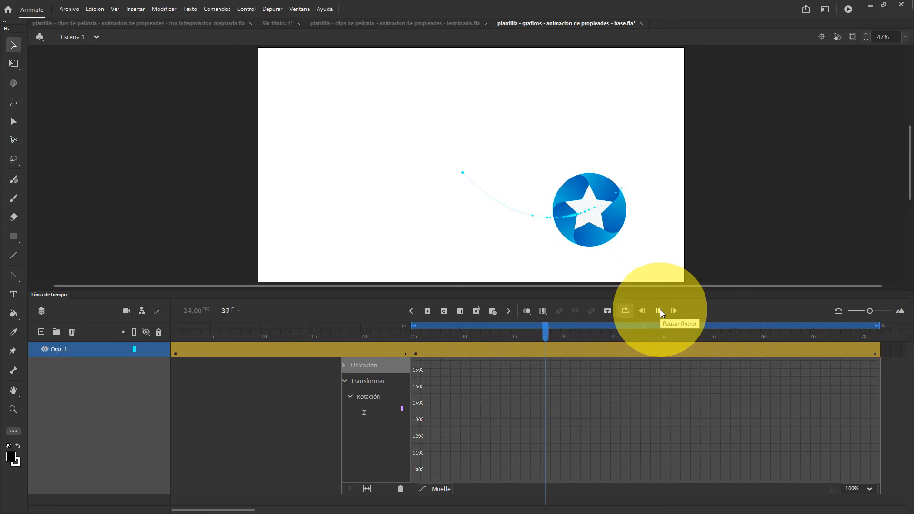